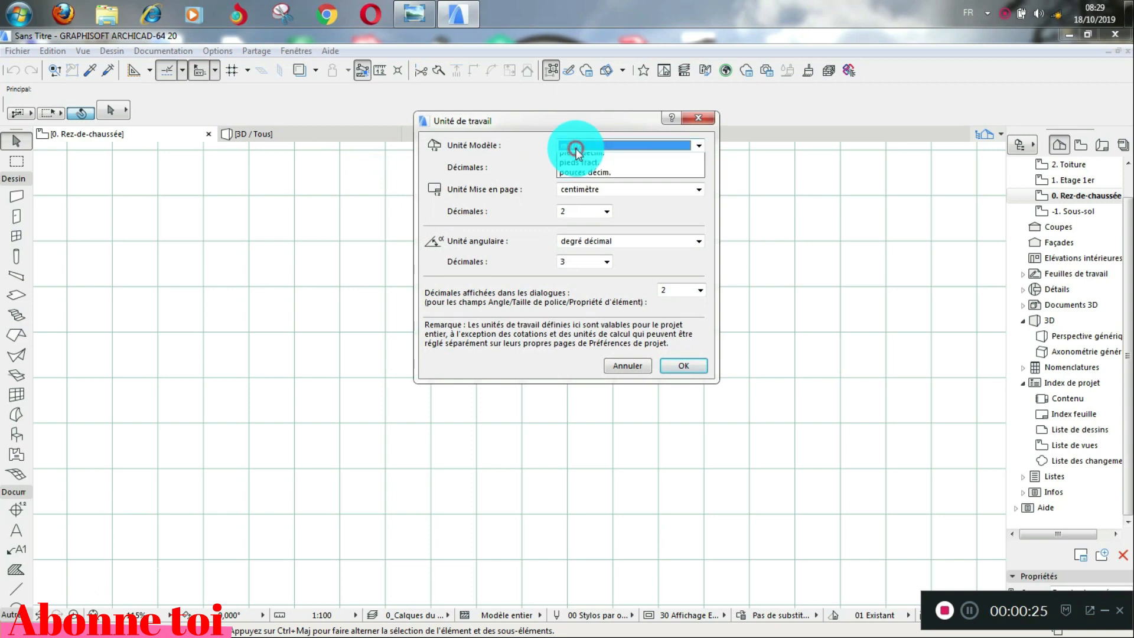
- Choose the project's model unit and apply the working unit settings
{"action": "left_click", "coordinate": [672, 244]}
{"action": "left_click", "coordinate": [682, 367]}
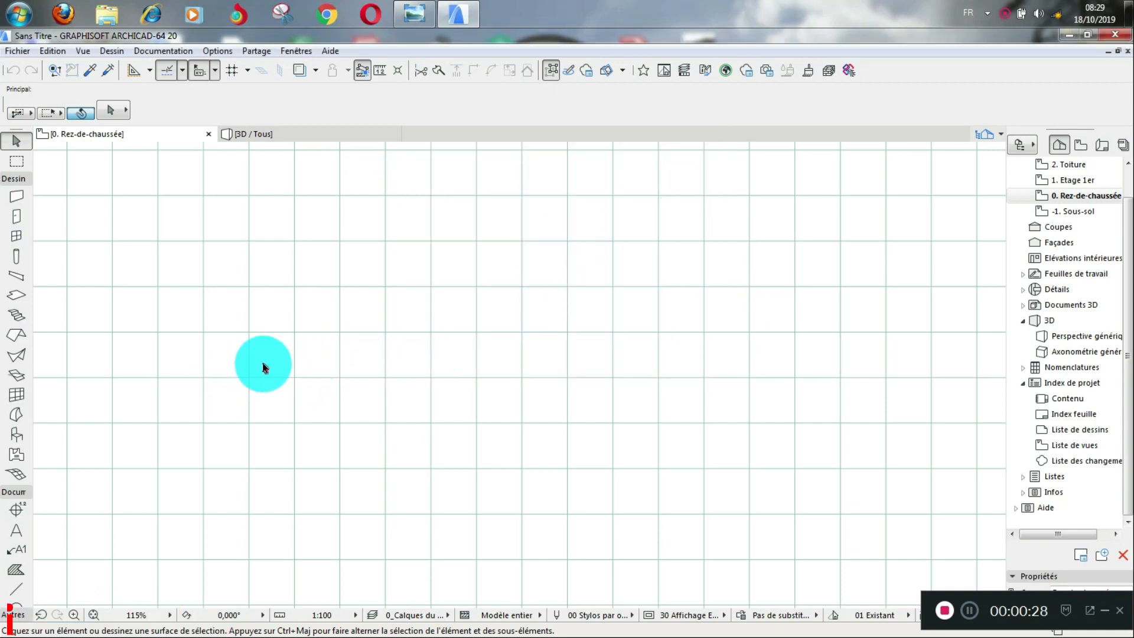
- Set the default wall to a basic single-material structure with a thickness of 15
{"action": "scroll", "coordinate": [445, 420], "scroll_direction": "up", "scroll_amount": 2}
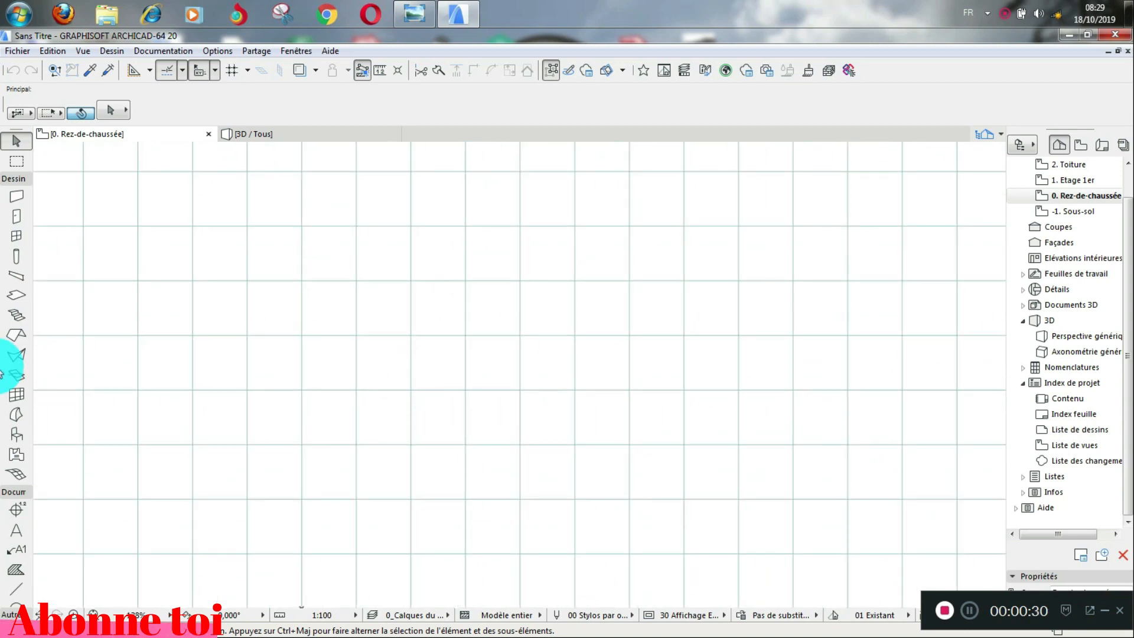
{"action": "left_click", "coordinate": [16, 196]}
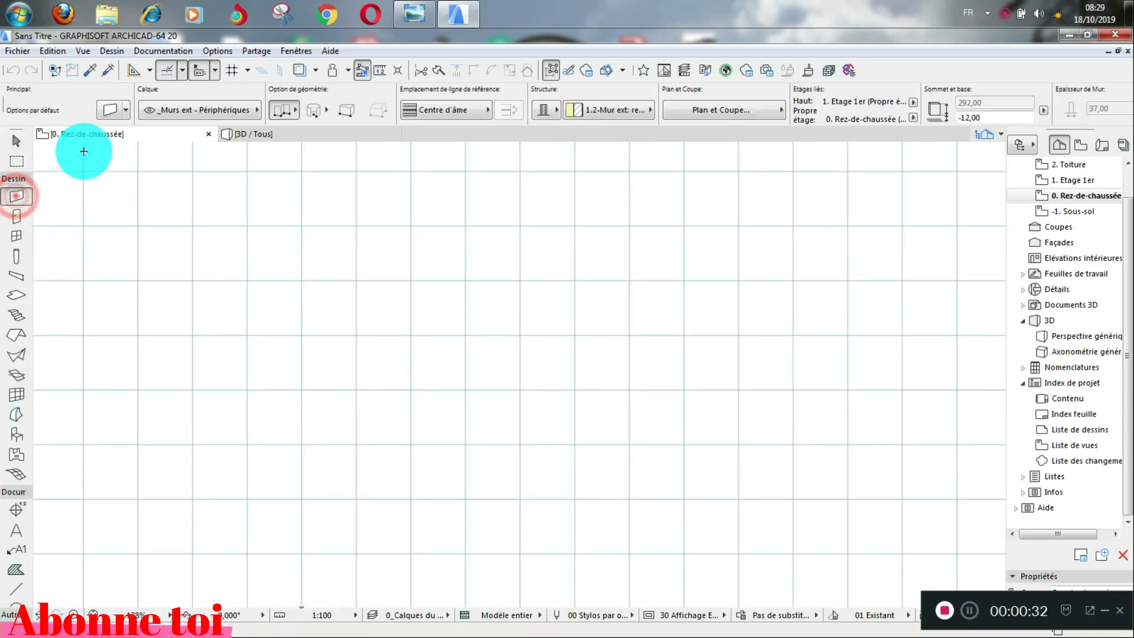
{"action": "left_click", "coordinate": [108, 110]}
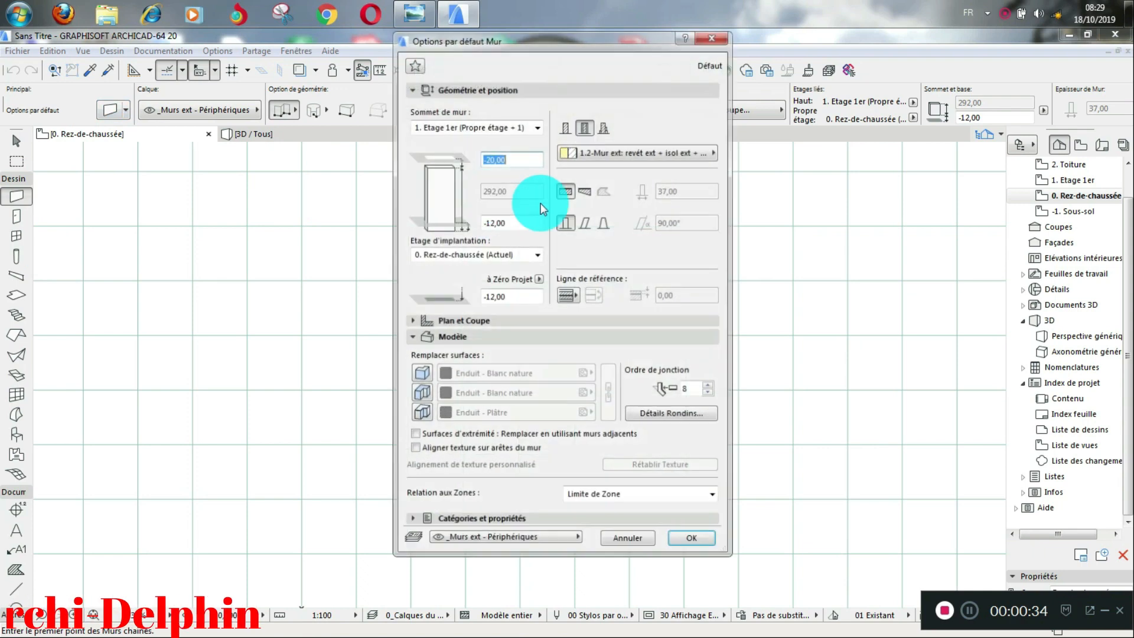
{"action": "left_click", "coordinate": [565, 127]}
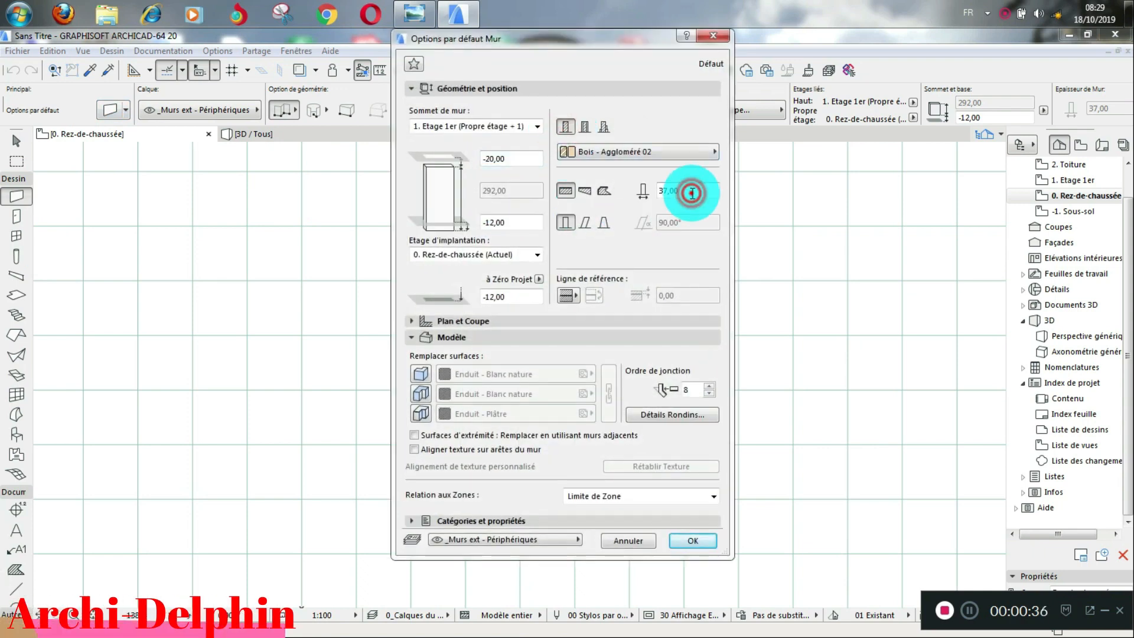
{"action": "left_click", "coordinate": [689, 191]}
{"action": "type", "text": "15"}
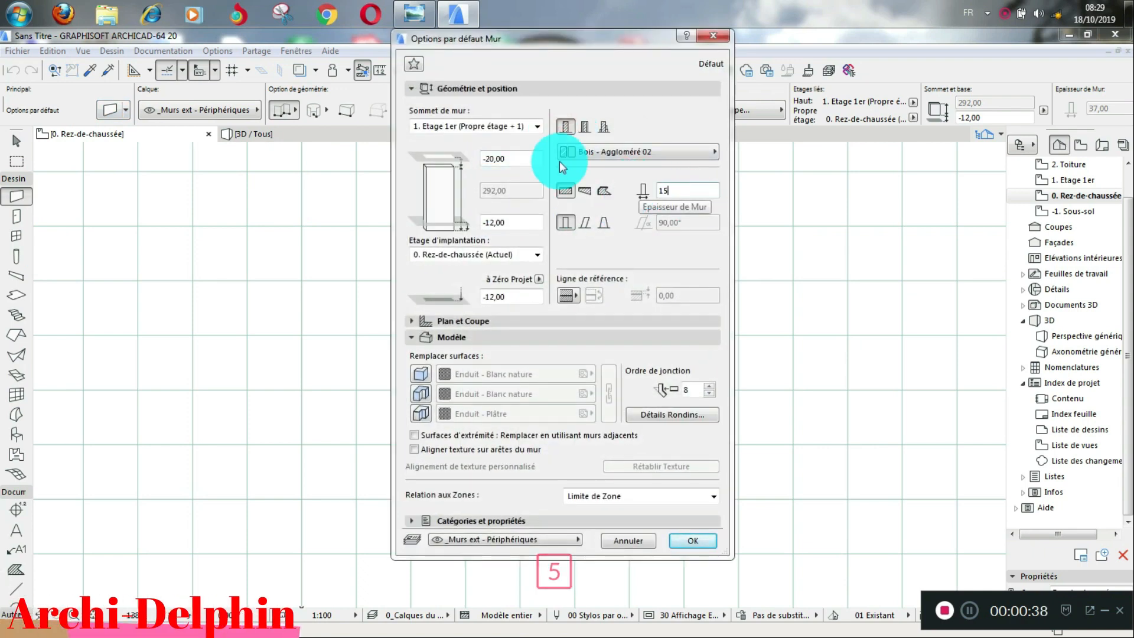
- Make the default wall's top unlinked (Non lié), with base offset 0 and height 350
{"action": "left_click", "coordinate": [510, 127]}
{"action": "left_click", "coordinate": [438, 174]}
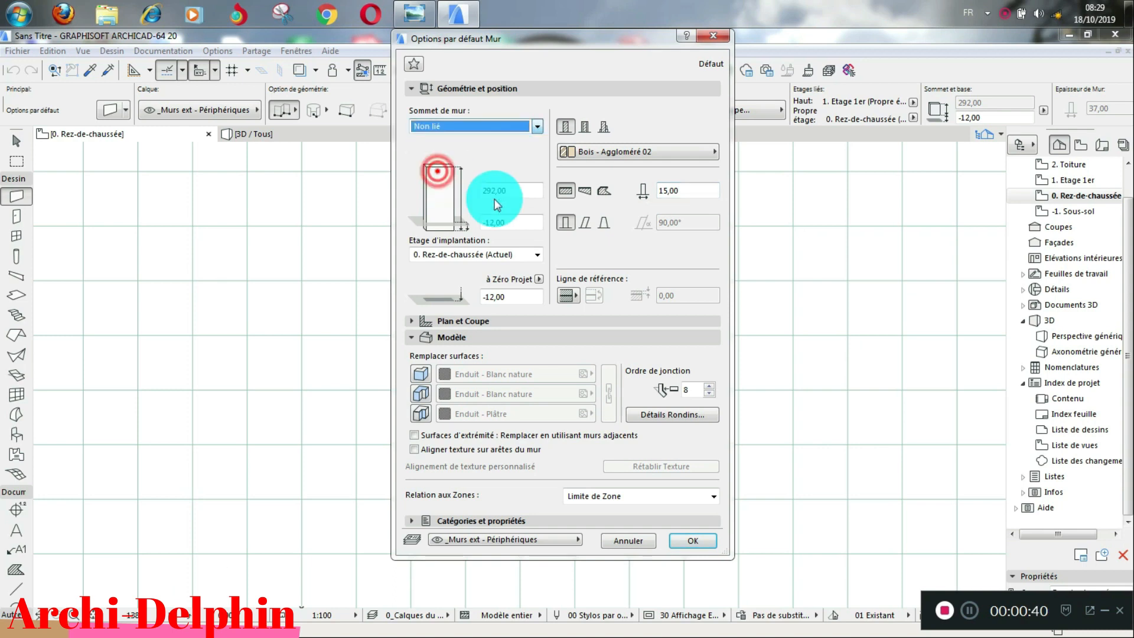
{"action": "left_click", "coordinate": [518, 190]}
{"action": "type", "text": "300"}
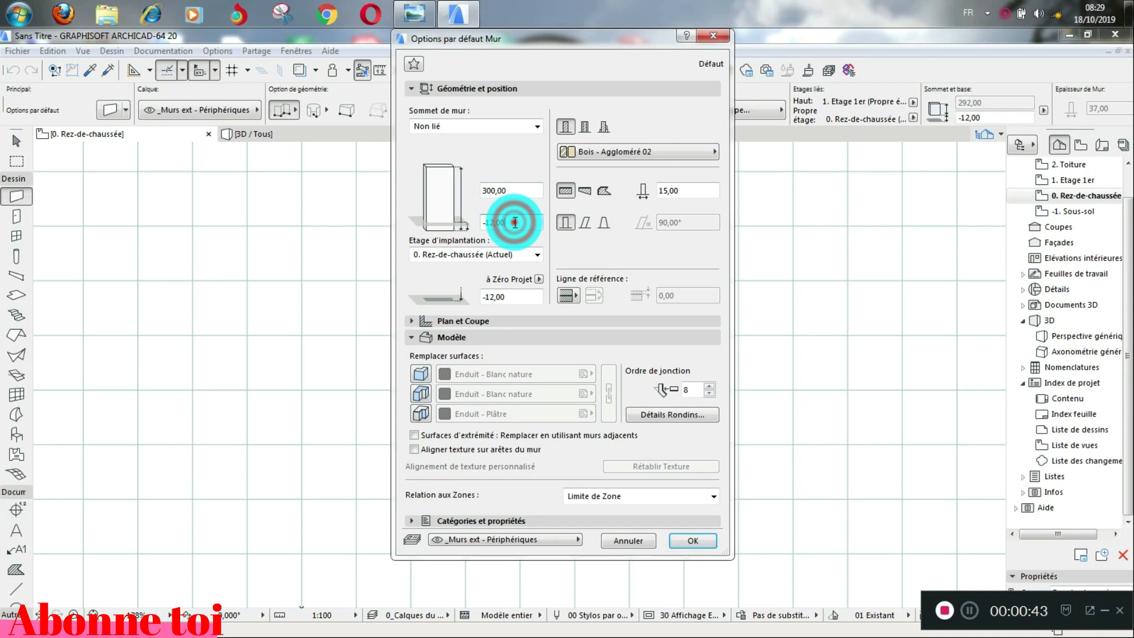
{"action": "left_click", "coordinate": [512, 223]}
{"action": "type", "text": "0"}
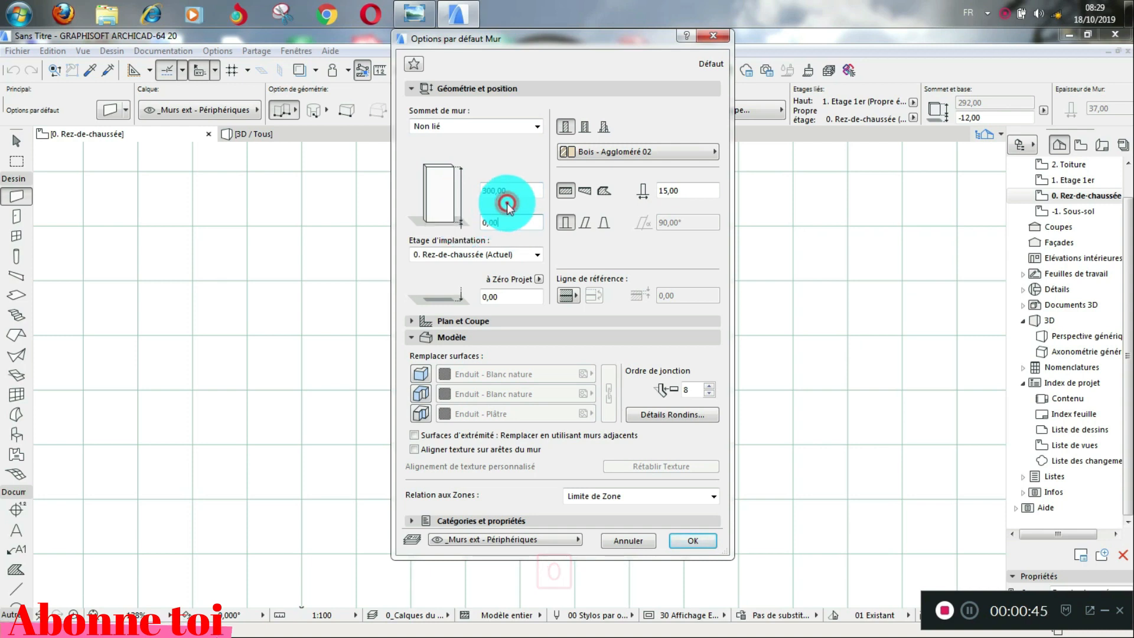
{"action": "double_click", "coordinate": [512, 189]}
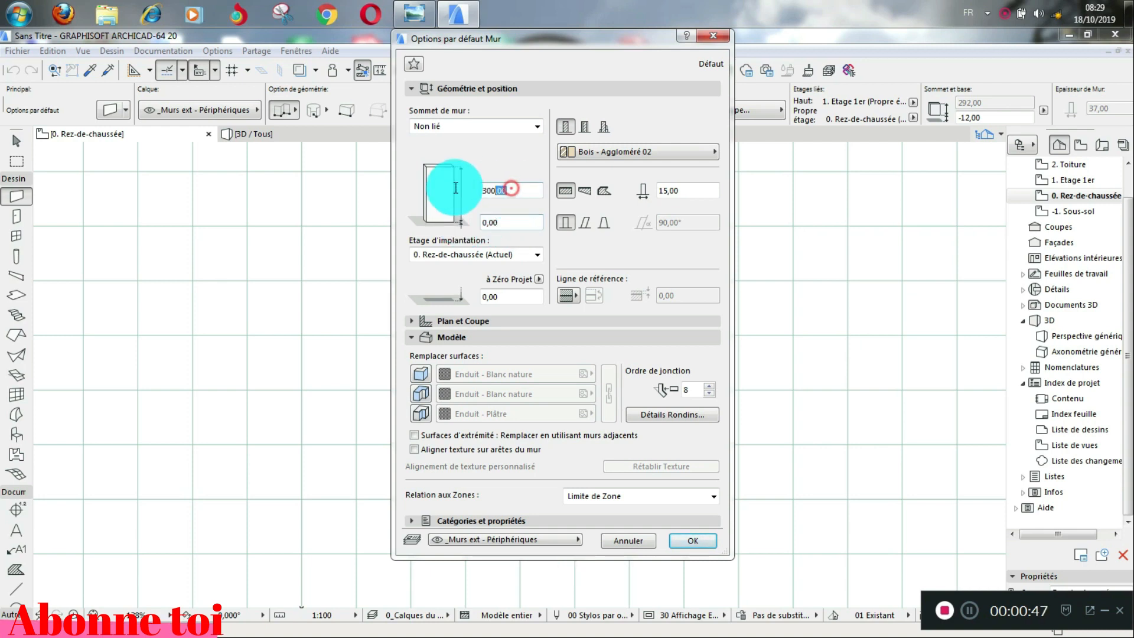
{"action": "triple_click", "coordinate": [503, 194]}
{"action": "type", "text": "350,00"}
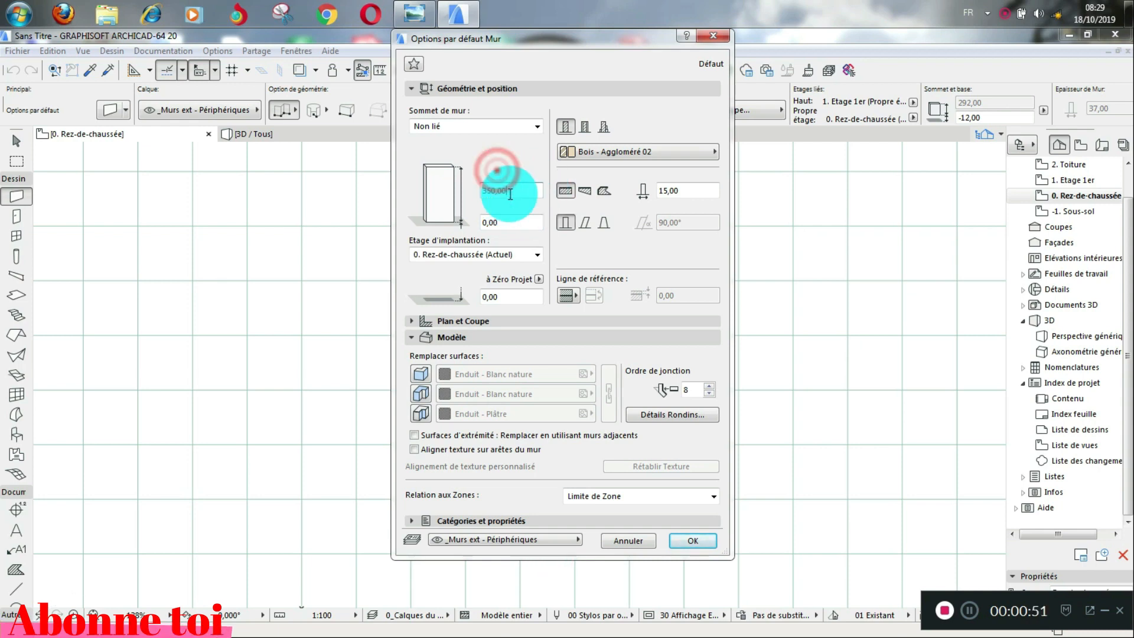
- Turn on all three surface overrides for the default wall and set its building material to Cloison - Brique ciment
{"action": "left_click", "coordinate": [420, 373]}
{"action": "left_click", "coordinate": [420, 393]}
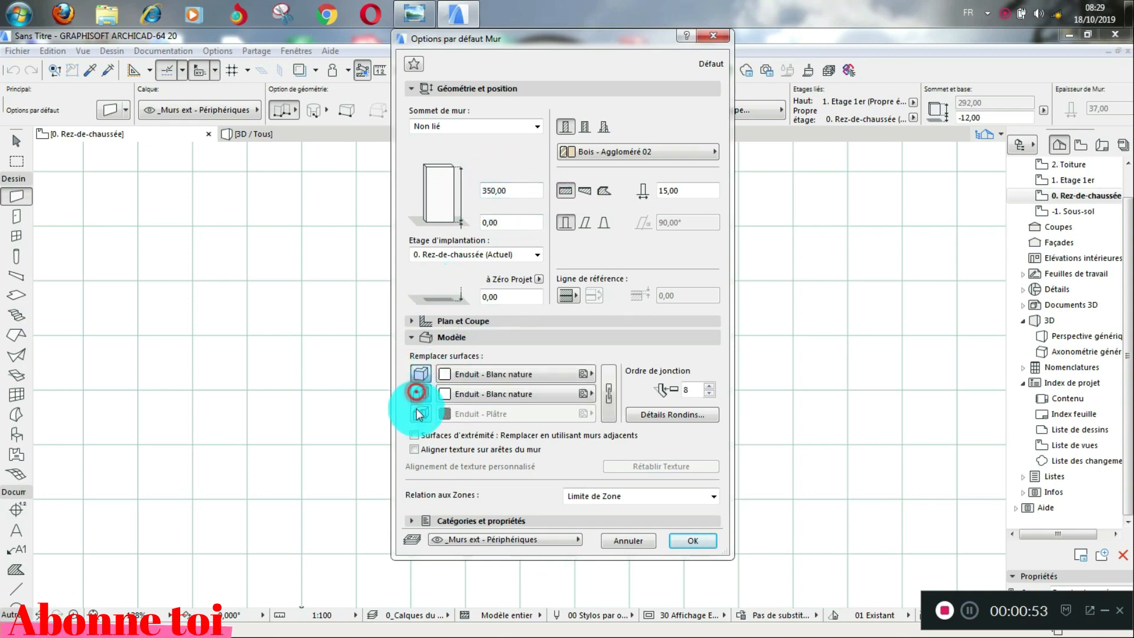
{"action": "left_click", "coordinate": [421, 413]}
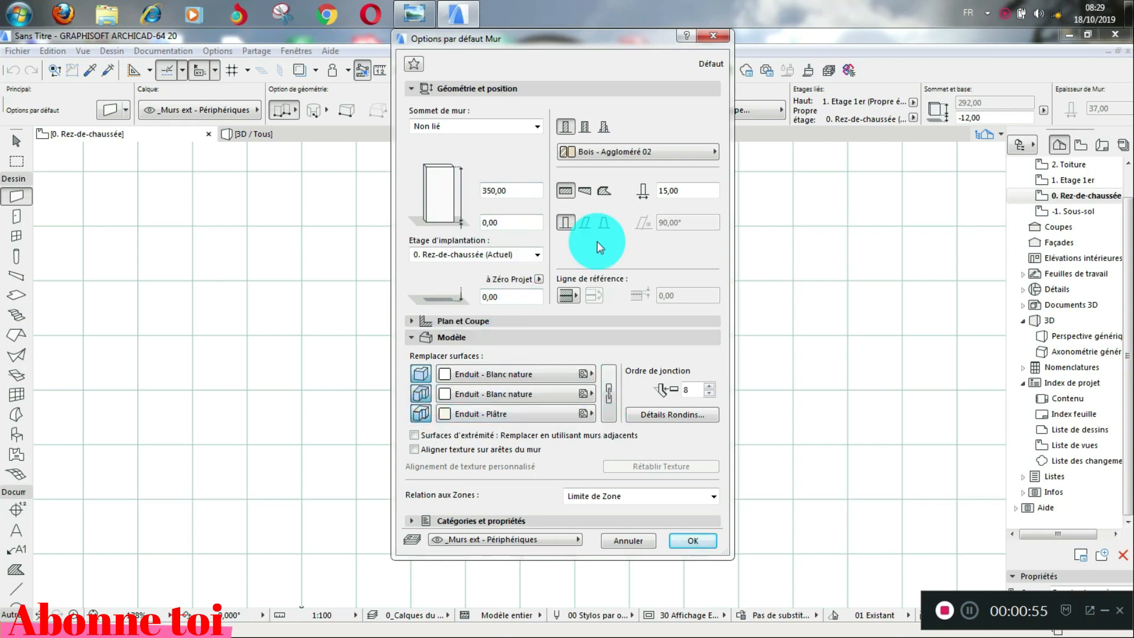
{"action": "left_click", "coordinate": [622, 151]}
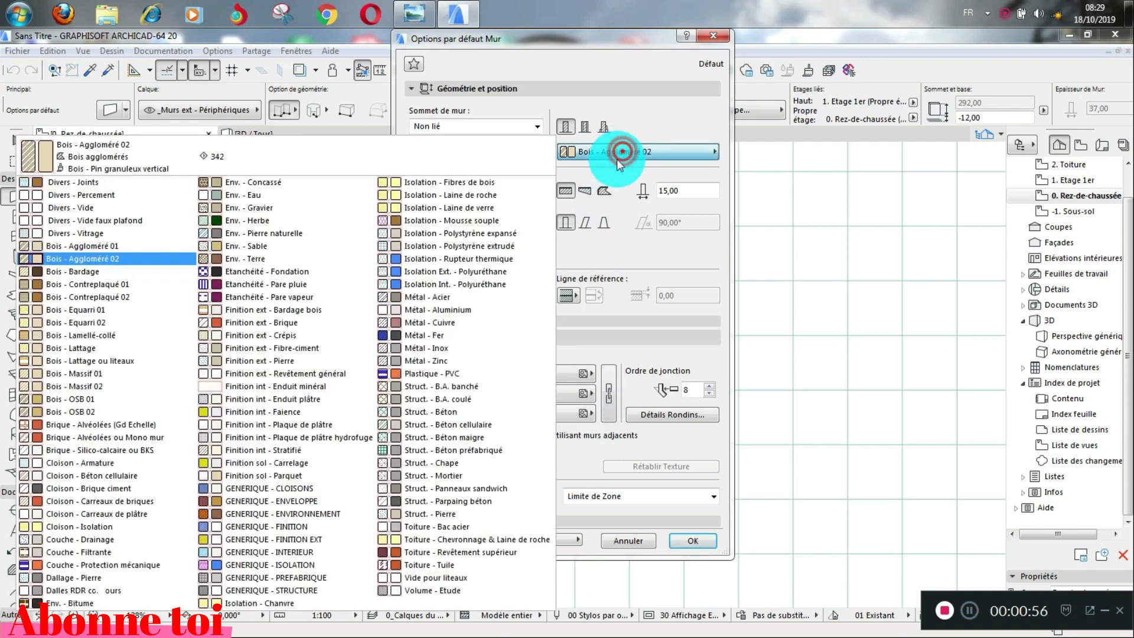
{"action": "left_click", "coordinate": [46, 491]}
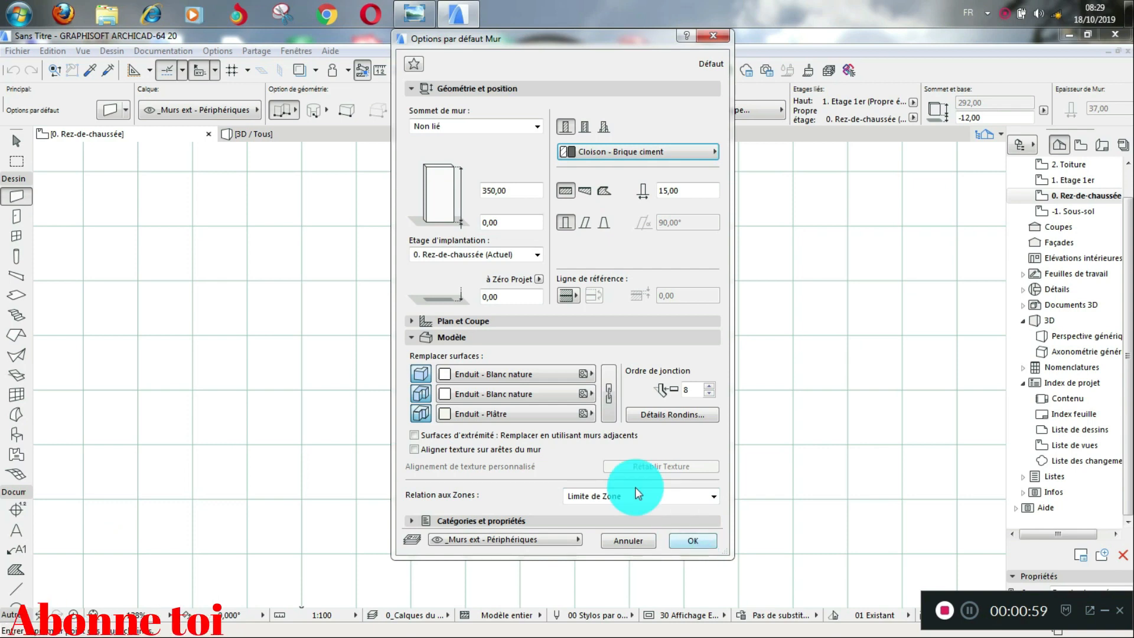
- Override both cut fill pens of the default wall, set foreground and background to pen 1, and accept the wall settings
{"action": "left_click", "coordinate": [452, 322]}
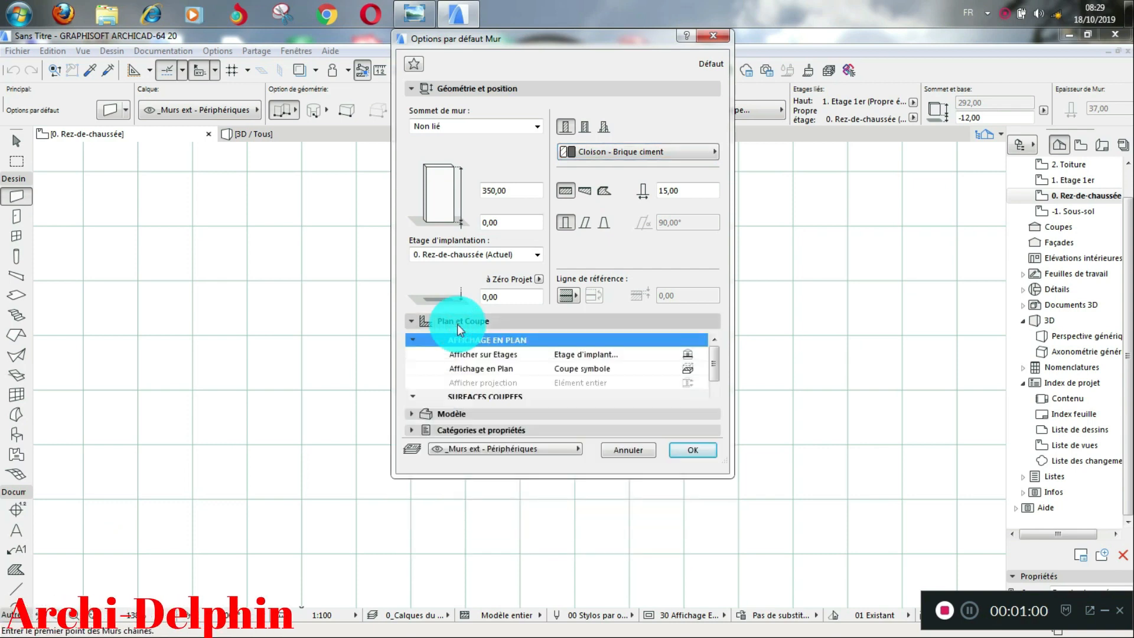
{"action": "left_click_drag", "start_coordinate": [714, 366], "coordinate": [716, 401]}
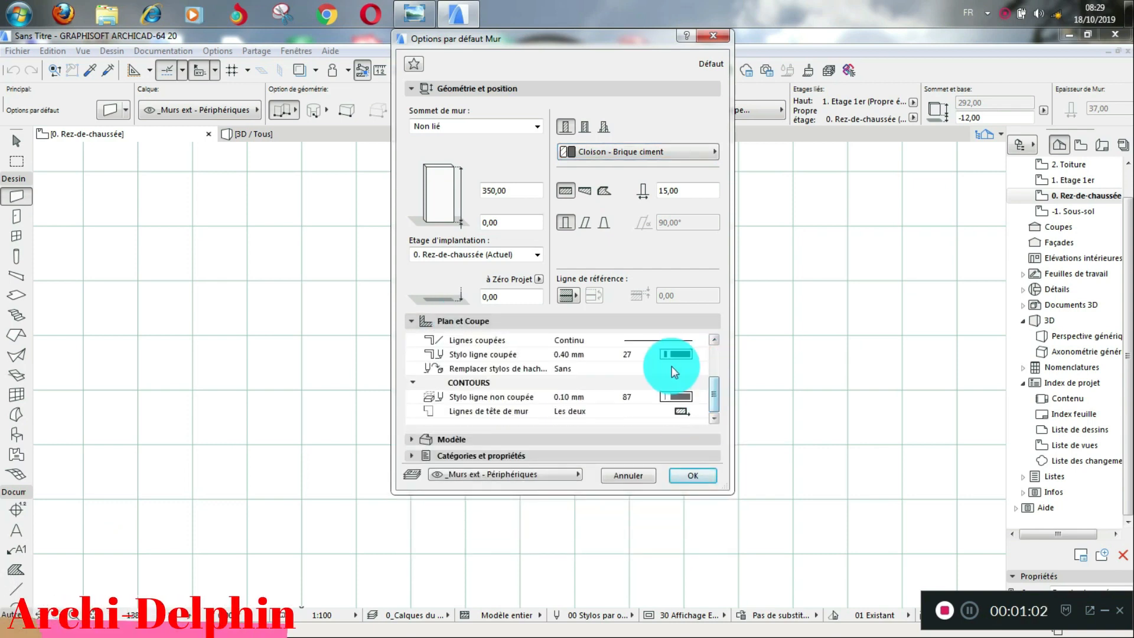
{"action": "left_click", "coordinate": [672, 367]}
{"action": "left_click", "coordinate": [736, 411]}
{"action": "left_click", "coordinate": [671, 382]}
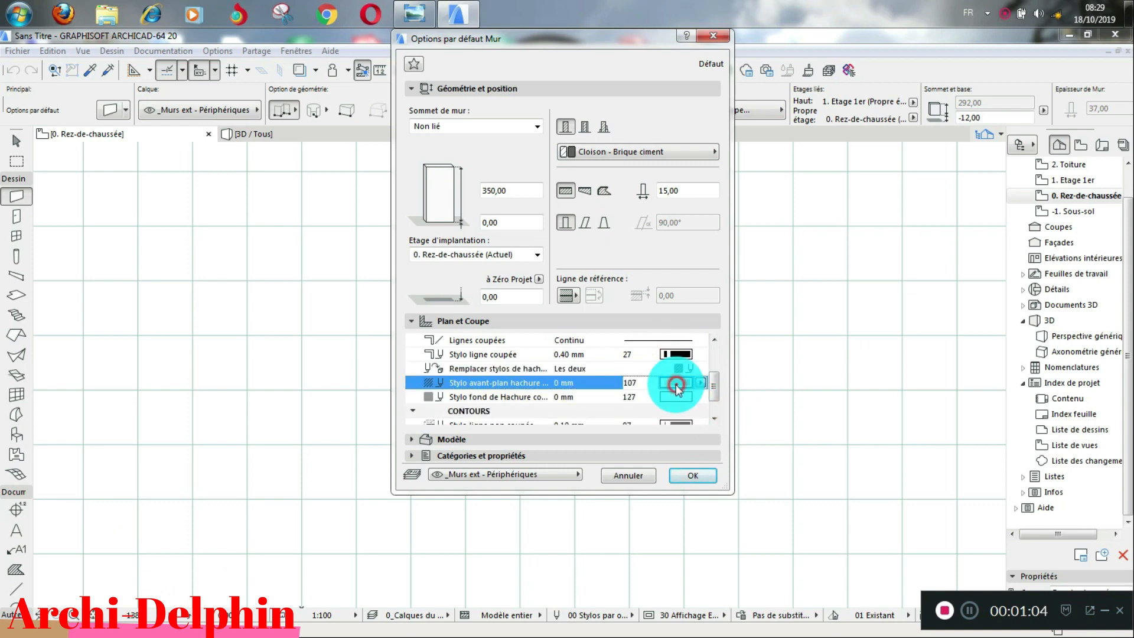
{"action": "left_click", "coordinate": [705, 383]}
{"action": "left_click", "coordinate": [713, 383]}
{"action": "left_click", "coordinate": [700, 396]}
{"action": "left_click", "coordinate": [714, 397]}
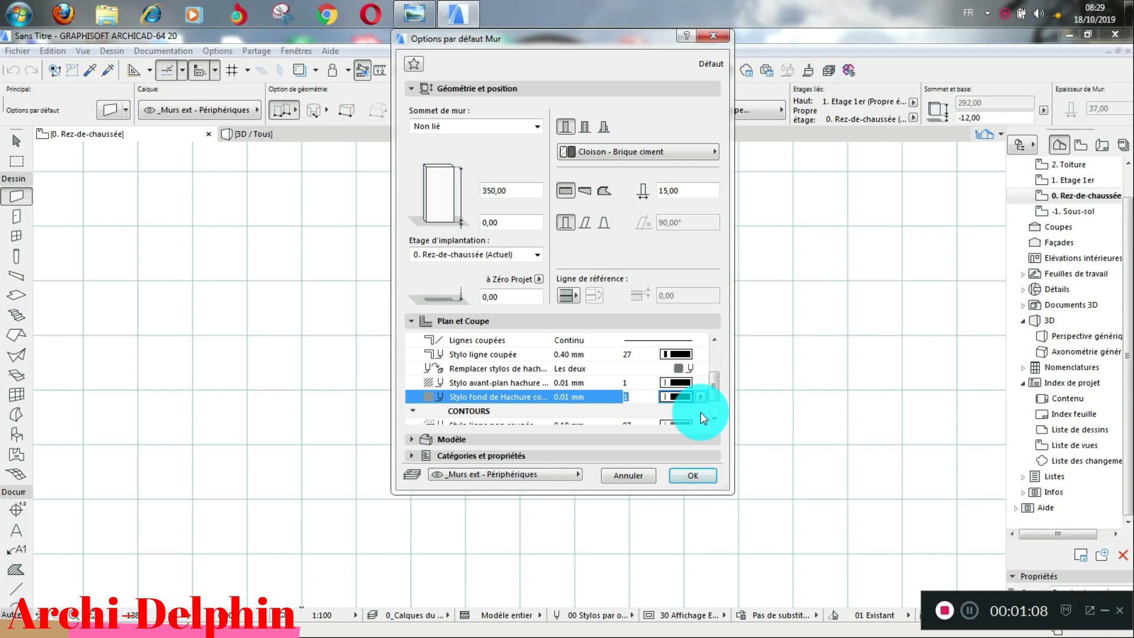
{"action": "key", "text": "Return"}
- Set the storey height of Rez-de-chaussée to 350 in the storey settings
{"action": "right_click", "coordinate": [1061, 198]}
{"action": "left_click", "coordinate": [932, 395]}
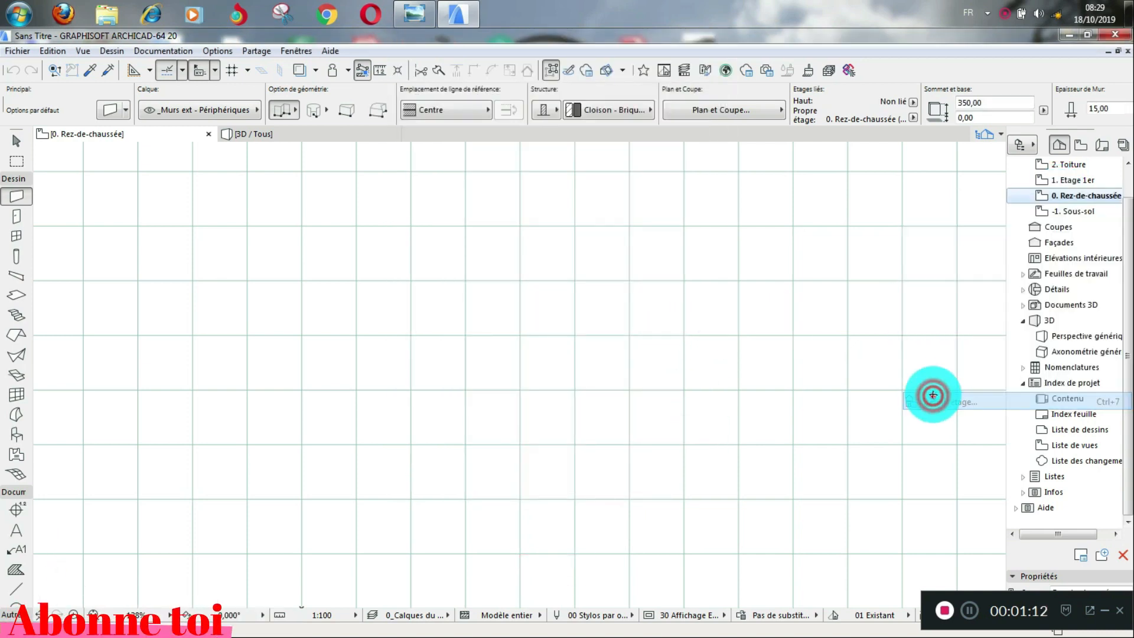
{"action": "left_click", "coordinate": [662, 178]}
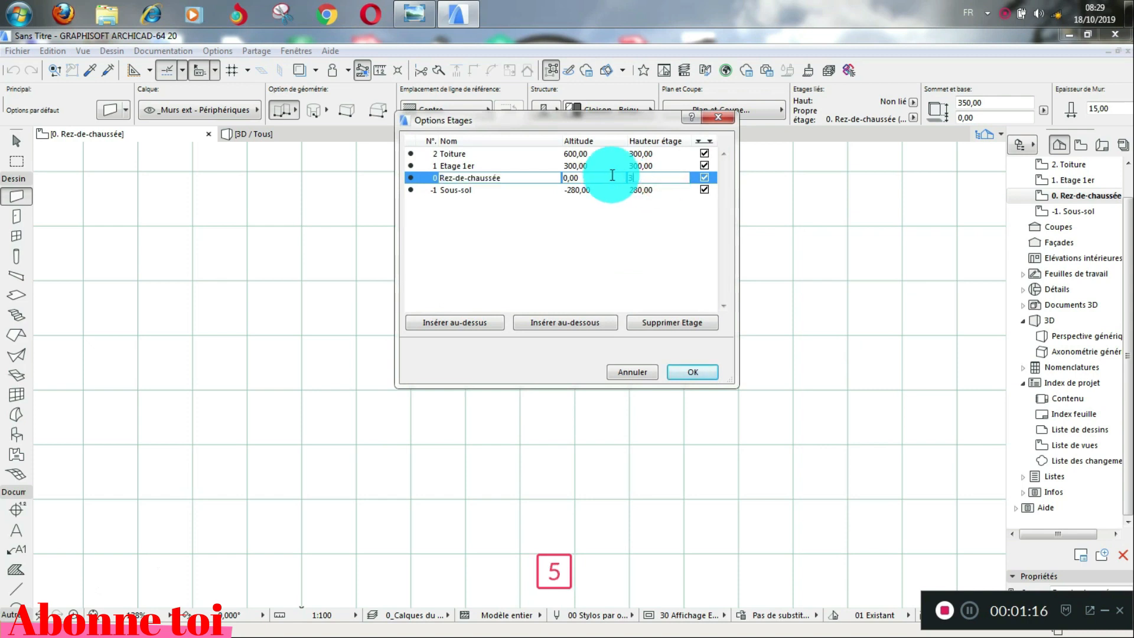
{"action": "type", "text": "350"}
{"action": "left_click", "coordinate": [632, 227]}
{"action": "left_click", "coordinate": [690, 372]}
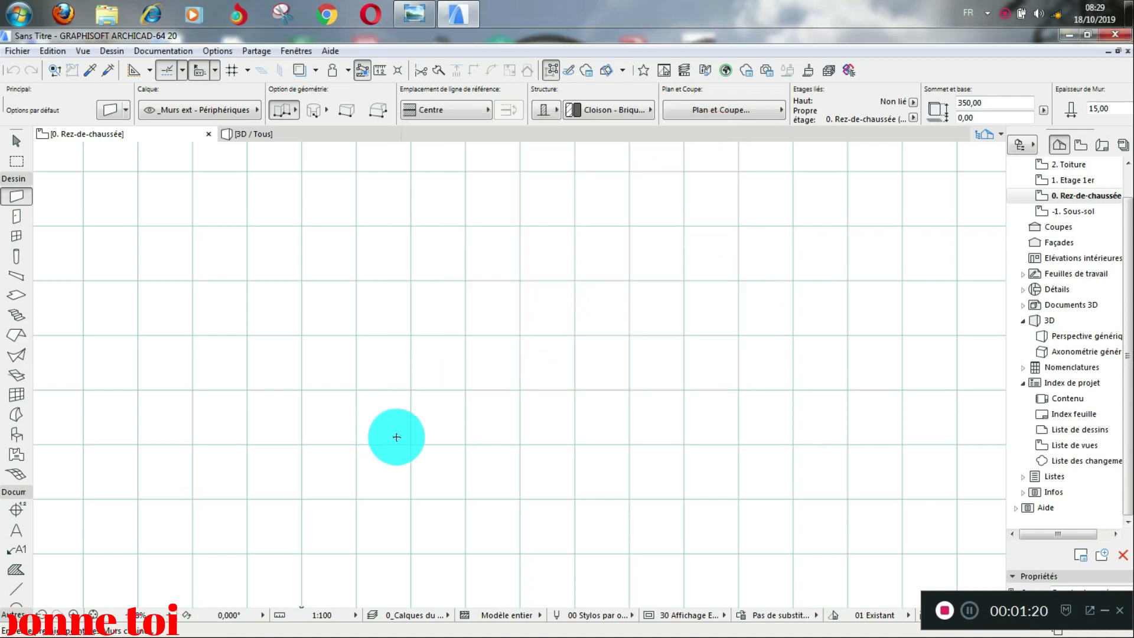
{"action": "left_click", "coordinate": [465, 280]}
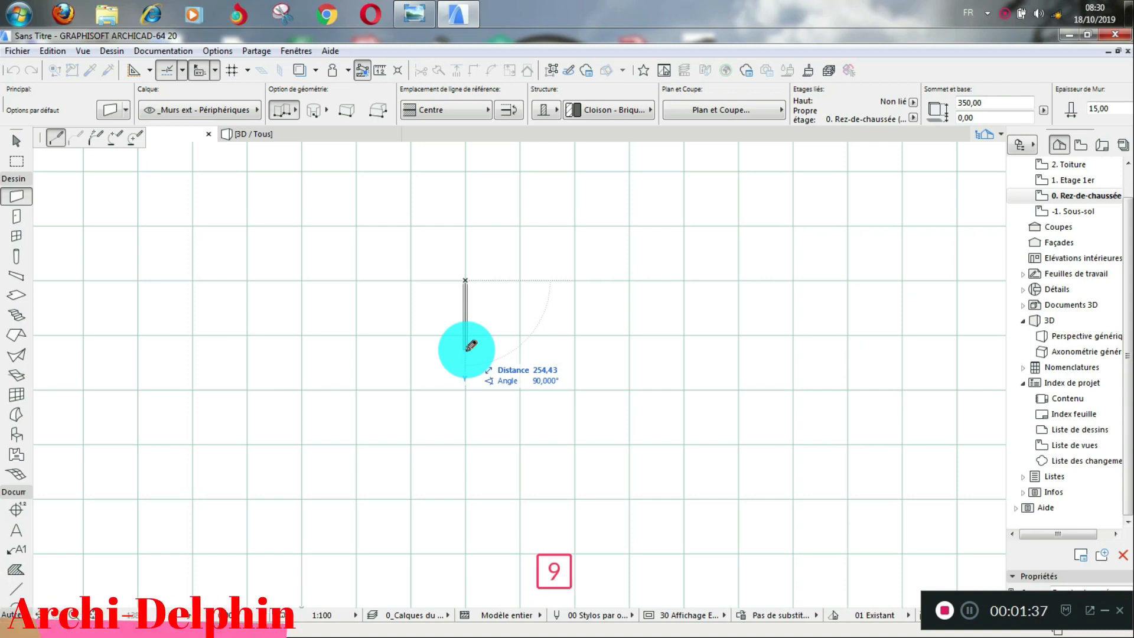
{"action": "key", "text": "Return"}
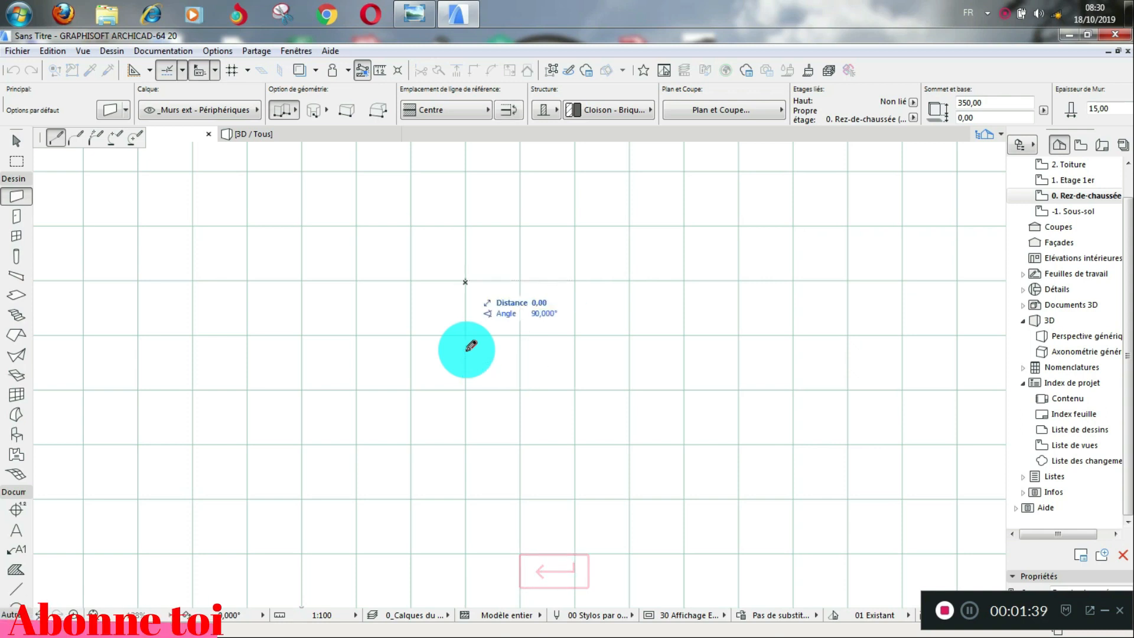
{"action": "key", "text": "Escape"}
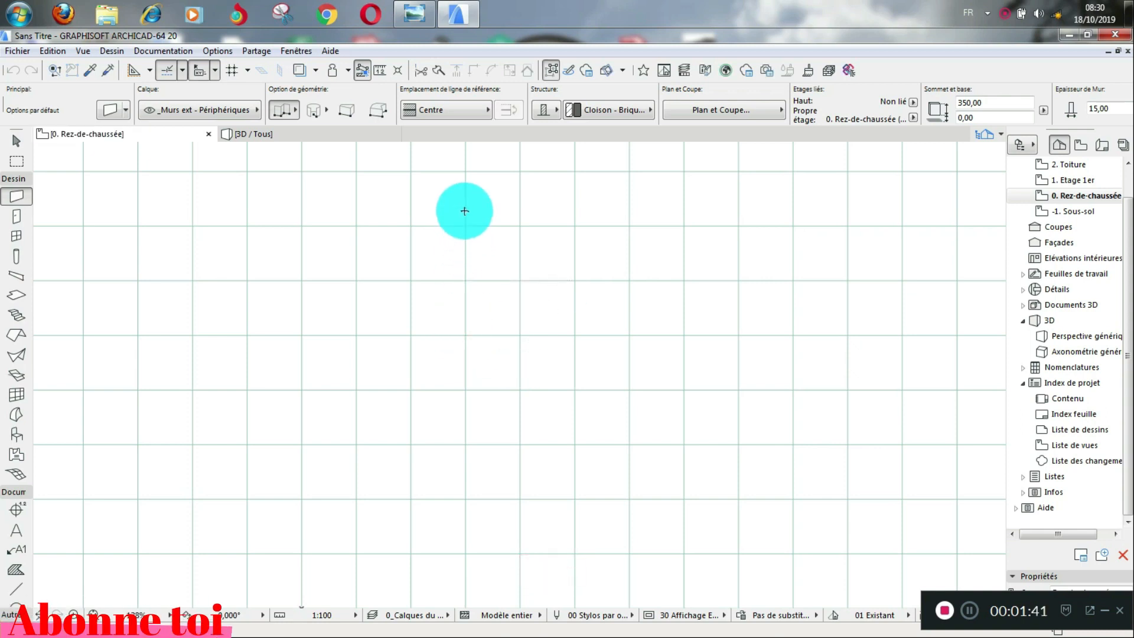
- Draw a vertical wall 900 long, running downward from a point near the upper middle of the plan, and finish the chain
{"action": "left_click", "coordinate": [465, 211]}
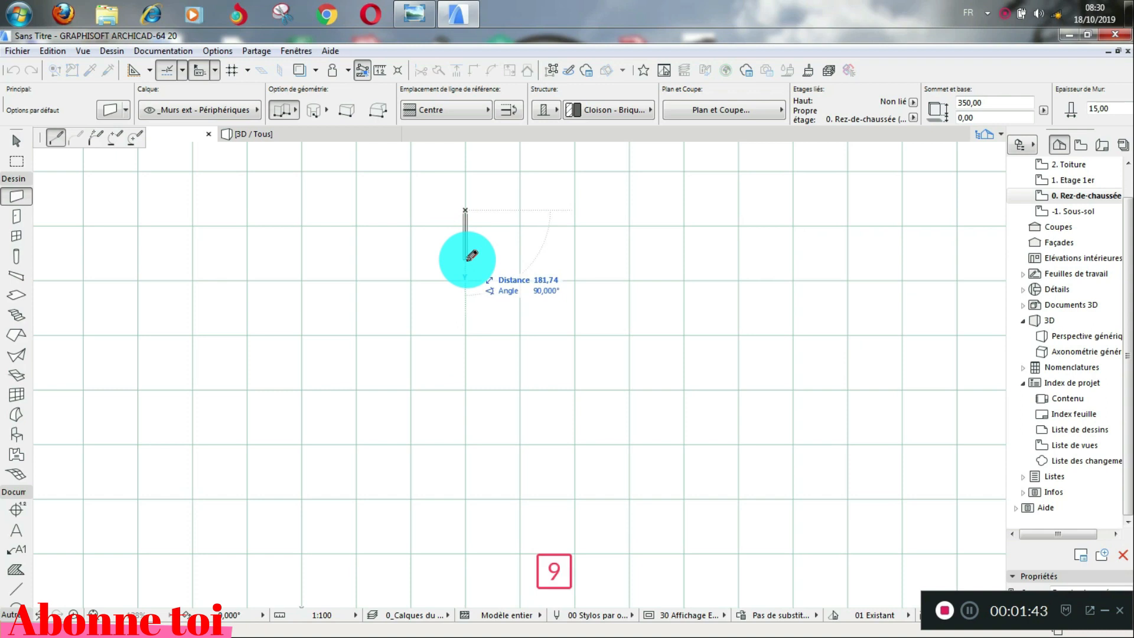
{"action": "type", "text": "900"}
{"action": "key", "text": "Return"}
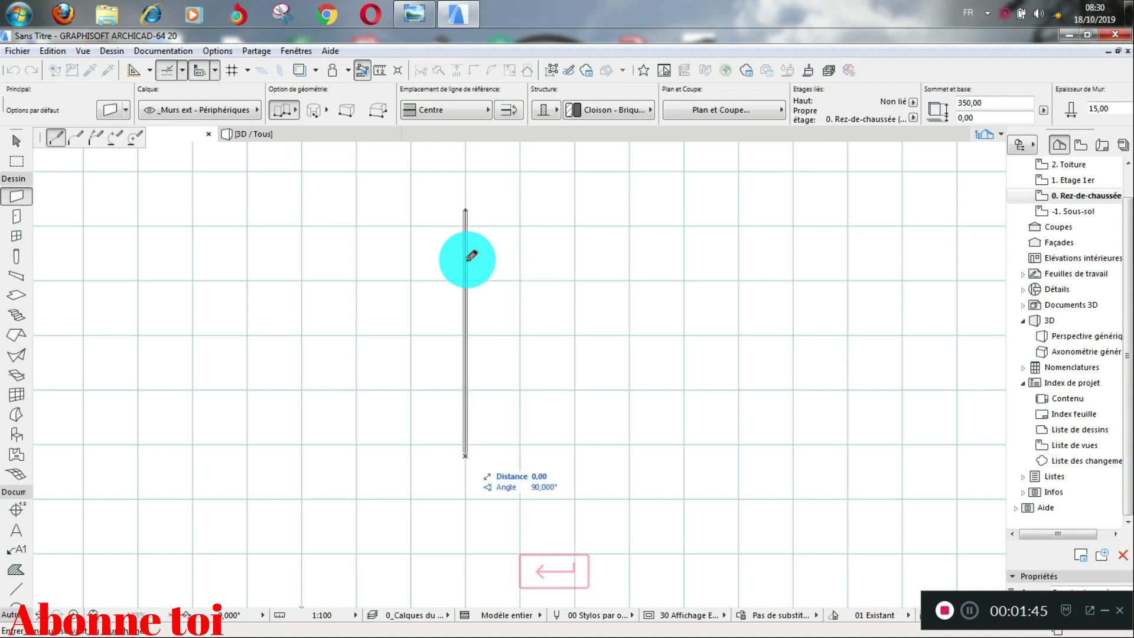
{"action": "right_click", "coordinate": [406, 372]}
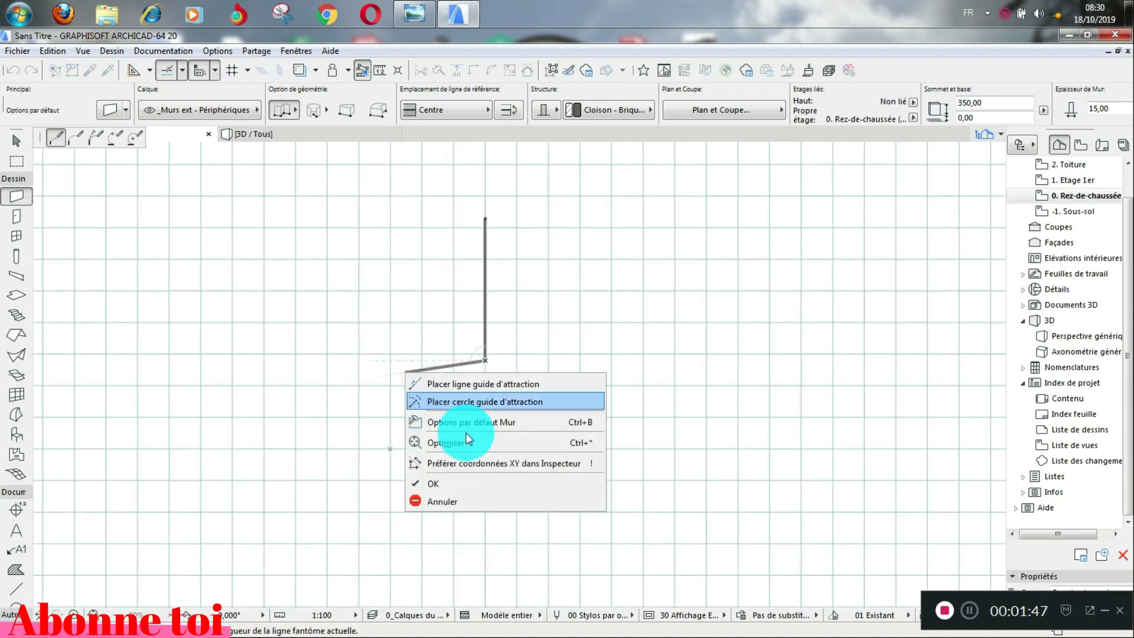
{"action": "left_click", "coordinate": [450, 483]}
- Copy the vertical wall horizontally to the right from its upper endpoint at a distance of 316
{"action": "scroll", "coordinate": [451, 264], "scroll_direction": "up", "scroll_amount": 3}
{"action": "left_click", "coordinate": [506, 239], "text": "shift"}
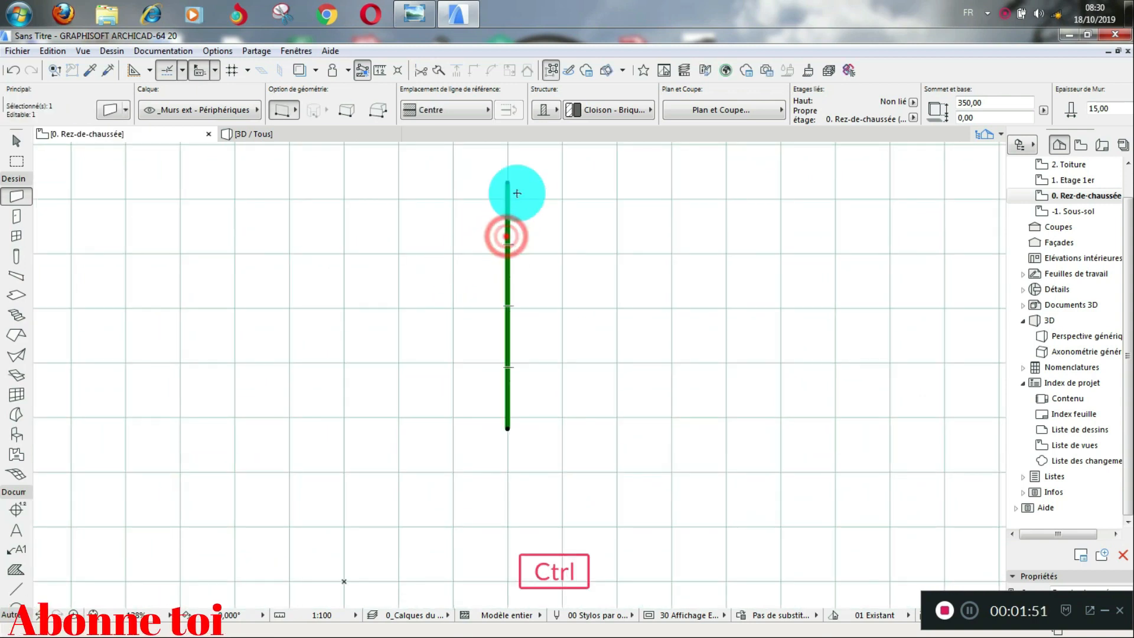
{"action": "key", "text": "ctrl+t"}
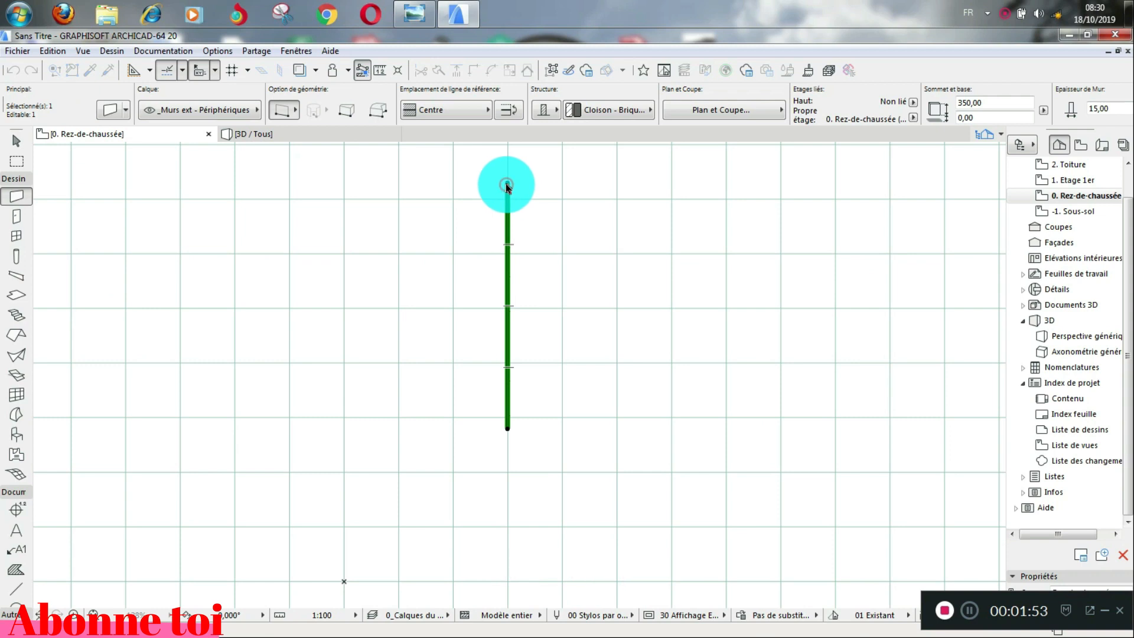
{"action": "left_click", "coordinate": [507, 183], "text": "ctrl"}
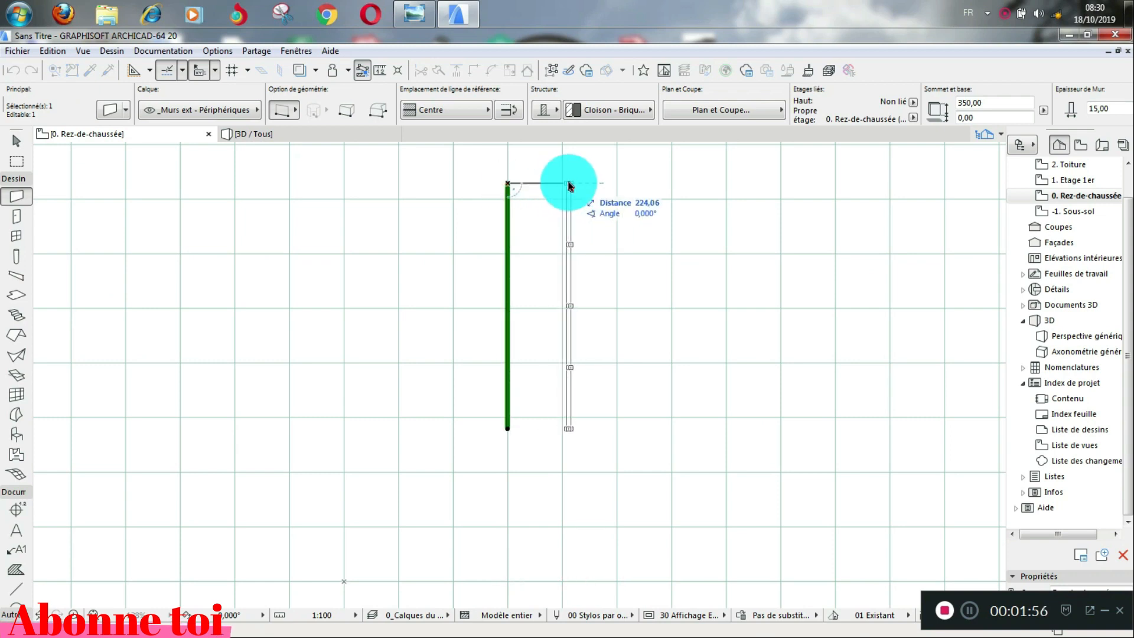
{"action": "type", "text": "316"}
{"action": "scroll", "coordinate": [570, 186], "scroll_direction": "up", "scroll_amount": 1}
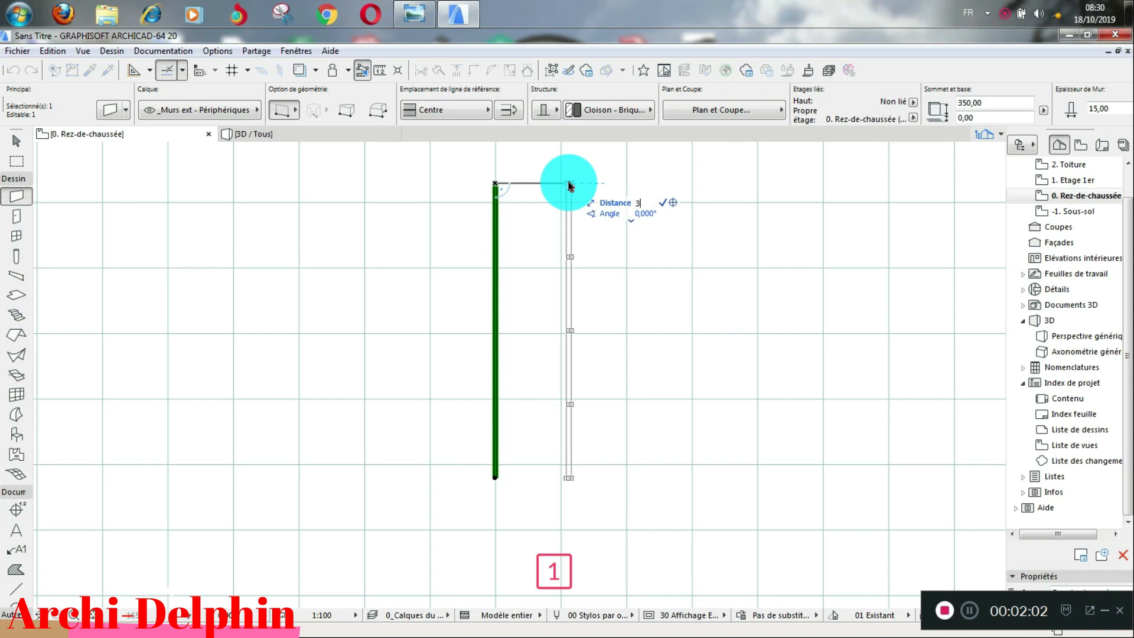
{"action": "key", "text": "Return"}
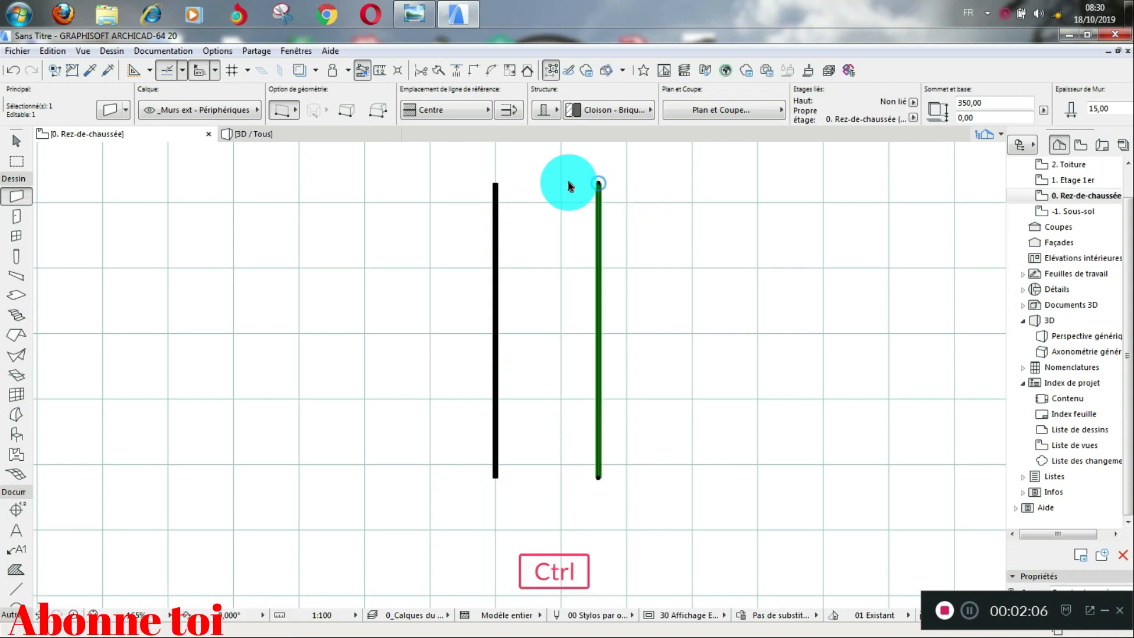
- Copy the selected second vertical wall horizontally to the right from its upper endpoint at a distance of 515
{"action": "key", "text": "ctrl+t"}
{"action": "left_click", "coordinate": [598, 183]}
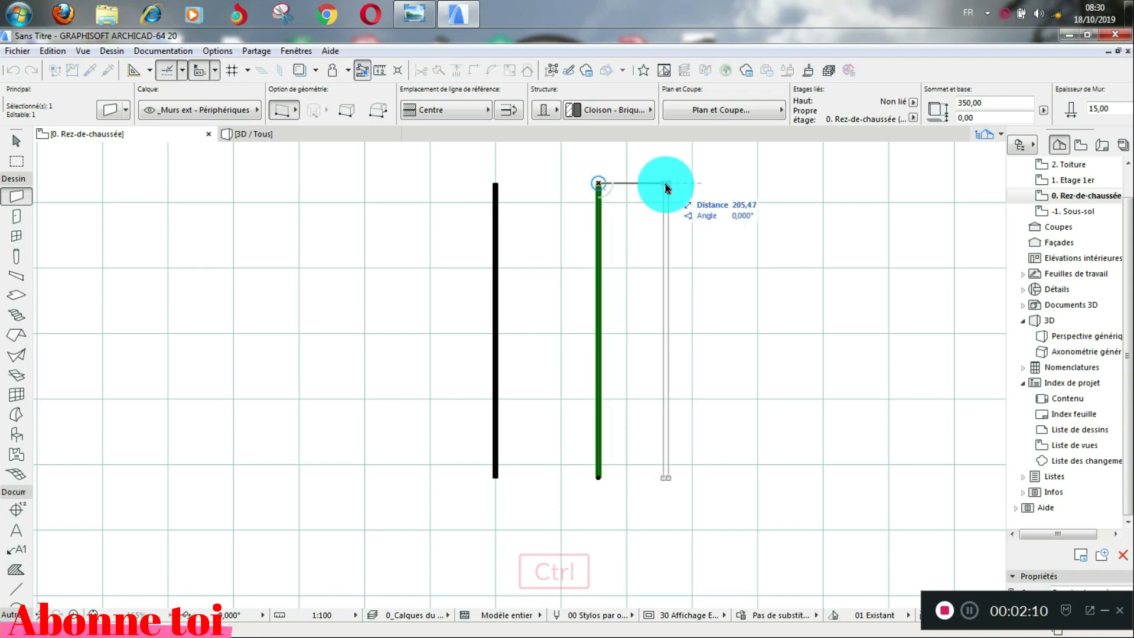
{"action": "type", "text": "515"}
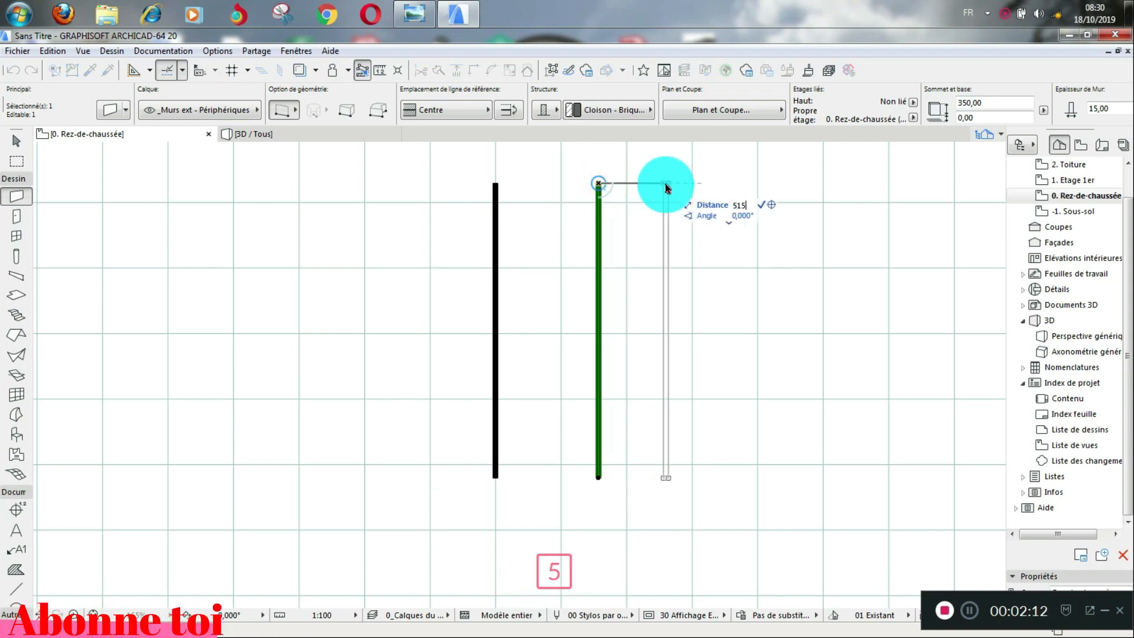
{"action": "key", "text": "Return"}
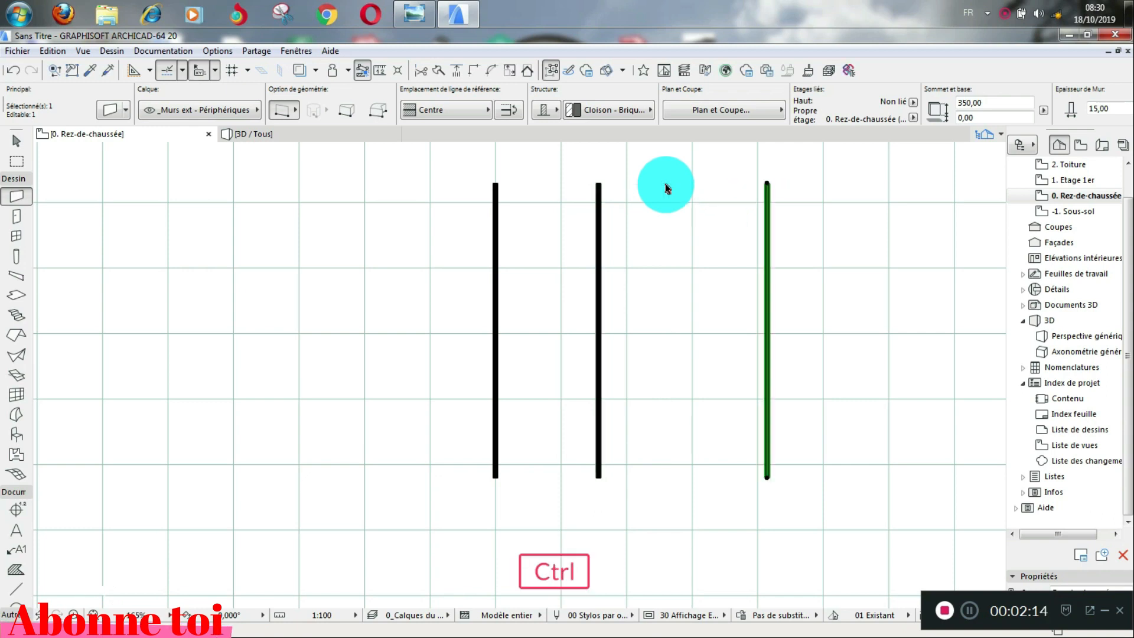
- Copy the third vertical wall horizontally to the right from its upper endpoint at a distance of 715, and deselect the copy
{"action": "key", "text": "ctrl+t"}
{"action": "left_click", "coordinate": [766, 183]}
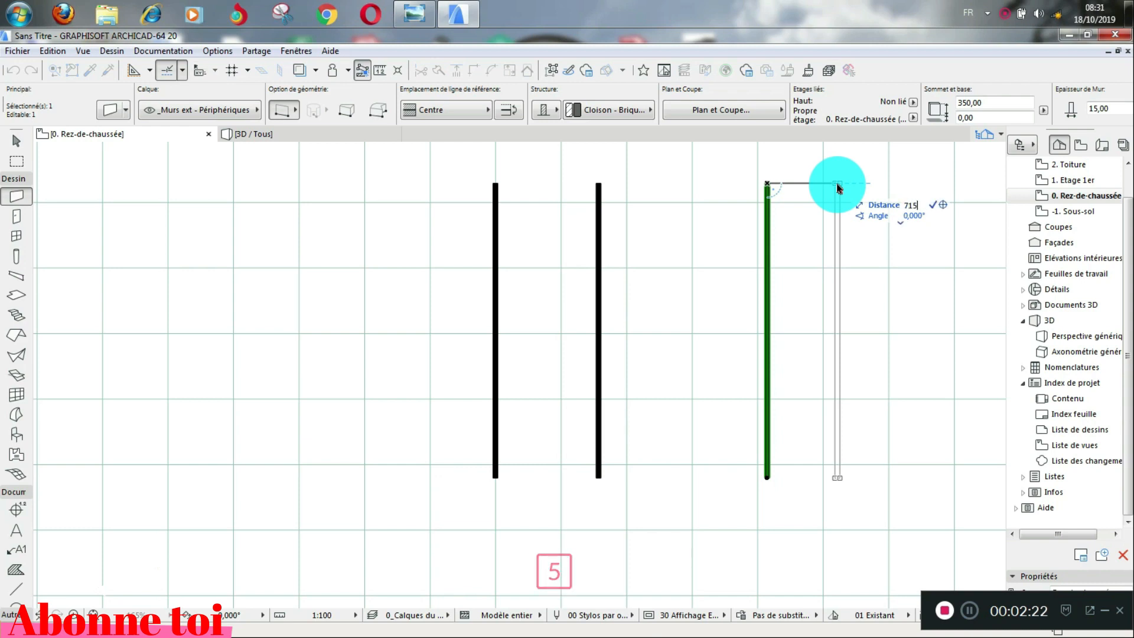
{"action": "type", "text": "715"}
{"action": "key", "text": "Return"}
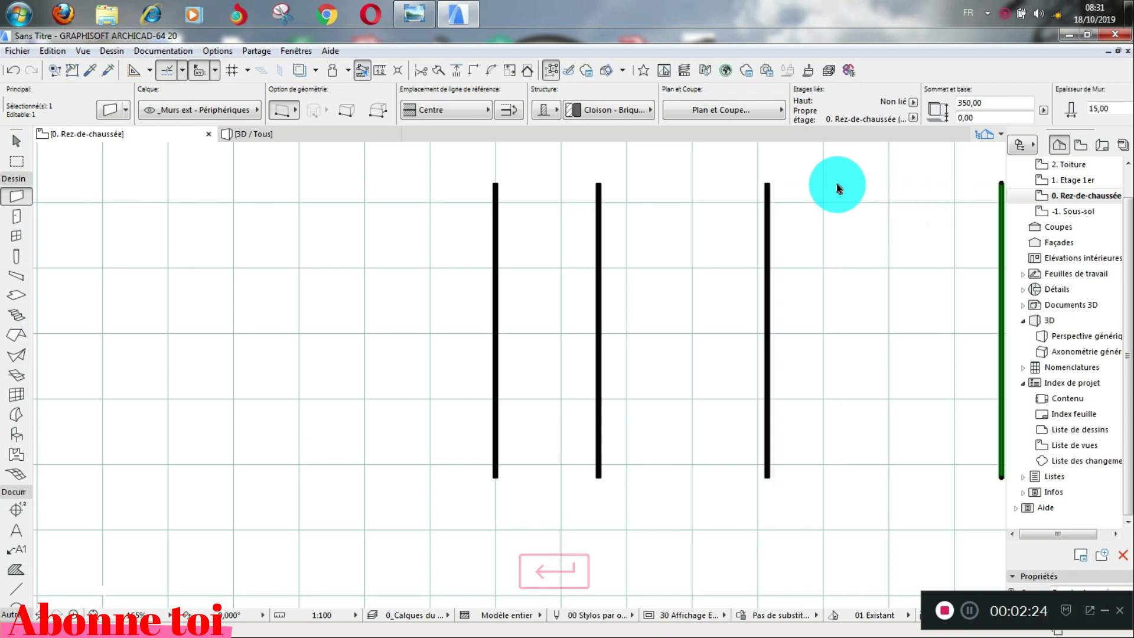
{"action": "key", "text": "Escape"}
- Draw a horizontal wall across the tops of the vertical walls, from the rightmost upper endpoint to the leftmost one
{"action": "scroll", "coordinate": [408, 222], "scroll_direction": "down", "scroll_amount": 3}
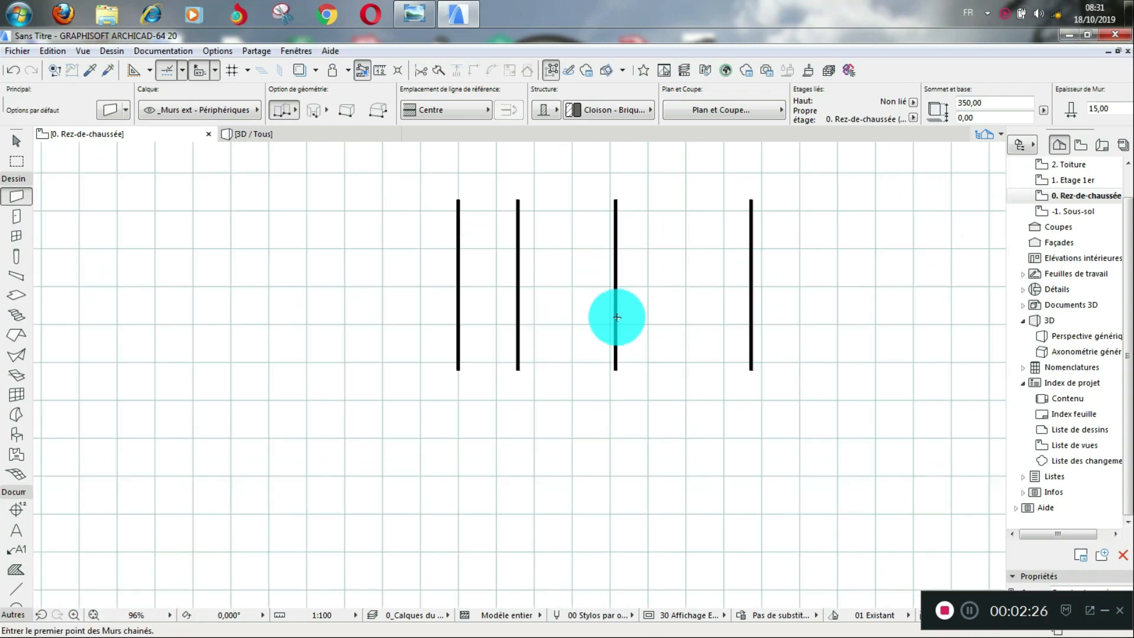
{"action": "left_click", "coordinate": [751, 199]}
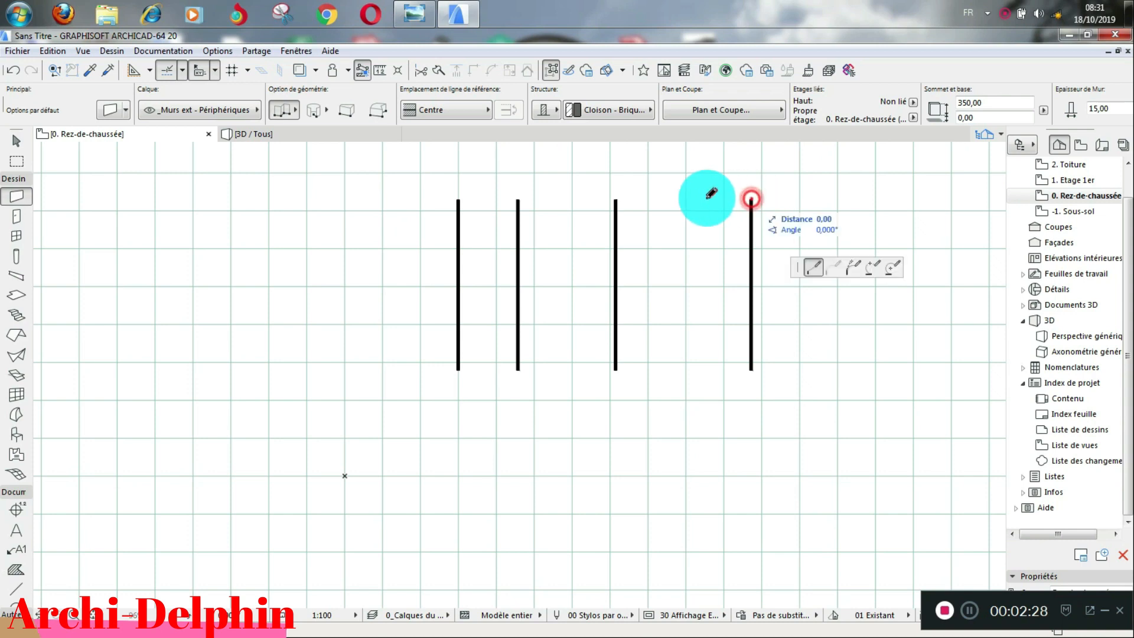
{"action": "left_click", "coordinate": [459, 199]}
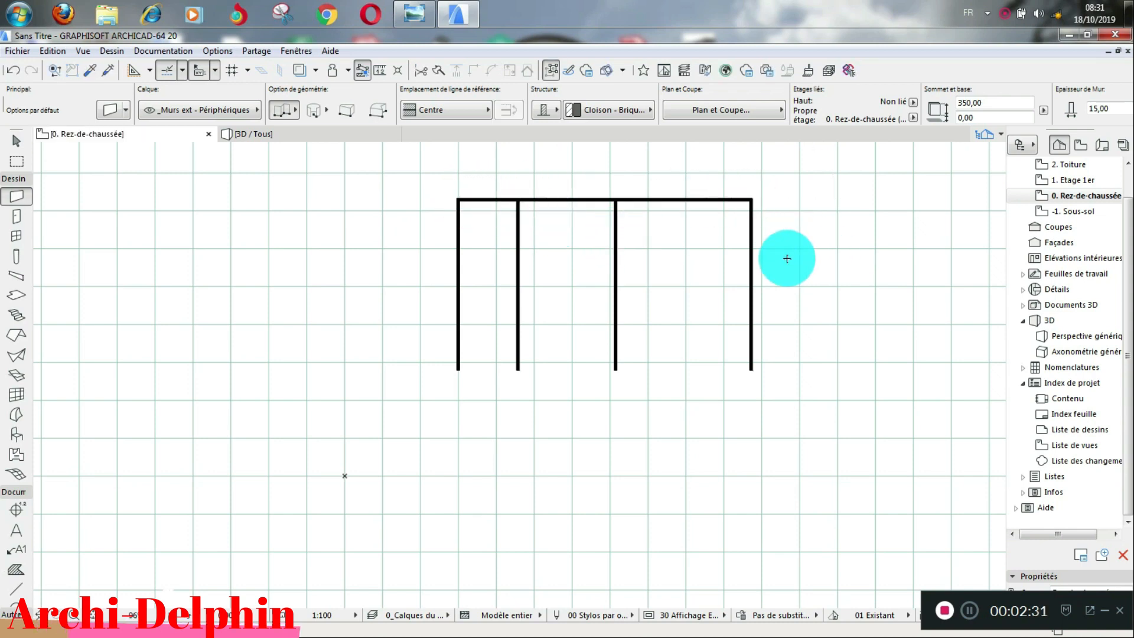
- Split the upper horizontal wall at both inner vertical walls, keeping only the middle segment selected
{"action": "scroll", "coordinate": [744, 222], "scroll_direction": "up", "scroll_amount": 1}
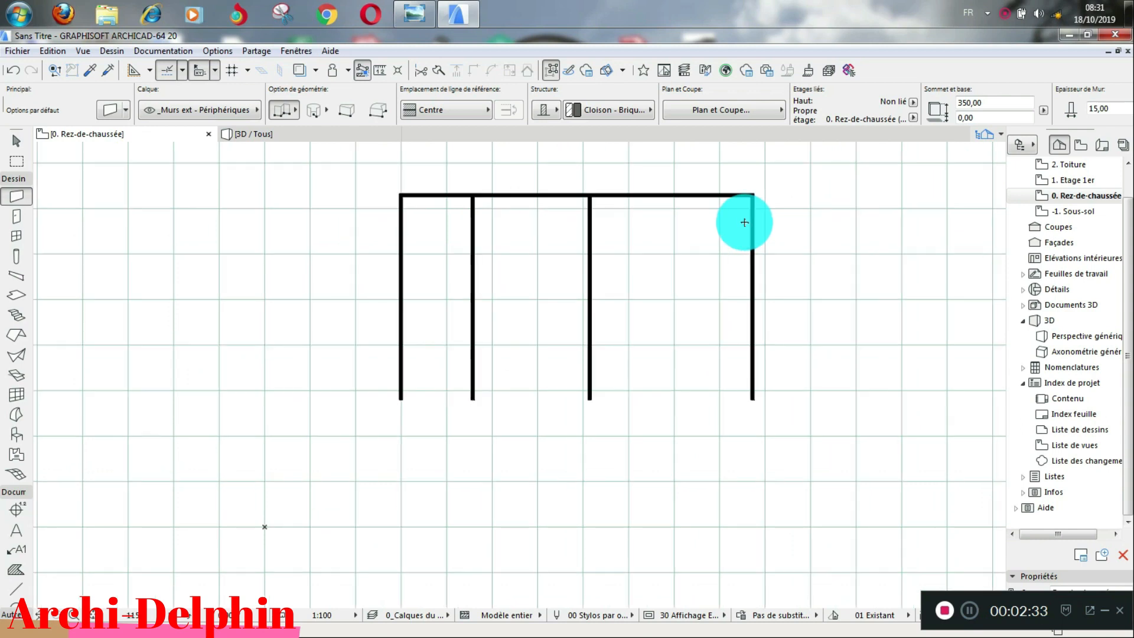
{"action": "scroll", "coordinate": [744, 222], "scroll_direction": "up", "scroll_amount": 1}
{"action": "left_click", "coordinate": [537, 190], "text": "shift"}
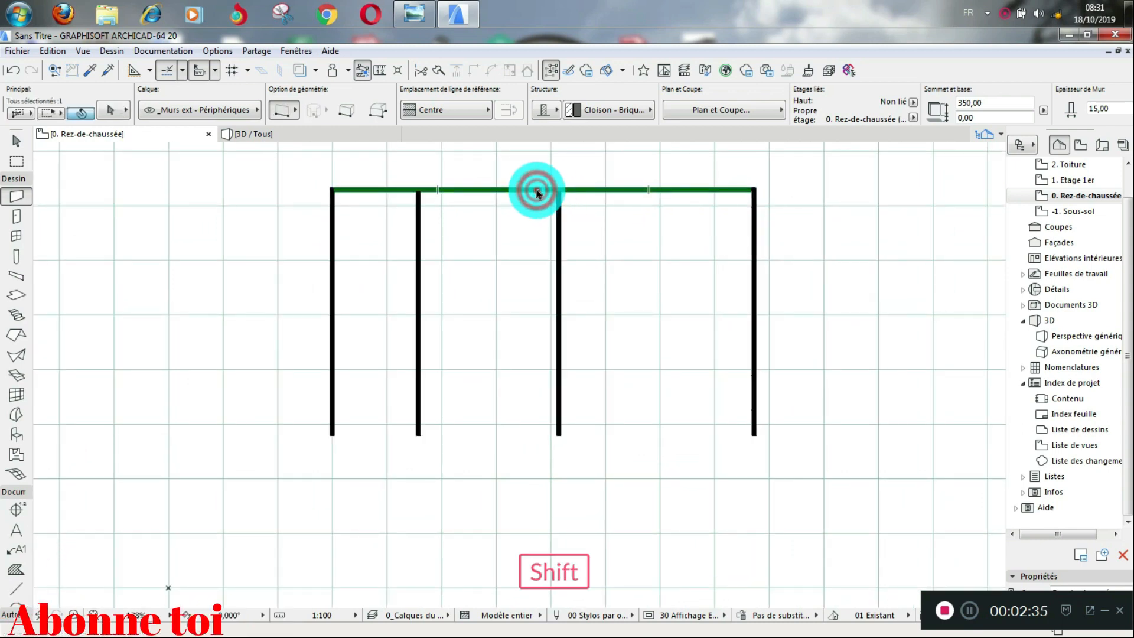
{"action": "left_click", "coordinate": [438, 72]}
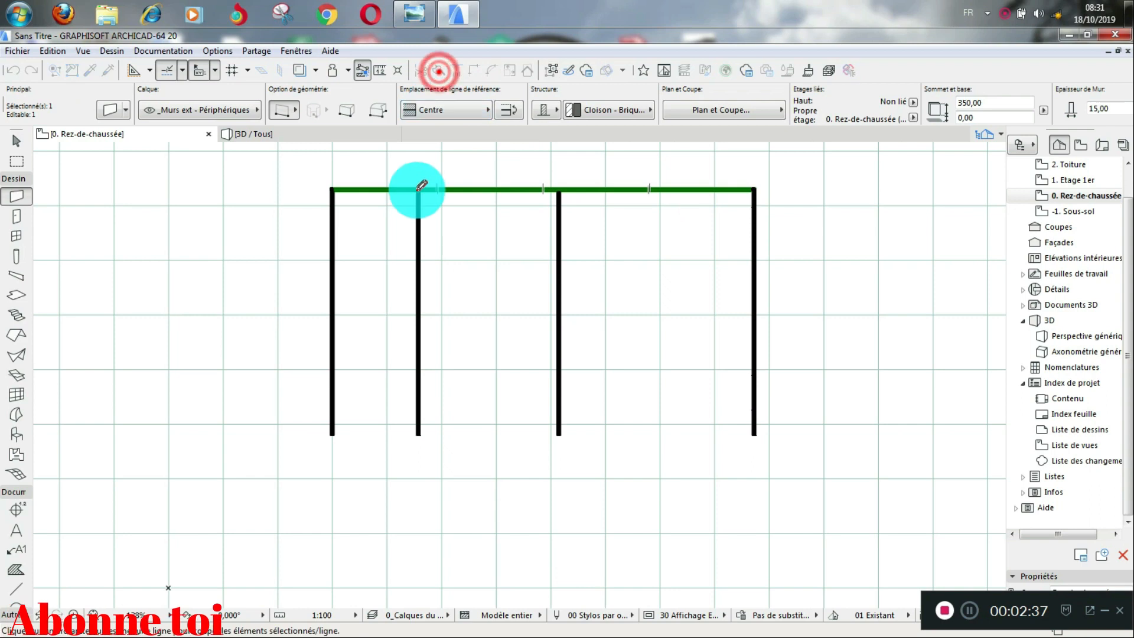
{"action": "scroll", "coordinate": [419, 188], "scroll_direction": "up", "scroll_amount": 4}
{"action": "left_click", "coordinate": [419, 187]}
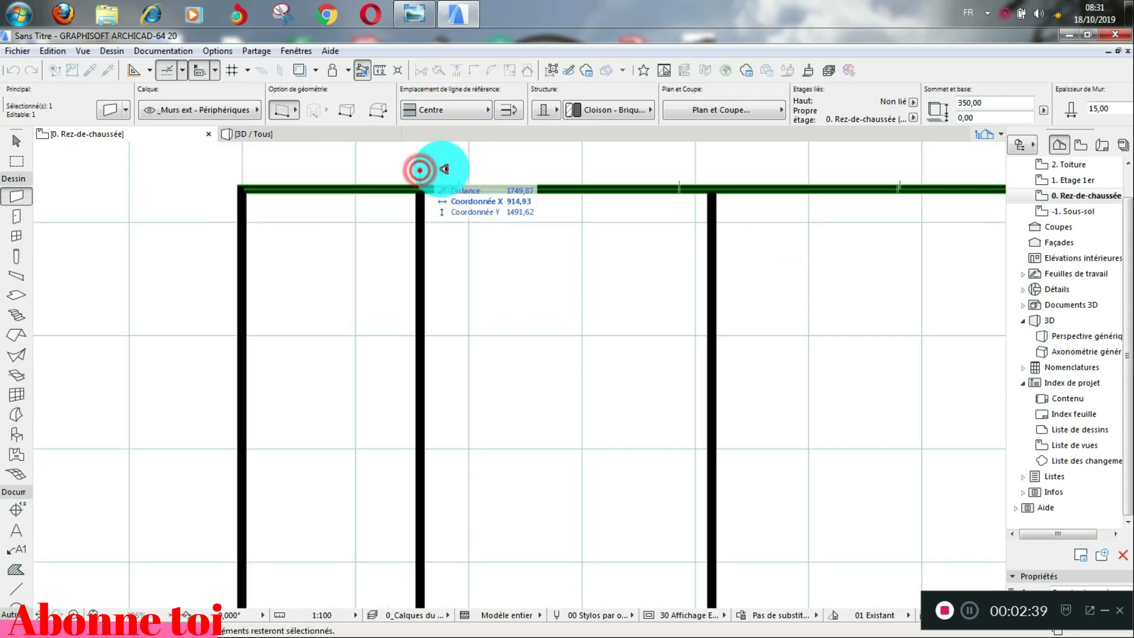
{"action": "left_click", "coordinate": [539, 167]}
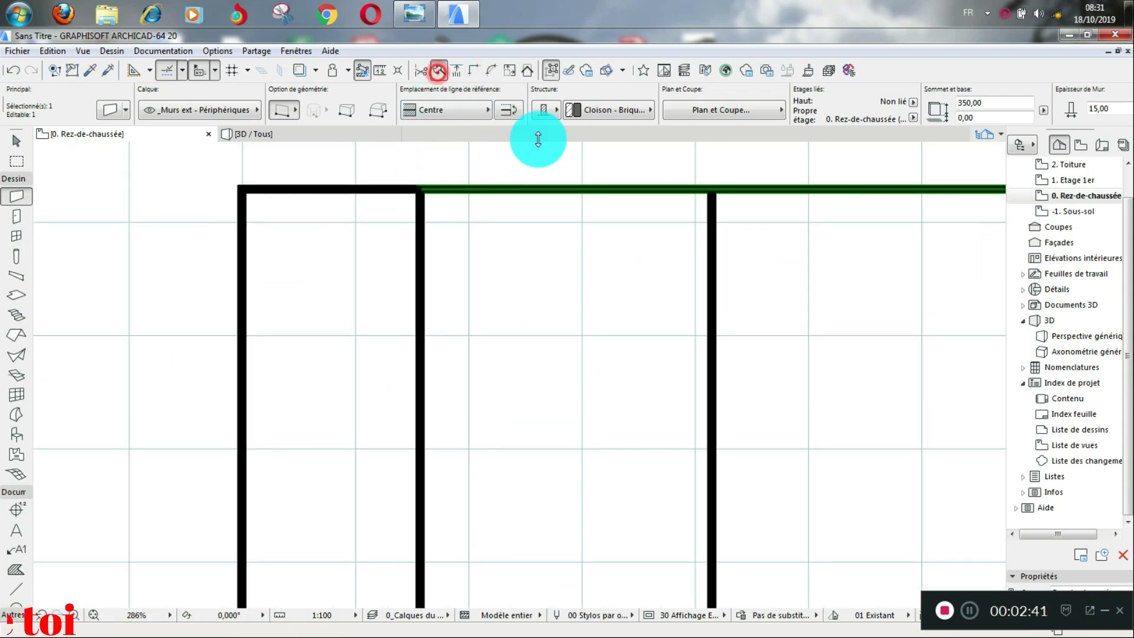
{"action": "left_click", "coordinate": [712, 189]}
{"action": "left_click", "coordinate": [663, 215]}
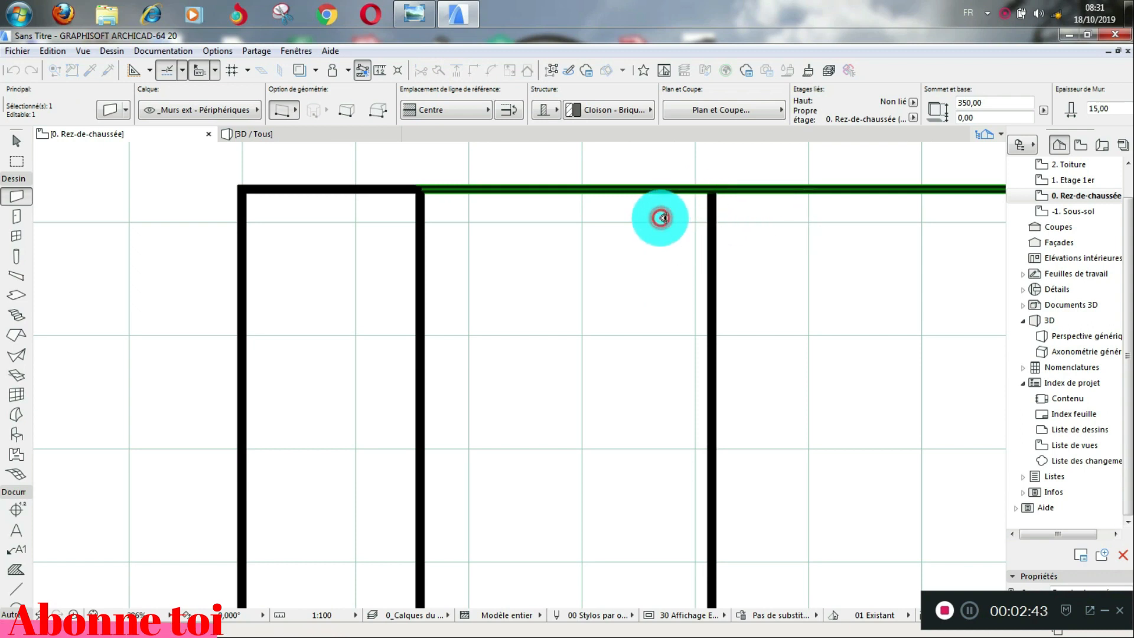
- Copy the middle segment of the upper wall downward along the third vertical wall at a distance of 600, and deselect it
{"action": "scroll", "coordinate": [658, 212], "scroll_direction": "down", "scroll_amount": 4}
{"action": "key", "text": "ctrl+t"}
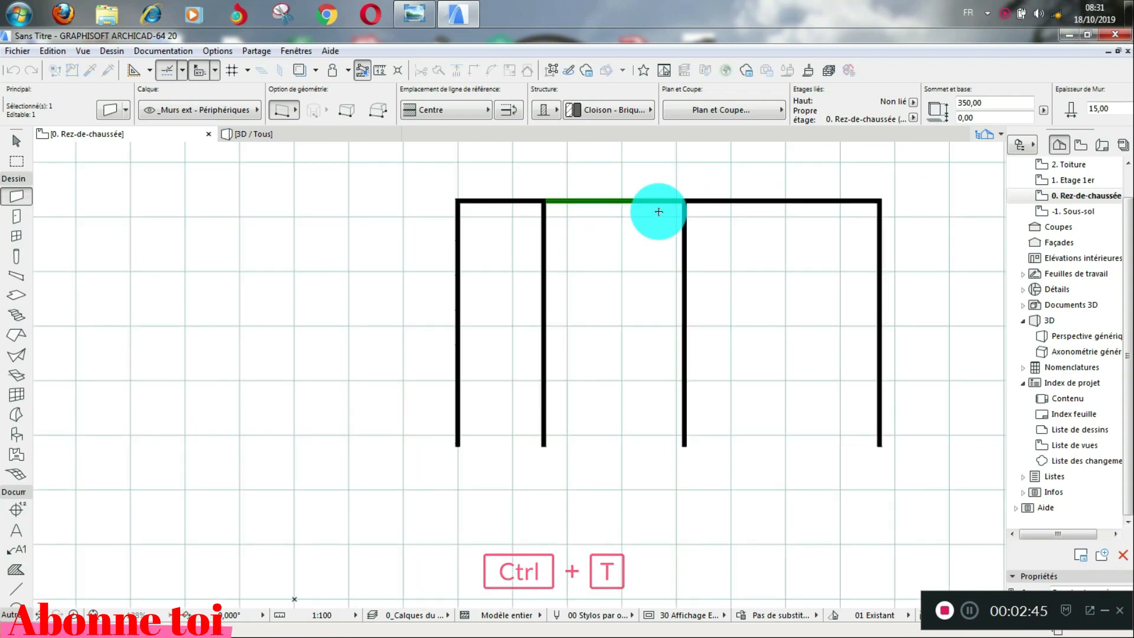
{"action": "left_click", "coordinate": [684, 200]}
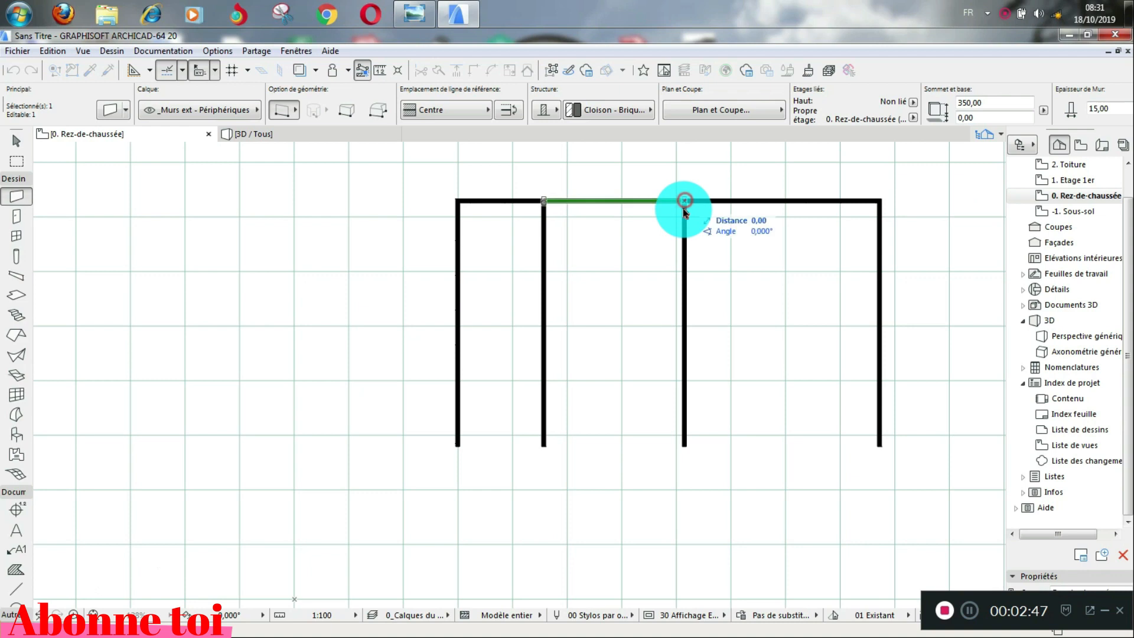
{"action": "scroll", "coordinate": [681, 240], "scroll_direction": "down", "scroll_amount": 3}
{"action": "scroll", "coordinate": [682, 306], "scroll_direction": "up", "scroll_amount": 3}
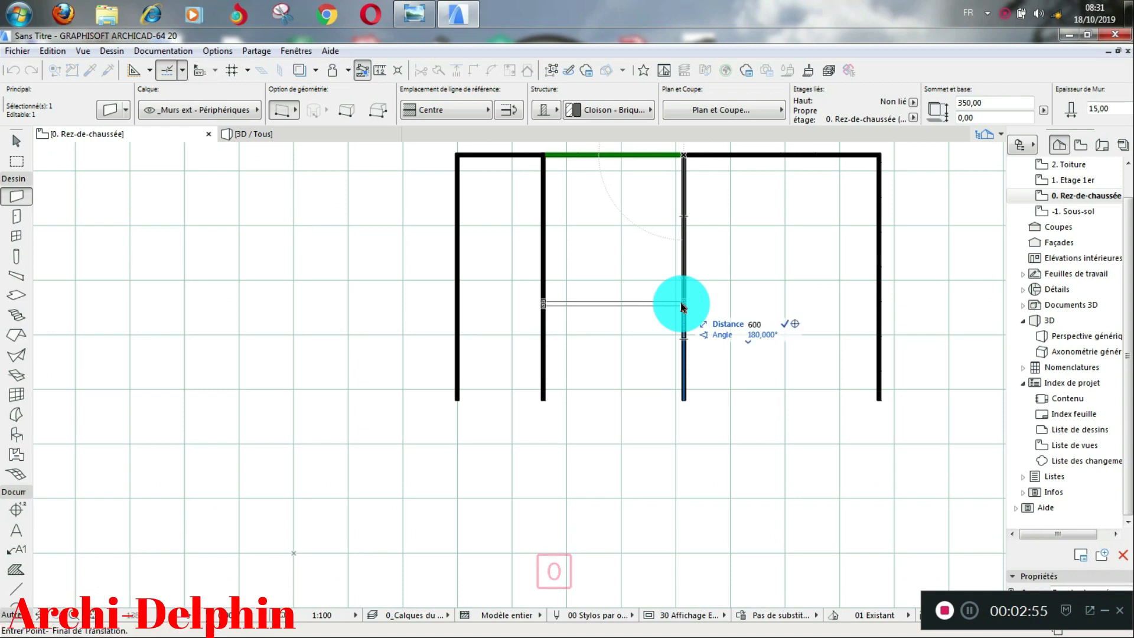
{"action": "key", "text": "Escape"}
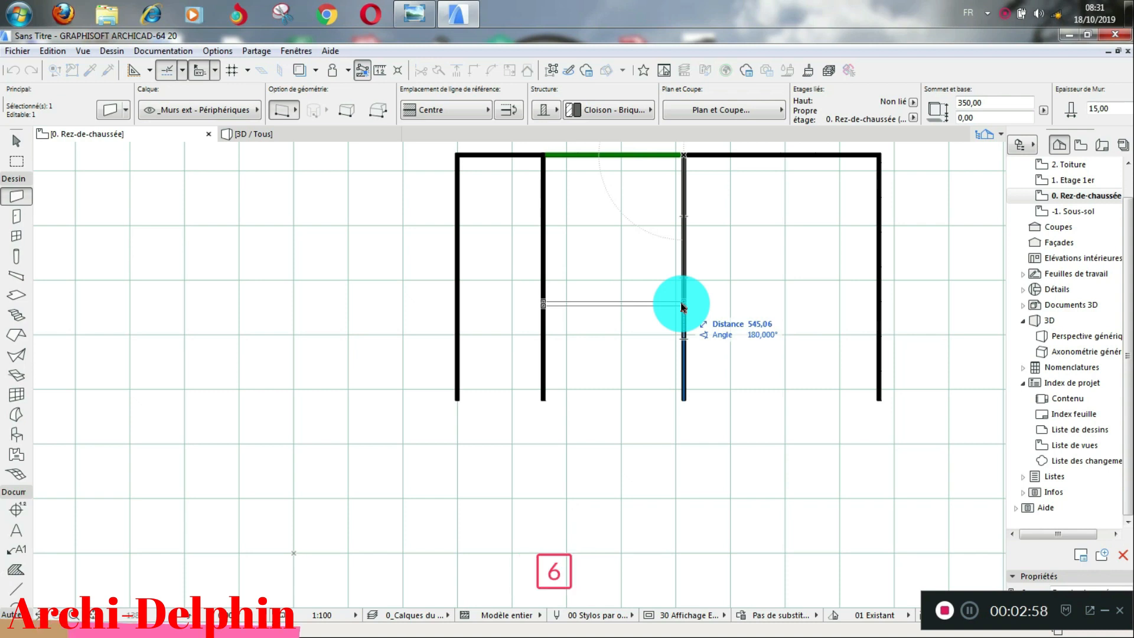
{"action": "key", "text": "Return"}
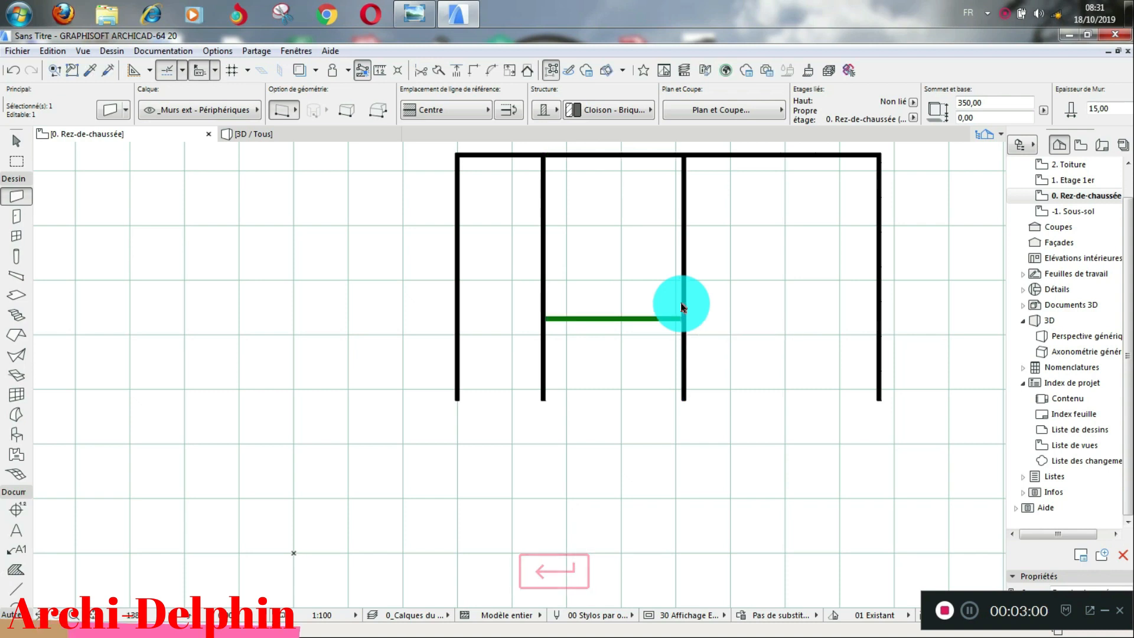
{"action": "left_click", "coordinate": [727, 296]}
- Copy the right segment of the upper wall downward along the third vertical wall at a distance of 850
{"action": "scroll", "coordinate": [461, 276], "scroll_direction": "down", "scroll_amount": 3}
{"action": "scroll", "coordinate": [626, 330], "scroll_direction": "up", "scroll_amount": 3}
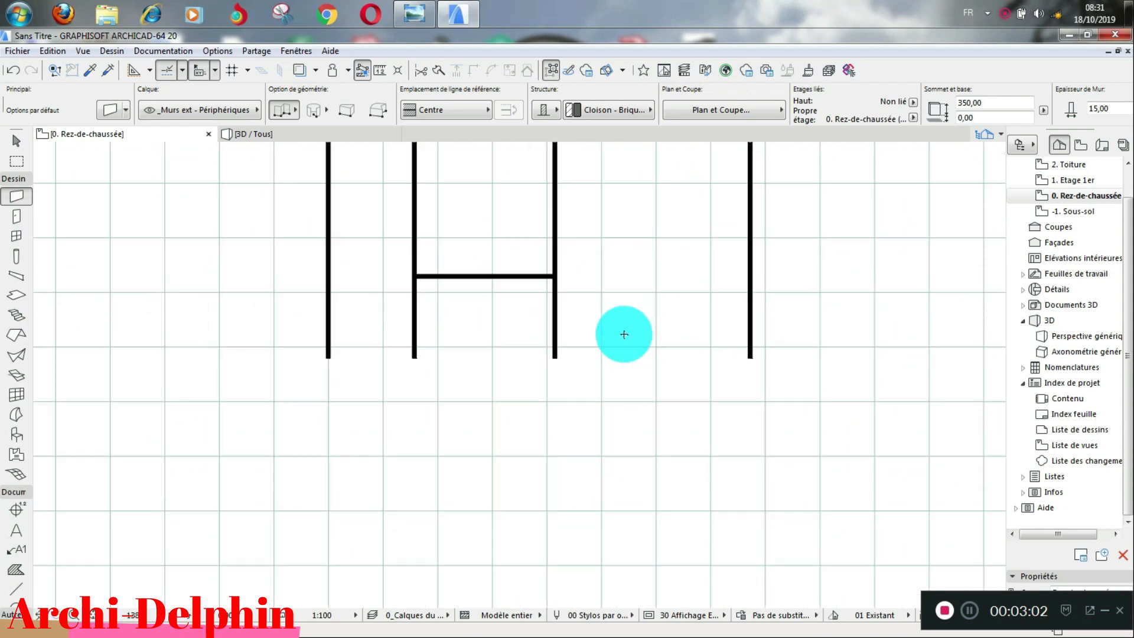
{"action": "scroll", "coordinate": [622, 331], "scroll_direction": "down", "scroll_amount": 2}
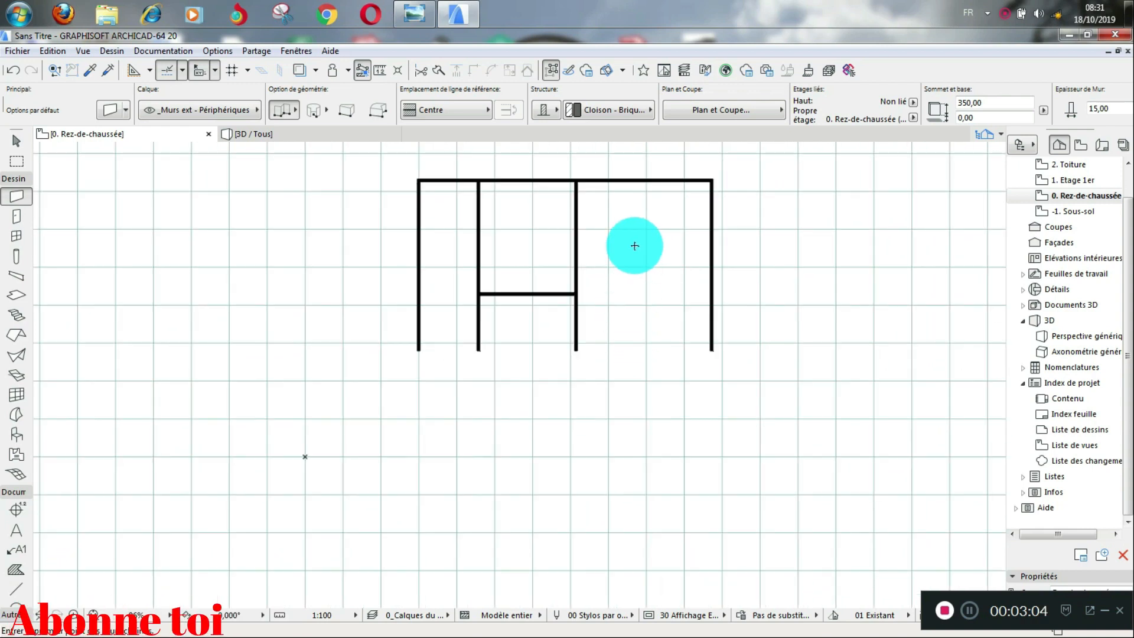
{"action": "key", "text": "shift"}
{"action": "left_click", "coordinate": [643, 184], "text": "shift"}
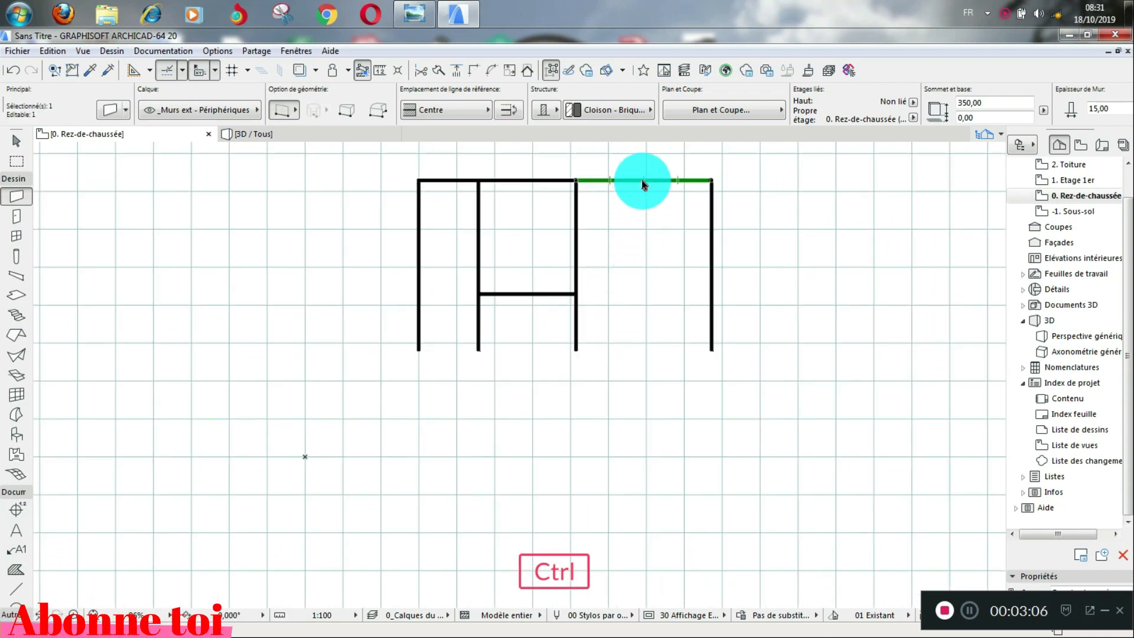
{"action": "left_click", "coordinate": [575, 181], "text": "ctrl"}
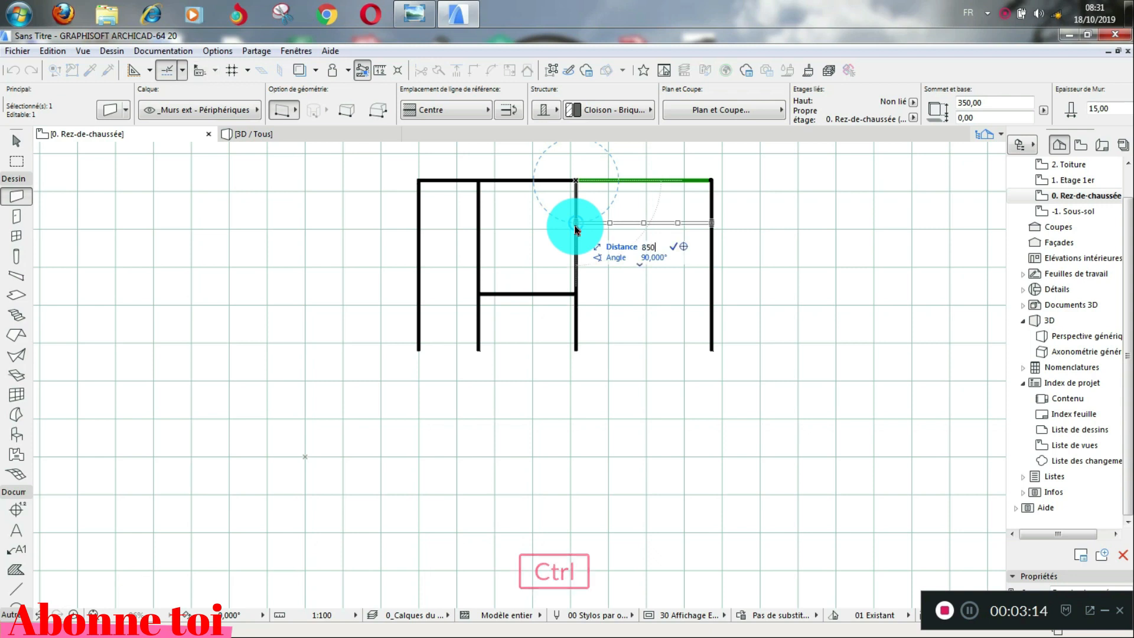
{"action": "key", "text": "Return"}
{"action": "scroll", "coordinate": [587, 354], "scroll_direction": "up", "scroll_amount": 2}
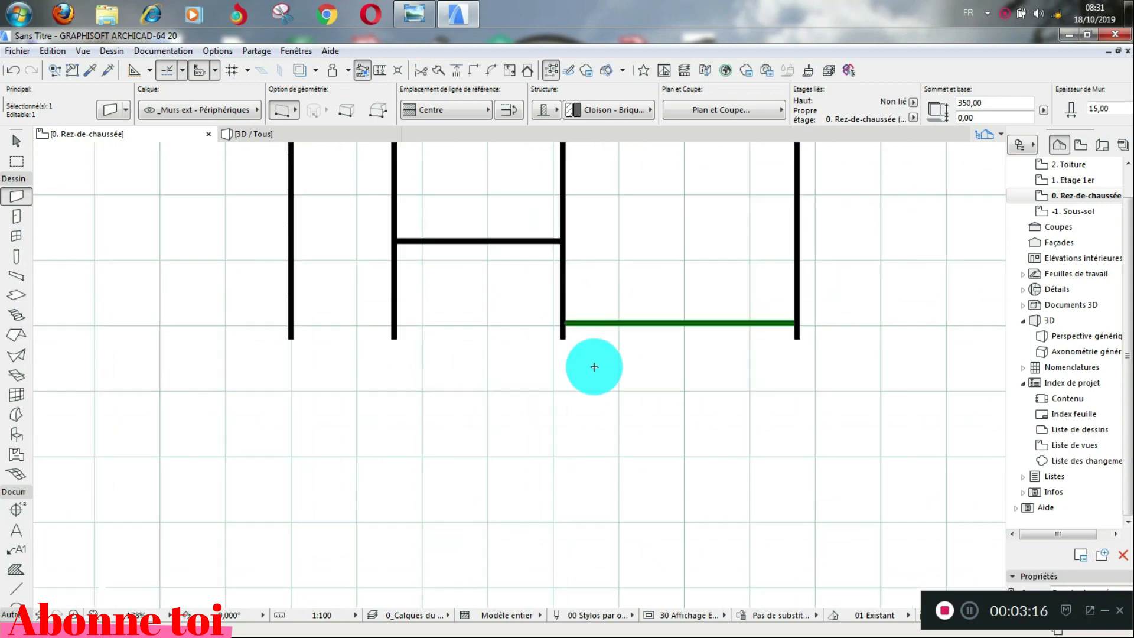
- Copy the lower right horizontal wall upward from its left endpoint at a distance of 150, and deselect the copy
{"action": "left_click", "coordinate": [563, 321]}
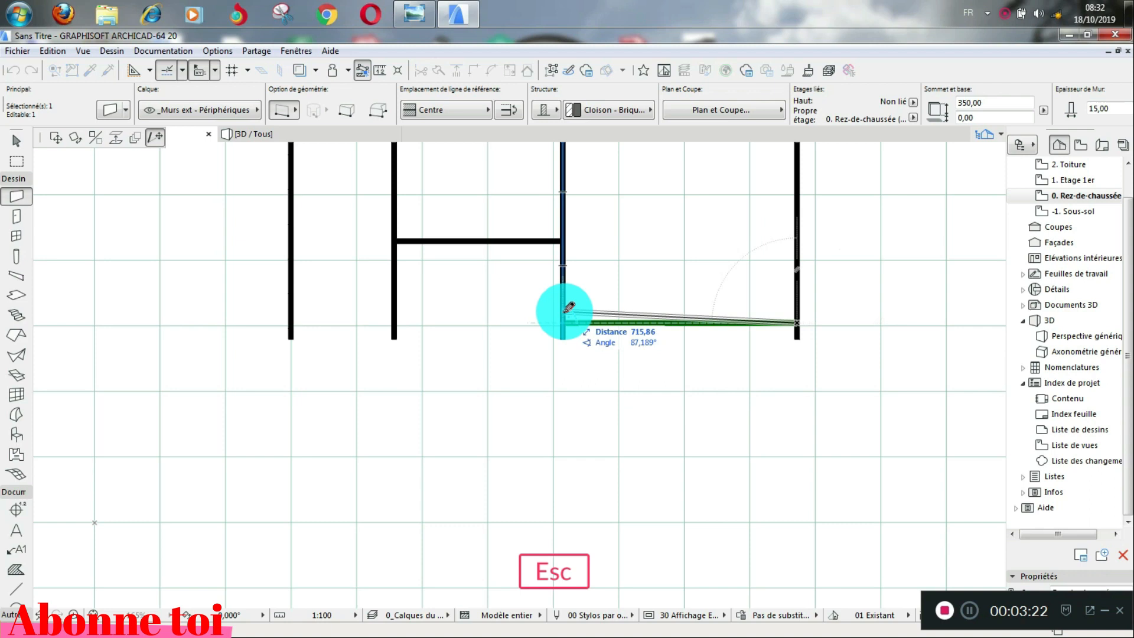
{"action": "key", "text": "Escape"}
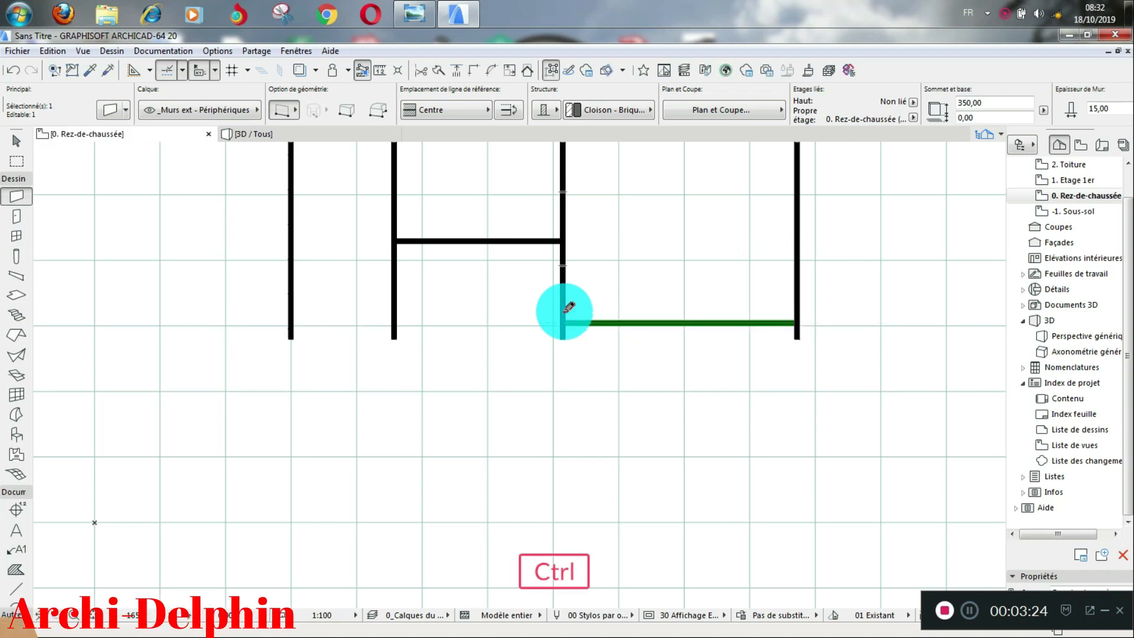
{"action": "key", "text": "ctrl+t"}
{"action": "left_click", "coordinate": [565, 321]}
{"action": "key", "text": "ctrl"}
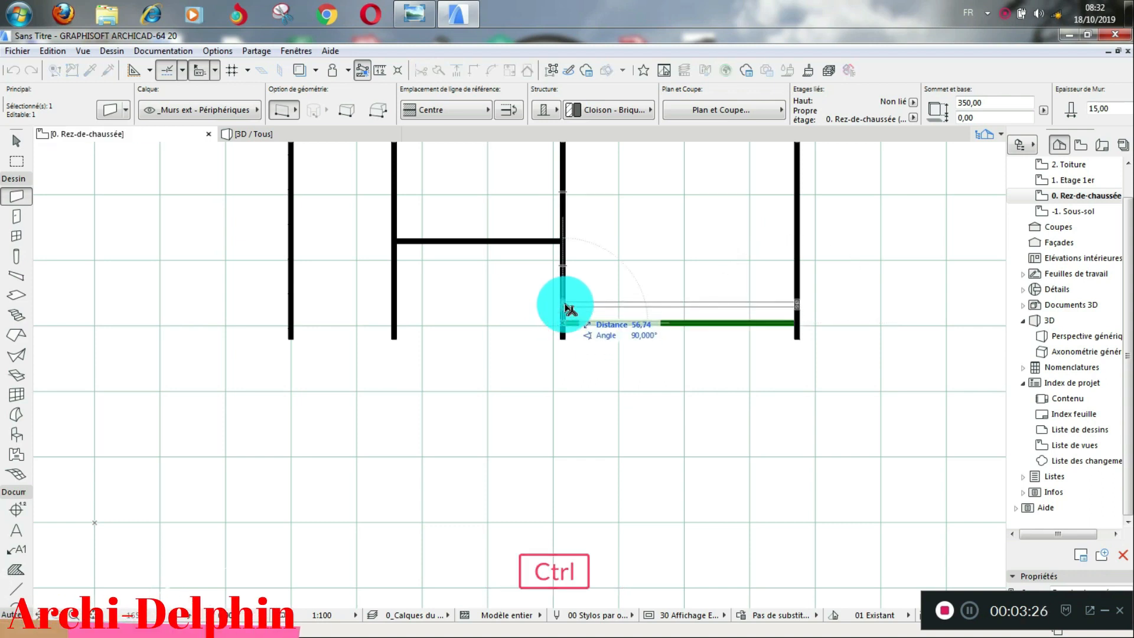
{"action": "type", "text": "150"}
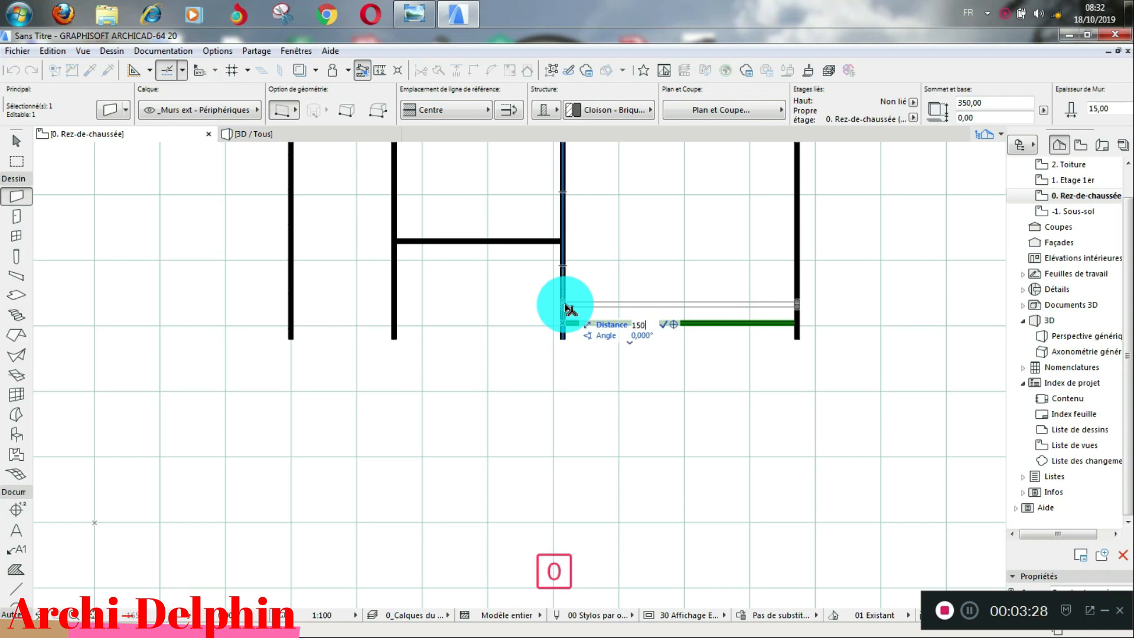
{"action": "key", "text": "Return"}
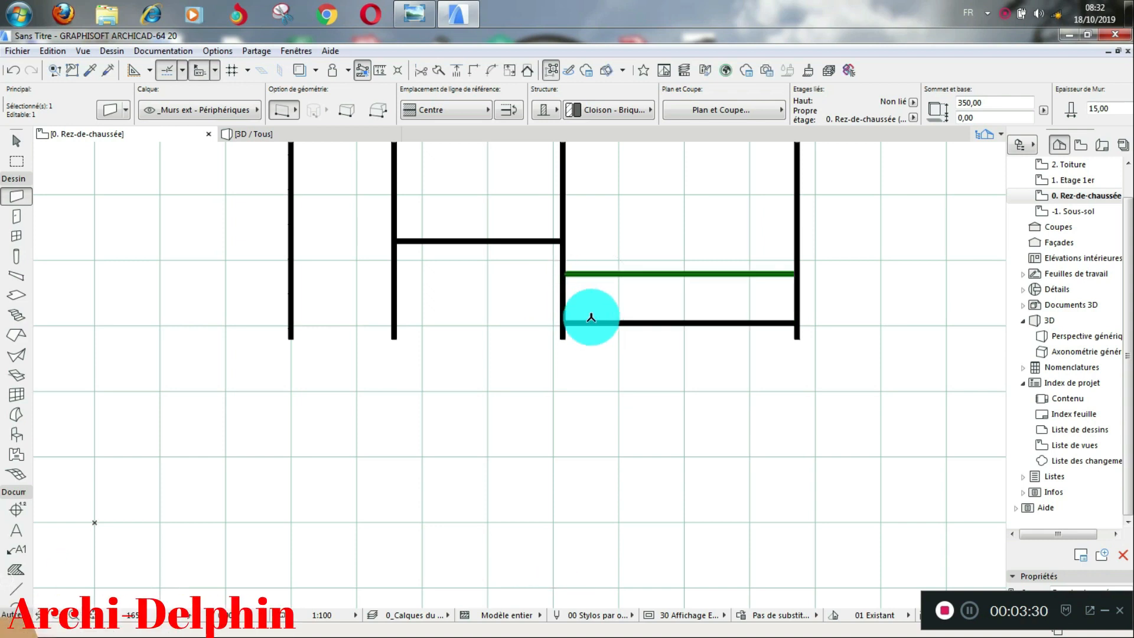
{"action": "key", "text": "Escape"}
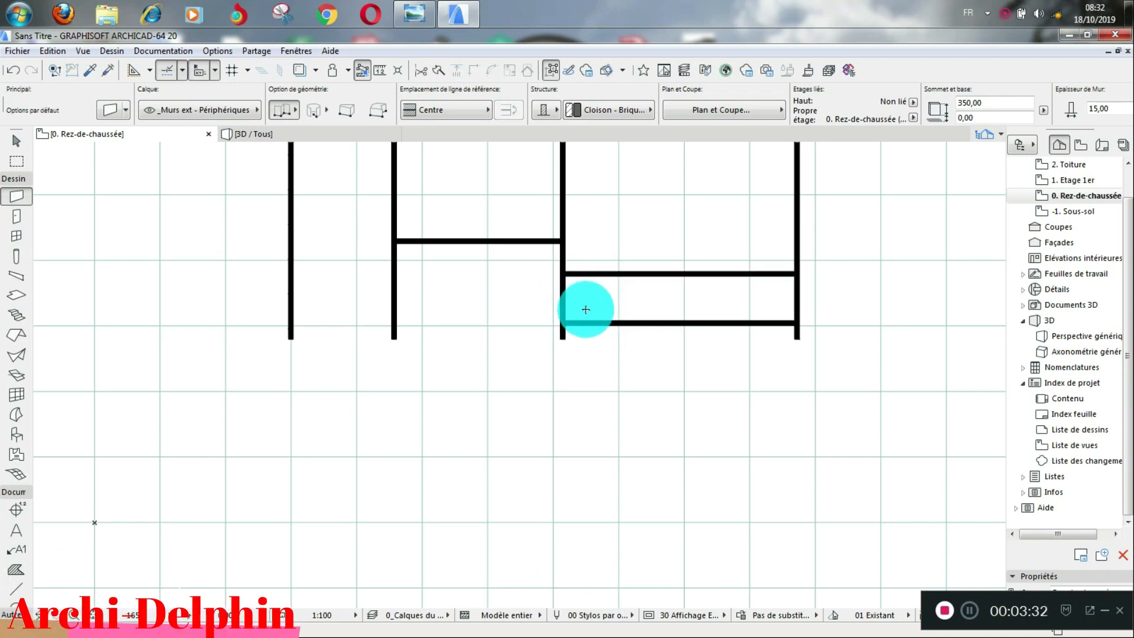
- Try to draw a line rectangle with first dimension 200 from the left end of the lower right horizontal wall
{"action": "scroll", "coordinate": [560, 311], "scroll_direction": "up", "scroll_amount": 2}
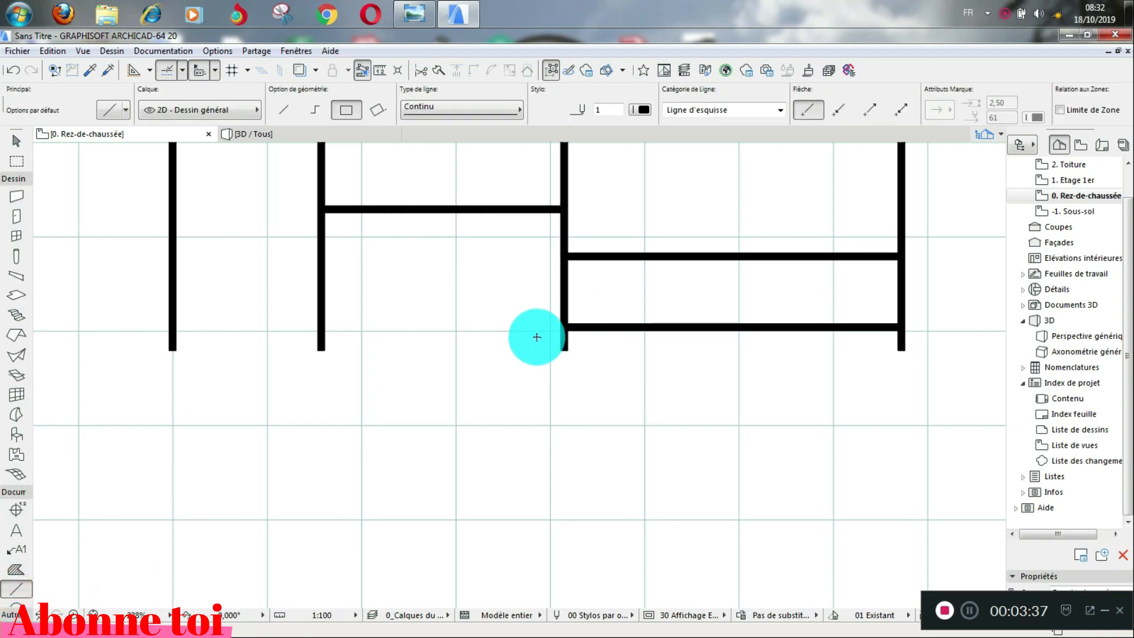
{"action": "left_click", "coordinate": [567, 329]}
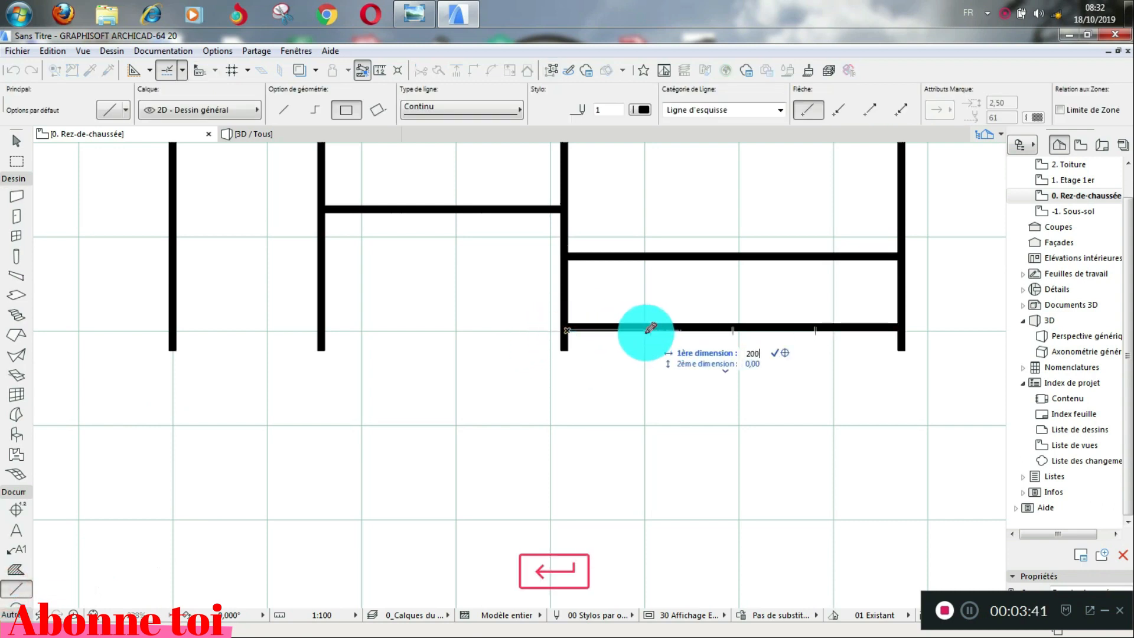
{"action": "type", "text": "200"}
{"action": "key", "text": "Return"}
- Undo the last wall copy above the lower right horizontal wall
{"action": "left_click", "coordinate": [184, 112]}
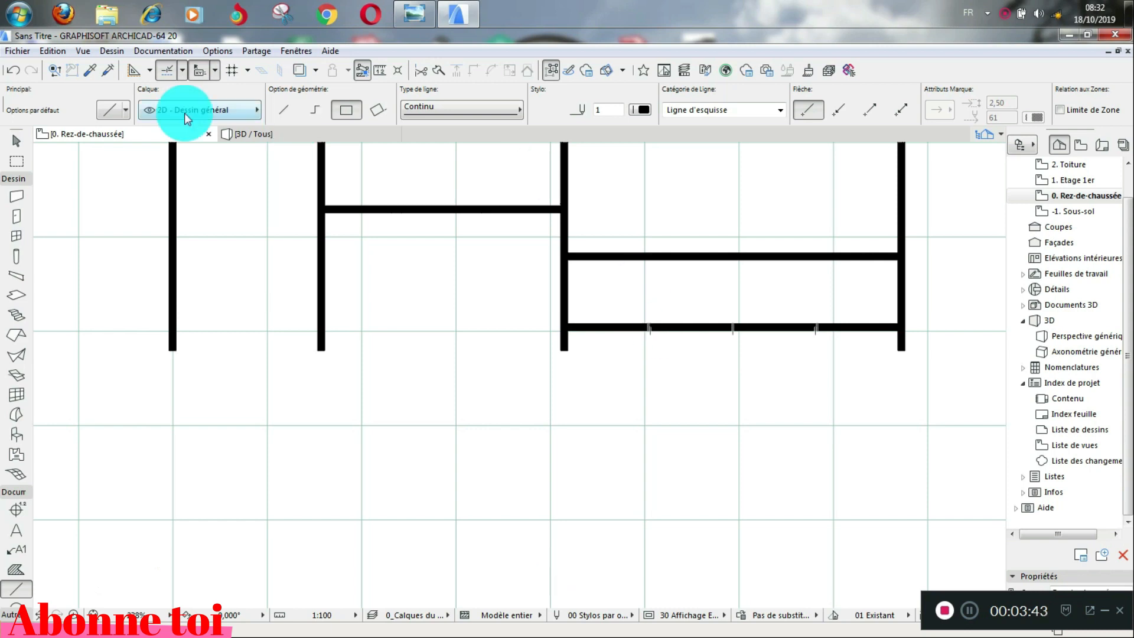
{"action": "left_click", "coordinate": [17, 73]}
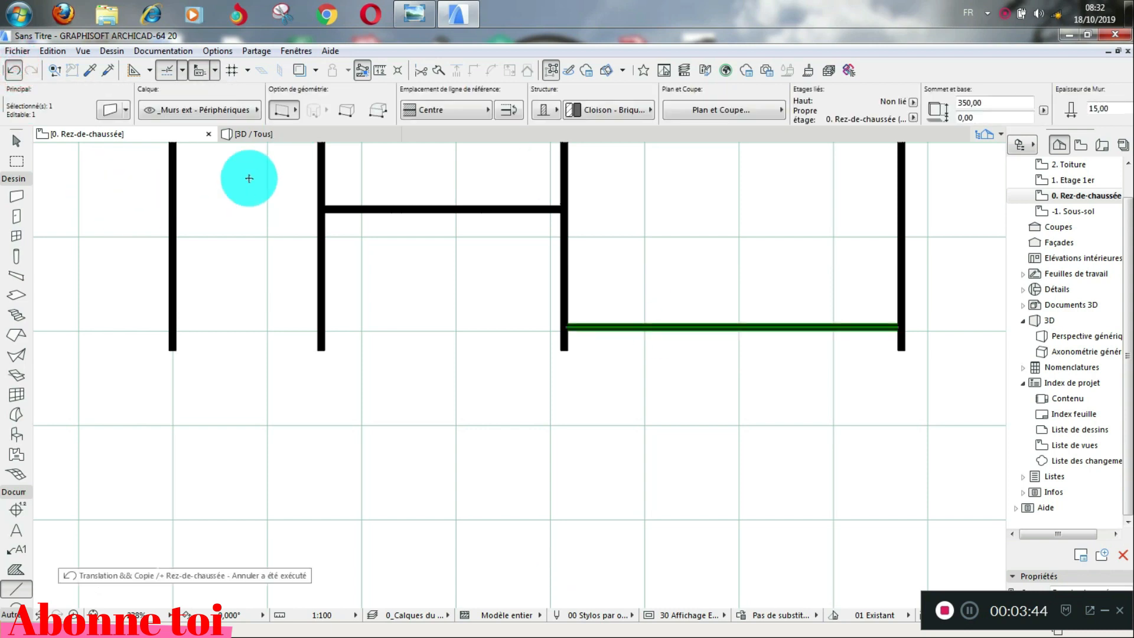
{"action": "left_click", "coordinate": [23, 586]}
{"action": "key", "text": "Escape"}
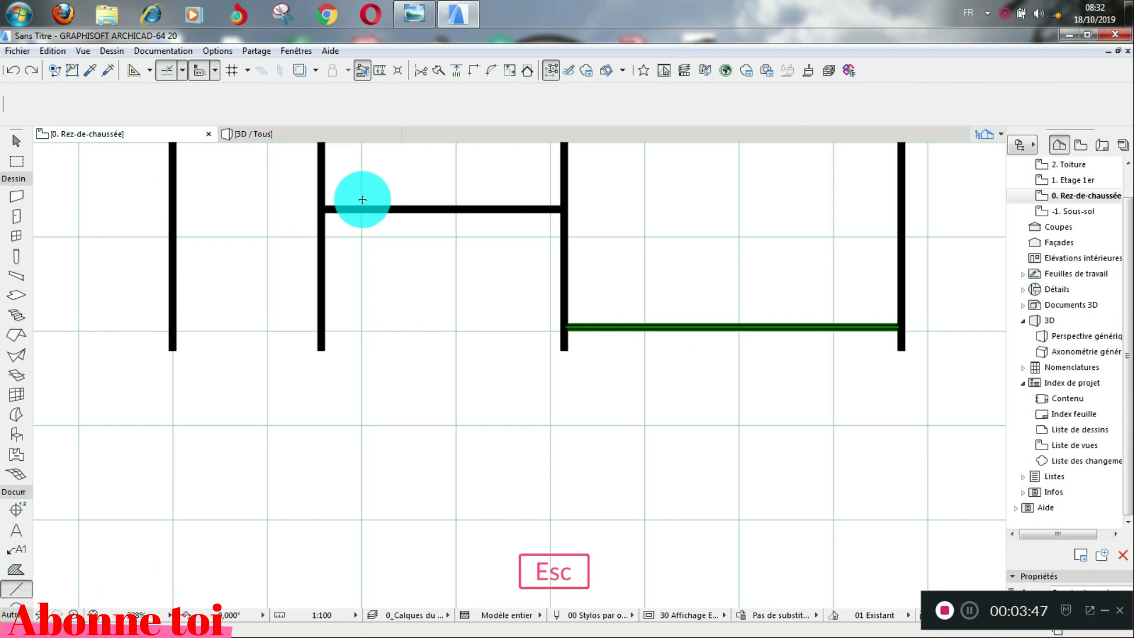
- Draw a chained guide line from the third vertical wall's lower end rightward, then upward past the lower right horizontal wall
{"action": "left_click", "coordinate": [318, 113]}
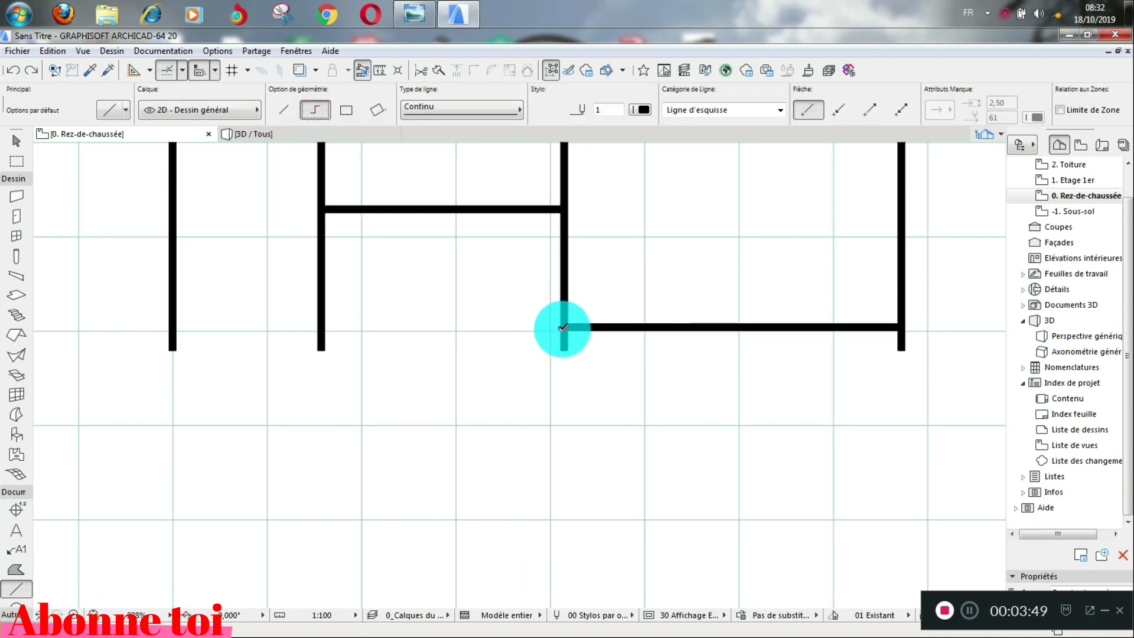
{"action": "left_click", "coordinate": [564, 328]}
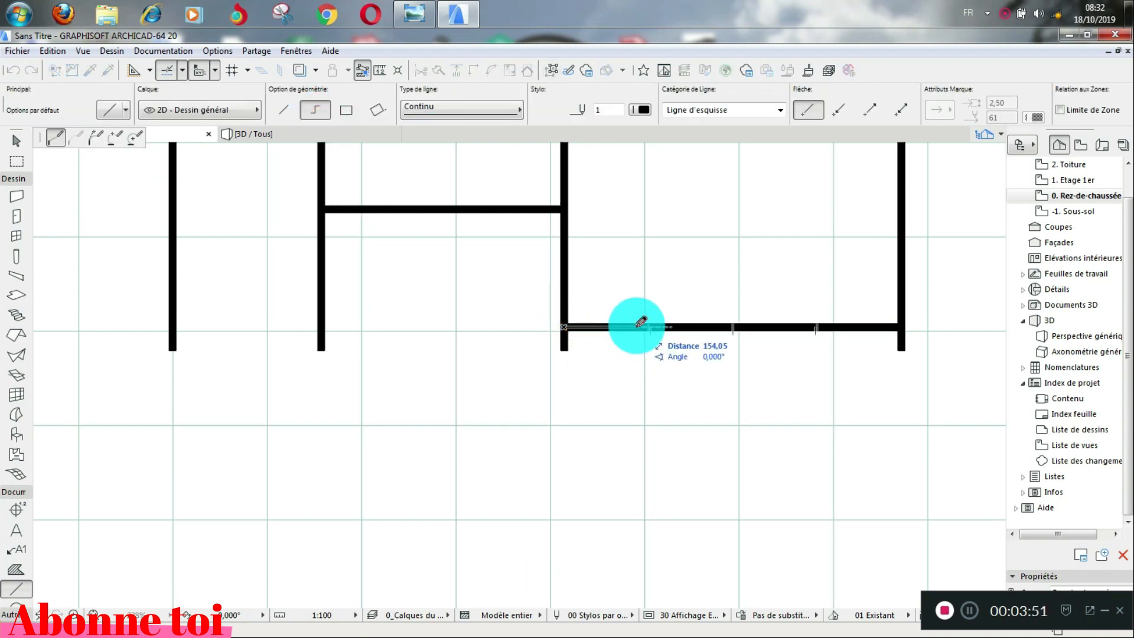
{"action": "key", "text": "Escape"}
{"action": "left_click", "coordinate": [565, 349]}
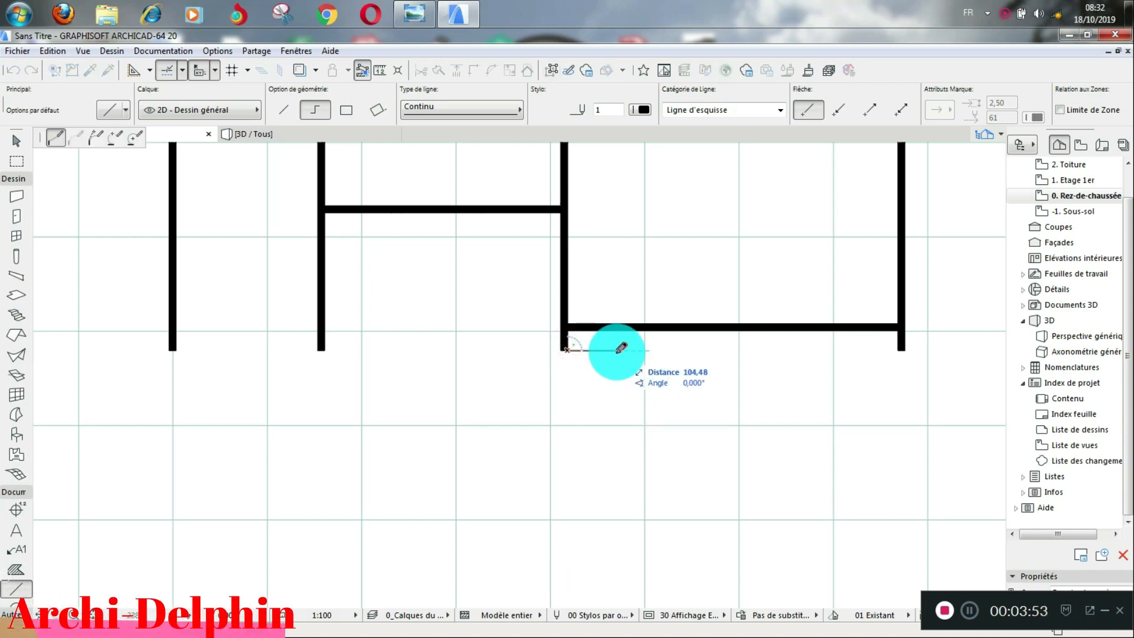
{"action": "left_click", "coordinate": [662, 350]}
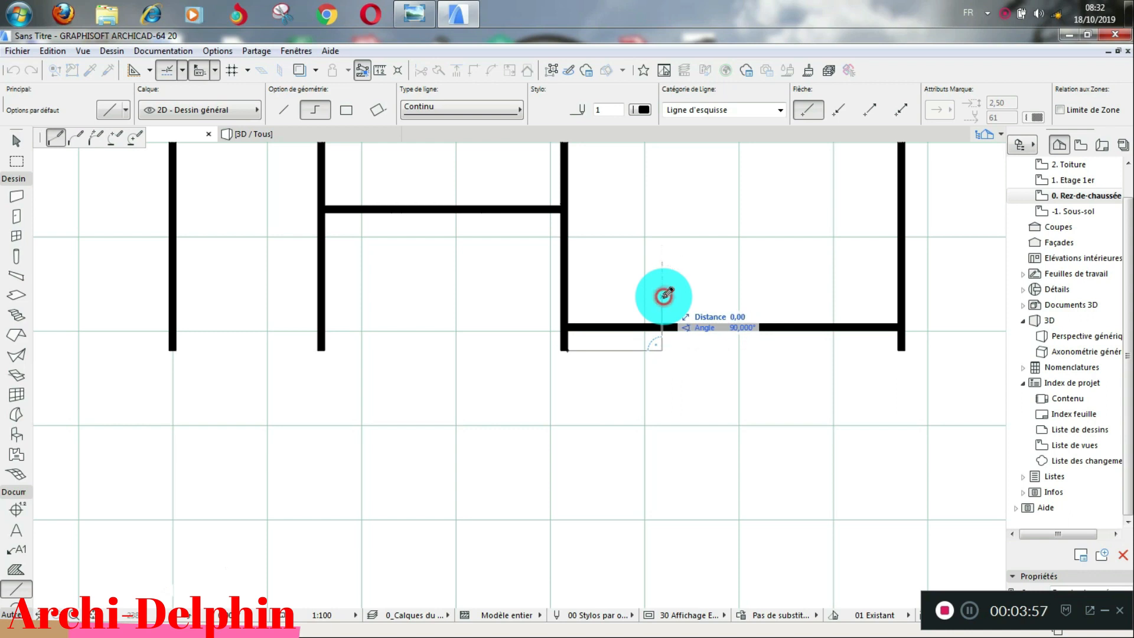
{"action": "double_click", "coordinate": [663, 295]}
{"action": "scroll", "coordinate": [653, 325], "scroll_direction": "down", "scroll_amount": 3}
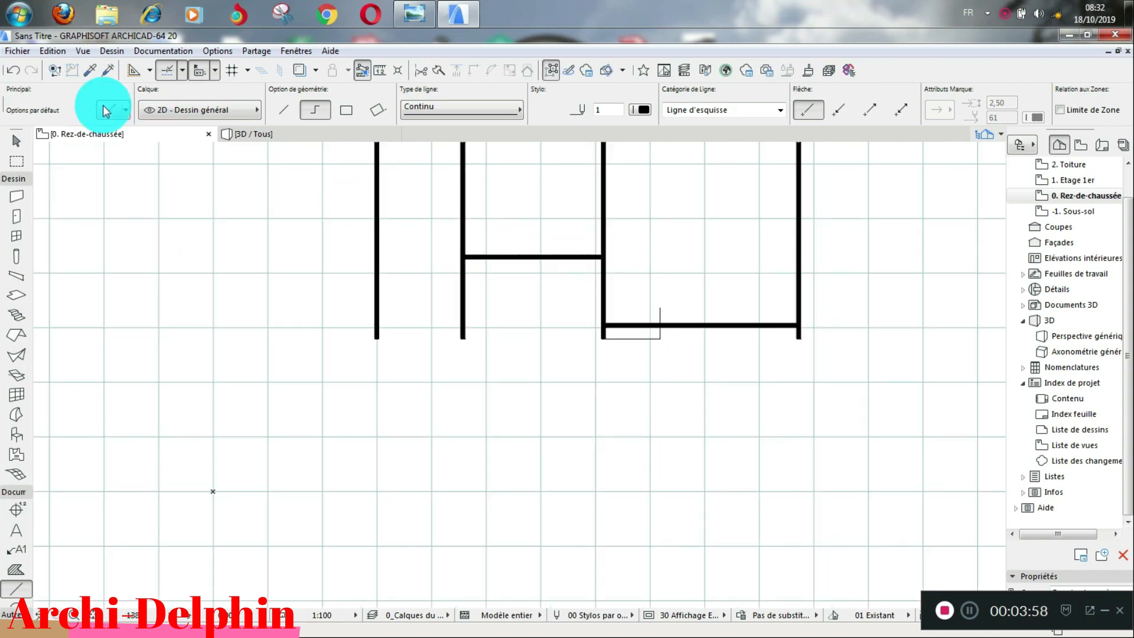
- Copy the lower right horizontal wall upward along the third vertical wall at a distance of 150, and deselect the copy
{"action": "left_click", "coordinate": [635, 326], "text": "shift"}
{"action": "key", "text": "ctrl+t"}
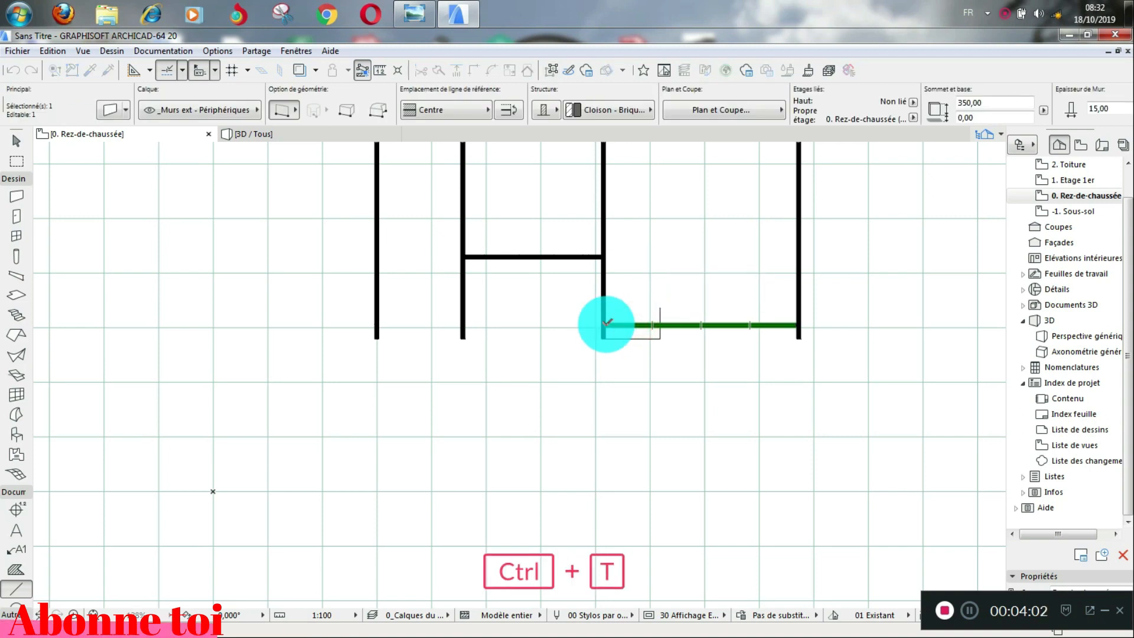
{"action": "scroll", "coordinate": [605, 323], "scroll_direction": "up", "scroll_amount": 2}
{"action": "left_click_drag", "start_coordinate": [605, 331], "coordinate": [607, 318]}
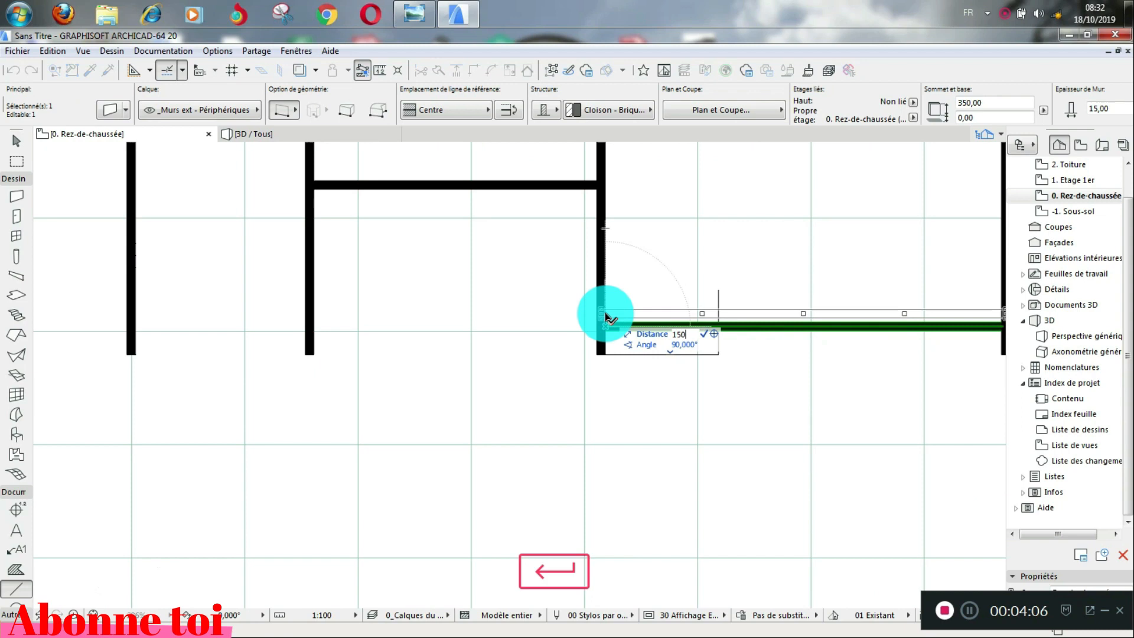
{"action": "type", "text": "150"}
{"action": "key", "text": "Return"}
{"action": "left_click", "coordinate": [501, 261]}
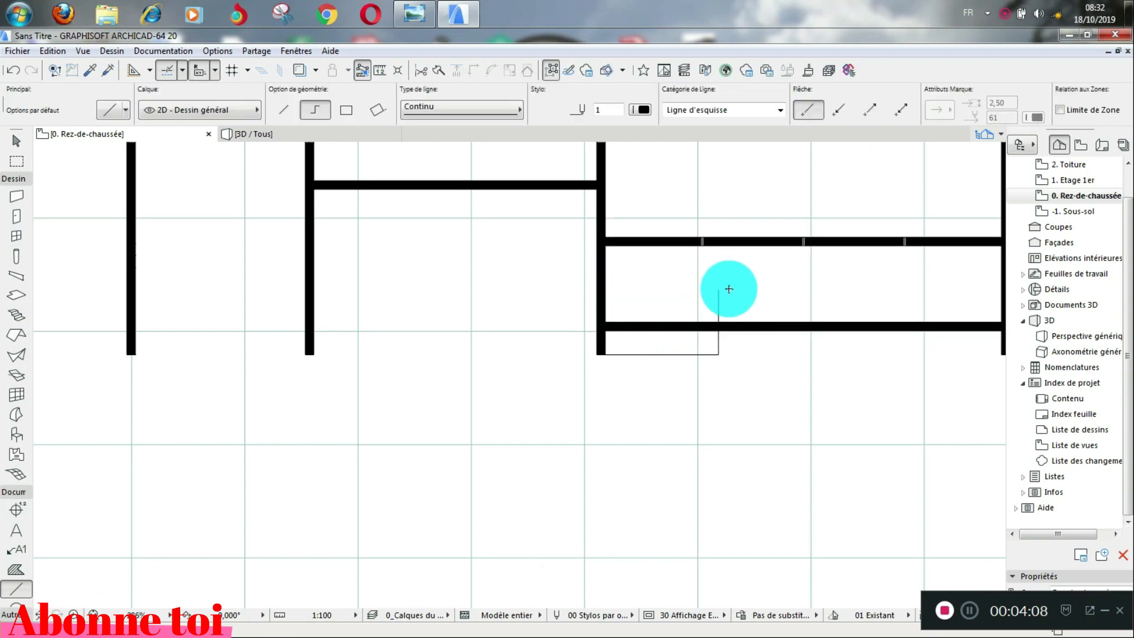
- Trim the third vertical wall below the new copy and the lower horizontal wall beyond the guide line, and delete the guide lines
{"action": "left_click", "coordinate": [600, 288], "text": "ctrl"}
{"action": "left_click", "coordinate": [600, 339], "text": "ctrl"}
{"action": "left_click", "coordinate": [760, 326], "text": "ctrl"}
{"action": "scroll", "coordinate": [719, 346], "scroll_direction": "up", "scroll_amount": 1}
{"action": "left_click_drag", "start_coordinate": [677, 345], "coordinate": [761, 381], "text": "shift"}
{"action": "key", "text": "Delete"}
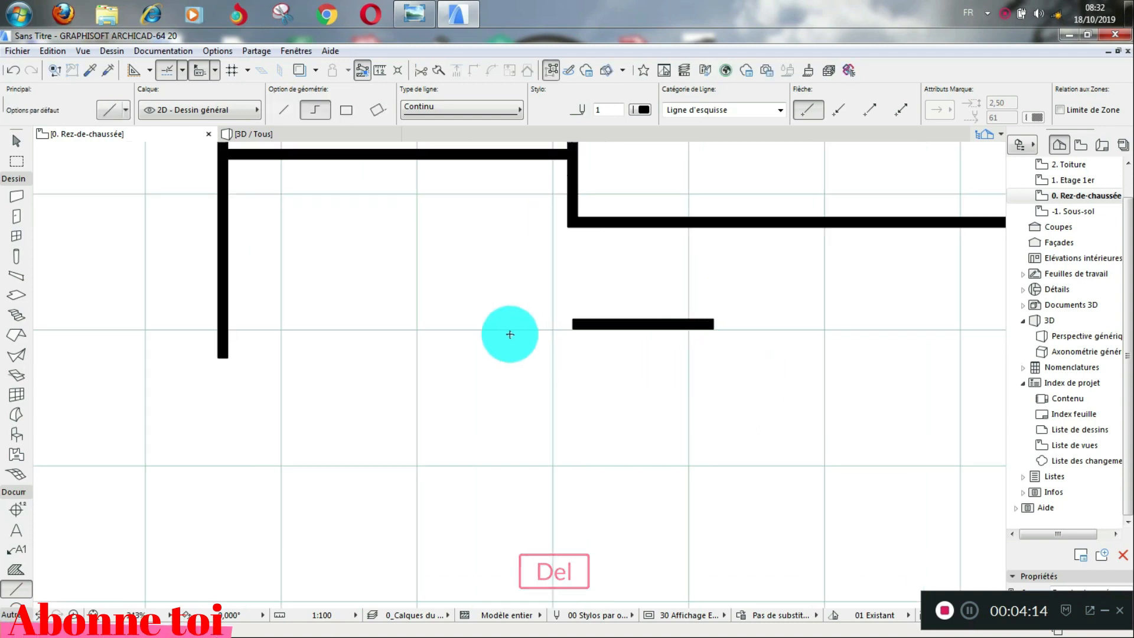
{"action": "scroll", "coordinate": [514, 333], "scroll_direction": "down", "scroll_amount": 4}
{"action": "scroll", "coordinate": [786, 369], "scroll_direction": "down", "scroll_amount": 3}
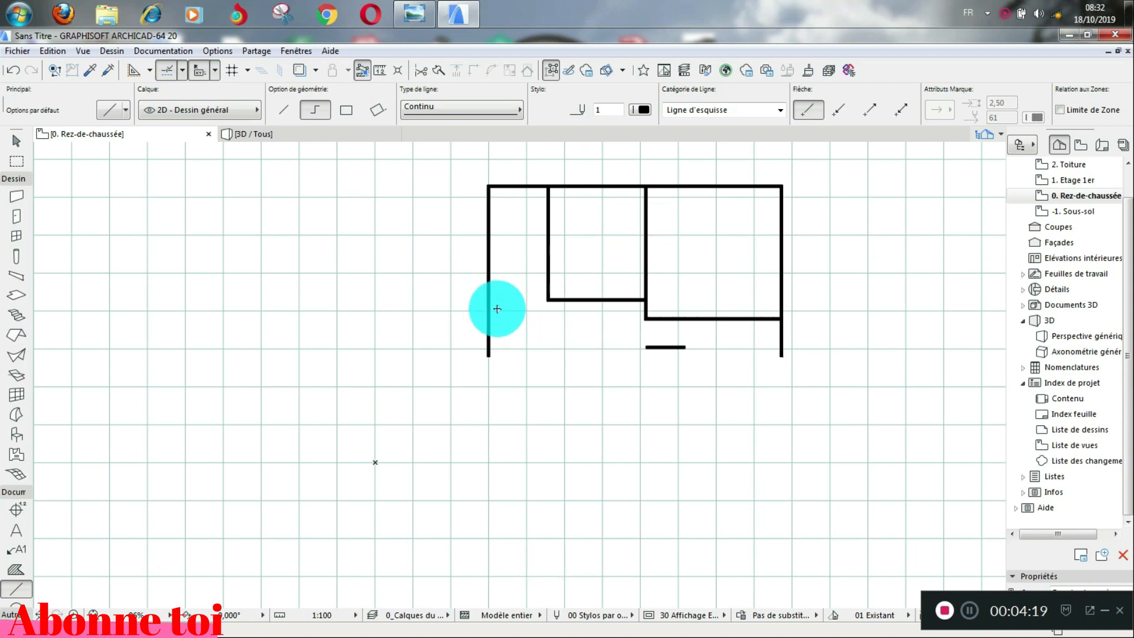
- Copy the lower right room's bottom wall upward along the third vertical wall at a distance of 250, and deselect the copy
{"action": "scroll", "coordinate": [496, 307], "scroll_direction": "up", "scroll_amount": 2}
{"action": "scroll", "coordinate": [495, 307], "scroll_direction": "down", "scroll_amount": 2}
{"action": "scroll", "coordinate": [660, 285], "scroll_direction": "up", "scroll_amount": 2}
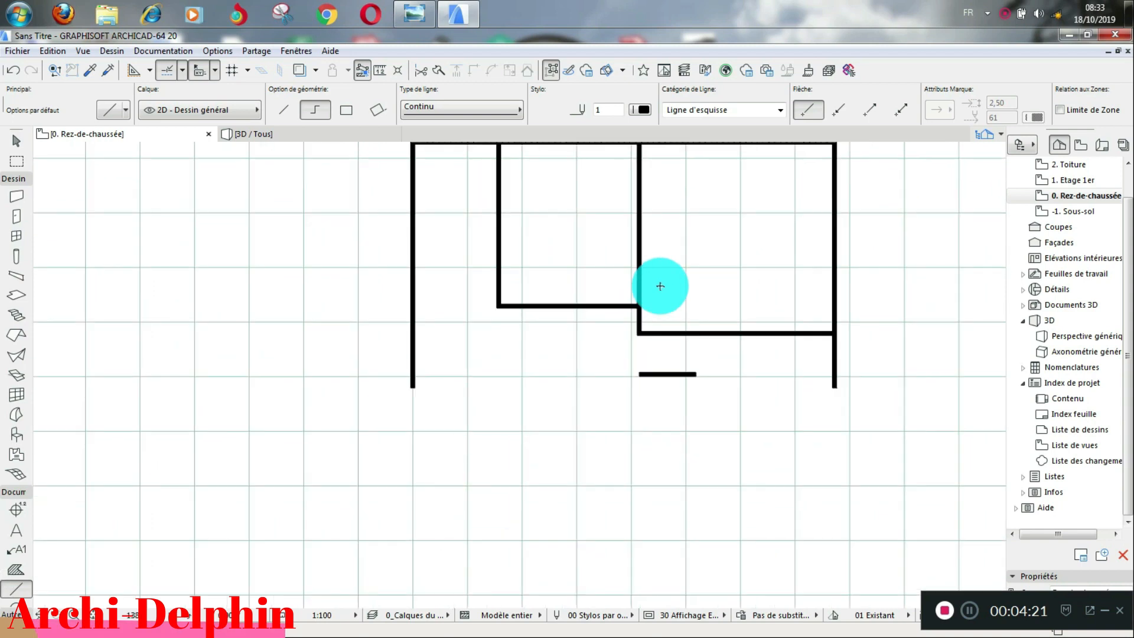
{"action": "scroll", "coordinate": [660, 286], "scroll_direction": "up", "scroll_amount": 2}
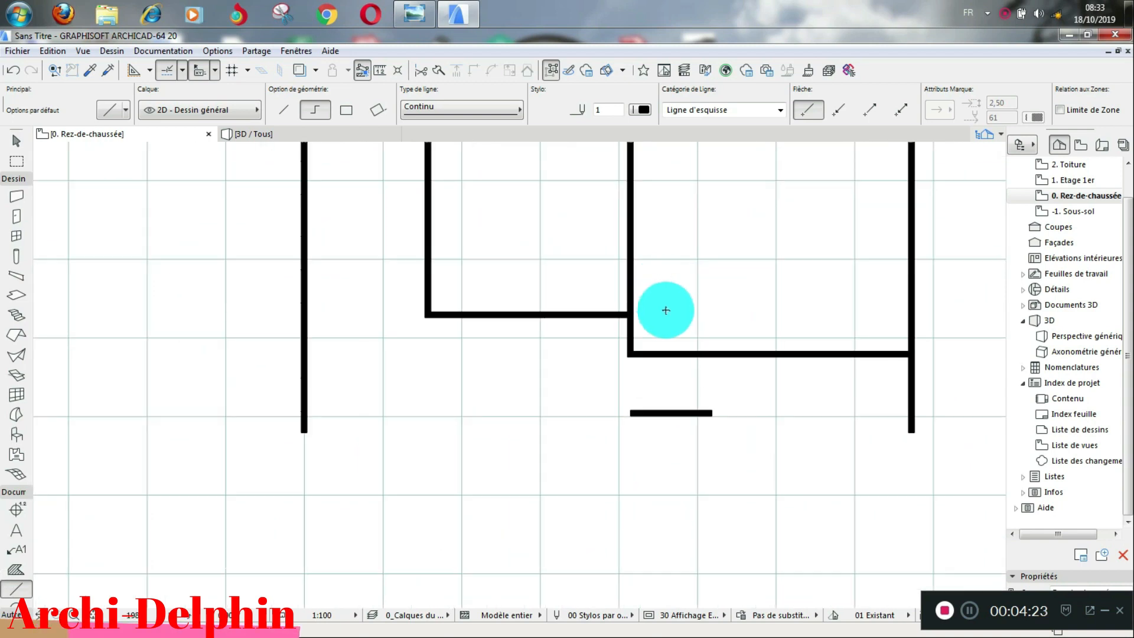
{"action": "left_click", "coordinate": [684, 352], "text": "shift"}
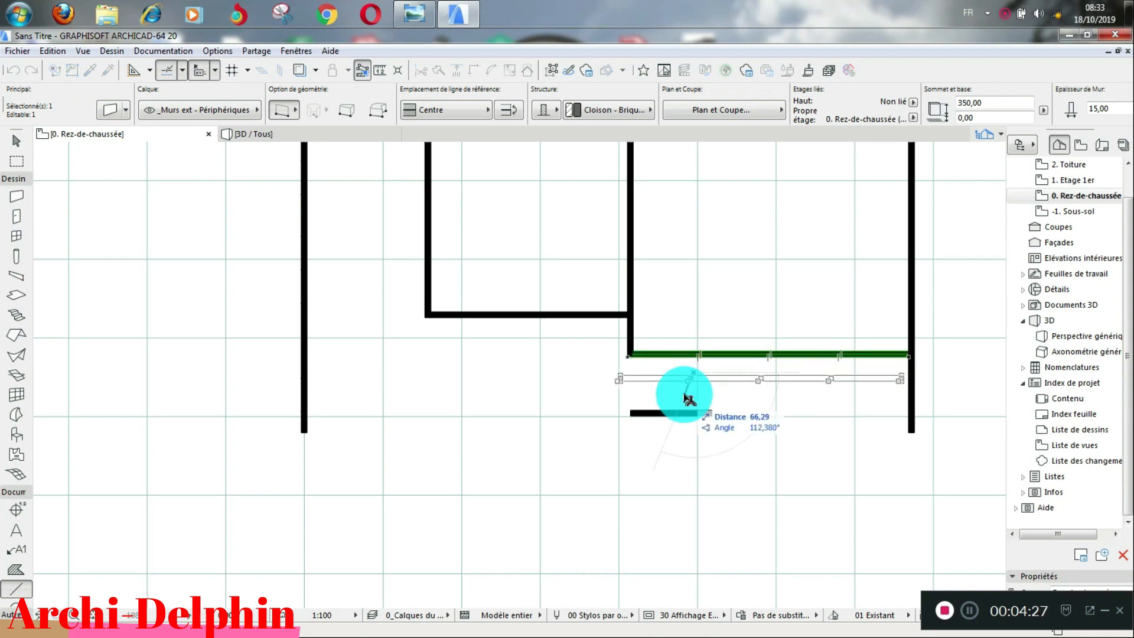
{"action": "key", "text": "Escape"}
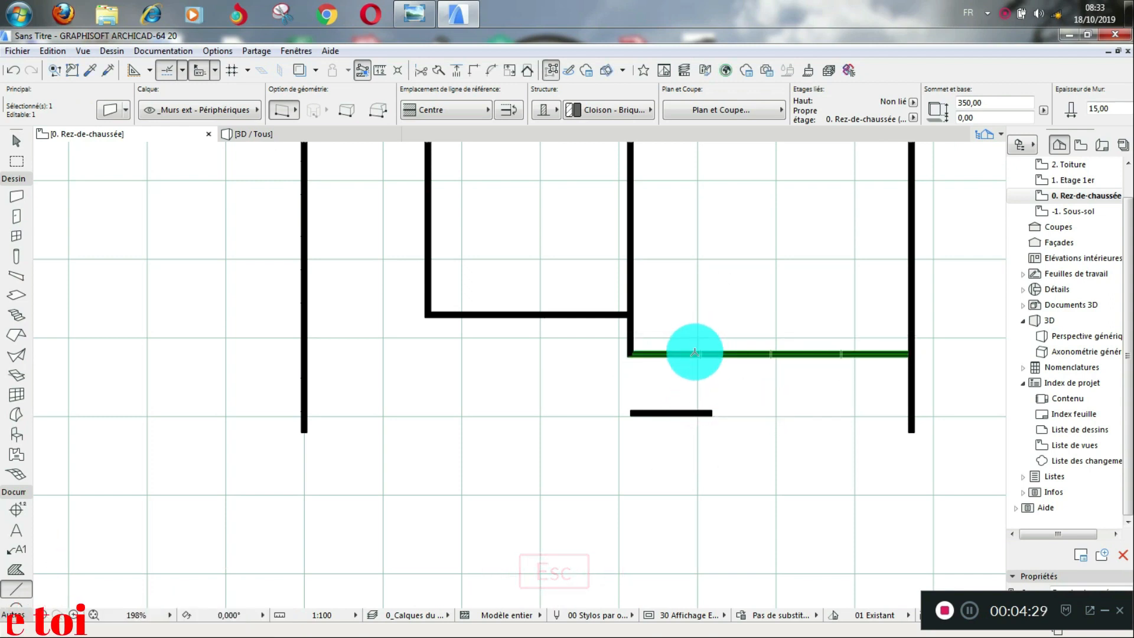
{"action": "left_click", "coordinate": [629, 355], "text": "ctrl"}
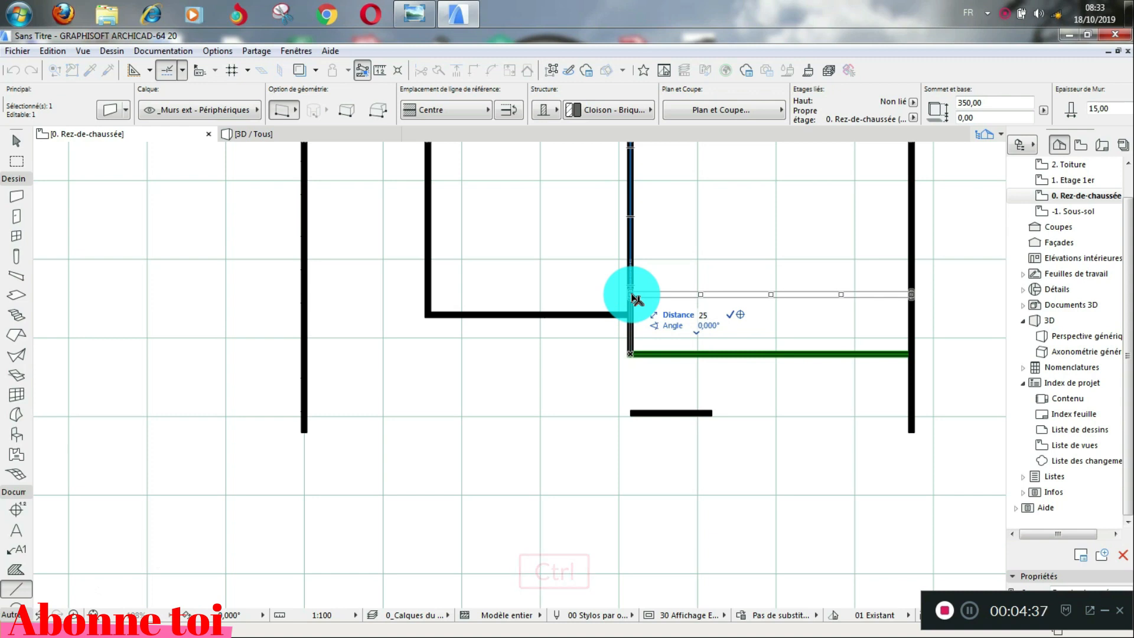
{"action": "key", "text": "Return"}
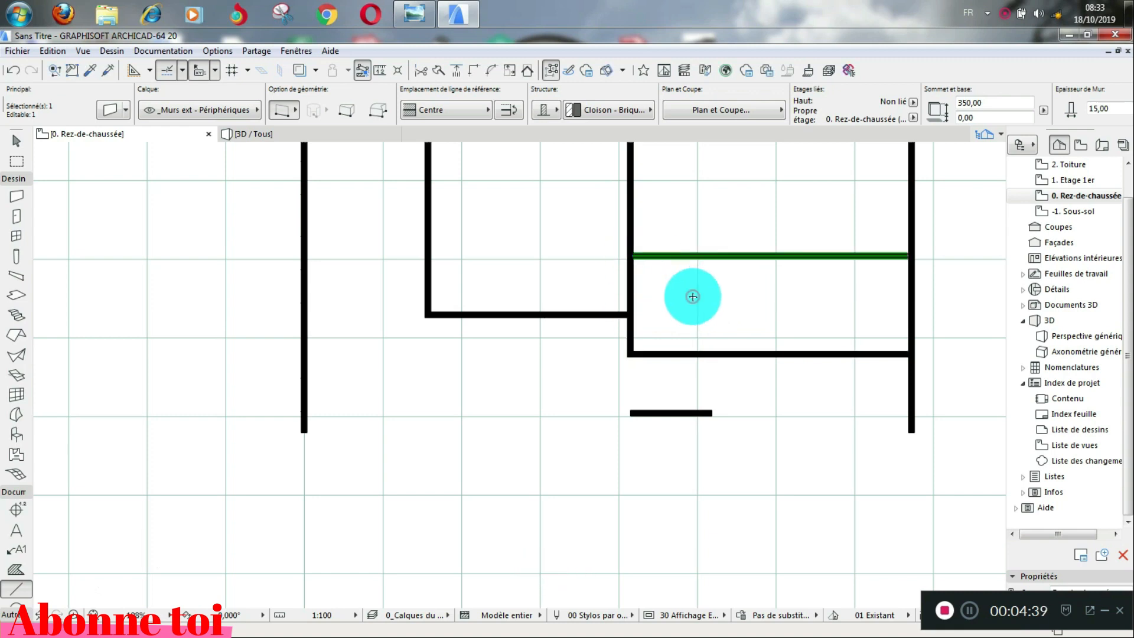
{"action": "left_click", "coordinate": [691, 296]}
- Draw a vertical line from the short lower wall's right end up to the copied wall, and trim the copy beyond that line
{"action": "left_click", "coordinate": [711, 412]}
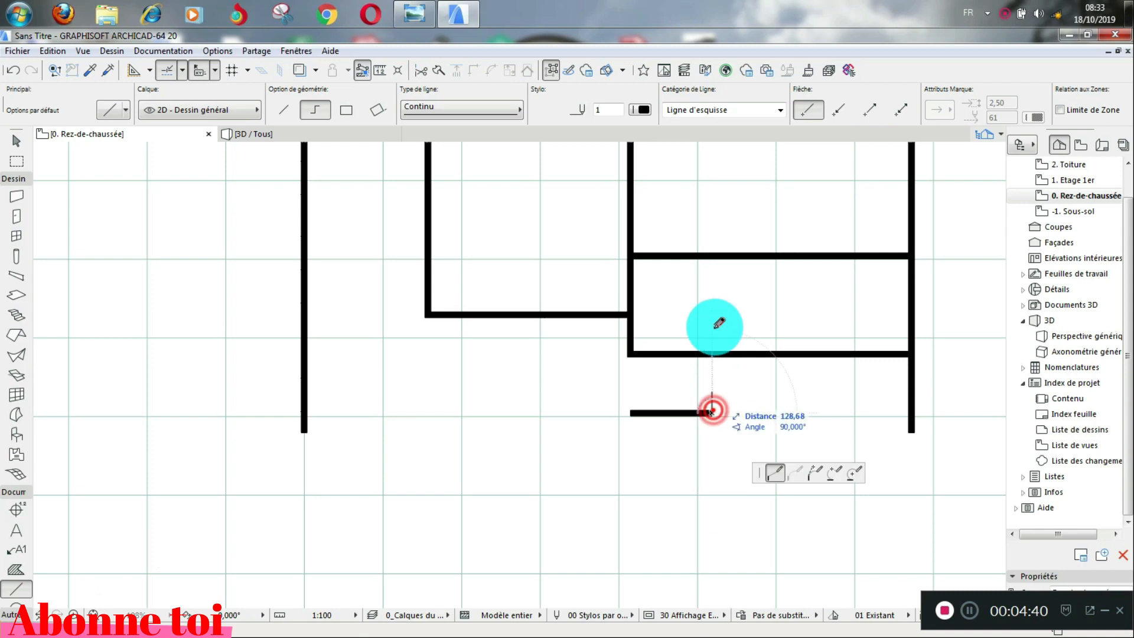
{"action": "left_click", "coordinate": [712, 255]}
{"action": "left_click", "coordinate": [805, 255], "text": "ctrl"}
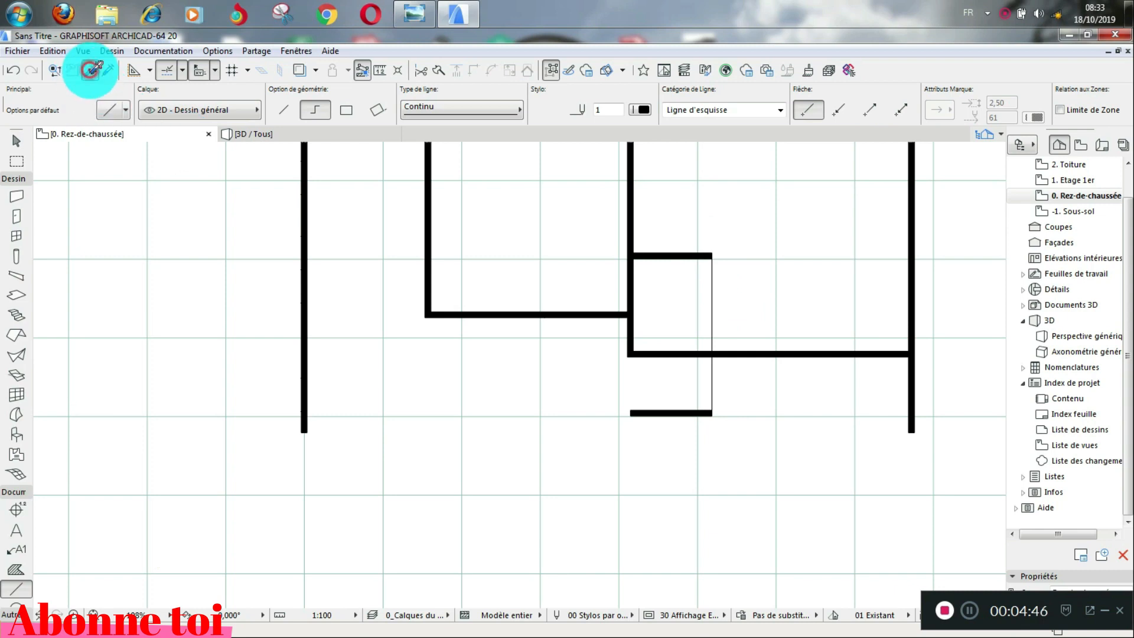
- Draw a wall with the copied wall's settings along the vertical guide line down to the room's bottom wall, and delete the line
{"action": "left_click", "coordinate": [90, 70]}
{"action": "left_click", "coordinate": [702, 255]}
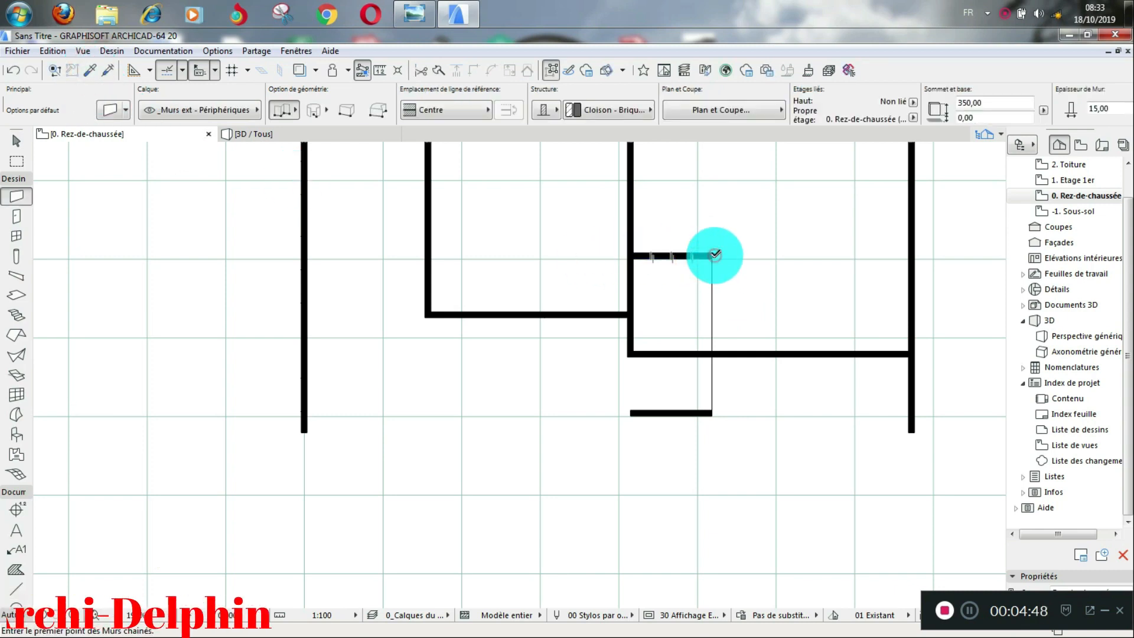
{"action": "left_click", "coordinate": [711, 255]}
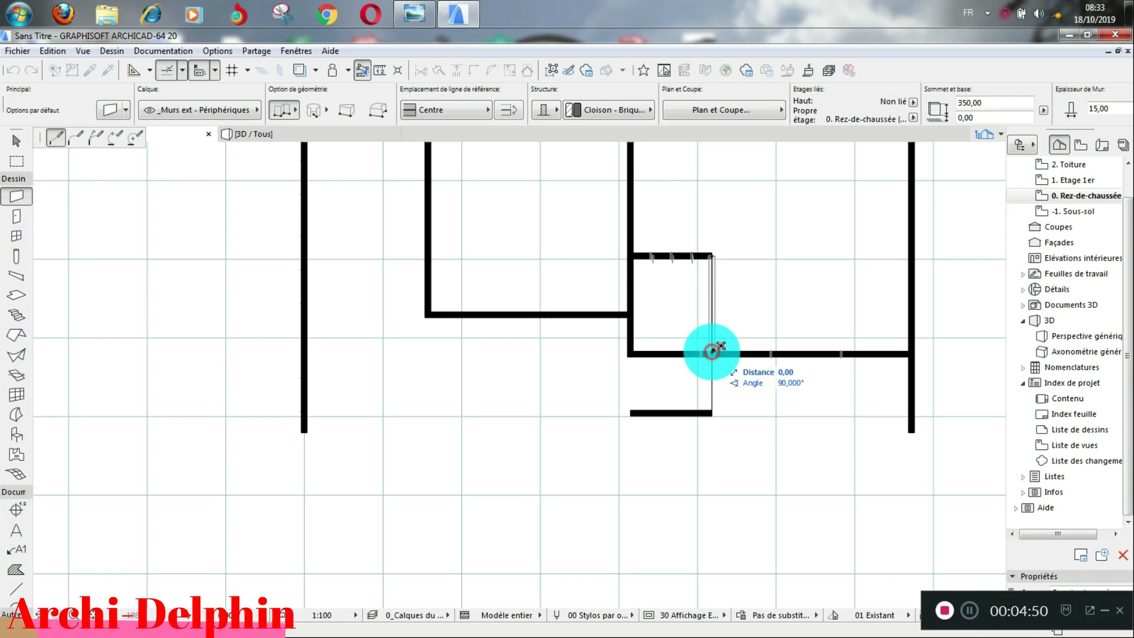
{"action": "double_click", "coordinate": [712, 352]}
{"action": "left_click", "coordinate": [711, 382], "text": "shift"}
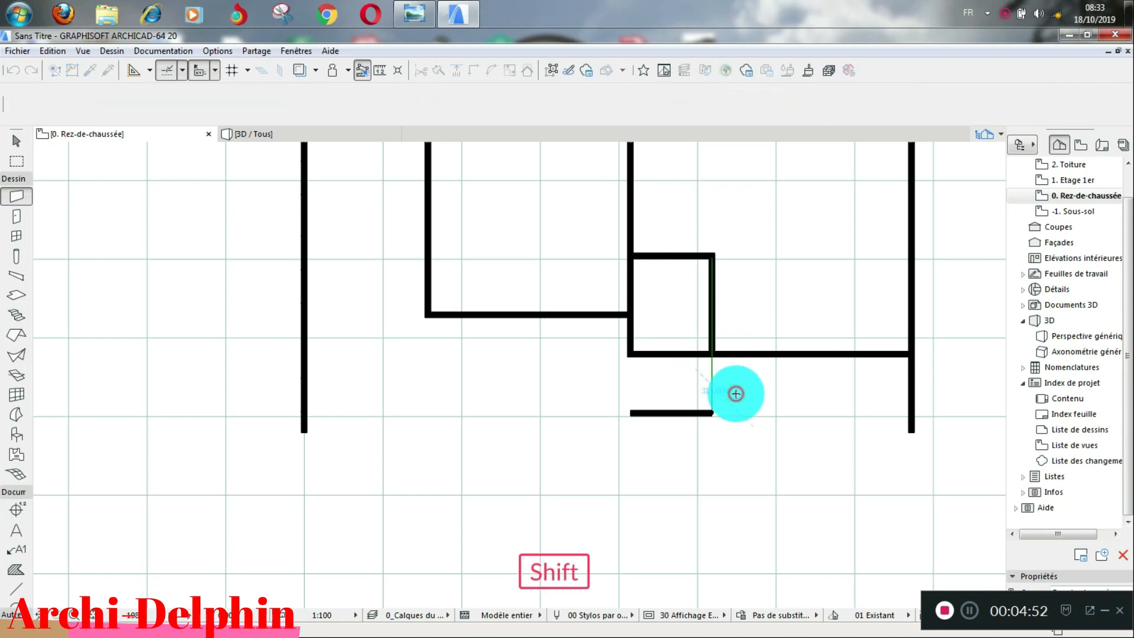
{"action": "key", "text": "Delete"}
{"action": "scroll", "coordinate": [598, 376], "scroll_direction": "down", "scroll_amount": 2}
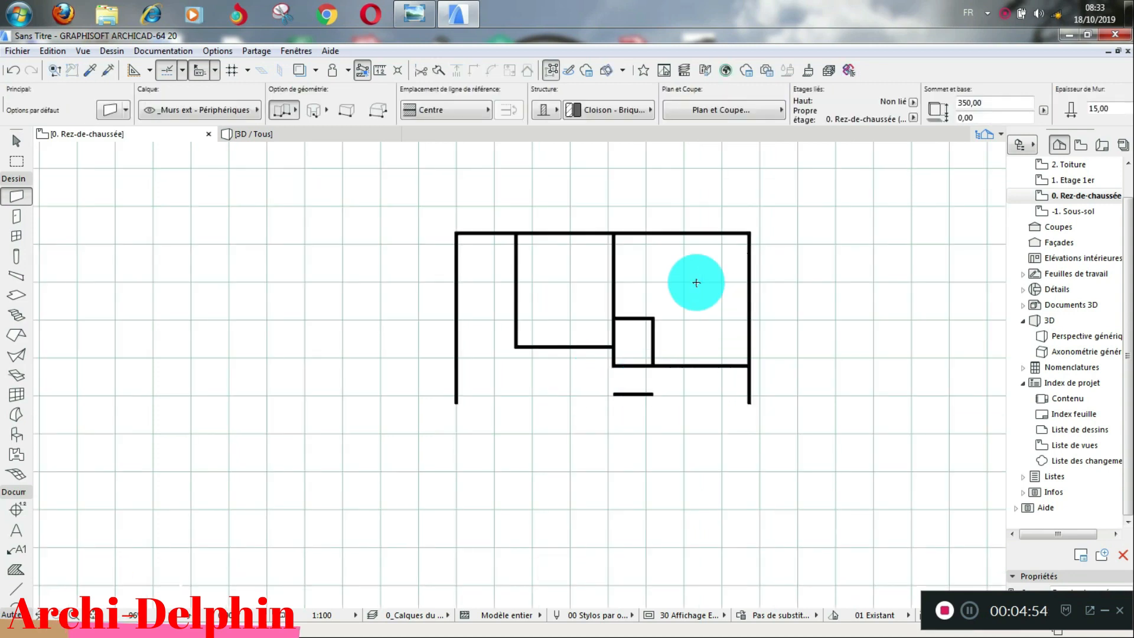
{"action": "scroll", "coordinate": [591, 259], "scroll_direction": "up", "scroll_amount": 2}
{"action": "scroll", "coordinate": [603, 273], "scroll_direction": "down", "scroll_amount": 2}
{"action": "scroll", "coordinate": [697, 243], "scroll_direction": "up", "scroll_amount": 1}
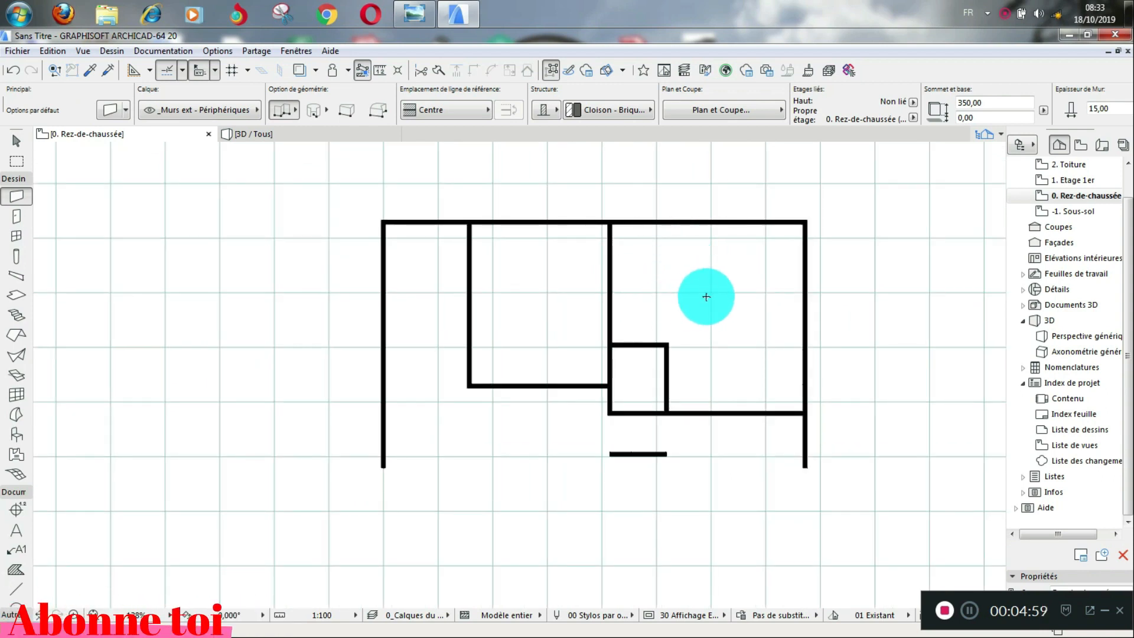
{"action": "scroll", "coordinate": [706, 296], "scroll_direction": "down", "scroll_amount": 2}
{"action": "scroll", "coordinate": [711, 342], "scroll_direction": "up", "scroll_amount": 2}
{"action": "scroll", "coordinate": [503, 224], "scroll_direction": "down", "scroll_amount": 1}
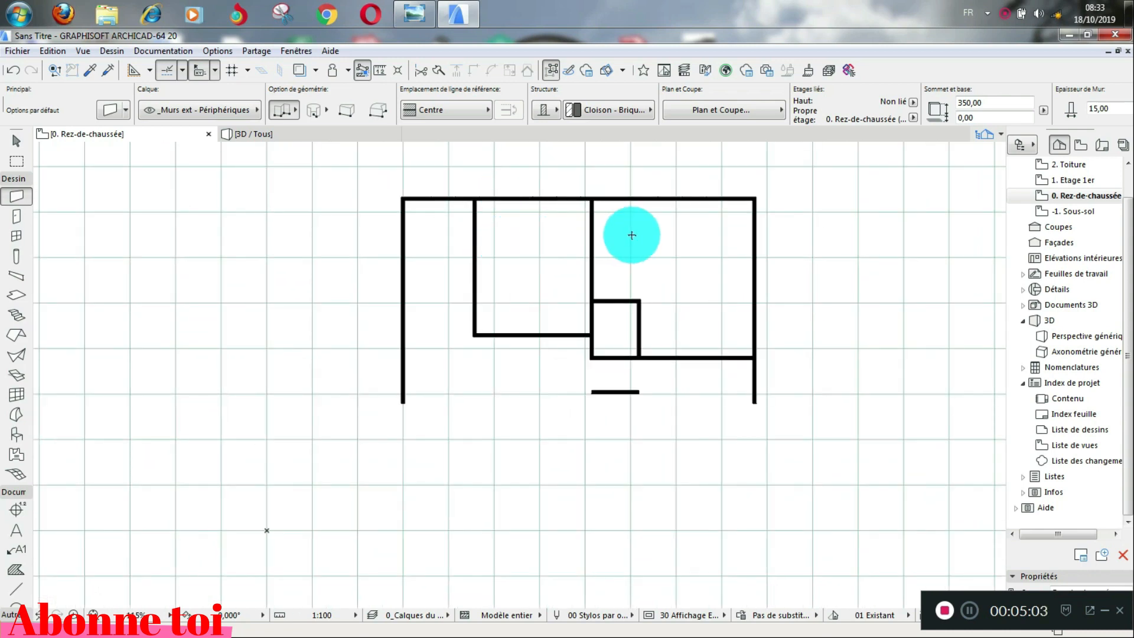
{"action": "scroll", "coordinate": [649, 197], "scroll_direction": "up", "scroll_amount": 2}
{"action": "scroll", "coordinate": [632, 197], "scroll_direction": "down", "scroll_amount": 1}
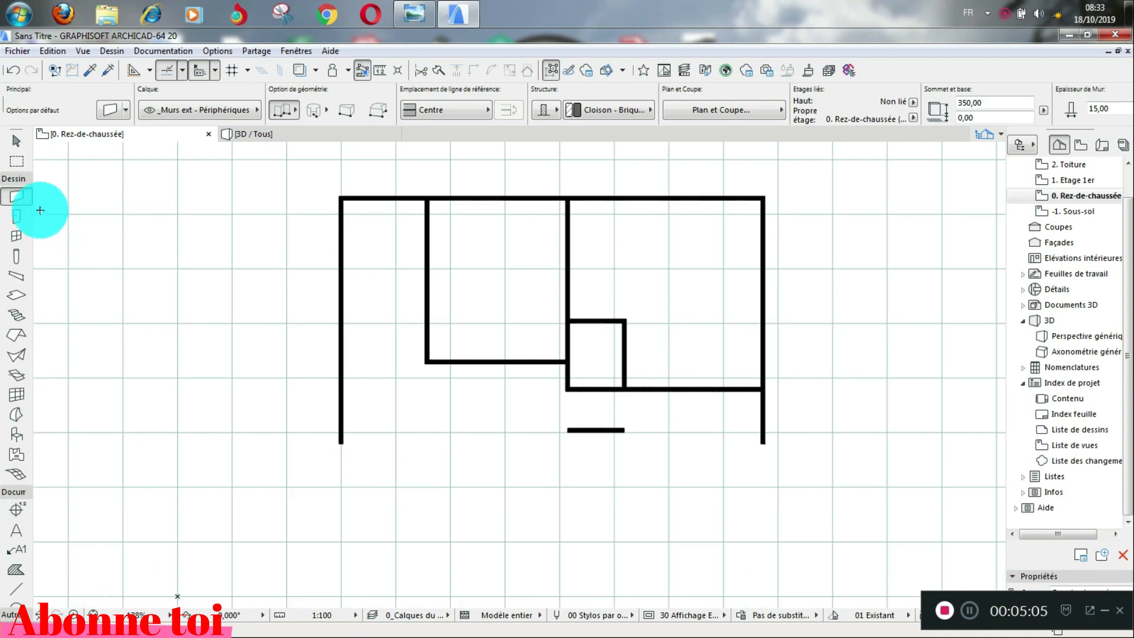
- Start creating a new stair of the straight type (Escalier droit)
{"action": "left_click", "coordinate": [14, 315]}
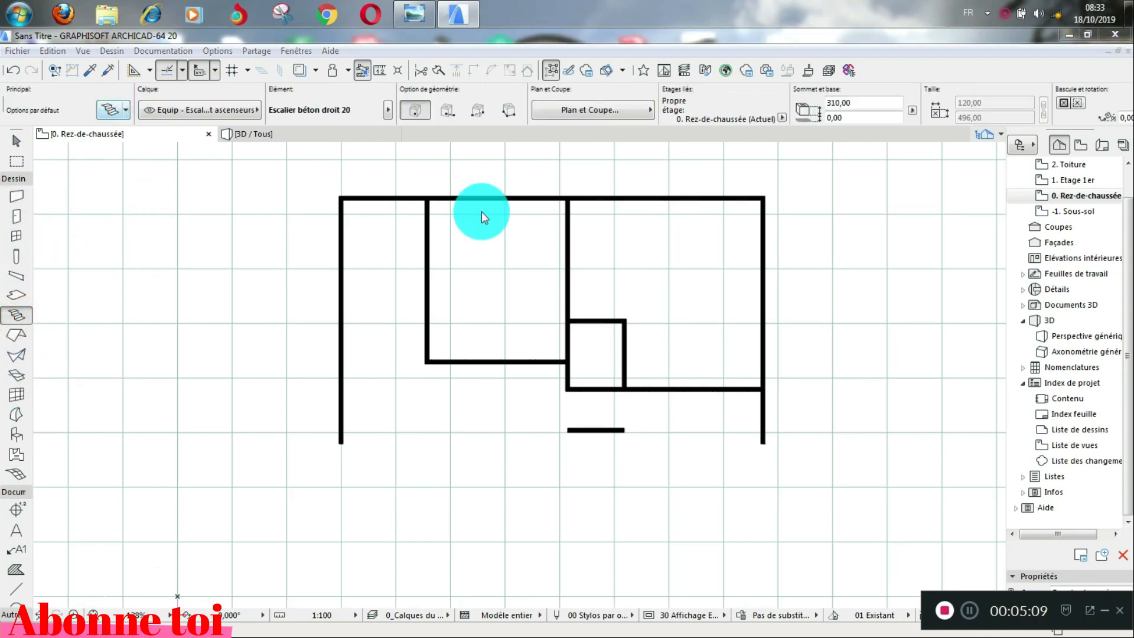
{"action": "key", "text": "ctrl+t"}
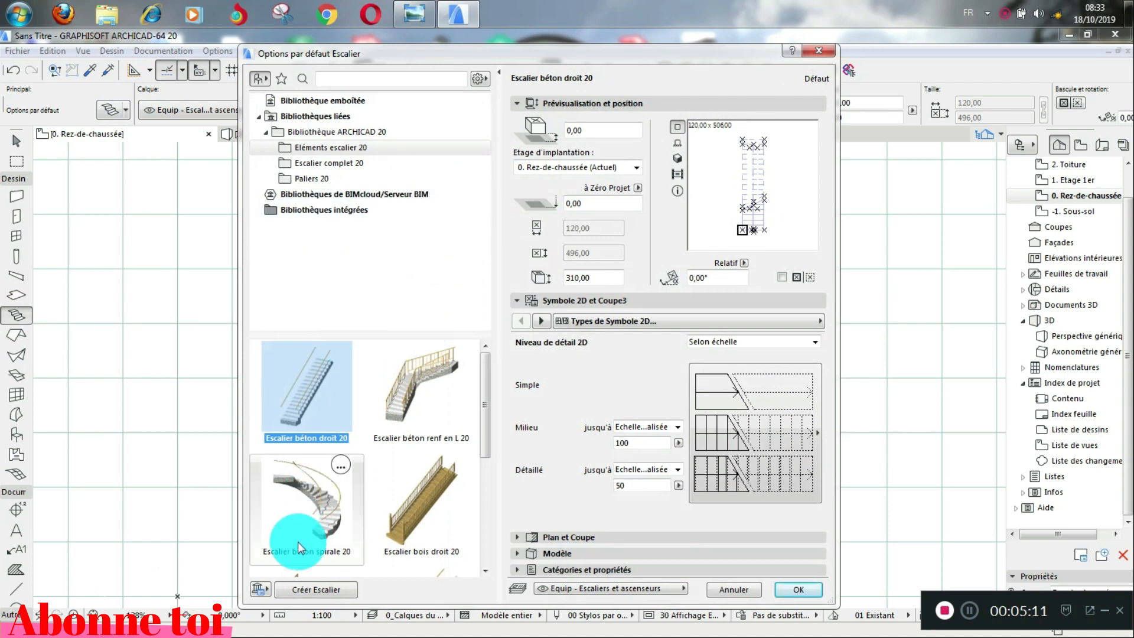
{"action": "left_click", "coordinate": [307, 588]}
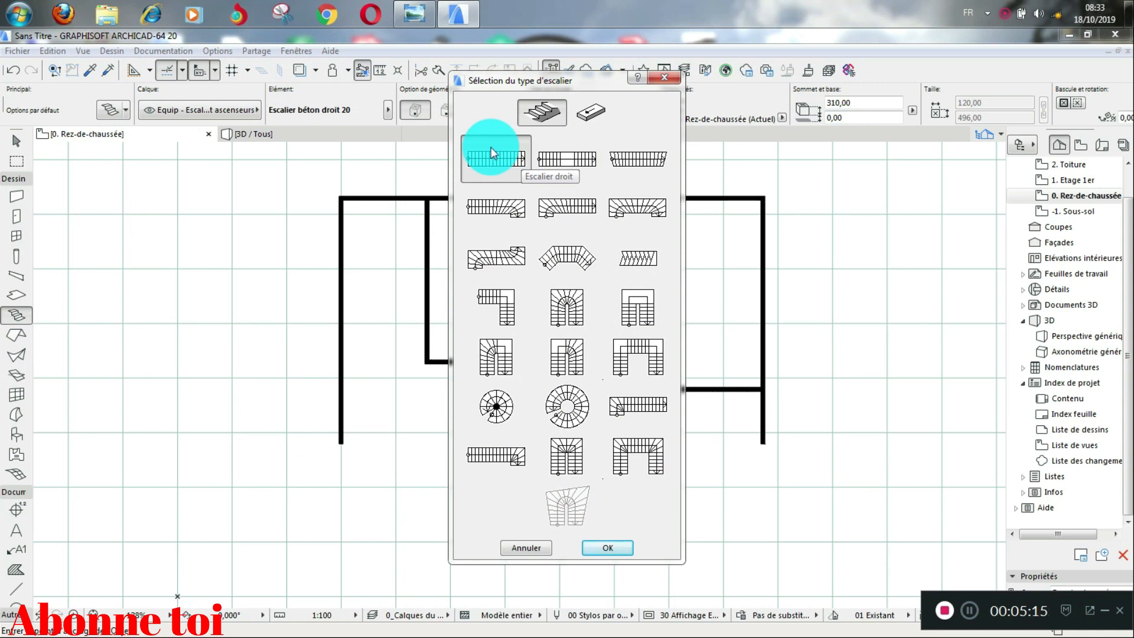
{"action": "left_click", "coordinate": [608, 546]}
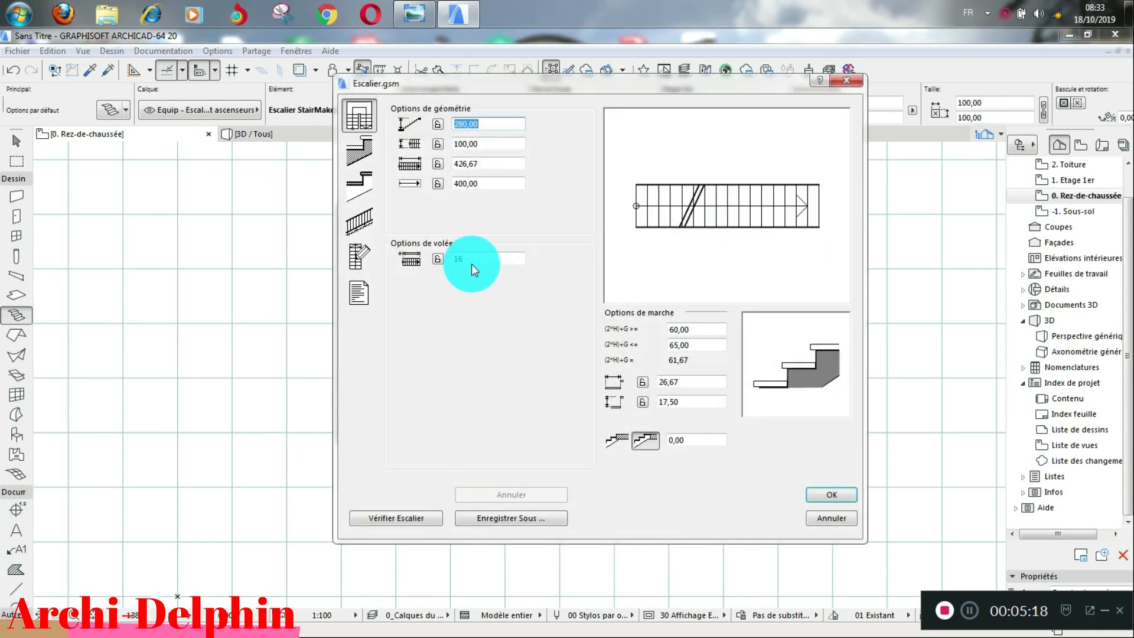
- Set the straight stair's height to 350, its width to 120 and a locked tread depth of 20, and apply the settings
{"action": "type", "text": "350"}
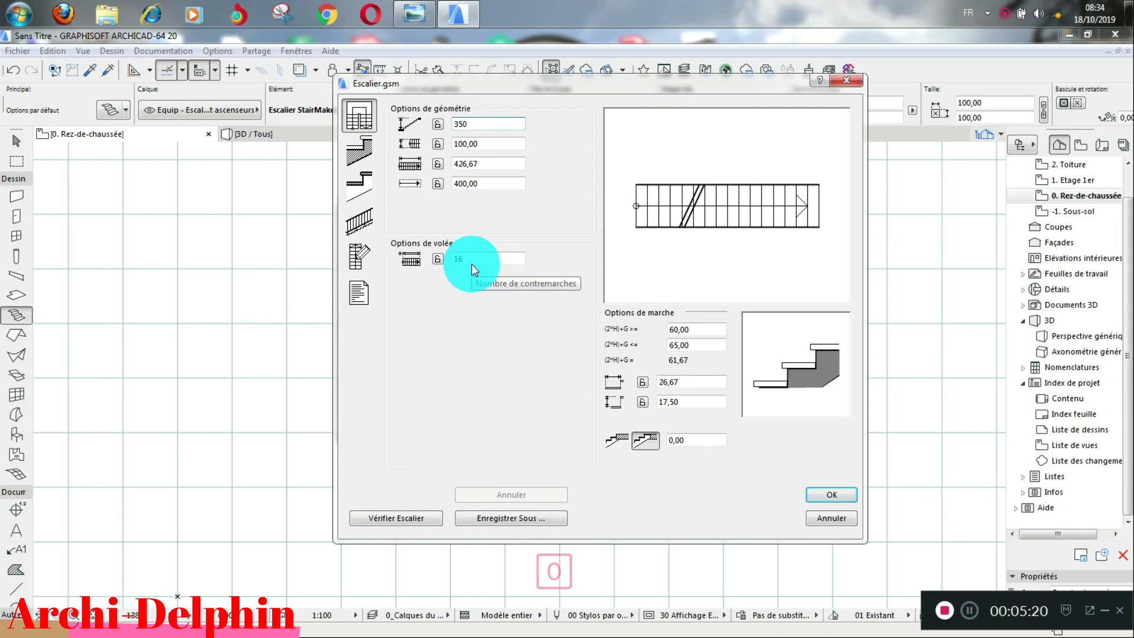
{"action": "left_click", "coordinate": [641, 383]}
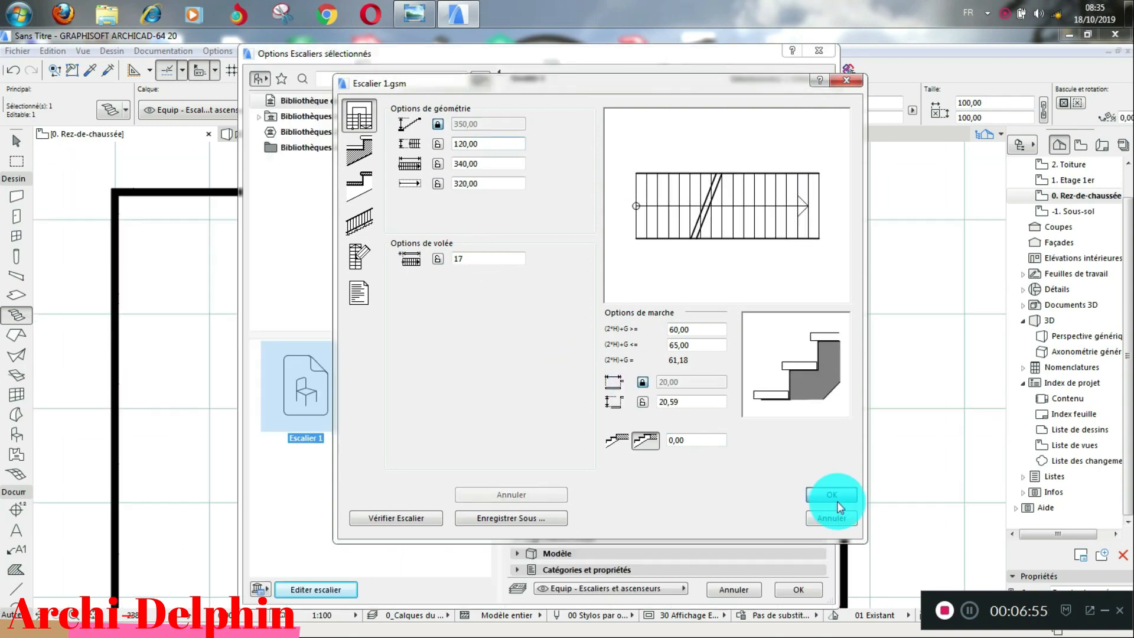
{"action": "left_click", "coordinate": [837, 501]}
{"action": "left_click", "coordinate": [799, 590]}
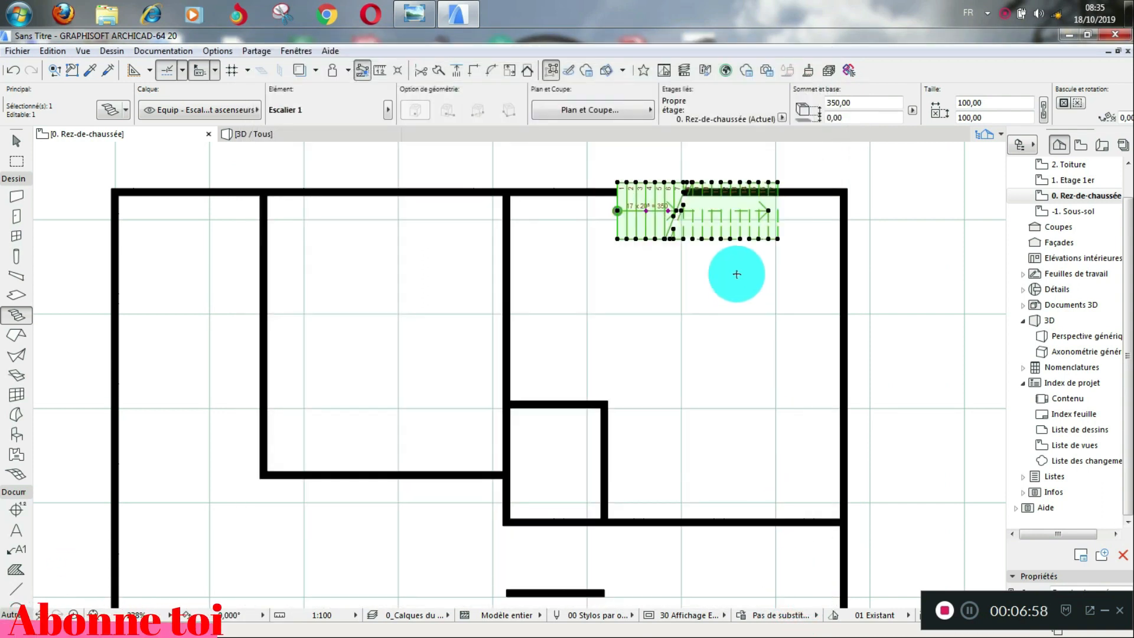
- Mirror the stair about a vertical axis through its middle, and move it down against the inner face of the upper wall
{"action": "scroll", "coordinate": [677, 211], "scroll_direction": "up", "scroll_amount": 2}
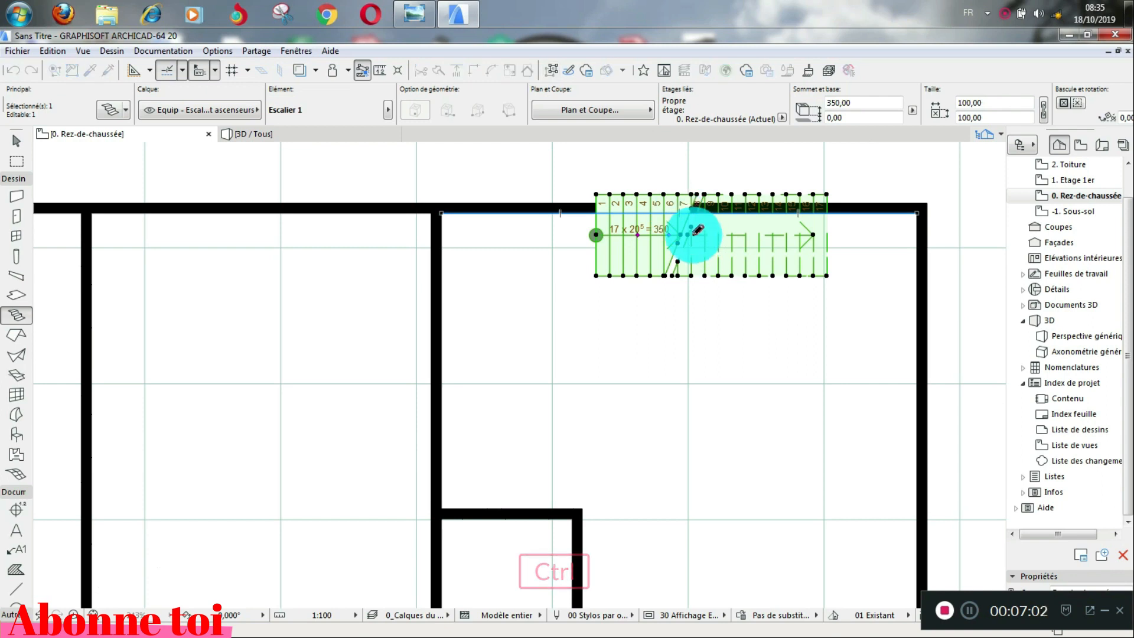
{"action": "left_click", "coordinate": [693, 250]}
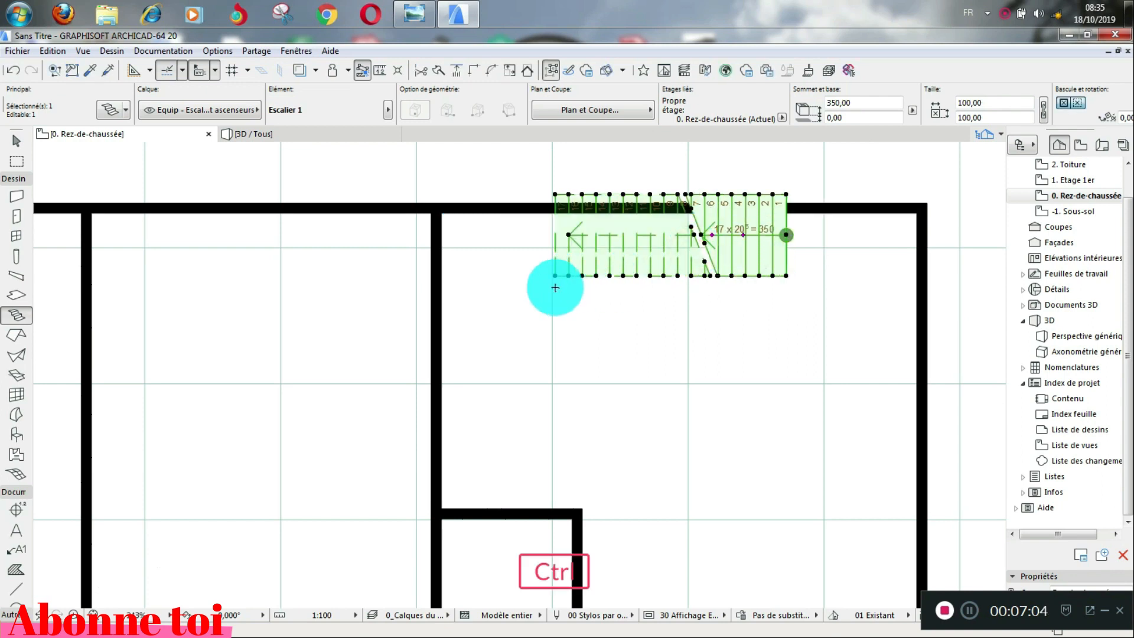
{"action": "left_click_drag", "start_coordinate": [555, 284], "coordinate": [555, 216], "text": "ctrl"}
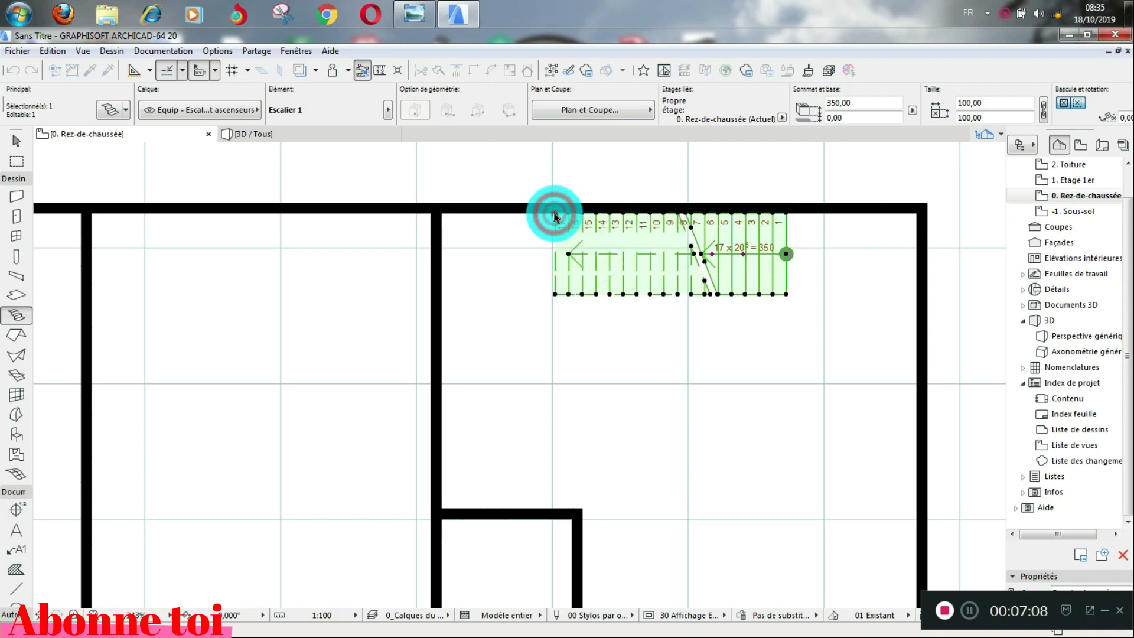
- Move the stair along the upper wall until its end lines up with the outer face of the small room's side wall
{"action": "left_click", "coordinate": [554, 216], "text": "shift"}
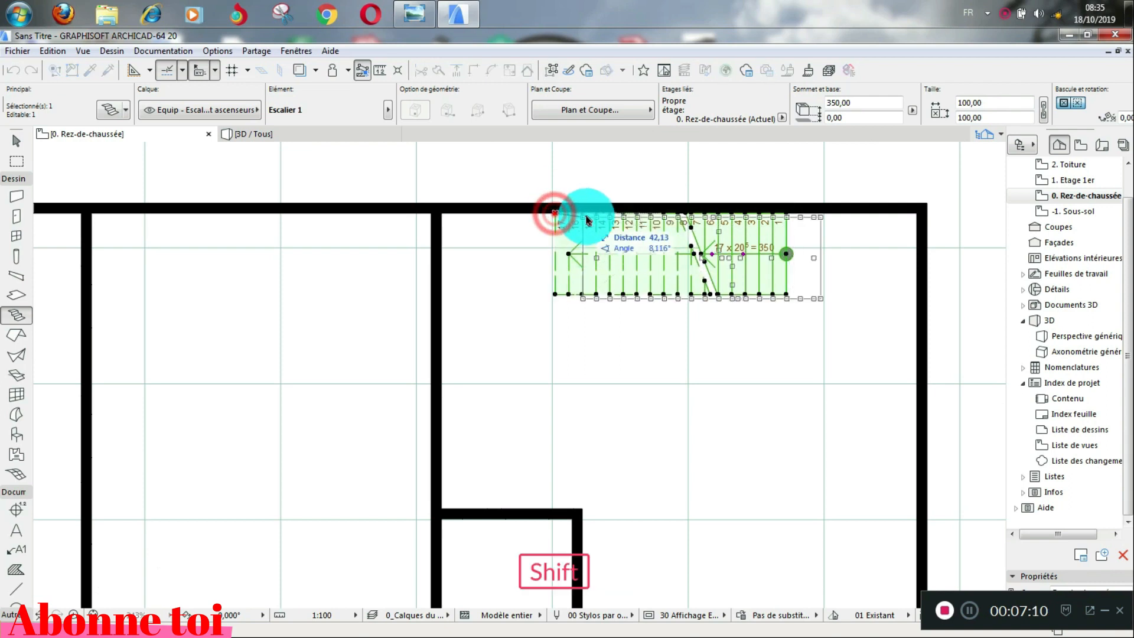
{"action": "left_click", "coordinate": [582, 508], "text": "shift"}
{"action": "left_click", "coordinate": [655, 429]}
{"action": "scroll", "coordinate": [644, 210], "scroll_direction": "down", "scroll_amount": 4}
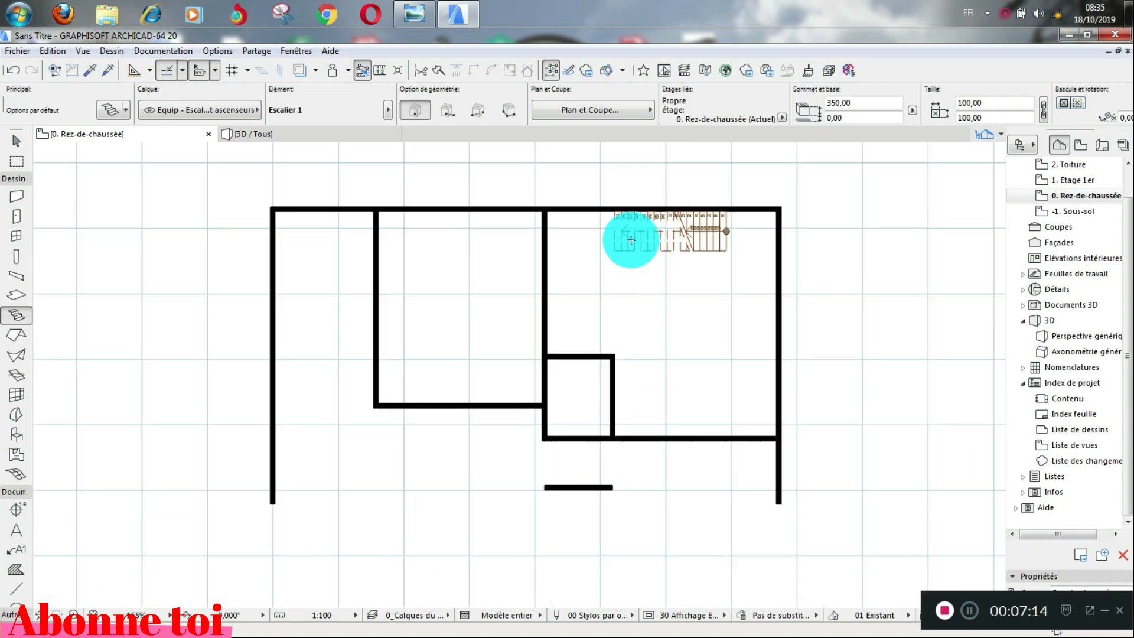
{"action": "scroll", "coordinate": [631, 240], "scroll_direction": "down", "scroll_amount": 3}
{"action": "scroll", "coordinate": [640, 266], "scroll_direction": "up", "scroll_amount": 4}
{"action": "scroll", "coordinate": [612, 246], "scroll_direction": "down", "scroll_amount": 2}
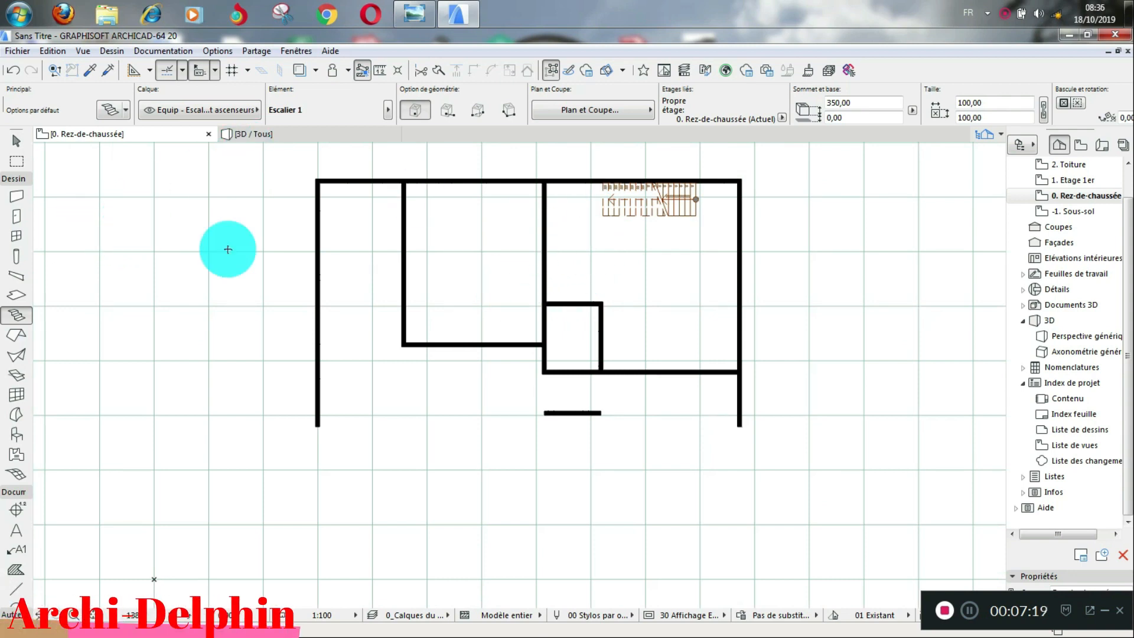
- Open the default door settings and choose the hinged door model "Porte avec 2 tierces vitrées 20"
{"action": "left_click", "coordinate": [16, 218]}
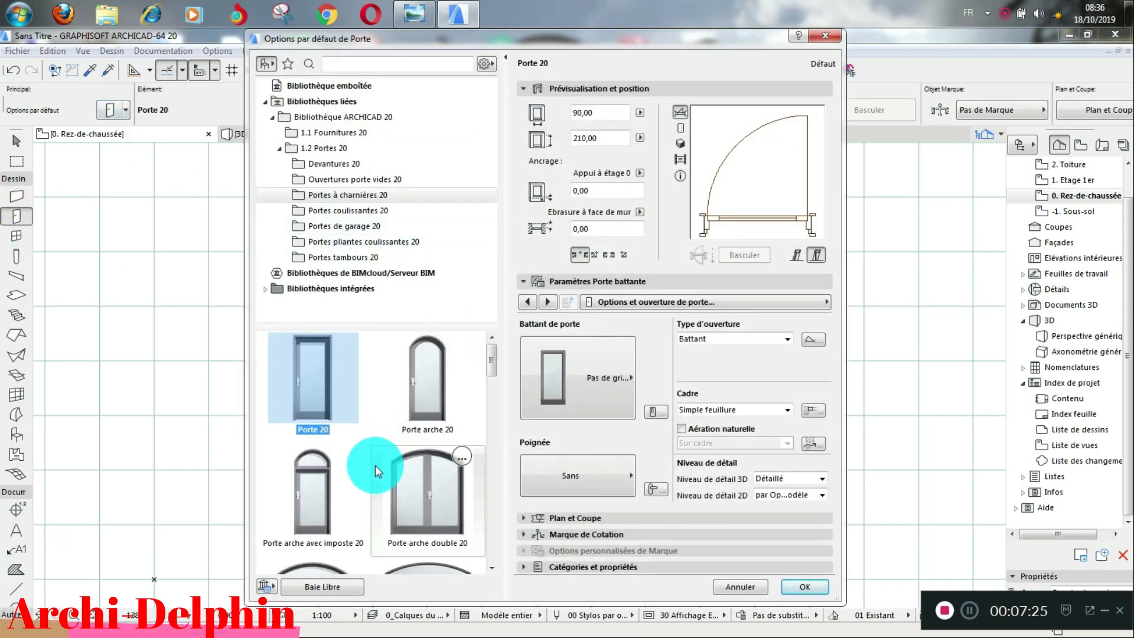
{"action": "left_click_drag", "start_coordinate": [490, 368], "coordinate": [494, 422]}
{"action": "left_click", "coordinate": [321, 498]}
{"action": "scroll", "coordinate": [320, 500], "scroll_direction": "down", "scroll_amount": 1}
{"action": "scroll", "coordinate": [320, 500], "scroll_direction": "down", "scroll_amount": 1}
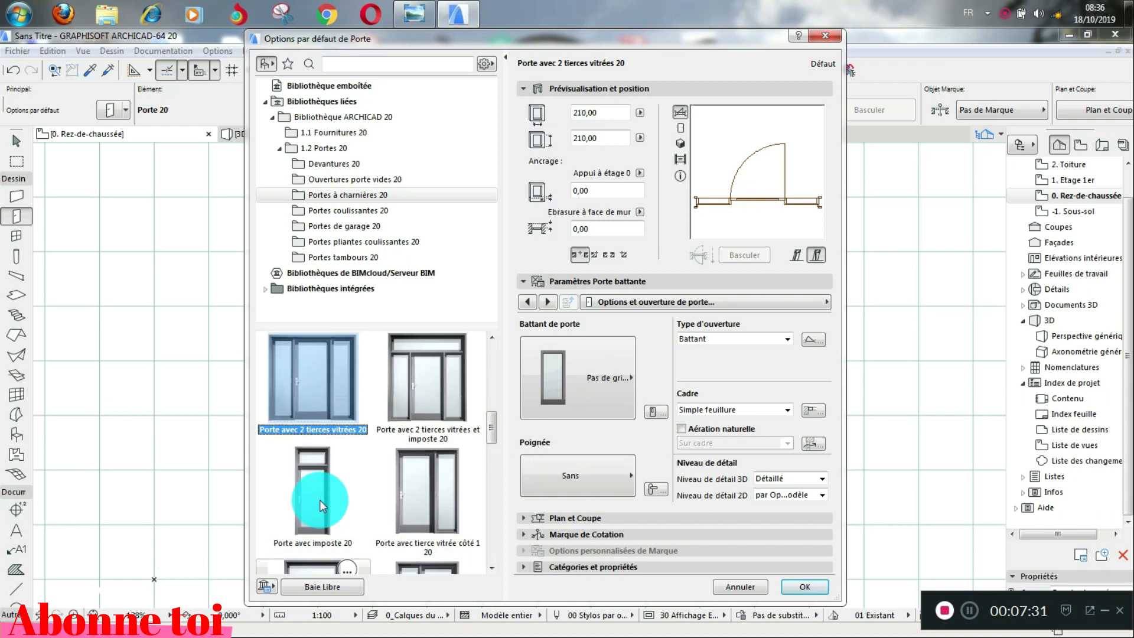
- Set the door leaf to Style 49 and the 2D detail level to 1:50, and apply the door settings
{"action": "left_click", "coordinate": [578, 397]}
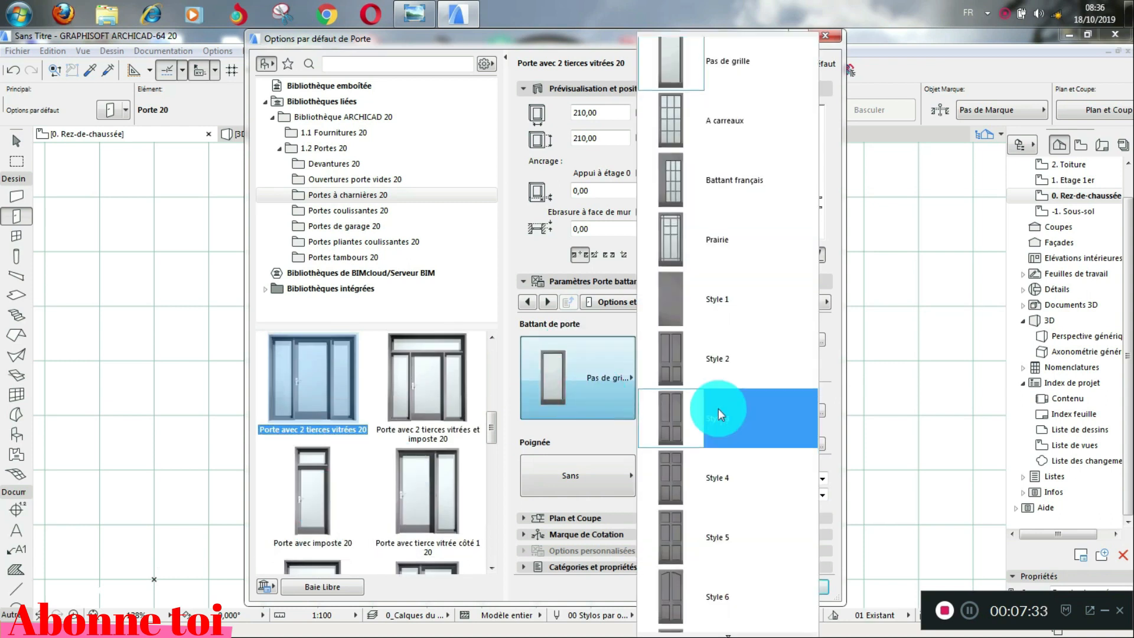
{"action": "scroll", "coordinate": [717, 408], "scroll_direction": "down", "scroll_amount": 5}
{"action": "scroll", "coordinate": [717, 409], "scroll_direction": "down", "scroll_amount": 5}
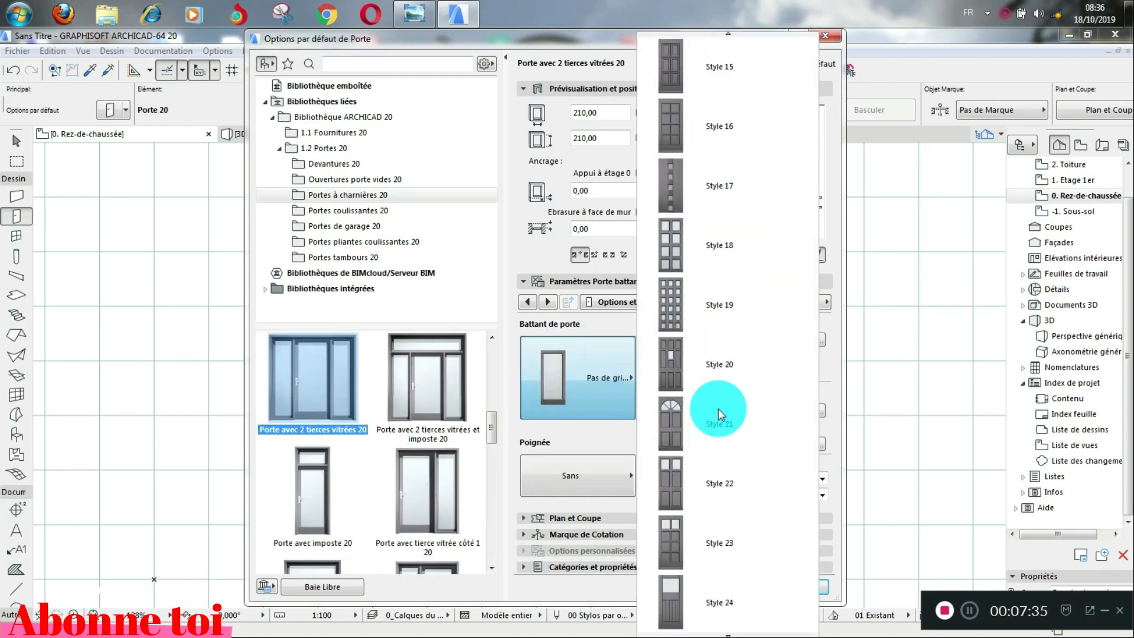
{"action": "scroll", "coordinate": [718, 408], "scroll_direction": "down", "scroll_amount": 7}
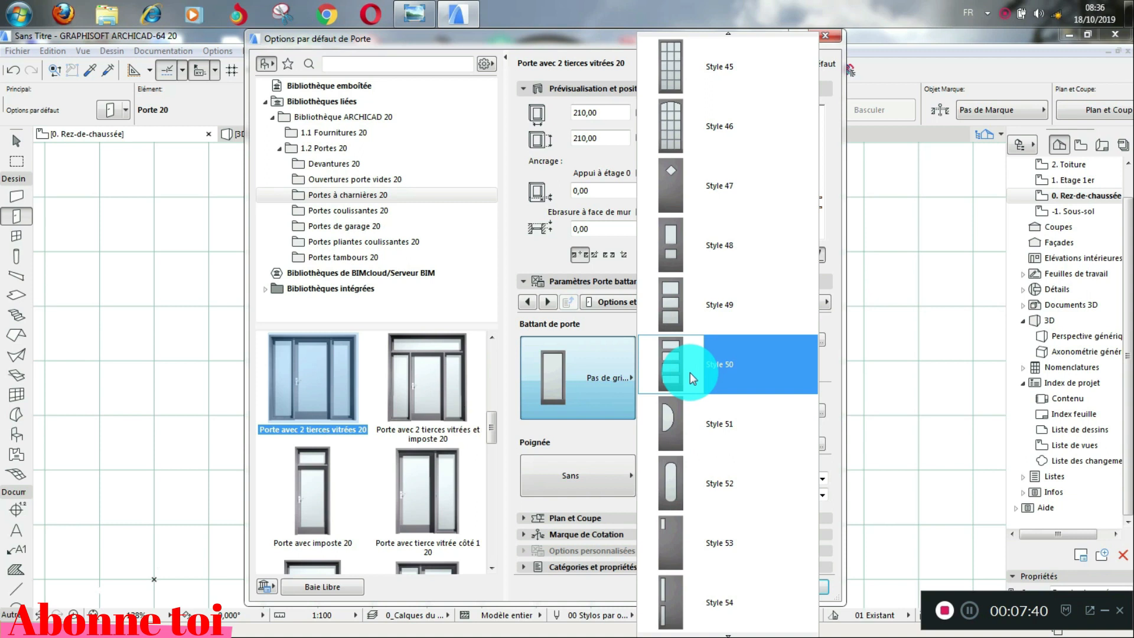
{"action": "left_click", "coordinate": [678, 310]}
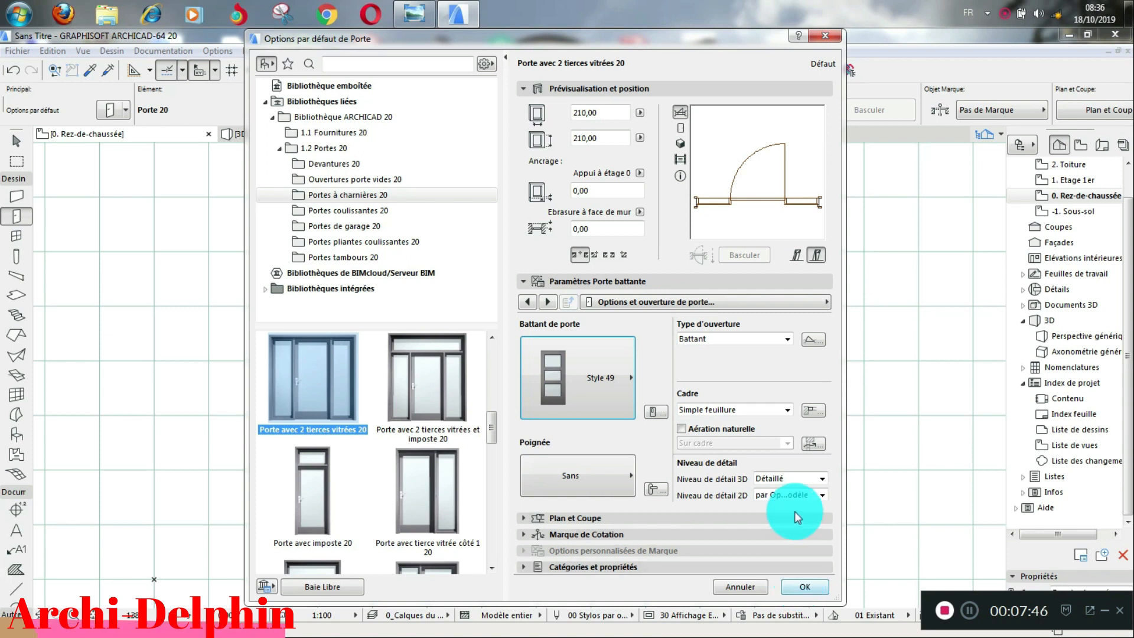
{"action": "left_click", "coordinate": [803, 502]}
{"action": "left_click", "coordinate": [766, 521]}
{"action": "left_click", "coordinate": [805, 586]}
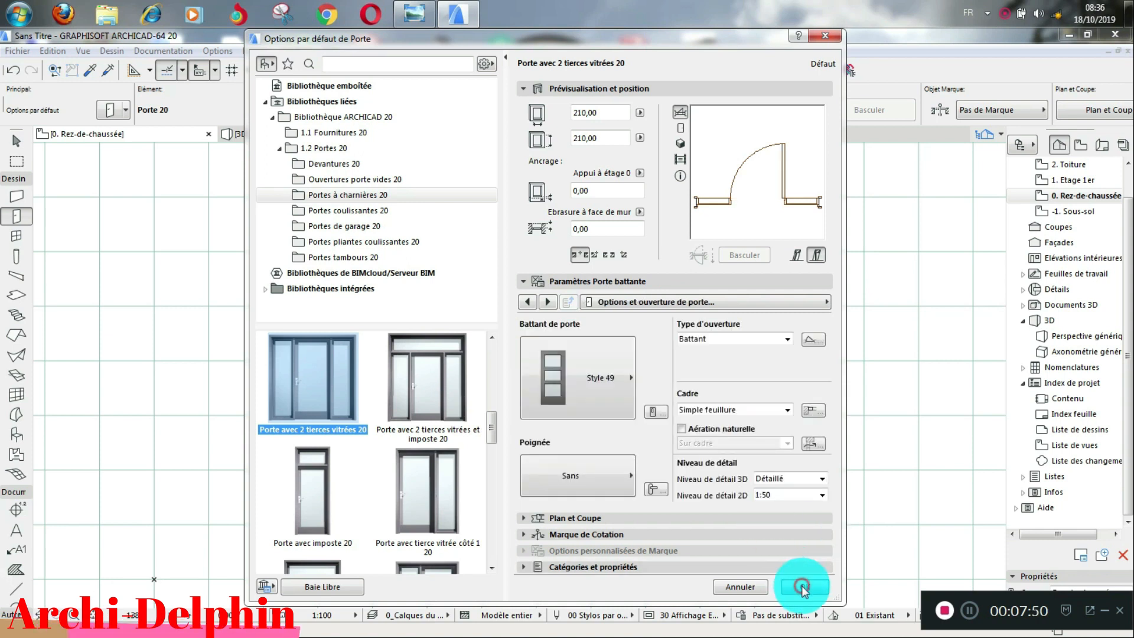
- Place the door in the lower wall of the stair room, beside the small room, opening outwards
{"action": "scroll", "coordinate": [582, 378], "scroll_direction": "up", "scroll_amount": 2}
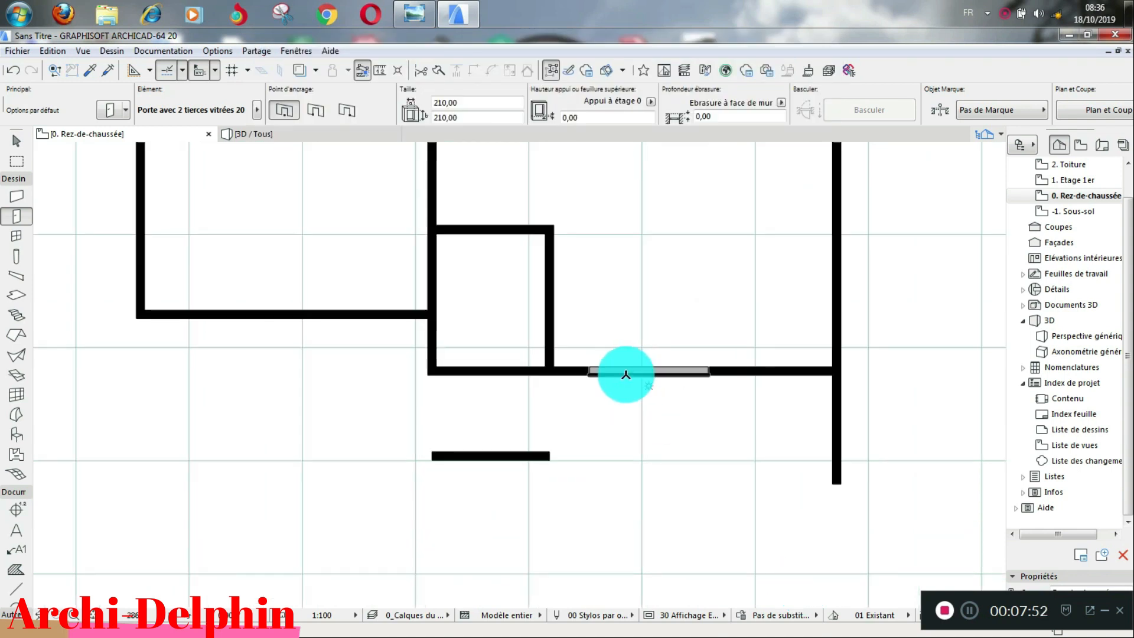
{"action": "scroll", "coordinate": [626, 375], "scroll_direction": "down", "scroll_amount": 2}
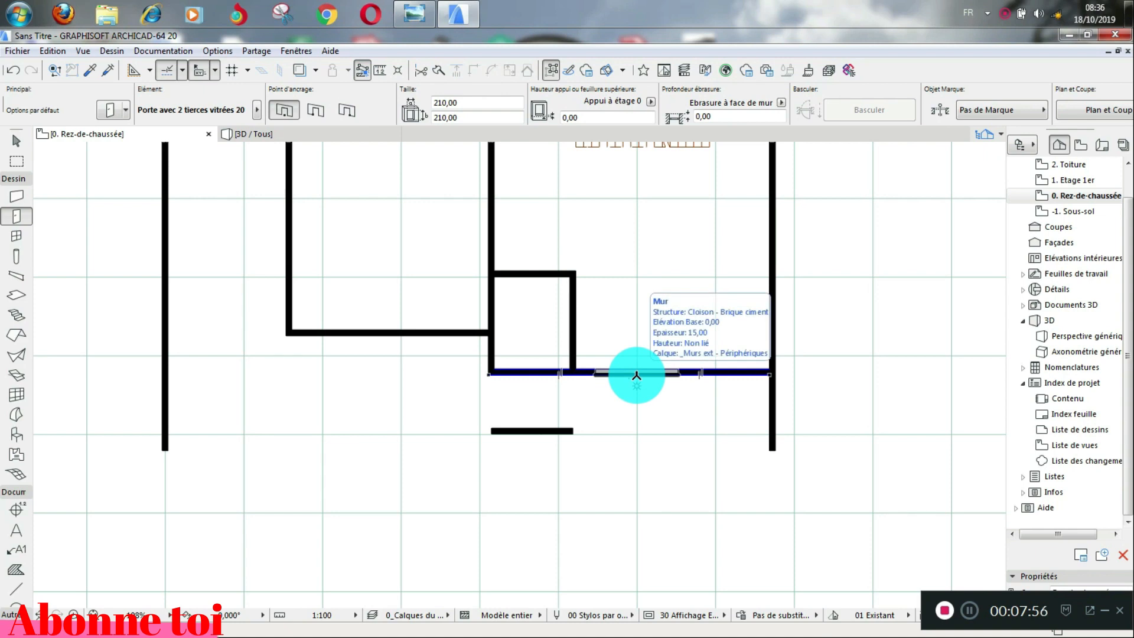
{"action": "left_click", "coordinate": [636, 374]}
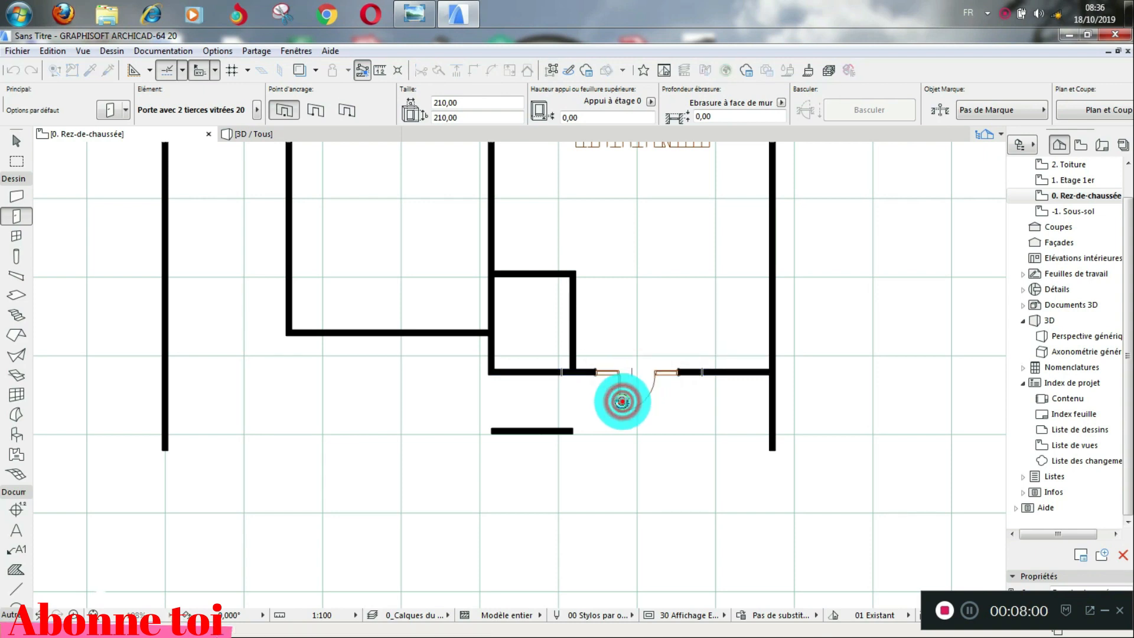
{"action": "left_click", "coordinate": [626, 401]}
{"action": "scroll", "coordinate": [626, 329], "scroll_direction": "down", "scroll_amount": 3}
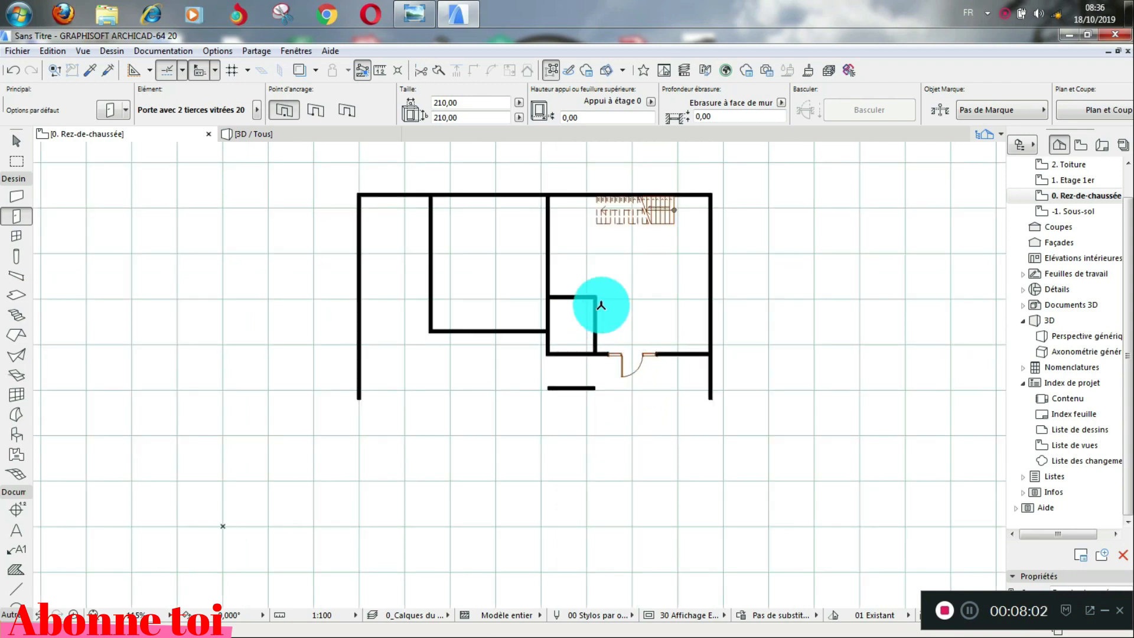
- Examine the placed entrance door from the front in the 3D view and return to the ground-floor plan
{"action": "left_click", "coordinate": [286, 133]}
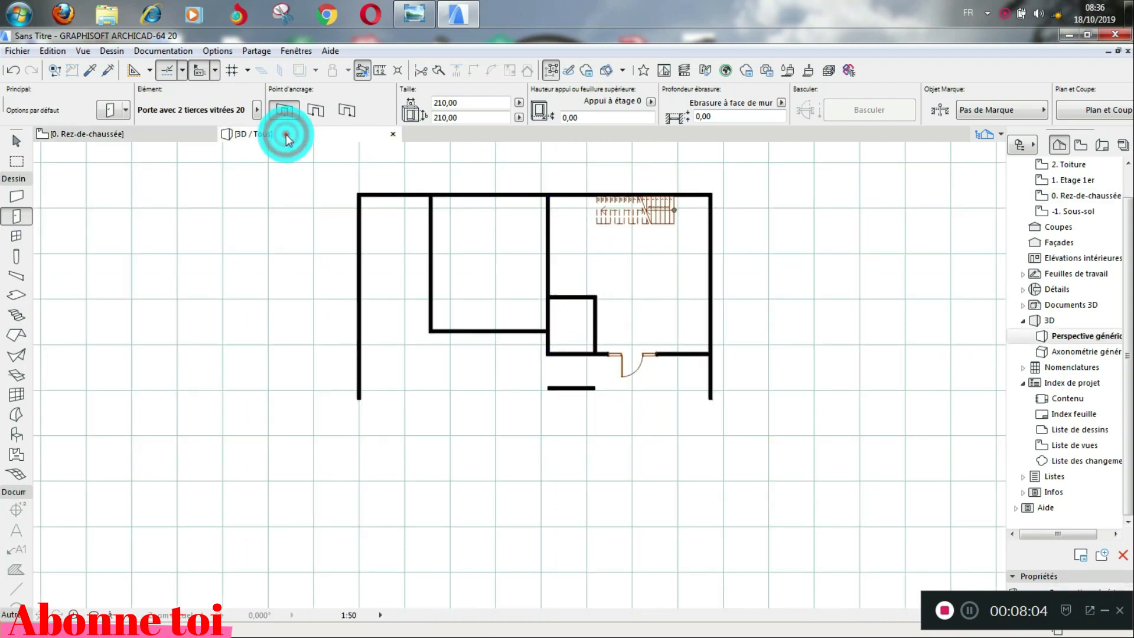
{"action": "scroll", "coordinate": [618, 399], "scroll_direction": "up", "scroll_amount": 3}
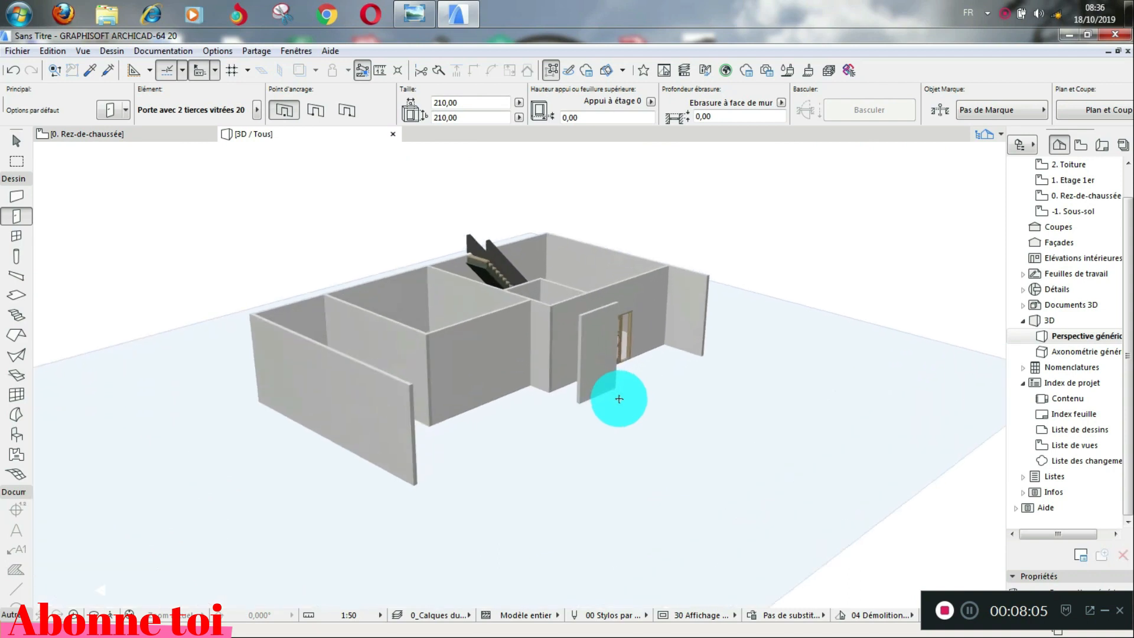
{"action": "middle_click_drag", "start_coordinate": [612, 384], "coordinate": [424, 363], "text": "shift"}
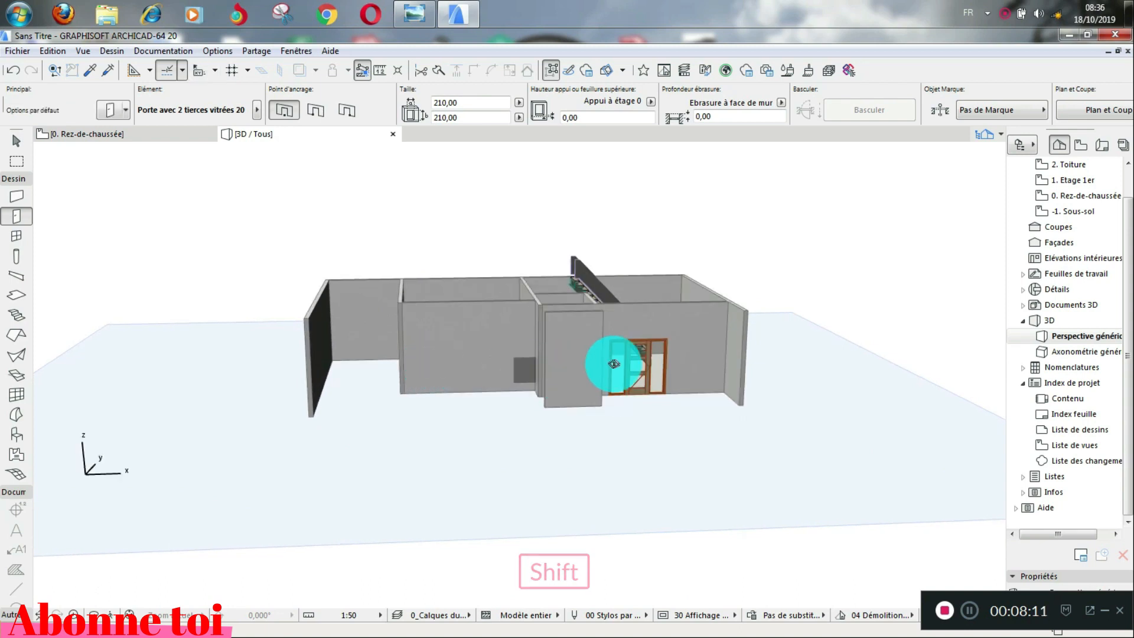
{"action": "scroll", "coordinate": [614, 362], "scroll_direction": "up", "scroll_amount": 2}
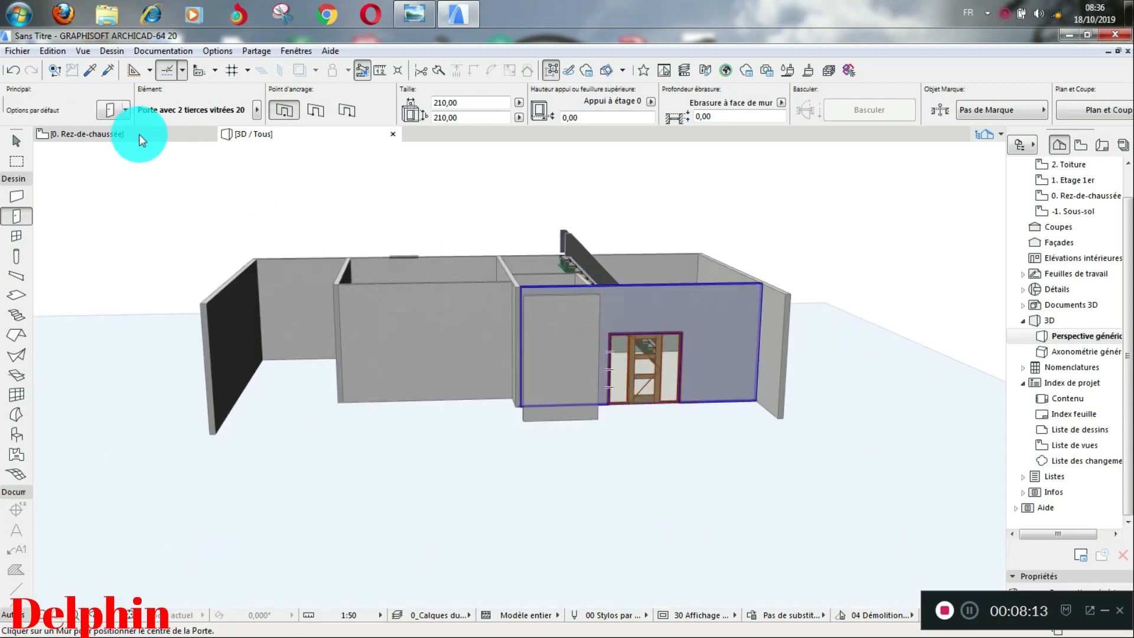
{"action": "left_click", "coordinate": [123, 138]}
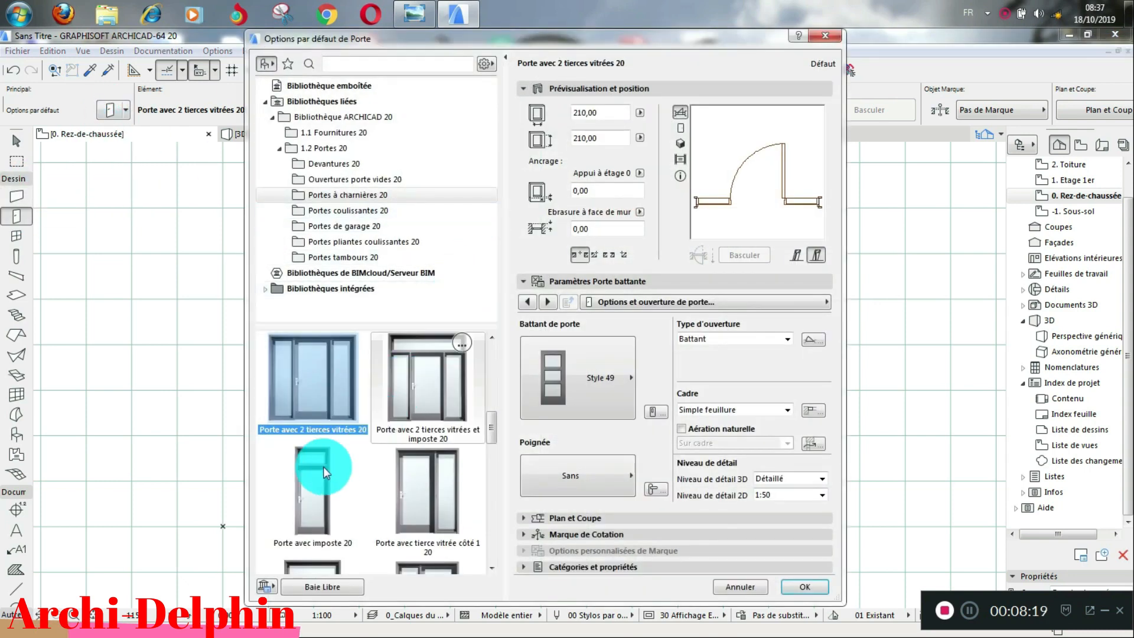
- Choose the door model "Porte avec imposte 20" with leaf Style 12 and apply the settings
{"action": "left_click", "coordinate": [324, 480]}
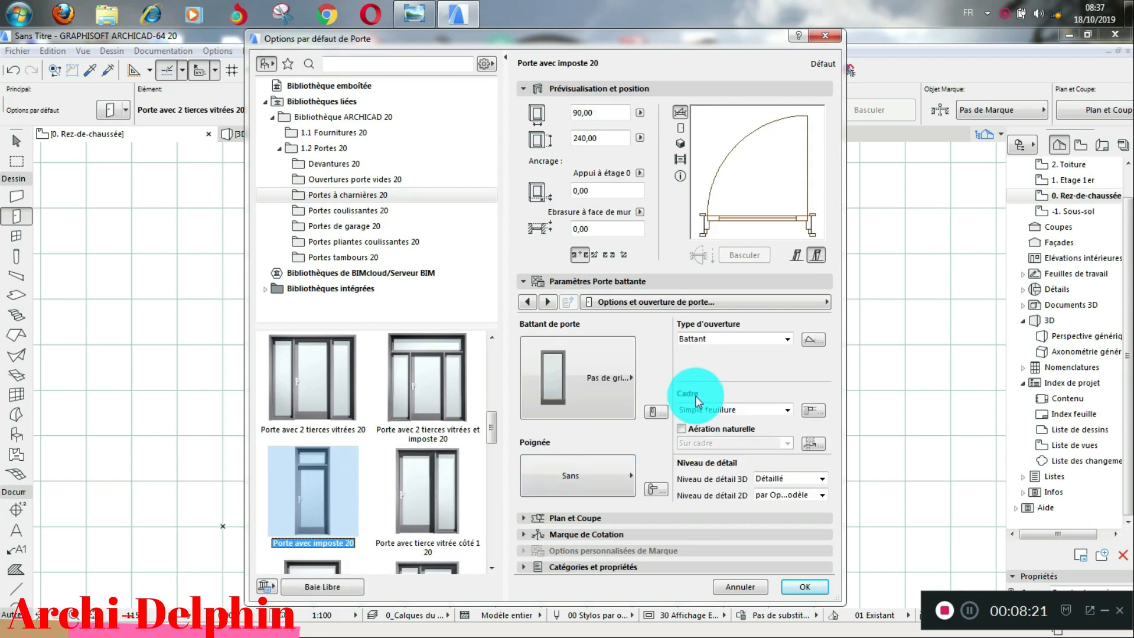
{"action": "left_click", "coordinate": [617, 361]}
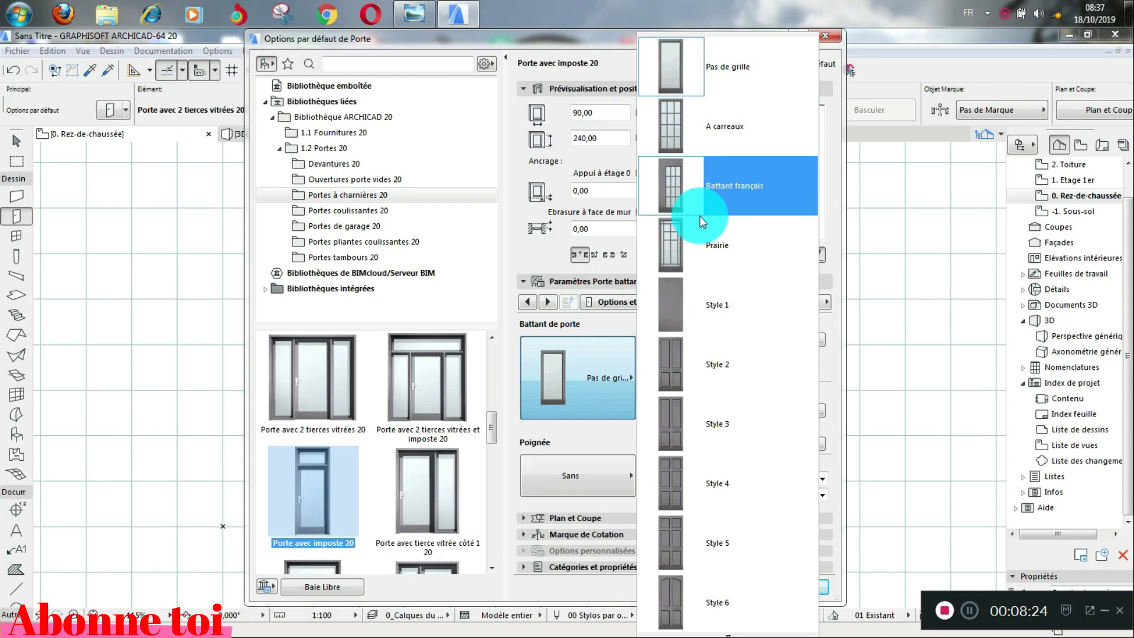
{"action": "scroll", "coordinate": [711, 278], "scroll_direction": "down", "scroll_amount": 4}
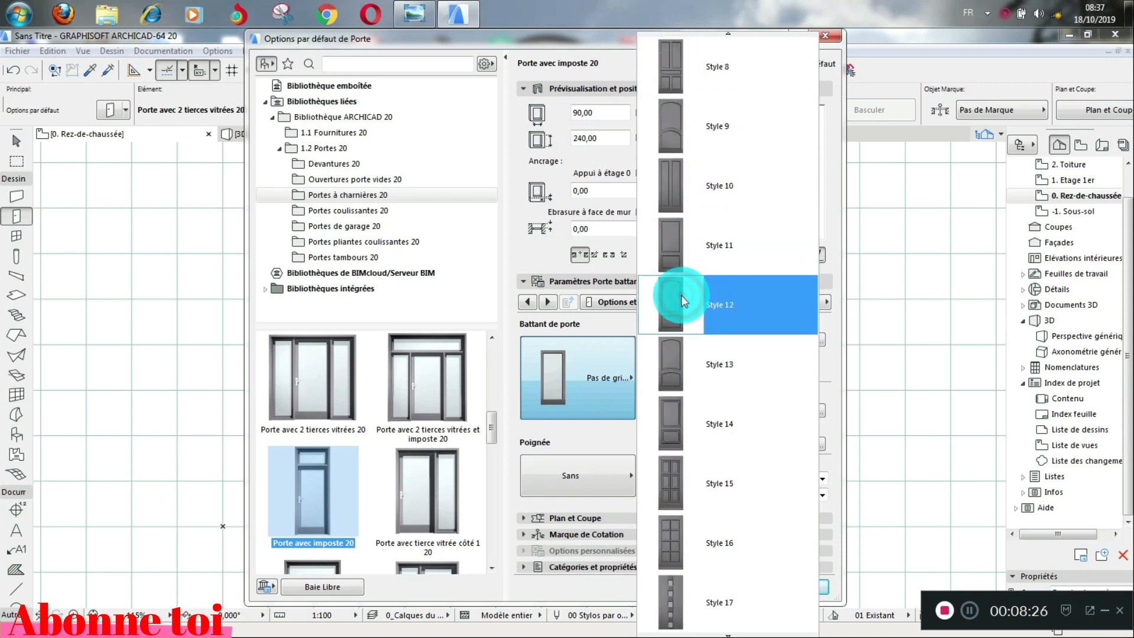
{"action": "left_click", "coordinate": [682, 295]}
{"action": "left_click", "coordinate": [805, 584]}
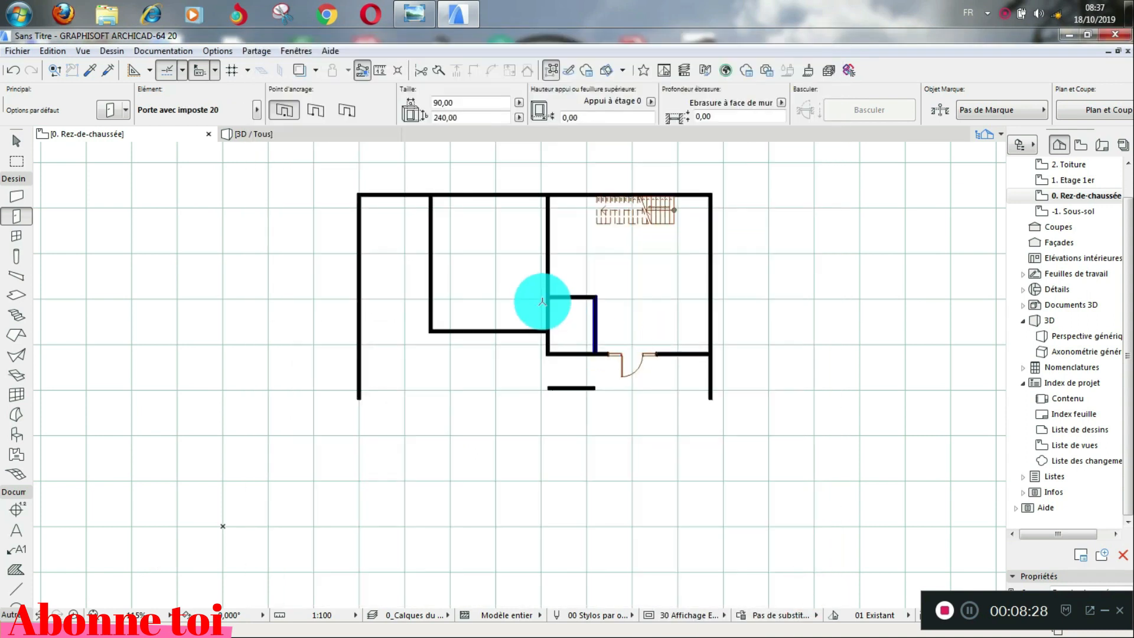
- Place two doors in the wall beside the middle room, one opening into the stair room and one into the small room
{"action": "scroll", "coordinate": [542, 302], "scroll_direction": "up", "scroll_amount": 4}
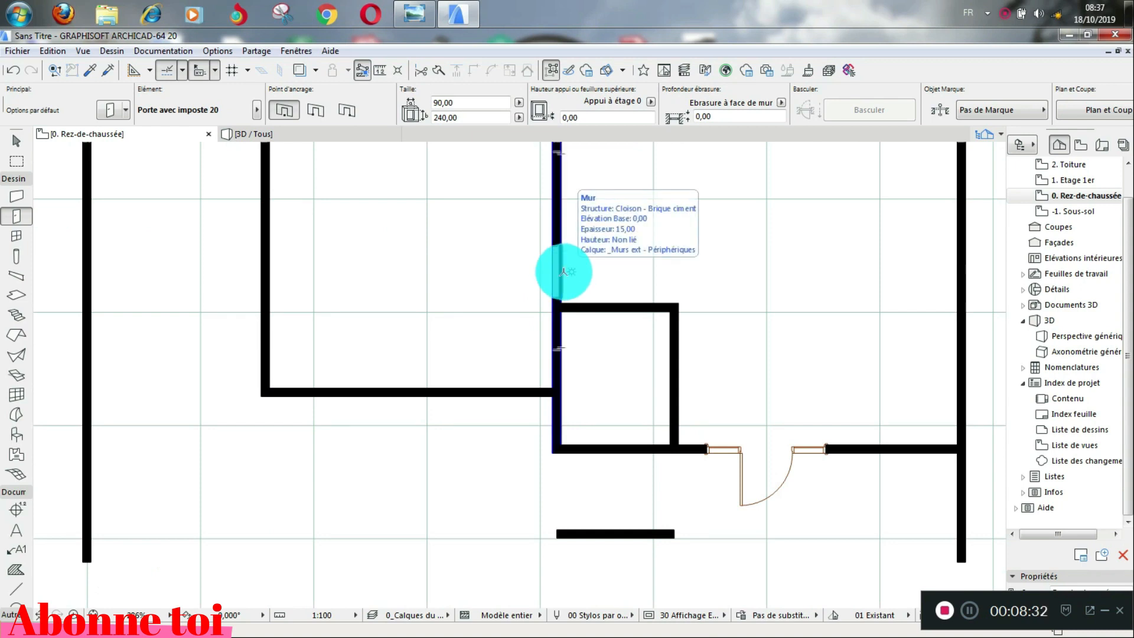
{"action": "left_click", "coordinate": [563, 273]}
{"action": "left_click", "coordinate": [600, 292]}
{"action": "scroll", "coordinate": [599, 295], "scroll_direction": "down", "scroll_amount": 4}
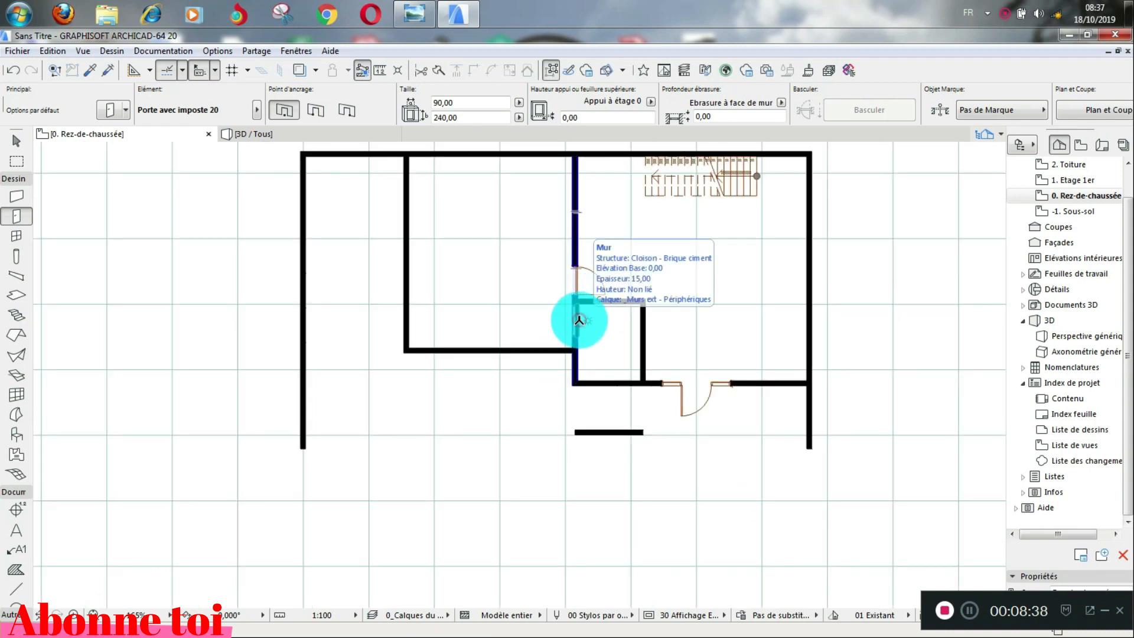
{"action": "left_click", "coordinate": [579, 320]}
{"action": "left_click", "coordinate": [620, 304]}
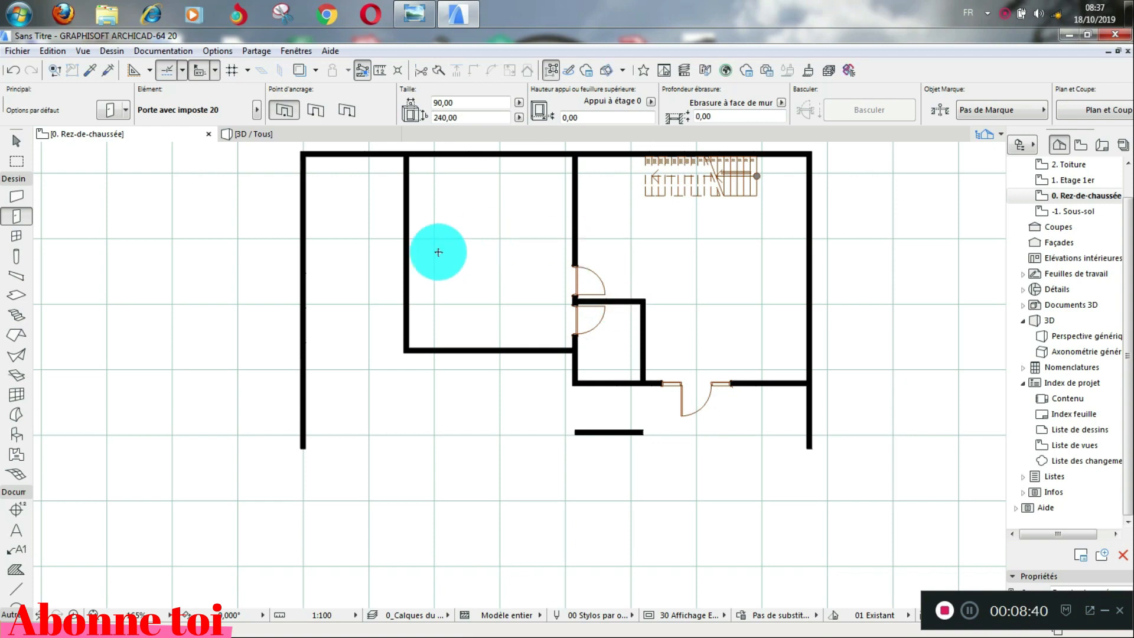
- Choose the object "Disposition lit 20" from the "Dispositions mobilier 20" library folder and apply its settings
{"action": "scroll", "coordinate": [531, 246], "scroll_direction": "down", "scroll_amount": 2}
{"action": "scroll", "coordinate": [544, 242], "scroll_direction": "up", "scroll_amount": 2}
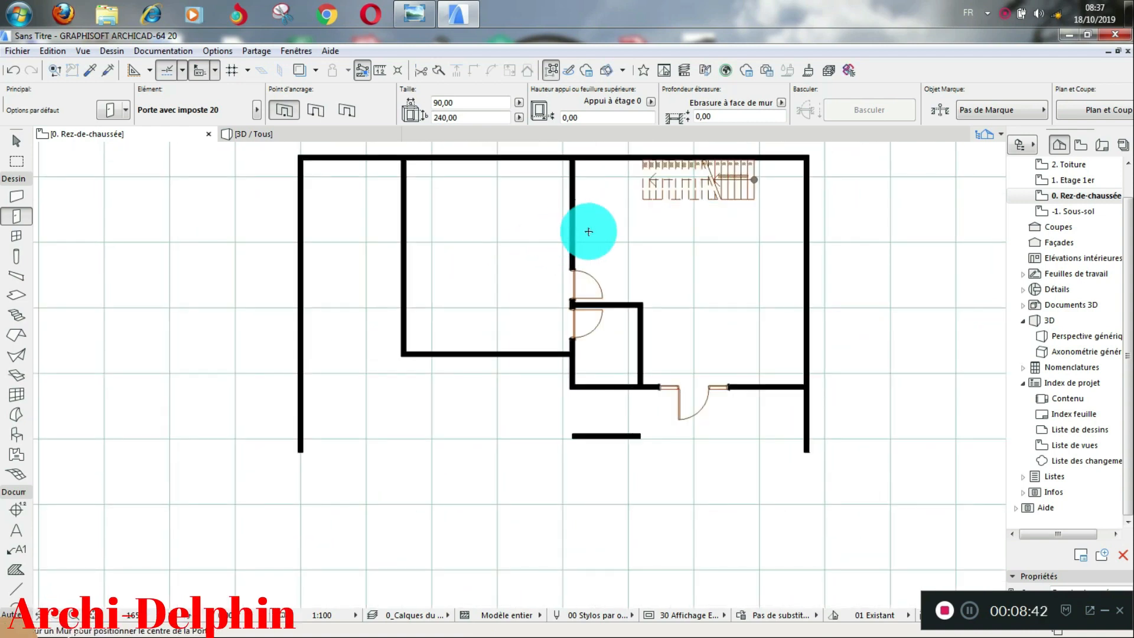
{"action": "scroll", "coordinate": [587, 228], "scroll_direction": "down", "scroll_amount": 1}
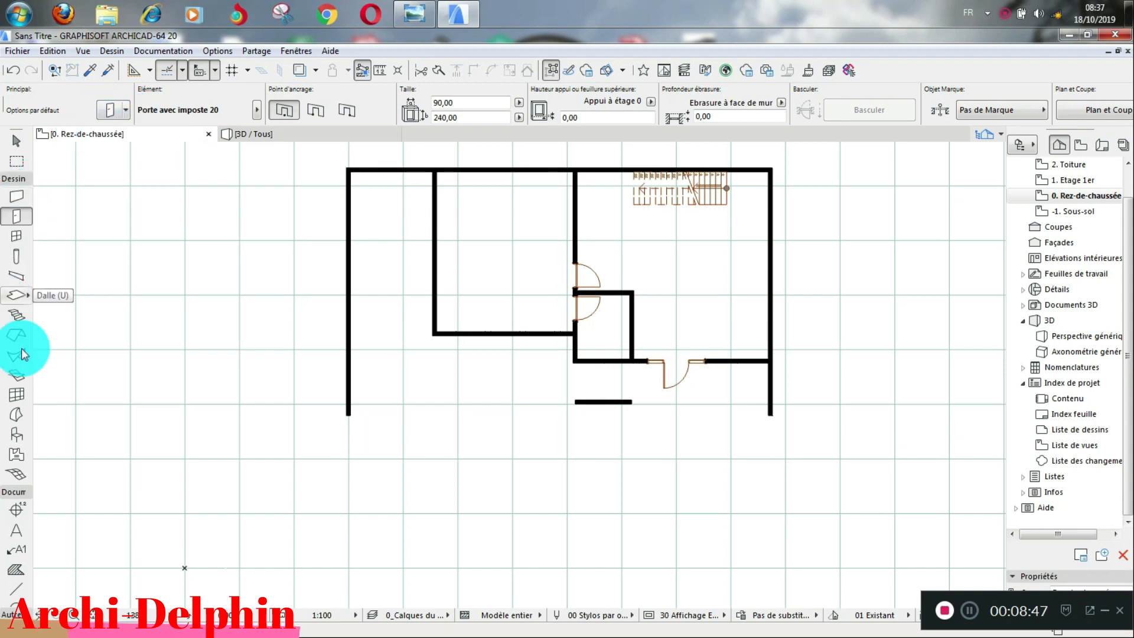
{"action": "left_click", "coordinate": [13, 435]}
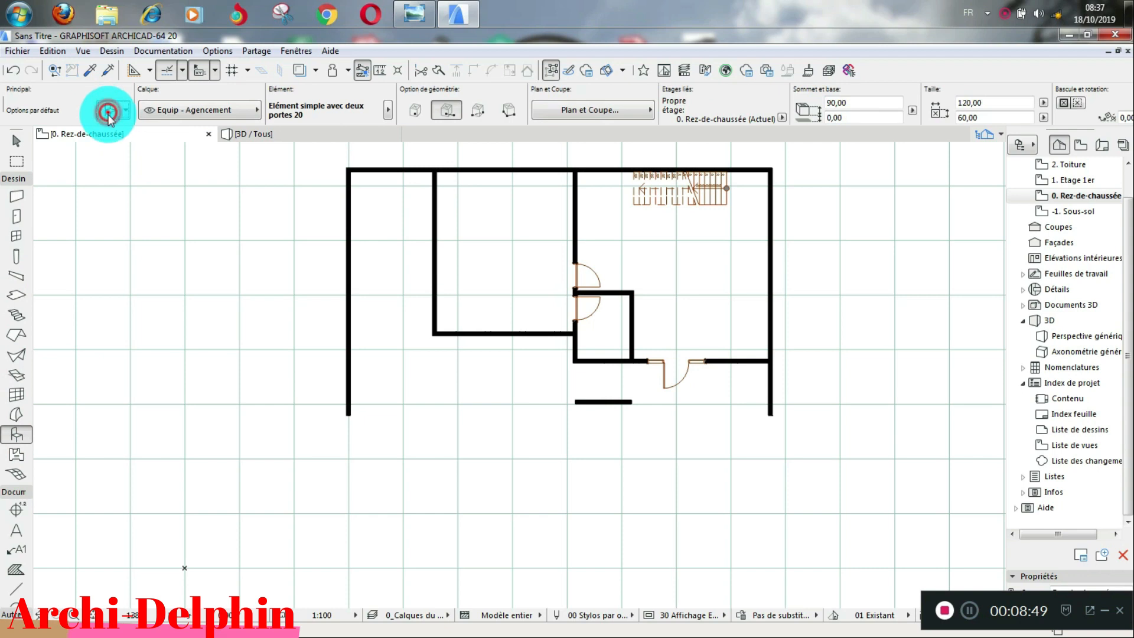
{"action": "left_click", "coordinate": [108, 113]}
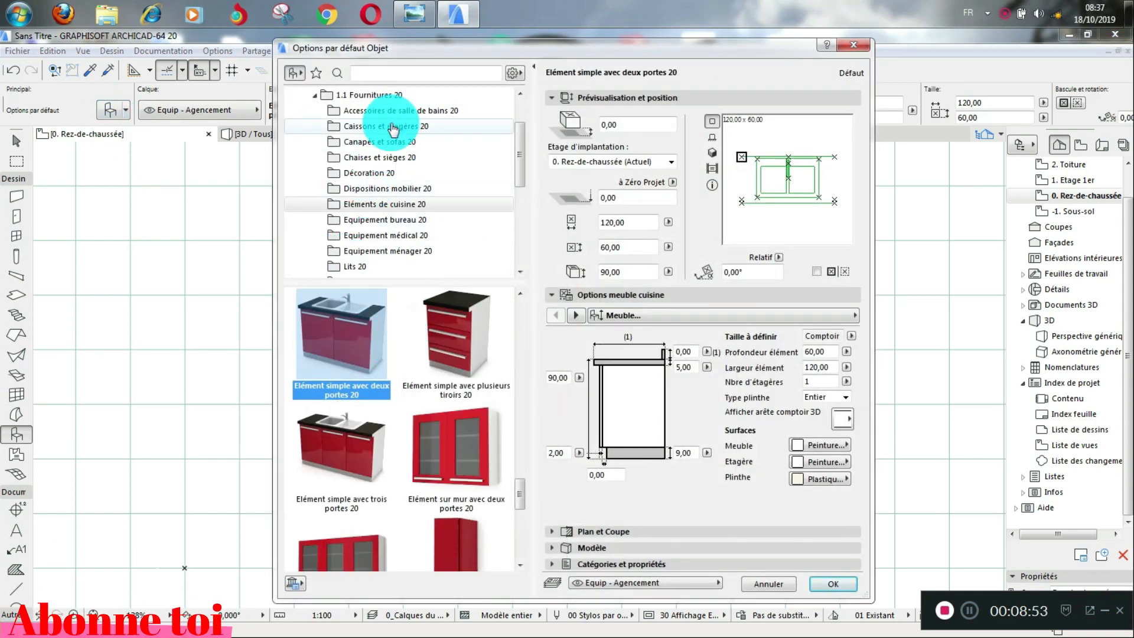
{"action": "left_click", "coordinate": [381, 187]}
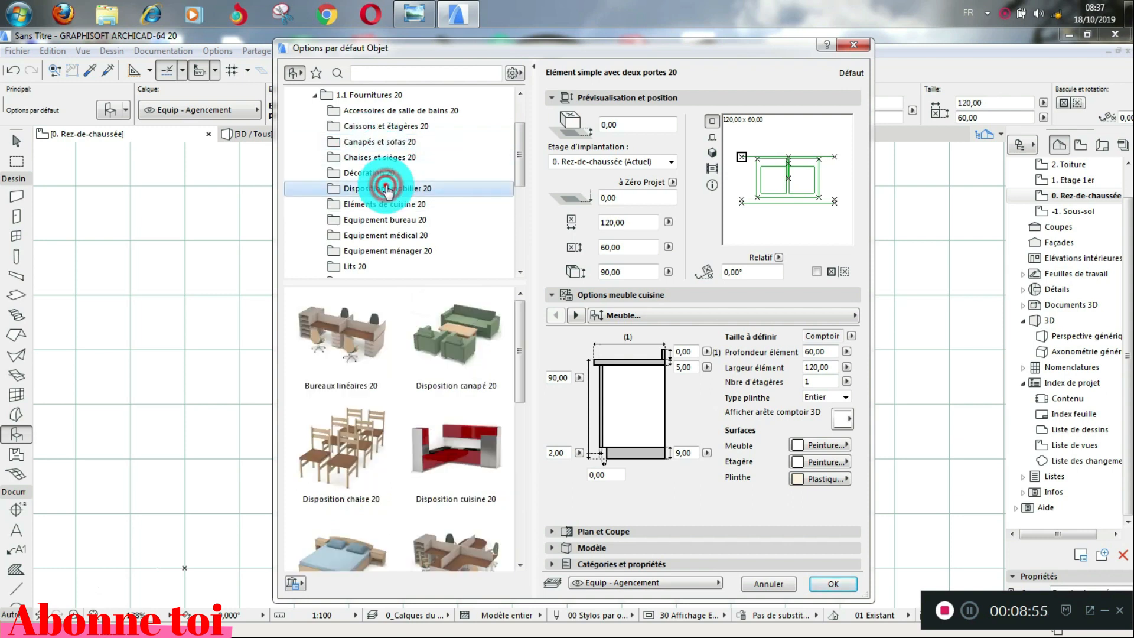
{"action": "left_click", "coordinate": [353, 540]}
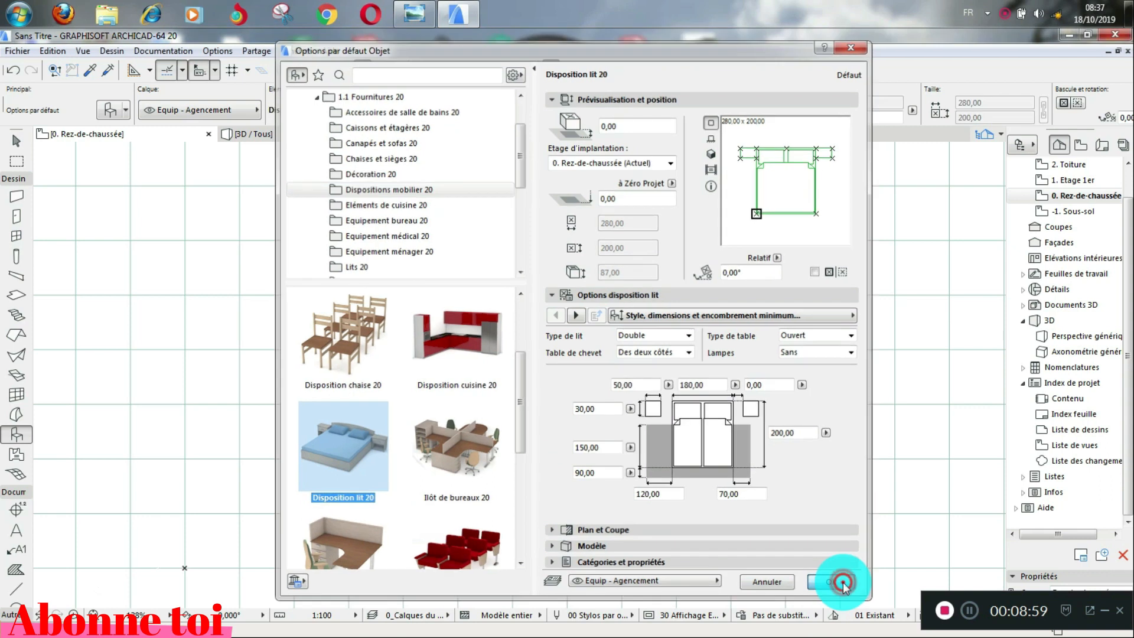
{"action": "left_click", "coordinate": [832, 583]}
- Place the bed object rotated 180° in the middle room, against the inner face of the upper wall
{"action": "scroll", "coordinate": [443, 243], "scroll_direction": "up", "scroll_amount": 2}
{"action": "scroll", "coordinate": [476, 264], "scroll_direction": "down", "scroll_amount": 2}
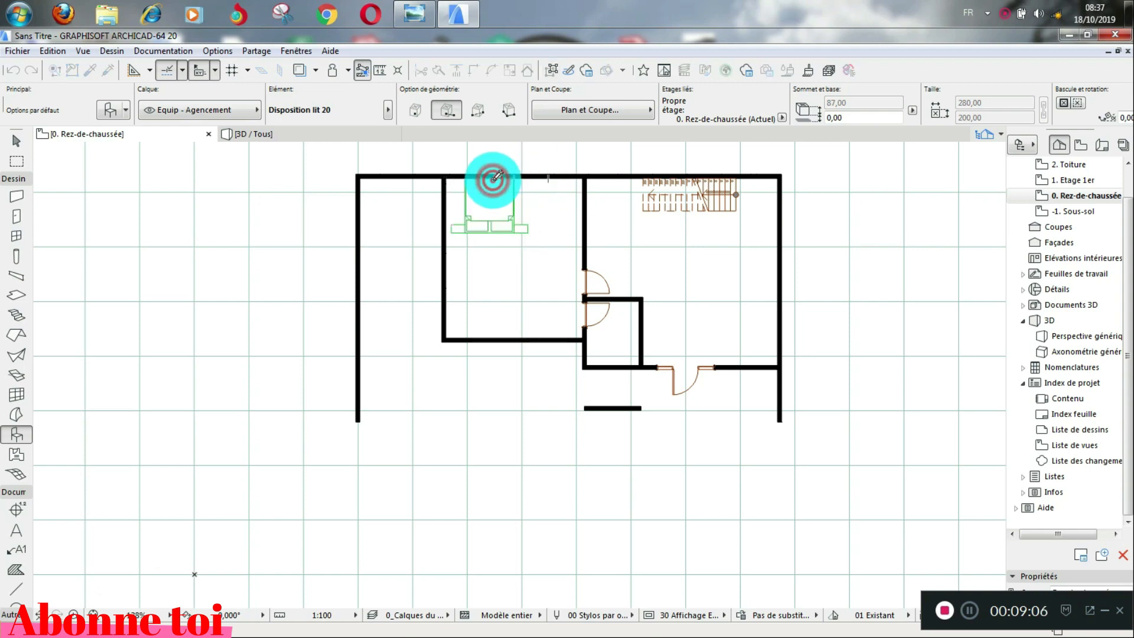
{"action": "left_click", "coordinate": [495, 176]}
- Mirror the bed about a horizontal axis through its middle so that its headboard faces the upper wall
{"action": "left_click", "coordinate": [494, 194], "text": "shift"}
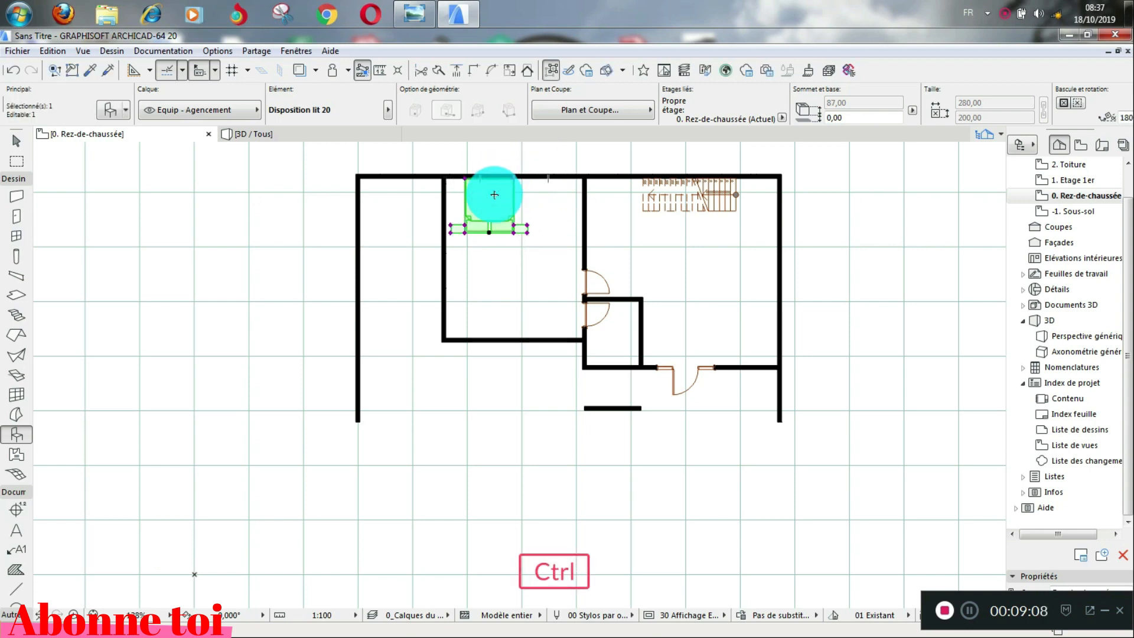
{"action": "key", "text": "ctrl+y"}
{"action": "left_click", "coordinate": [494, 205]}
{"action": "left_click", "coordinate": [529, 205]}
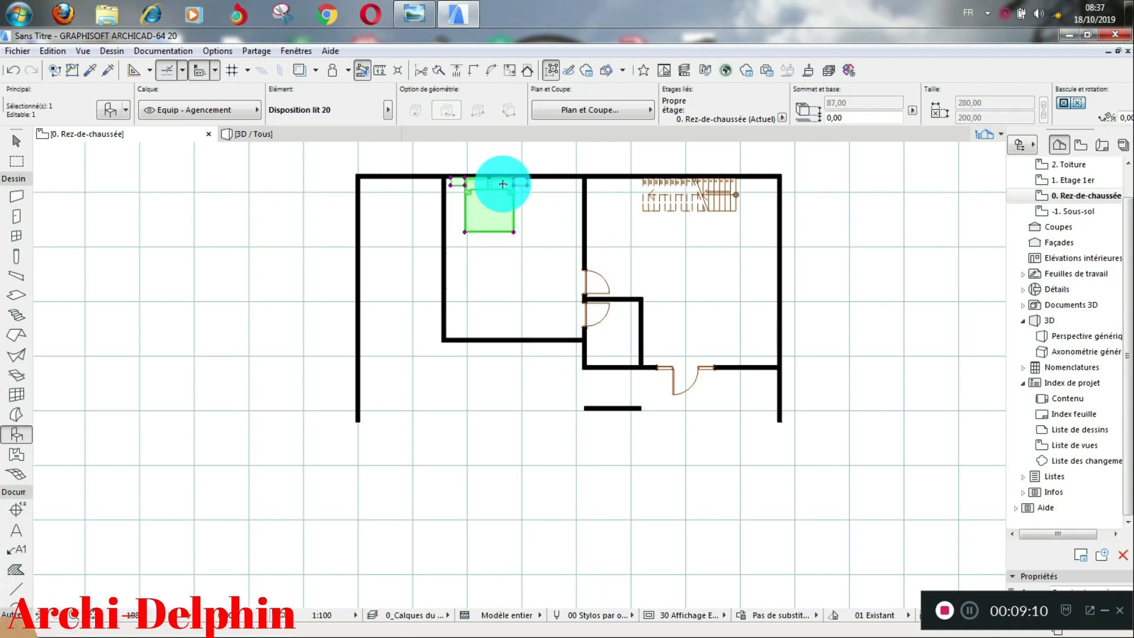
- Move the bed along the upper wall to about the middle of the middle room
{"action": "scroll", "coordinate": [502, 183], "scroll_direction": "up", "scroll_amount": 3}
{"action": "left_click", "coordinate": [478, 173]}
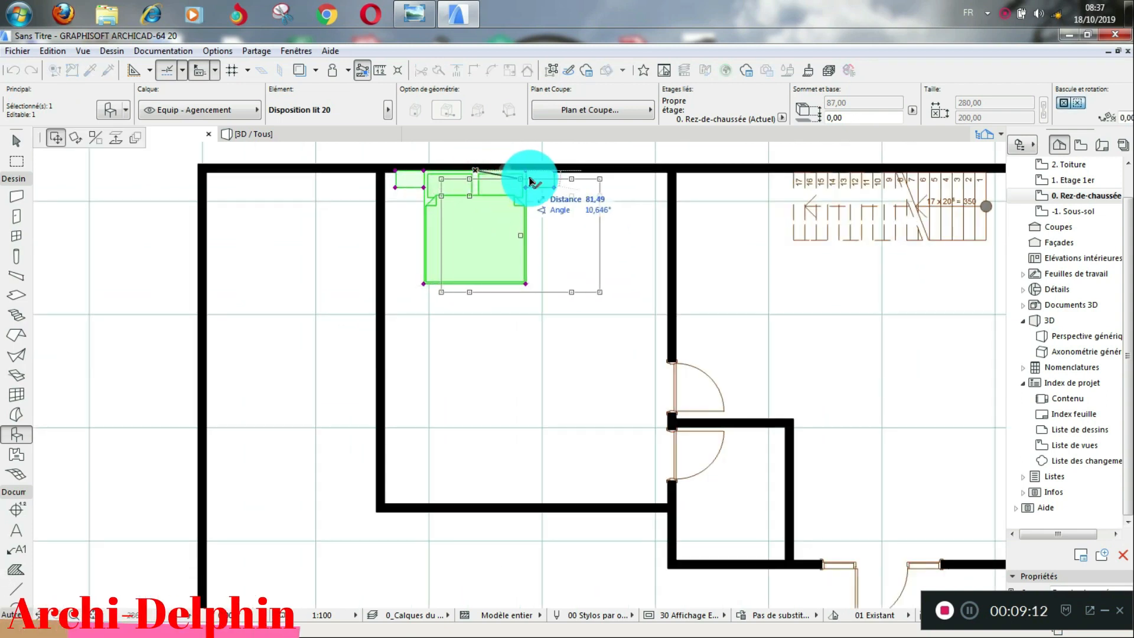
{"action": "left_click", "coordinate": [538, 175]}
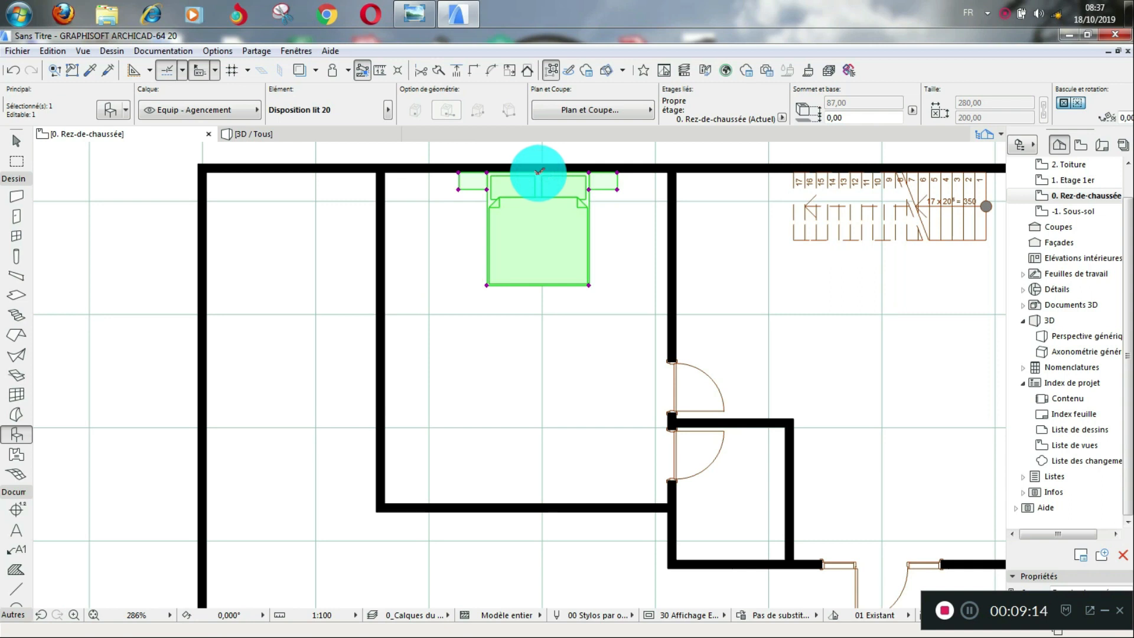
{"action": "left_click", "coordinate": [538, 175]}
{"action": "left_click", "coordinate": [527, 173]}
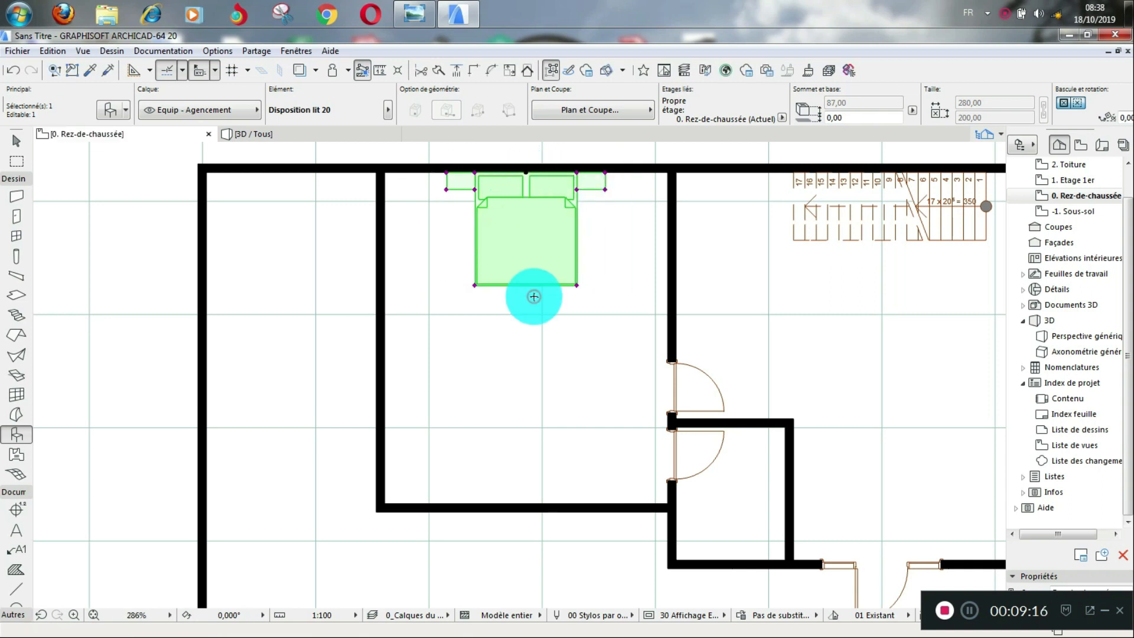
{"action": "key", "text": "Escape"}
{"action": "scroll", "coordinate": [545, 263], "scroll_direction": "down", "scroll_amount": 3}
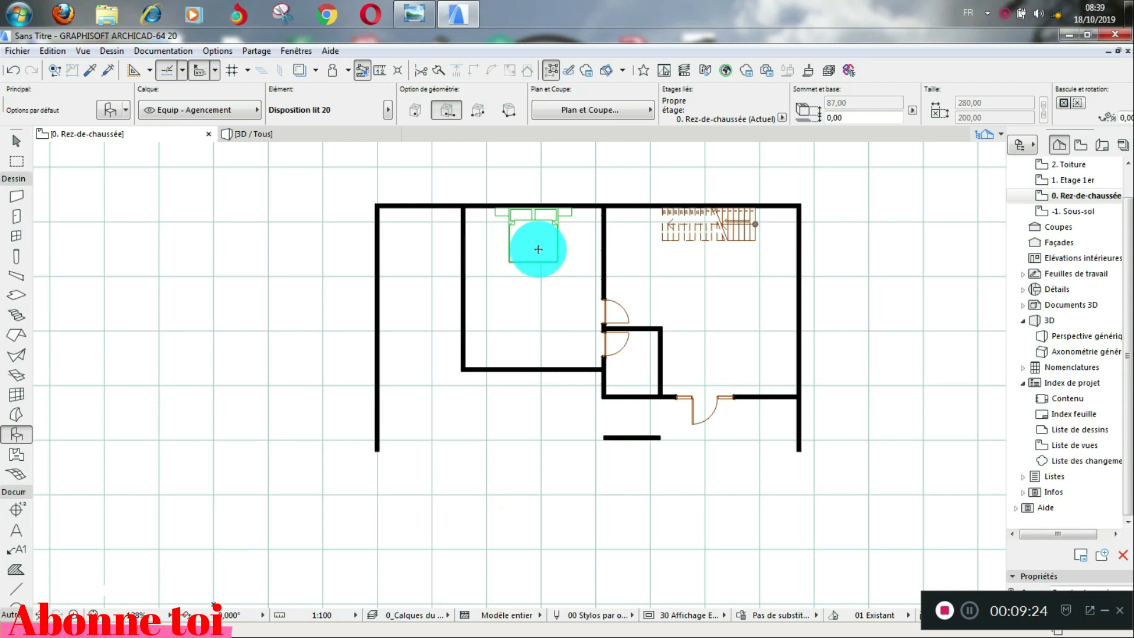
- Move the bed to the middle room's left wall and rotate it 90° so the headboard stands against that wall
{"action": "left_click", "coordinate": [522, 237], "text": "shift"}
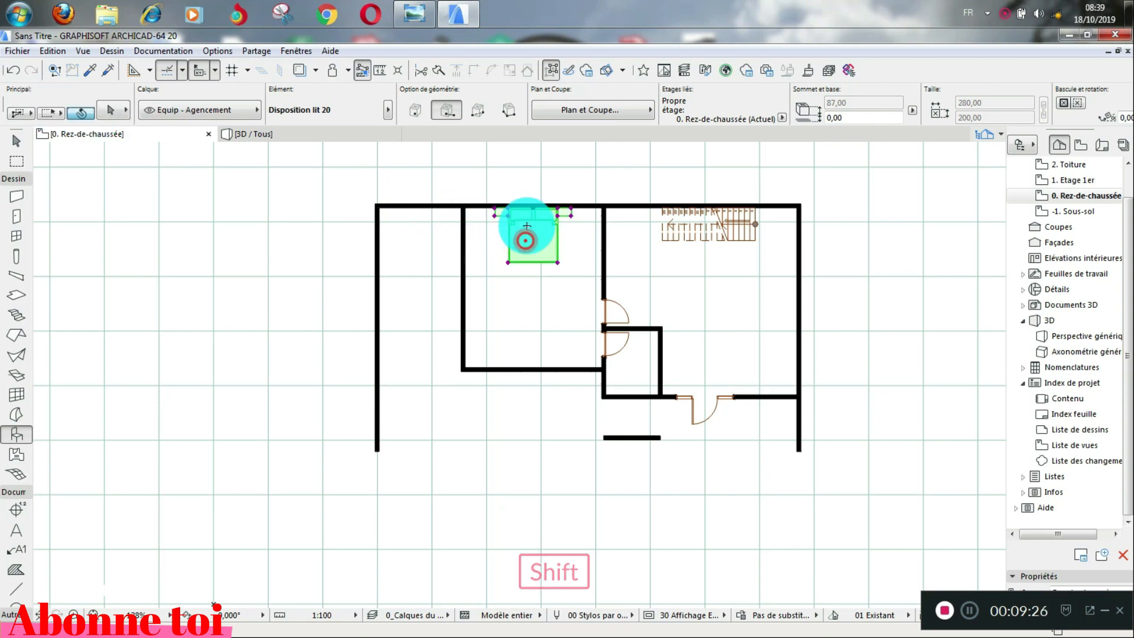
{"action": "left_click", "coordinate": [533, 205]}
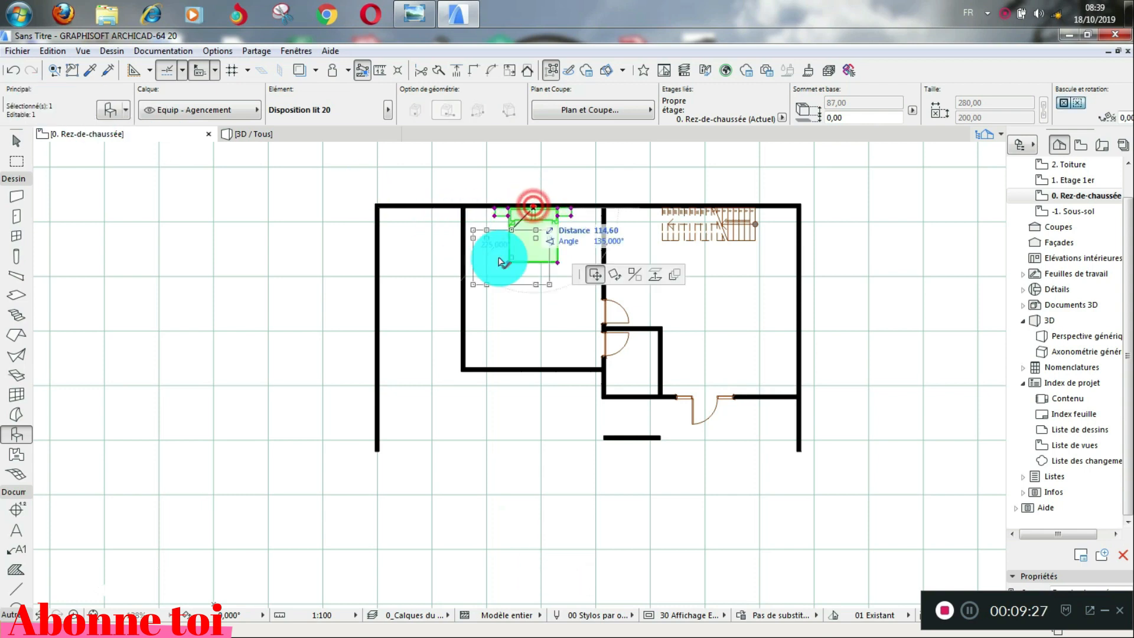
{"action": "left_click", "coordinate": [466, 289]}
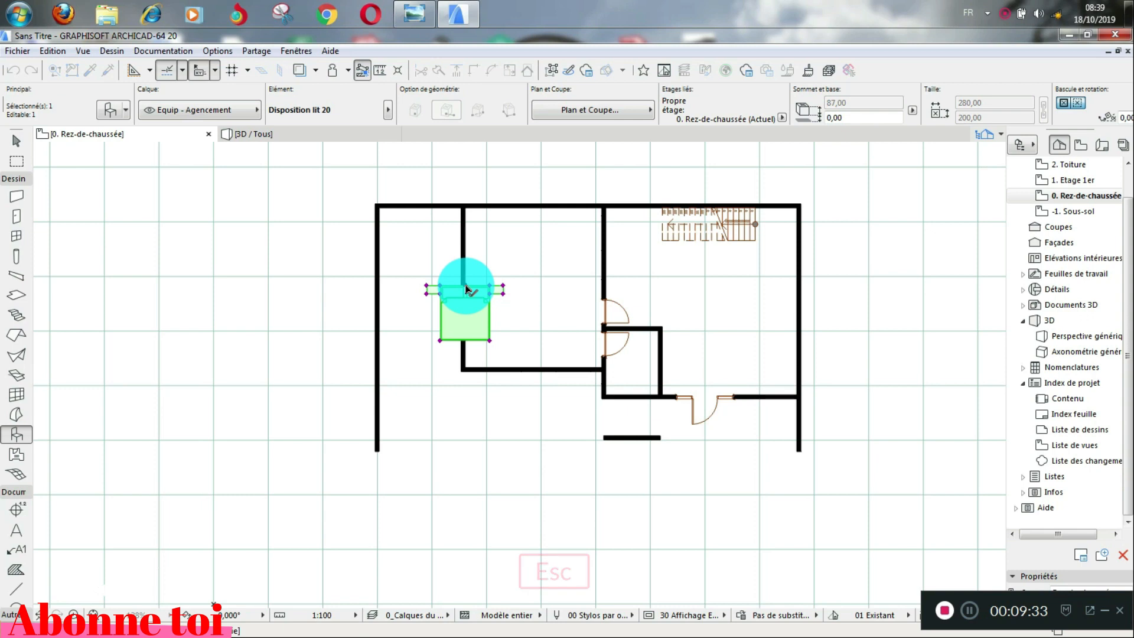
{"action": "key", "text": "Escape"}
{"action": "key", "text": "ctrl+m"}
{"action": "left_click", "coordinate": [465, 286]}
{"action": "left_click", "coordinate": [484, 302]}
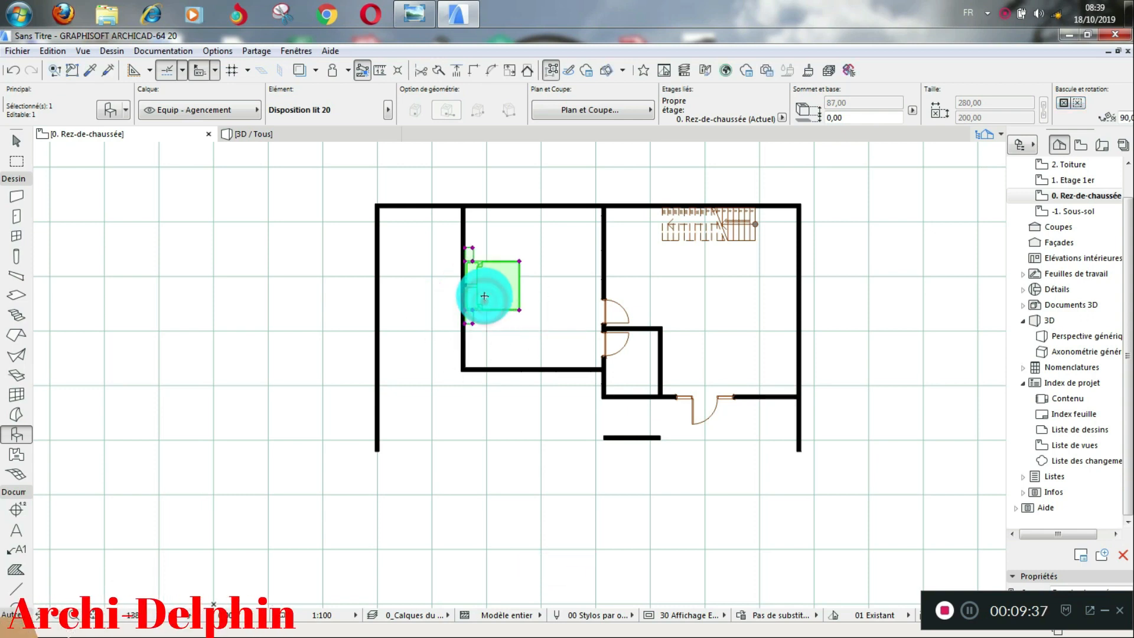
{"action": "scroll", "coordinate": [483, 299], "scroll_direction": "up", "scroll_amount": 4}
{"action": "scroll", "coordinate": [447, 364], "scroll_direction": "up", "scroll_amount": 5}
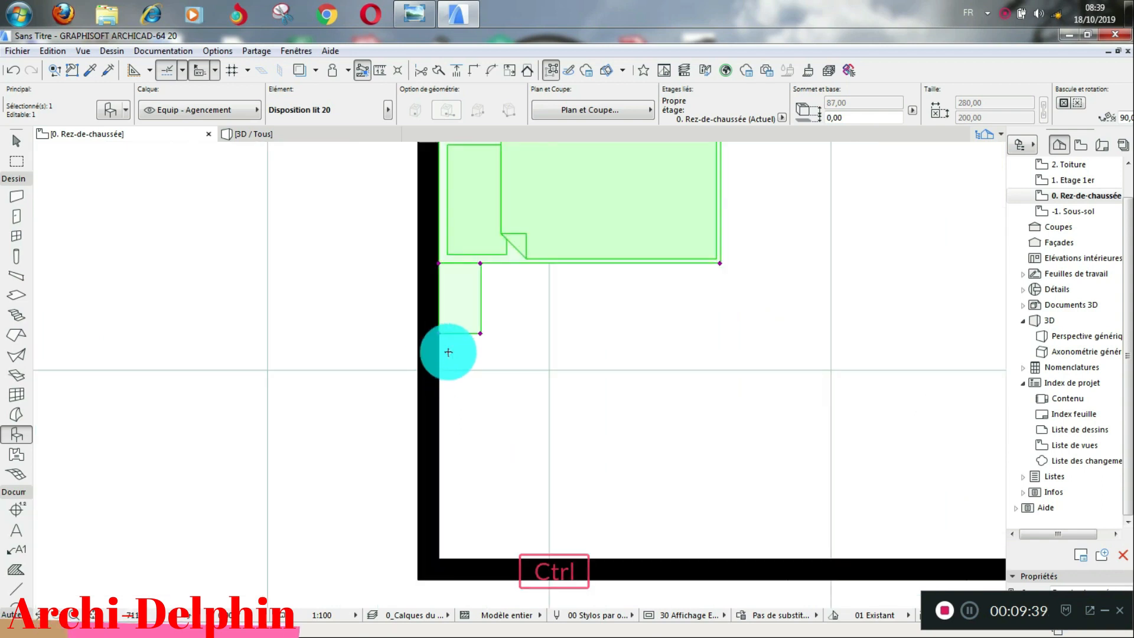
{"action": "scroll", "coordinate": [446, 350], "scroll_direction": "down", "scroll_amount": 5}
{"action": "scroll", "coordinate": [557, 299], "scroll_direction": "down", "scroll_amount": 4}
- Move the "Lavabo 20" washbasin against the inner face of the bathroom's right wall
{"action": "key", "text": "ctrl+m"}
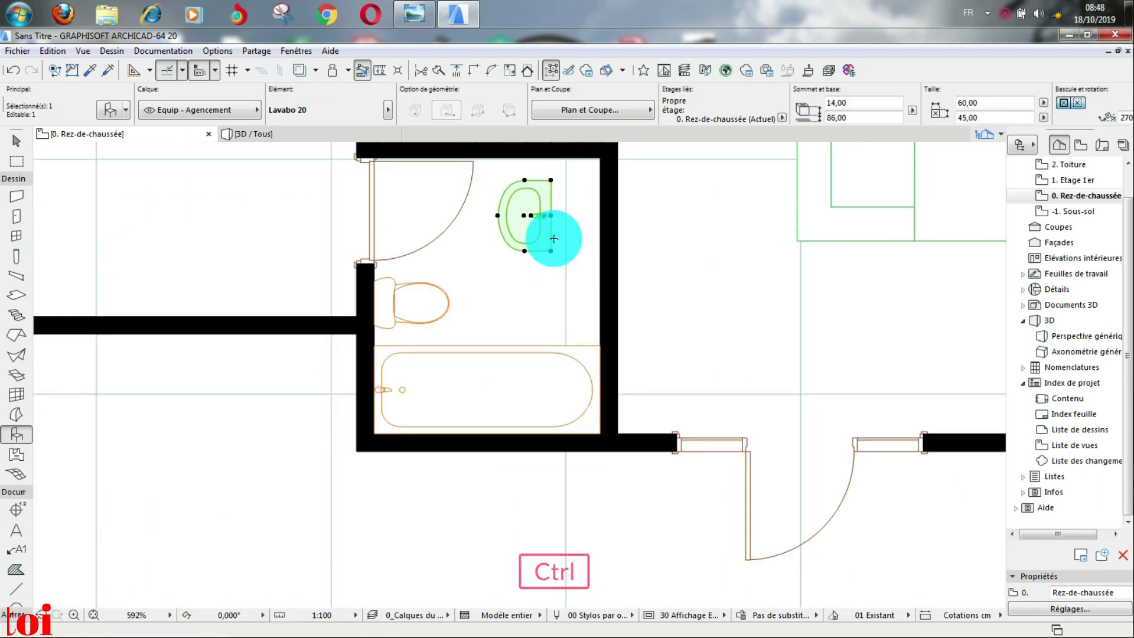
{"action": "left_click", "coordinate": [550, 216]}
{"action": "left_click", "coordinate": [600, 221]}
{"action": "key", "text": "Escape"}
{"action": "scroll", "coordinate": [547, 260], "scroll_direction": "down", "scroll_amount": 2}
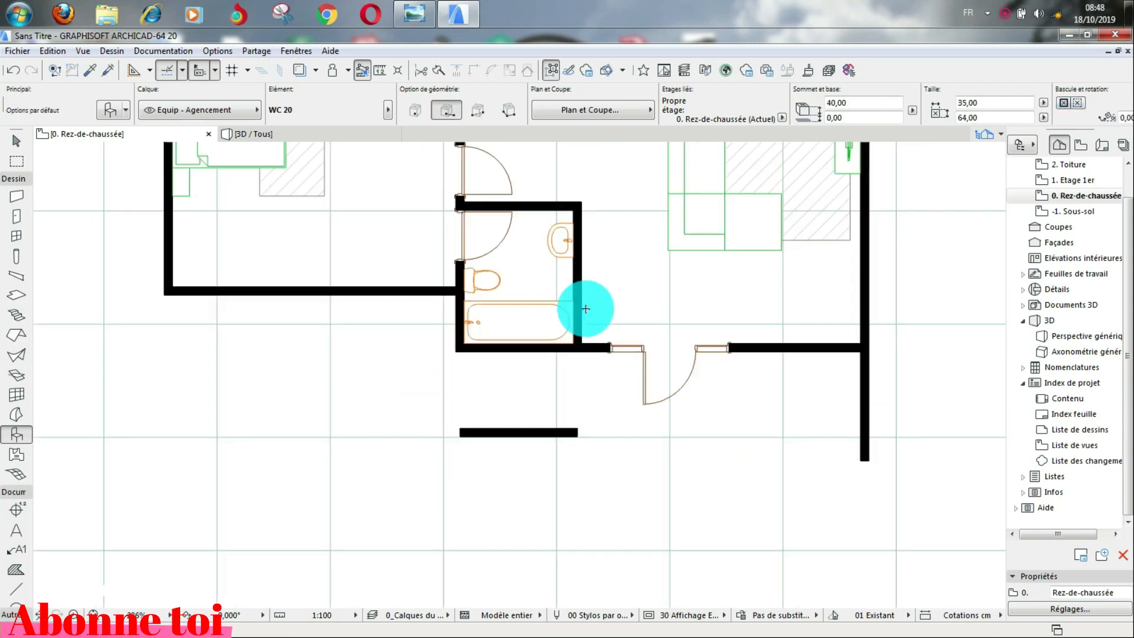
{"action": "scroll", "coordinate": [532, 278], "scroll_direction": "down", "scroll_amount": 6}
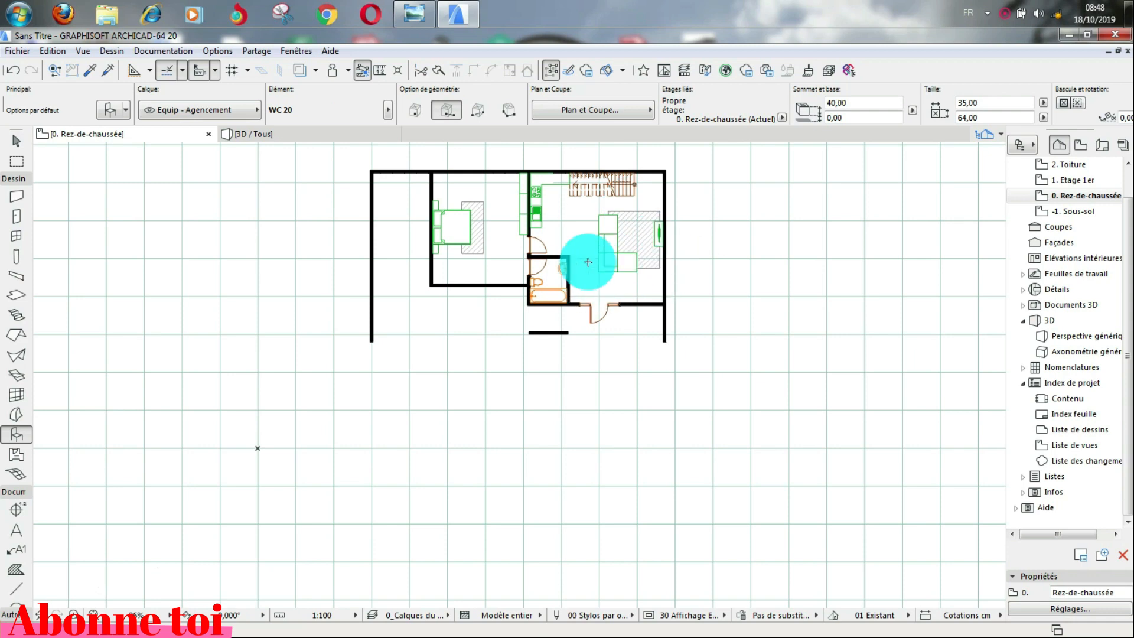
{"action": "right_click", "coordinate": [1001, 16]}
{"action": "left_click", "coordinate": [1004, 26]}
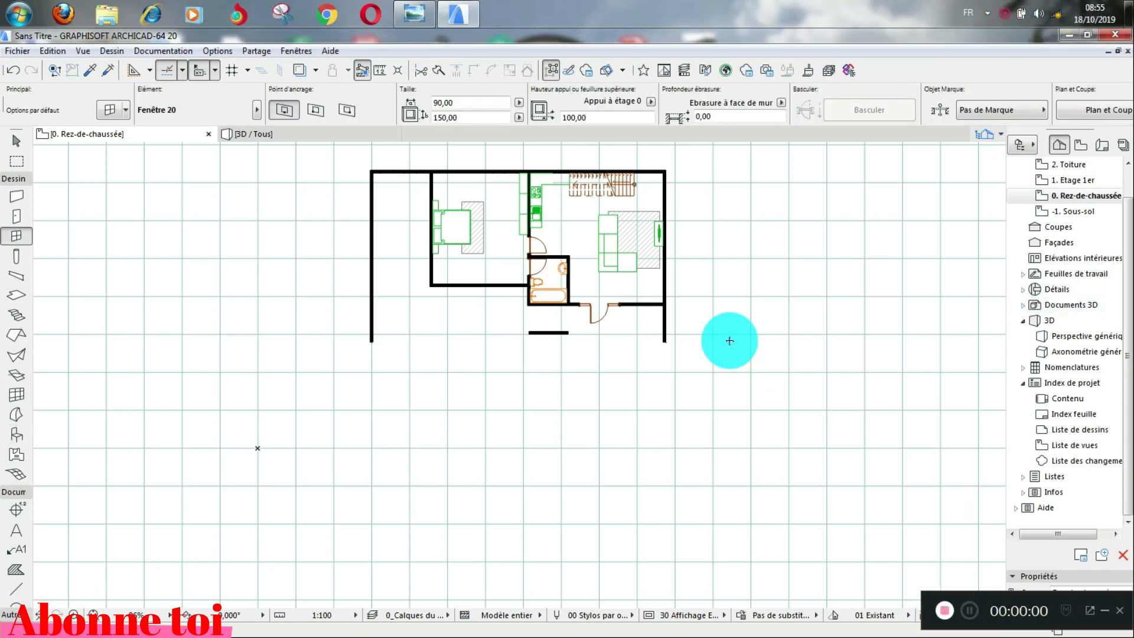
- Choose the window "Fenêtre verticale à châssis multiples 20" from "Fenêtres basiques 20" and set its number of panels to 3
{"action": "scroll", "coordinate": [514, 295], "scroll_direction": "up", "scroll_amount": 3}
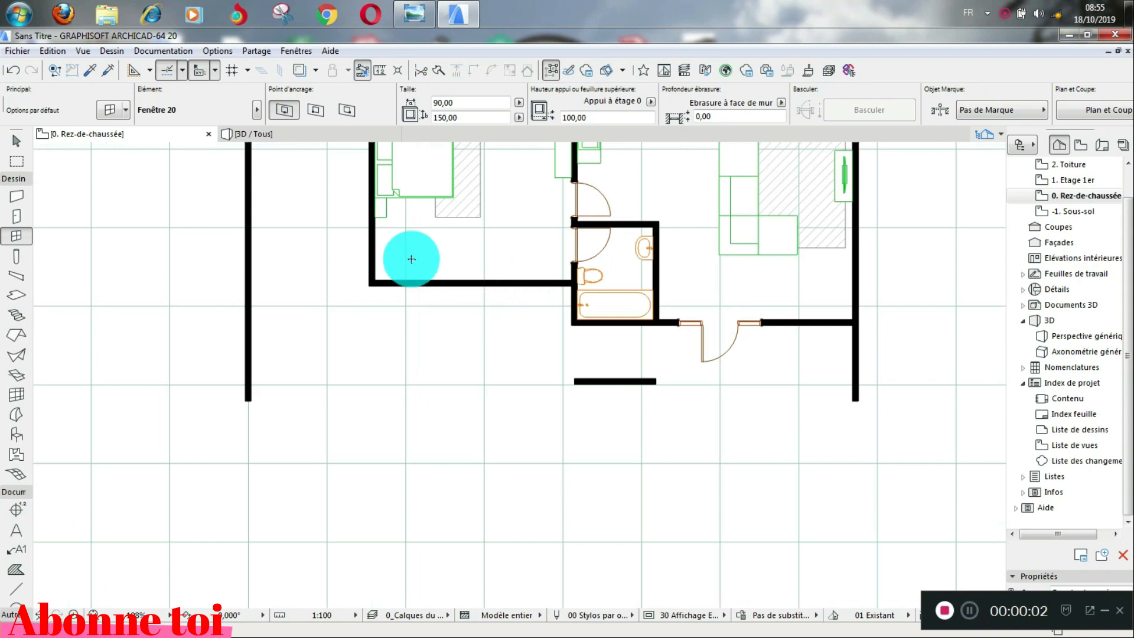
{"action": "left_click", "coordinate": [109, 110]}
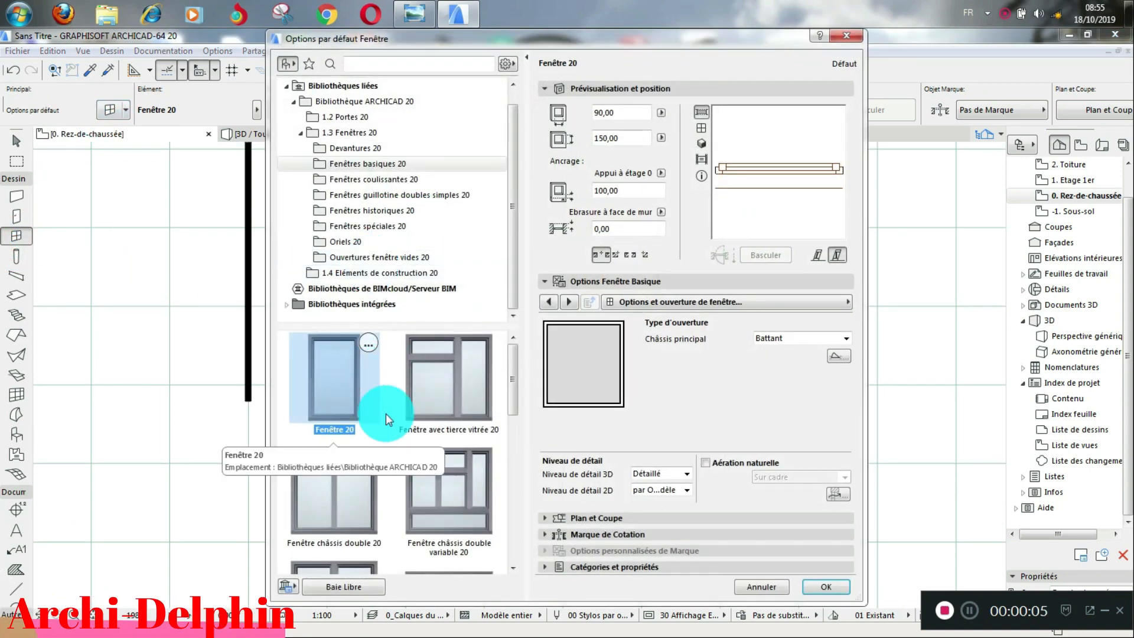
{"action": "left_click_drag", "start_coordinate": [513, 376], "coordinate": [480, 526]}
{"action": "left_click", "coordinate": [328, 507]}
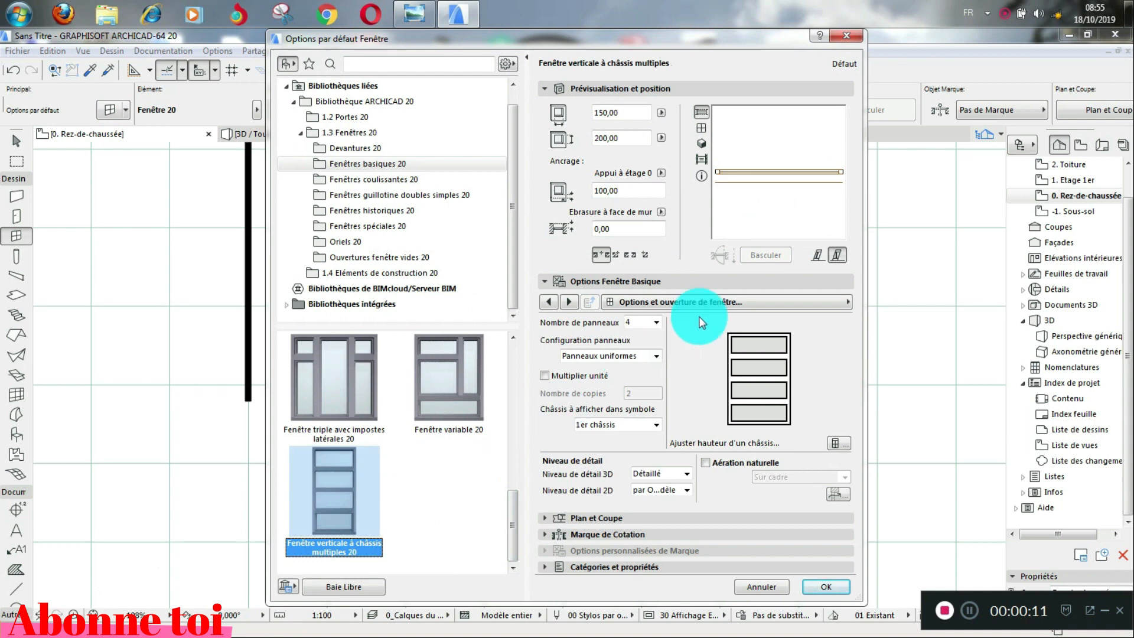
{"action": "left_click", "coordinate": [661, 322]}
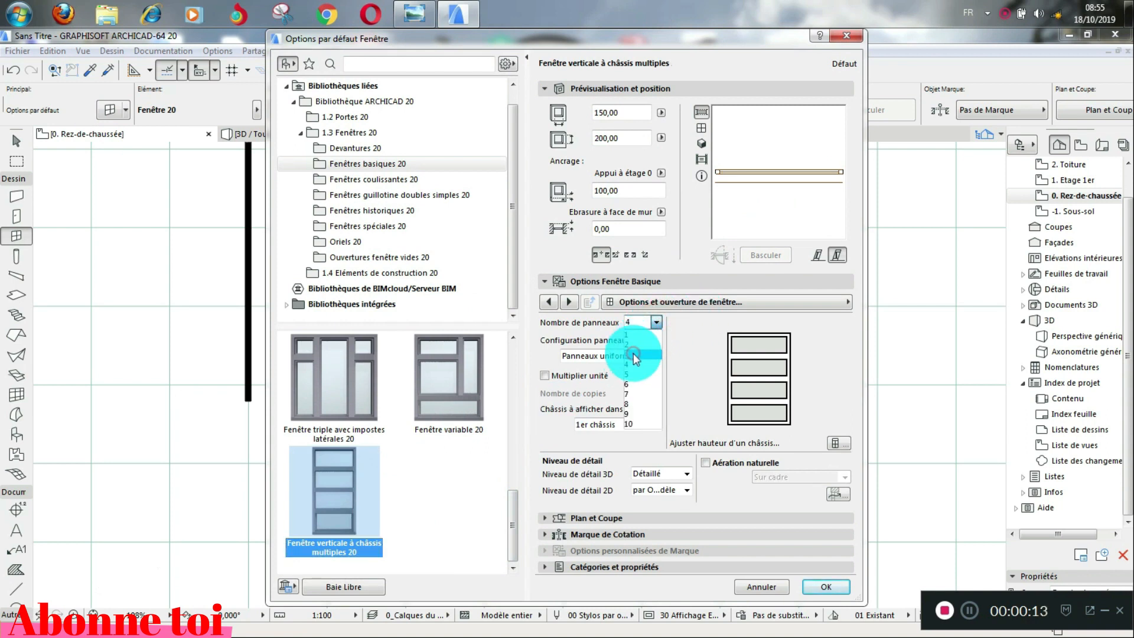
{"action": "left_click", "coordinate": [633, 355]}
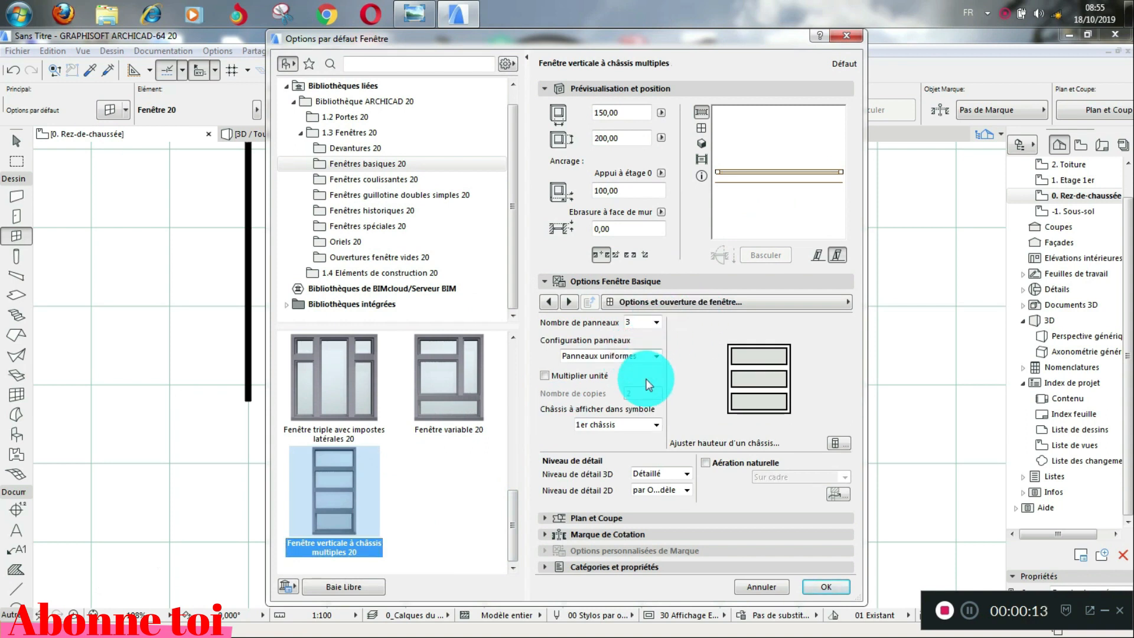
- Set the window's height to 230 and its sill height to 20, and apply the settings
{"action": "left_click", "coordinate": [625, 136]}
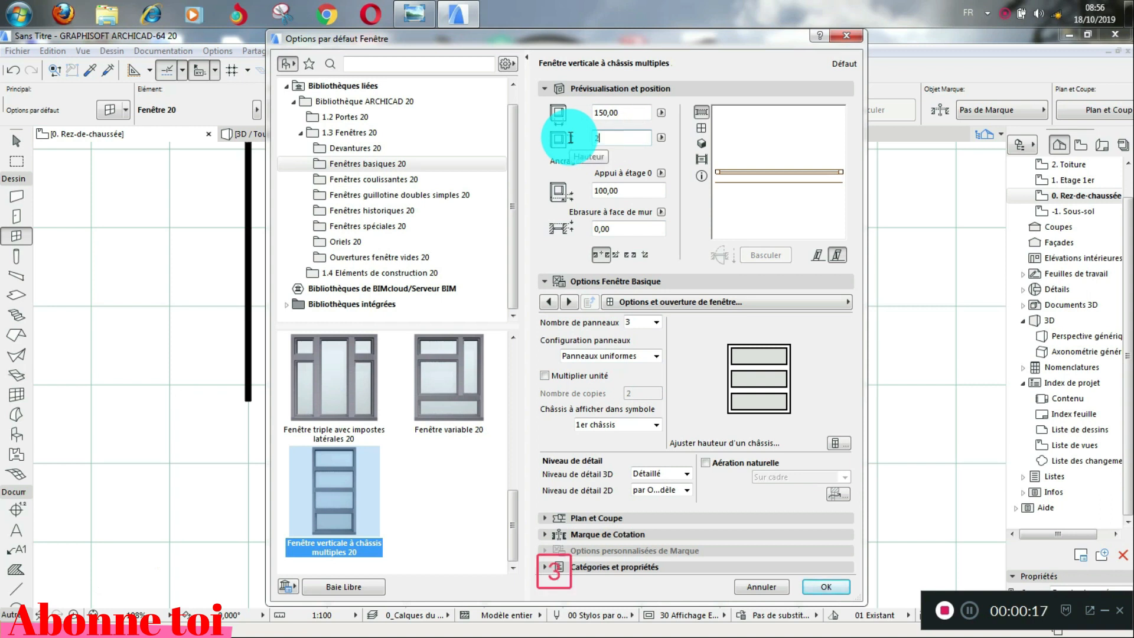
{"action": "type", "text": "230"}
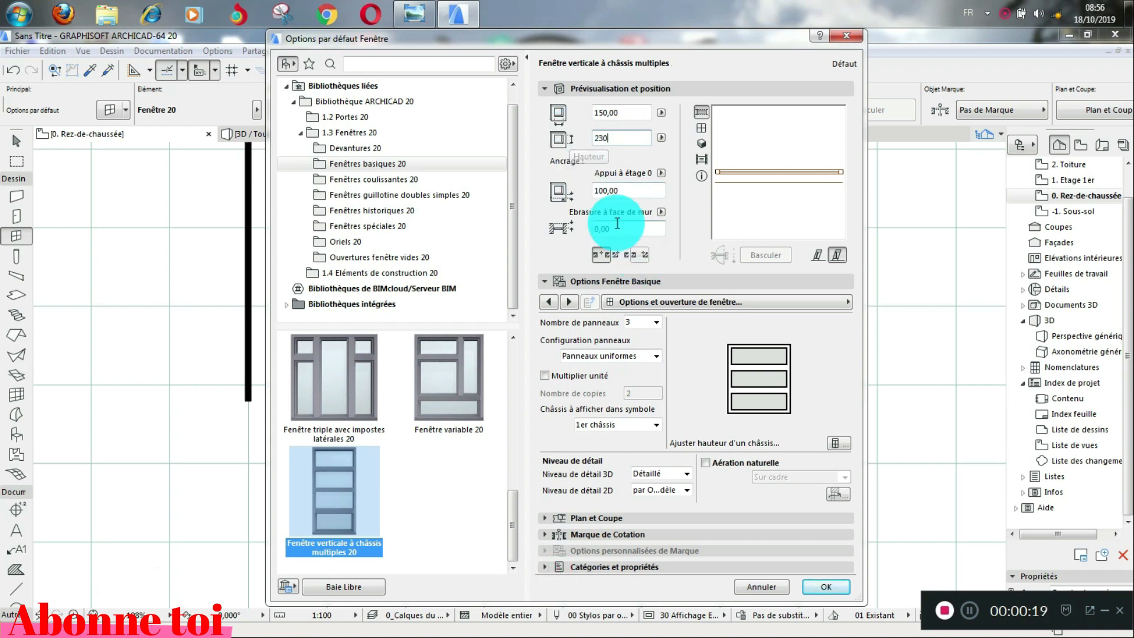
{"action": "left_click", "coordinate": [627, 191]}
{"action": "type", "text": "20"}
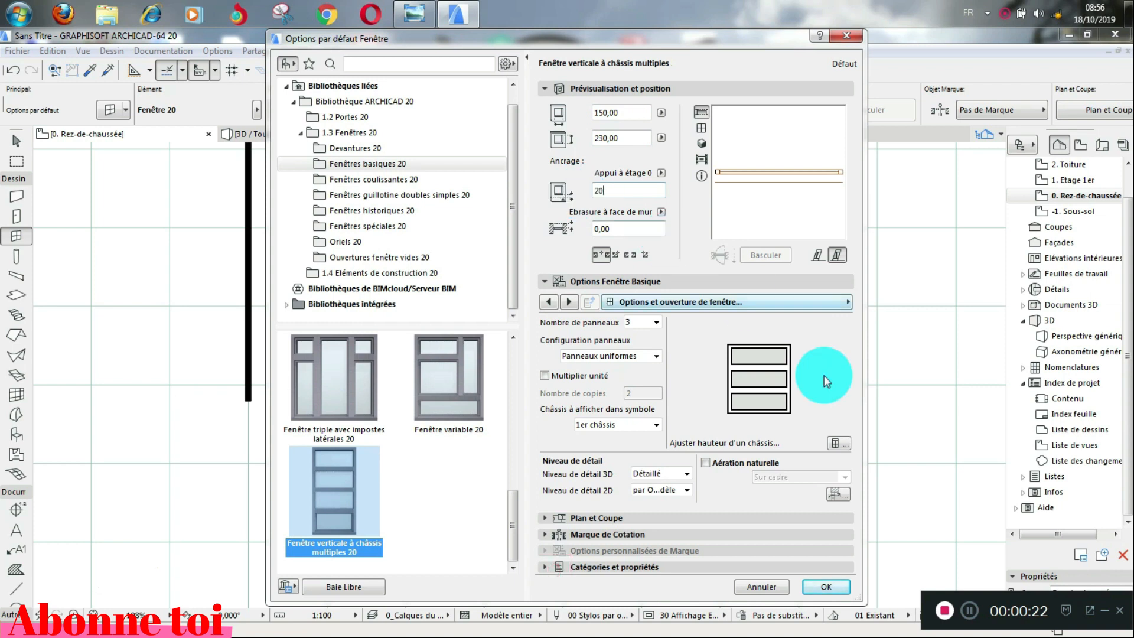
{"action": "left_click", "coordinate": [824, 587]}
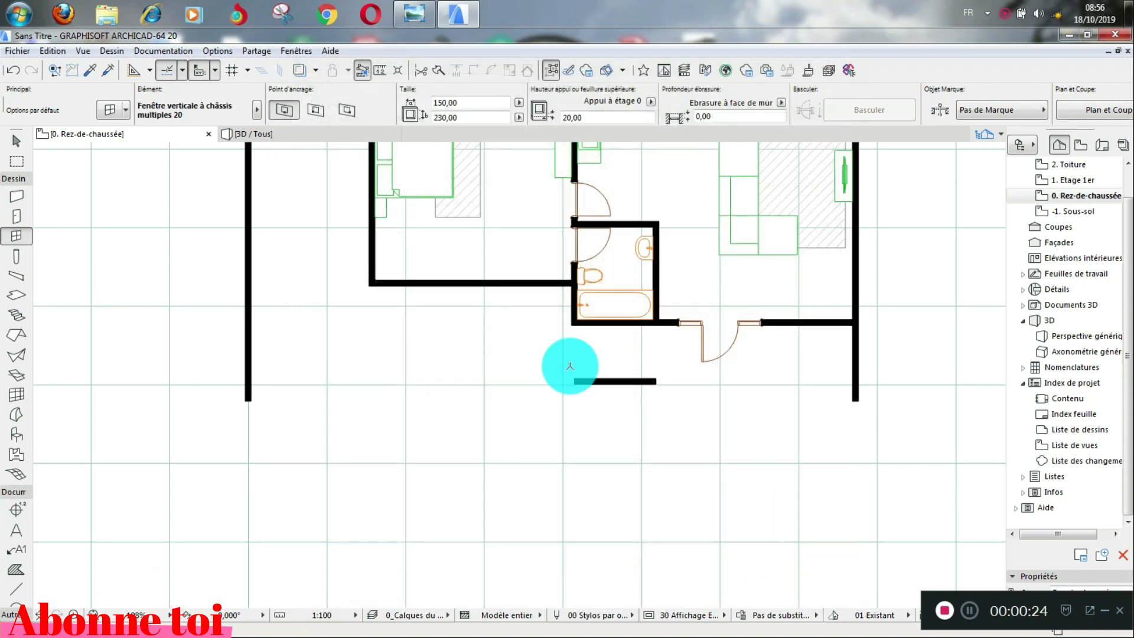
- Place the window in the bedroom's lower wall, near its right end beside the bathroom
{"action": "scroll", "coordinate": [531, 284], "scroll_direction": "up", "scroll_amount": 1}
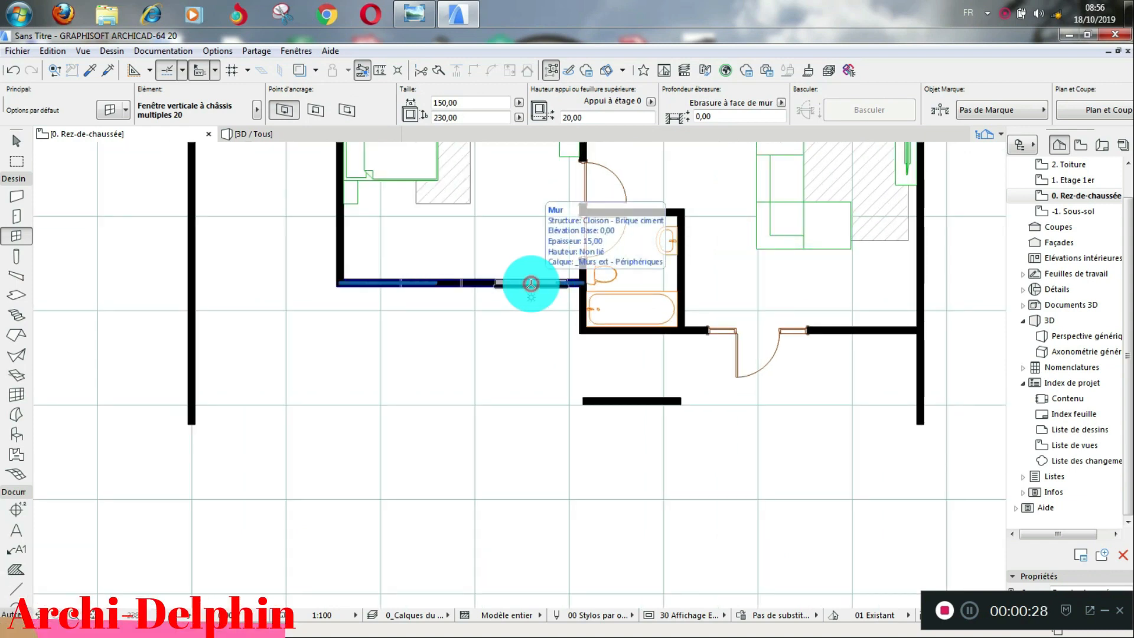
{"action": "left_click", "coordinate": [531, 284]}
{"action": "left_click", "coordinate": [539, 306]}
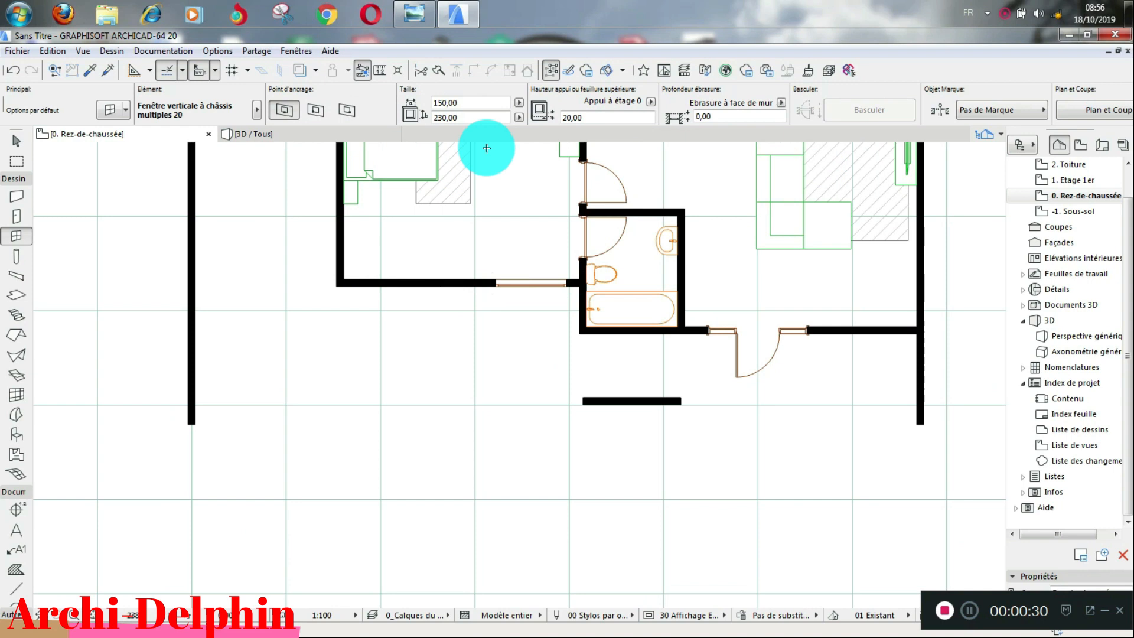
- Examine the placed window in the 3D view and check the front walls in the ground-floor plan
{"action": "left_click", "coordinate": [324, 136]}
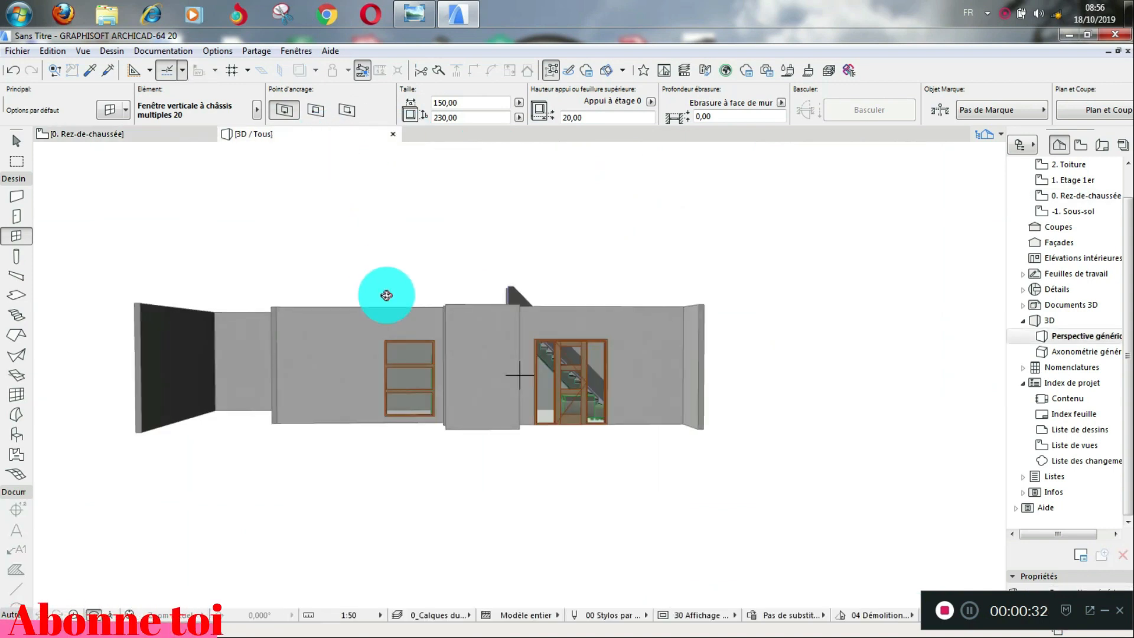
{"action": "scroll", "coordinate": [399, 366], "scroll_direction": "up", "scroll_amount": 3}
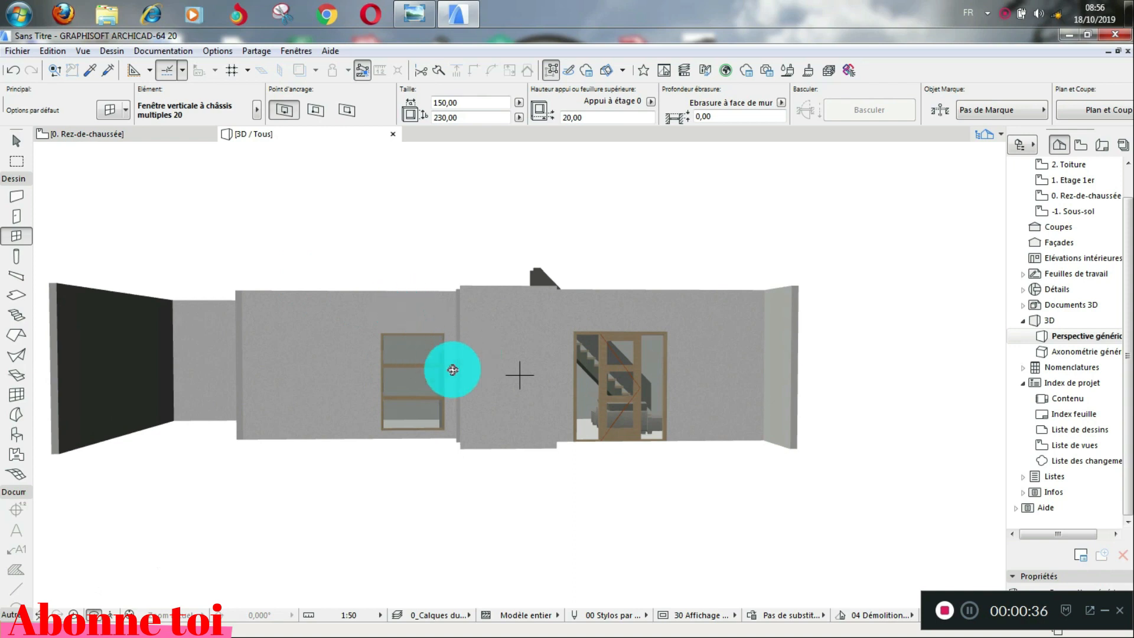
{"action": "left_click_drag", "start_coordinate": [470, 374], "coordinate": [450, 374]}
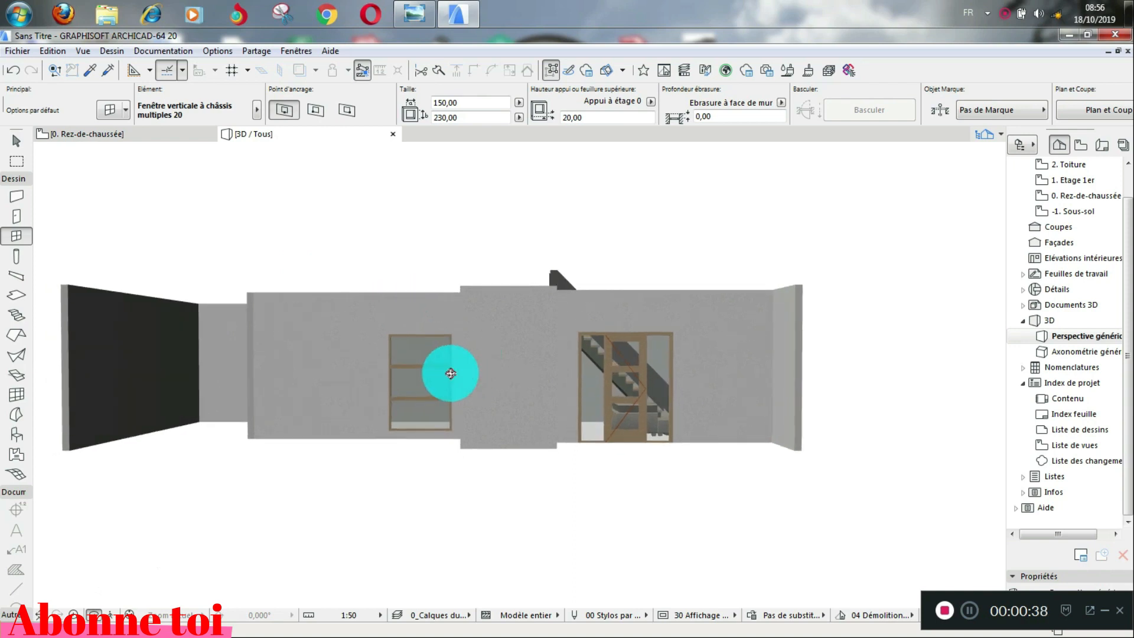
{"action": "left_click", "coordinate": [91, 135]}
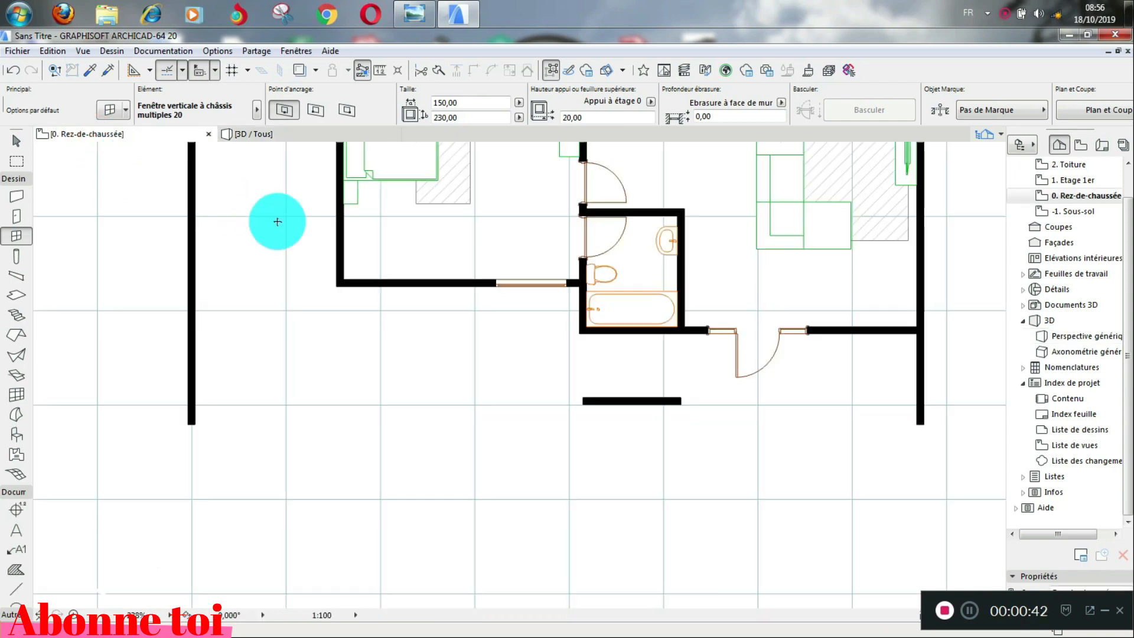
{"action": "scroll", "coordinate": [380, 309], "scroll_direction": "down", "scroll_amount": 2}
{"action": "scroll", "coordinate": [396, 215], "scroll_direction": "up", "scroll_amount": 4}
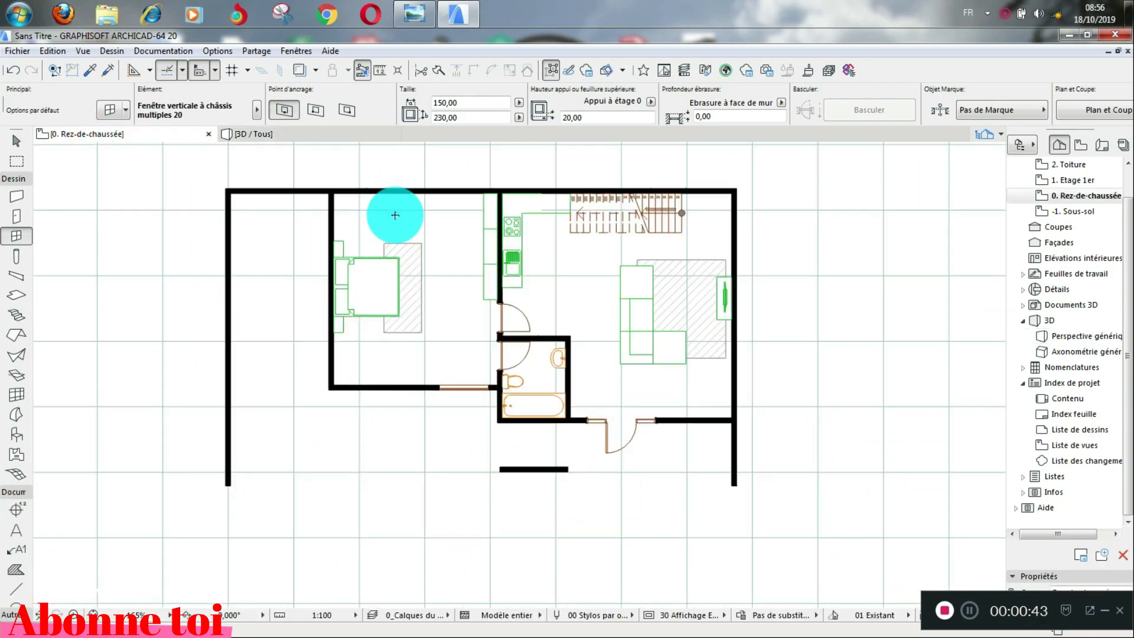
{"action": "scroll", "coordinate": [437, 220], "scroll_direction": "down", "scroll_amount": 2}
{"action": "scroll", "coordinate": [602, 369], "scroll_direction": "up", "scroll_amount": 3}
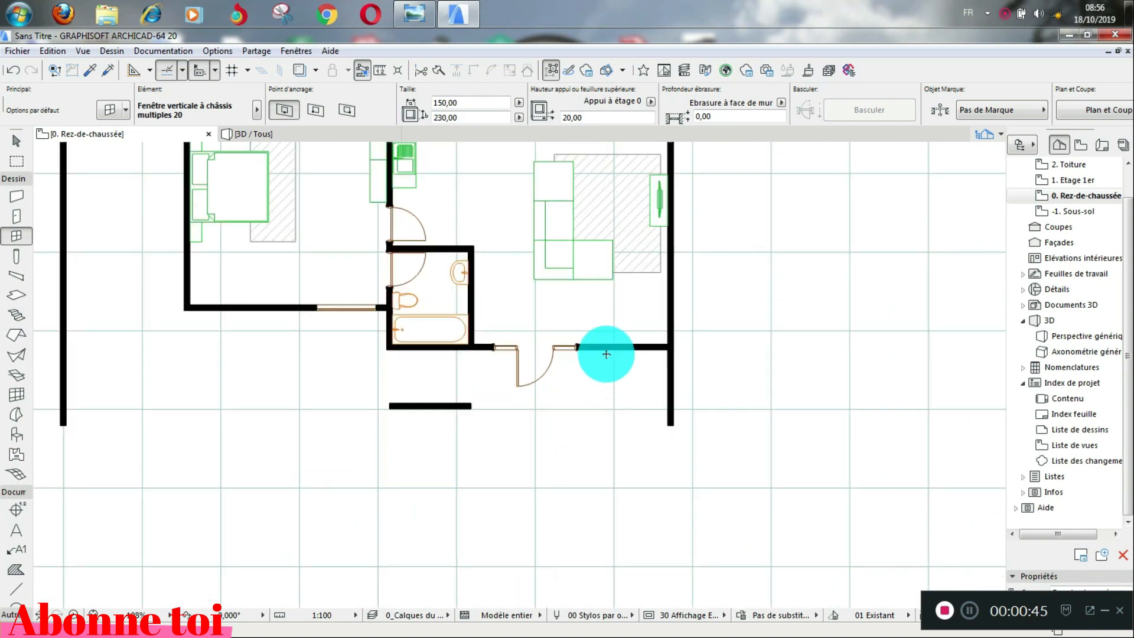
{"action": "left_click", "coordinate": [503, 349]}
{"action": "scroll", "coordinate": [481, 362], "scroll_direction": "up", "scroll_amount": 4}
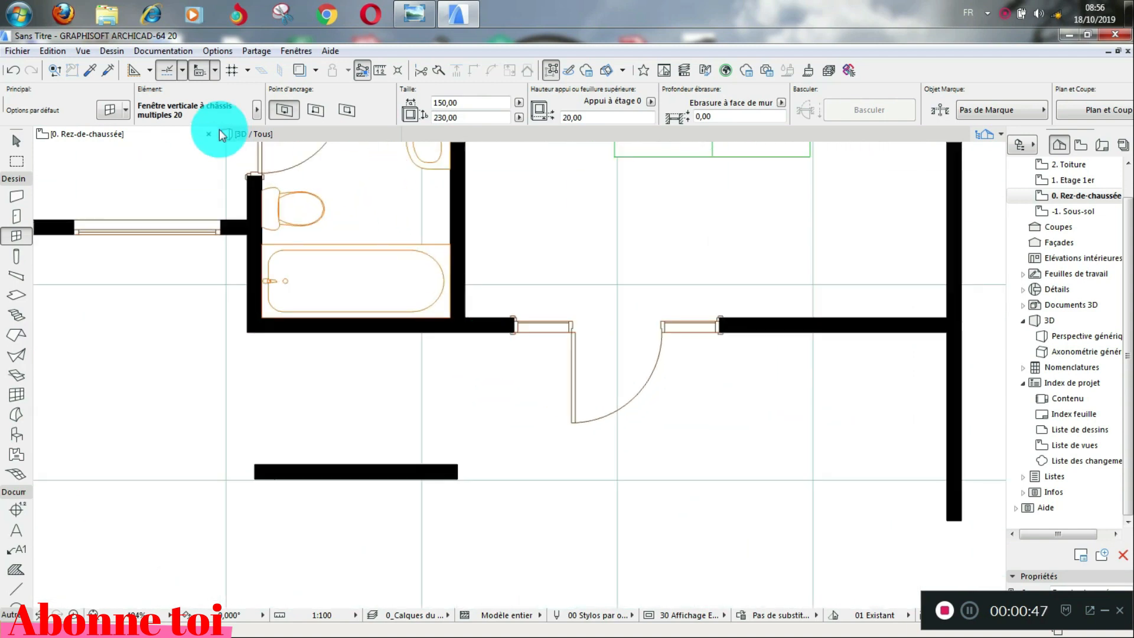
{"action": "scroll", "coordinate": [585, 322], "scroll_direction": "down", "scroll_amount": 4}
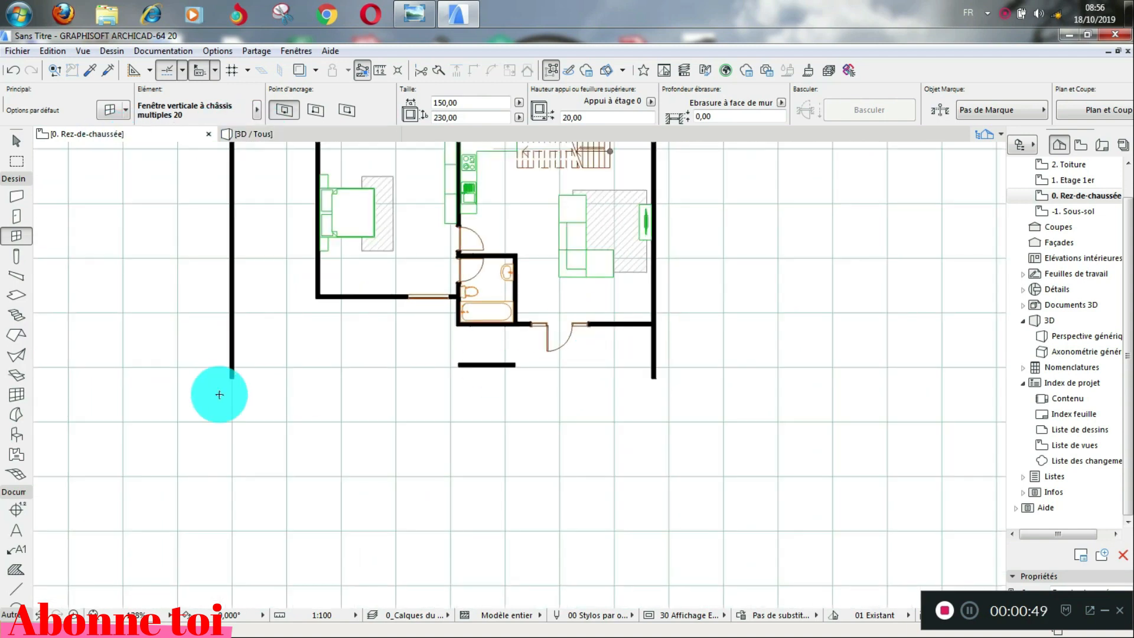
- Draw a façade line across the full front of the ground-floor plan, below the outer walls, looking toward the building
{"action": "scroll", "coordinate": [9, 600], "scroll_direction": "down", "scroll_amount": 2}
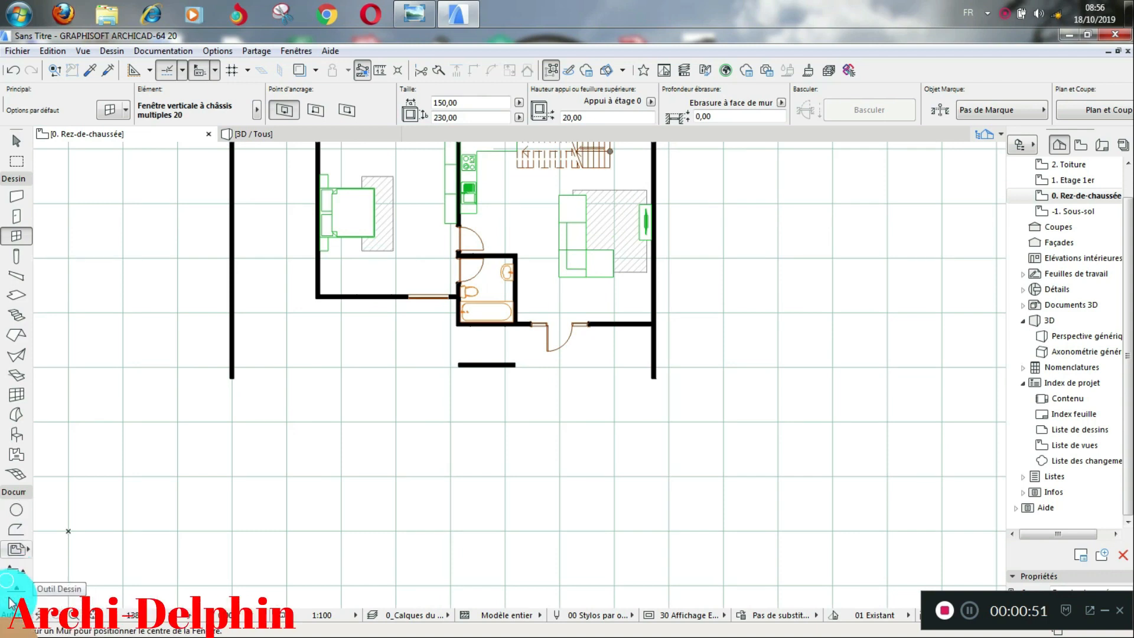
{"action": "left_click", "coordinate": [14, 588]}
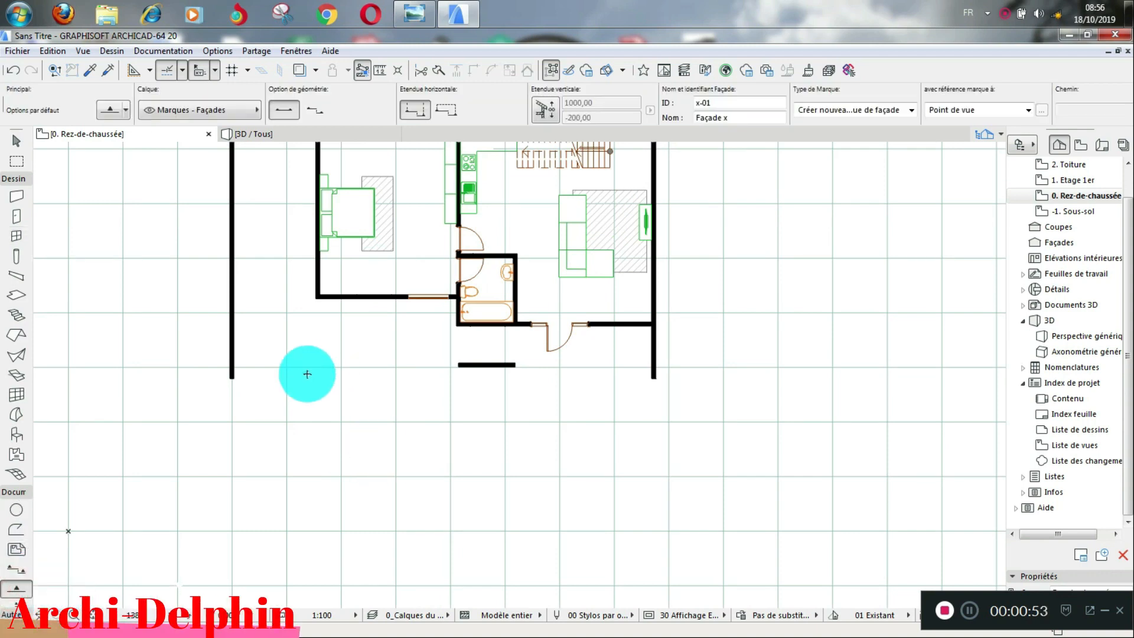
{"action": "left_click", "coordinate": [205, 402]}
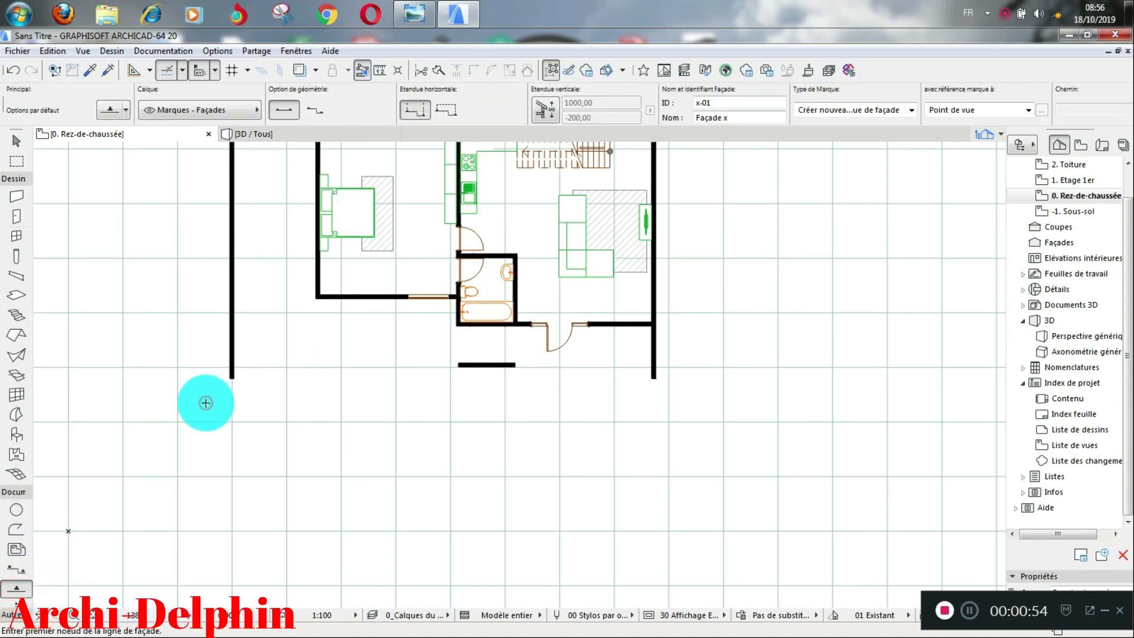
{"action": "left_click", "coordinate": [705, 402]}
{"action": "left_click", "coordinate": [699, 357]}
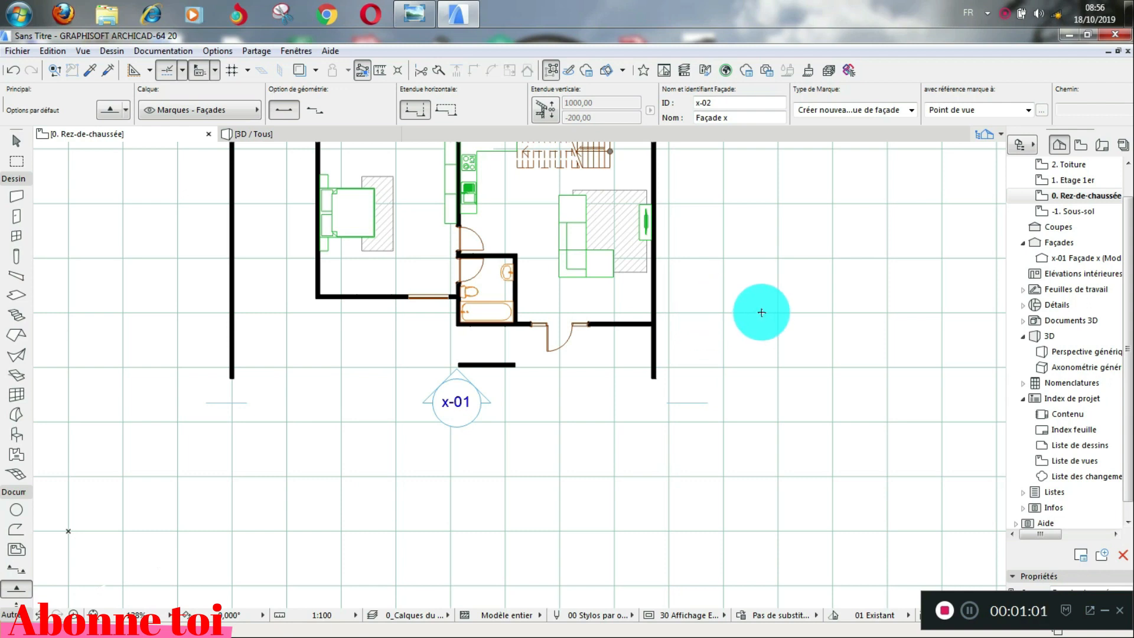
- Open the x-01 façade view and examine the front window and entrance door in it
{"action": "double_click", "coordinate": [1071, 260]}
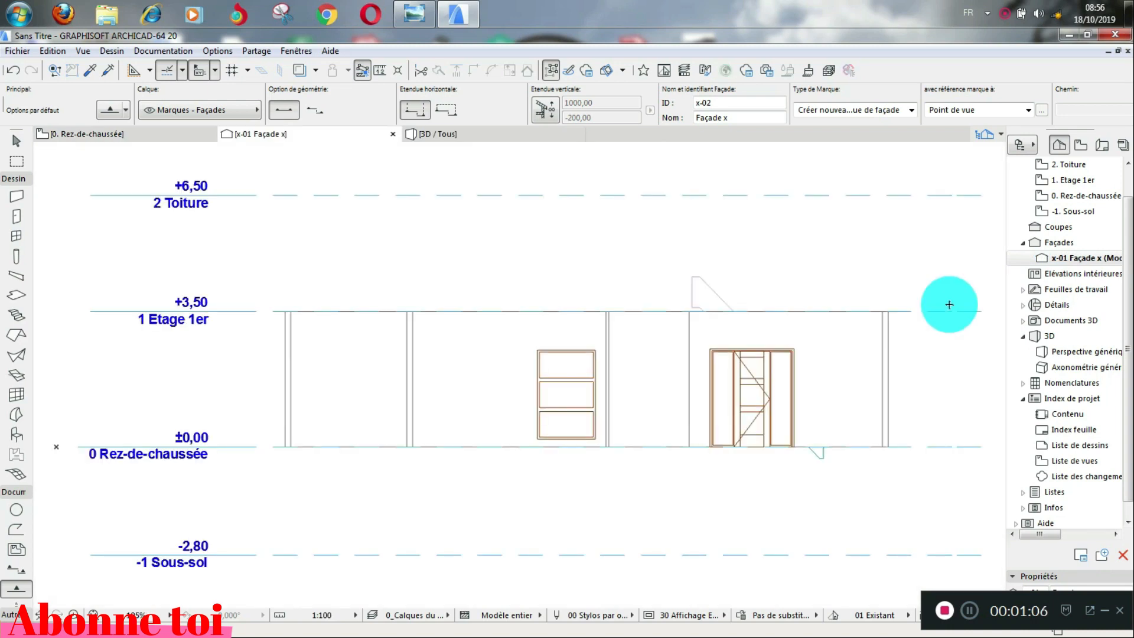
{"action": "scroll", "coordinate": [588, 254], "scroll_direction": "down", "scroll_amount": 2}
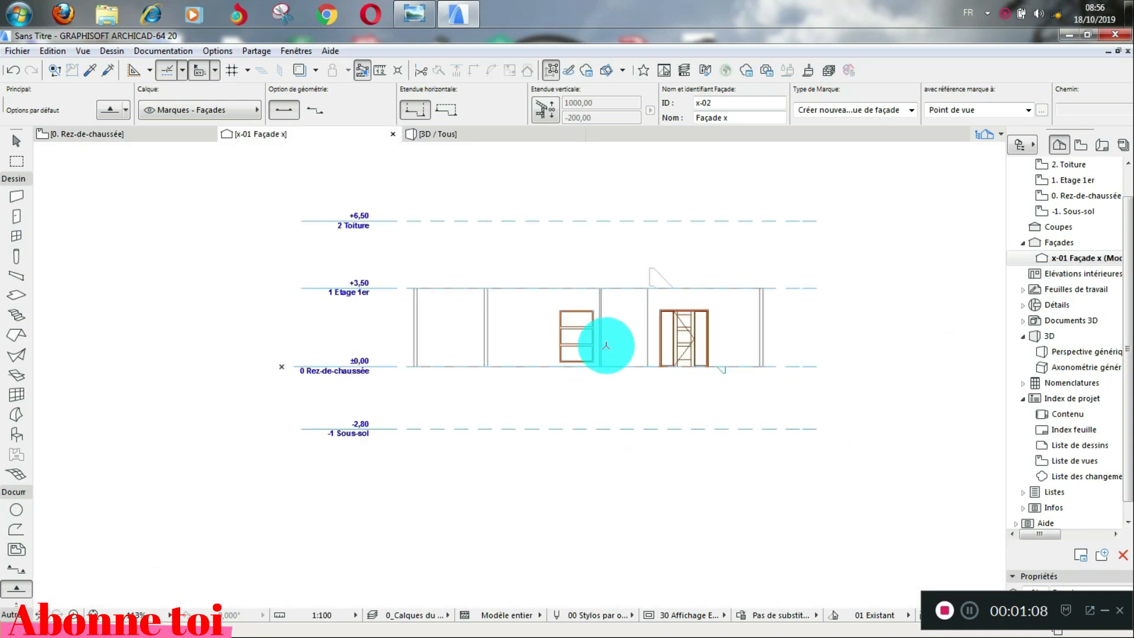
{"action": "scroll", "coordinate": [622, 360], "scroll_direction": "up", "scroll_amount": 2}
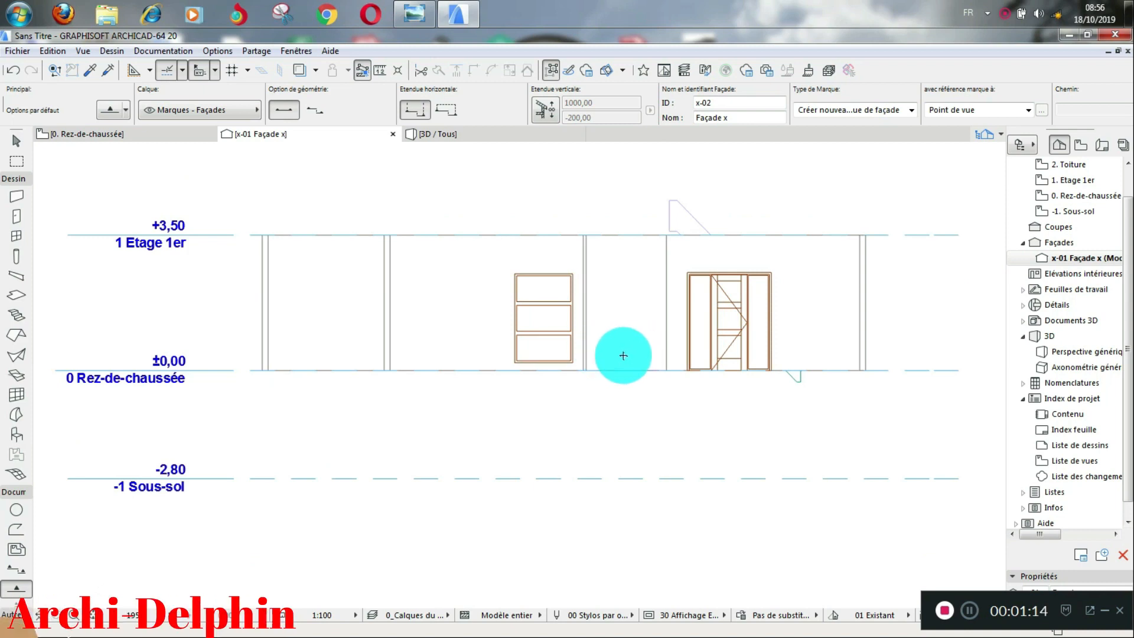
- Start a polyline at the base of the wall edge beside the entrance door, going up to the +3,50 storey line, across and down to the door's far upper corner
{"action": "left_click", "coordinate": [26, 529]}
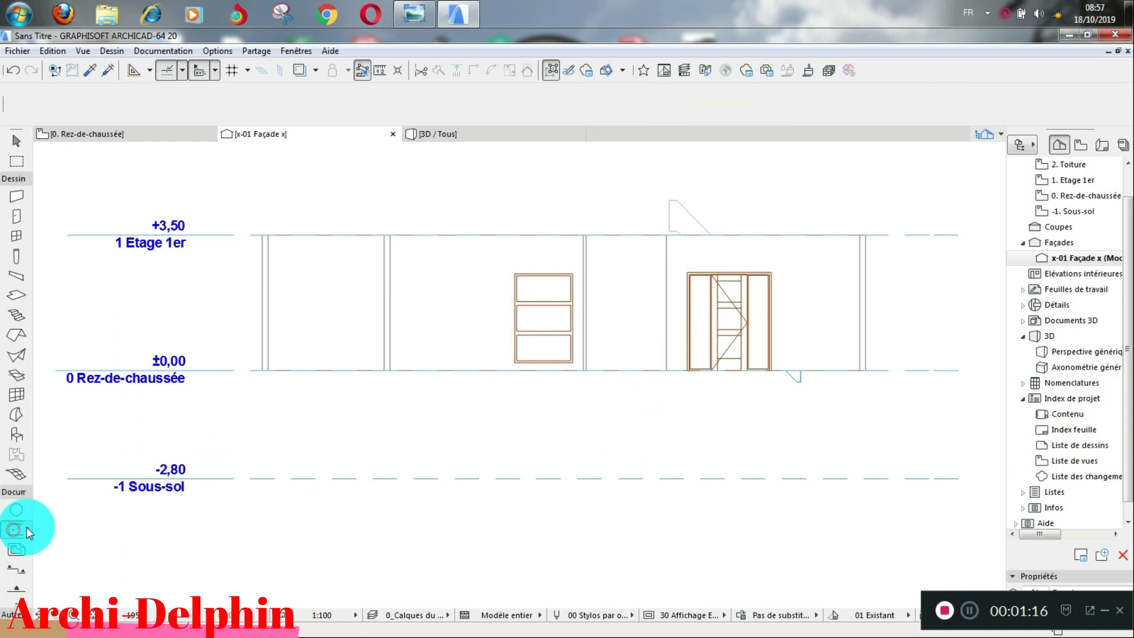
{"action": "scroll", "coordinate": [657, 362], "scroll_direction": "up", "scroll_amount": 2}
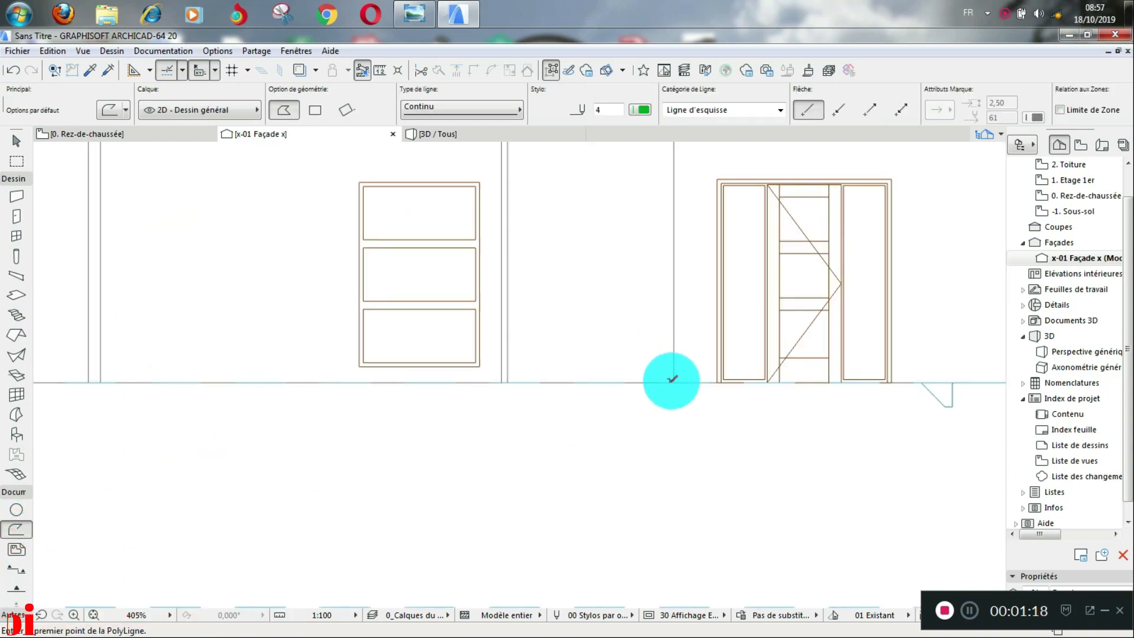
{"action": "left_click", "coordinate": [671, 380]}
{"action": "scroll", "coordinate": [665, 388], "scroll_direction": "down", "scroll_amount": 2}
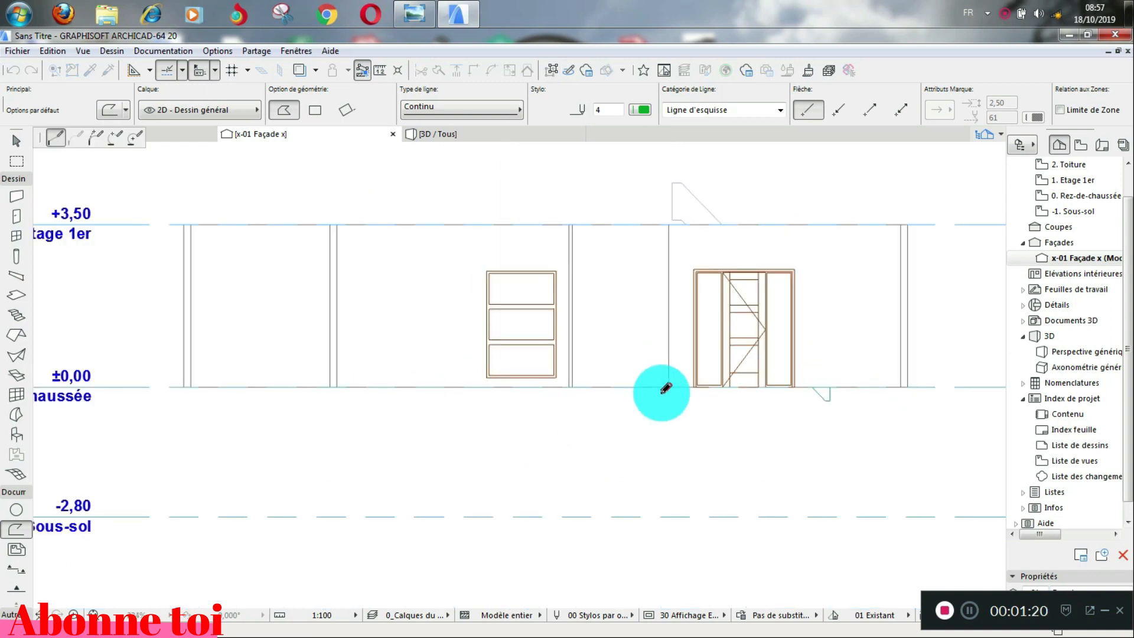
{"action": "left_click", "coordinate": [671, 224]}
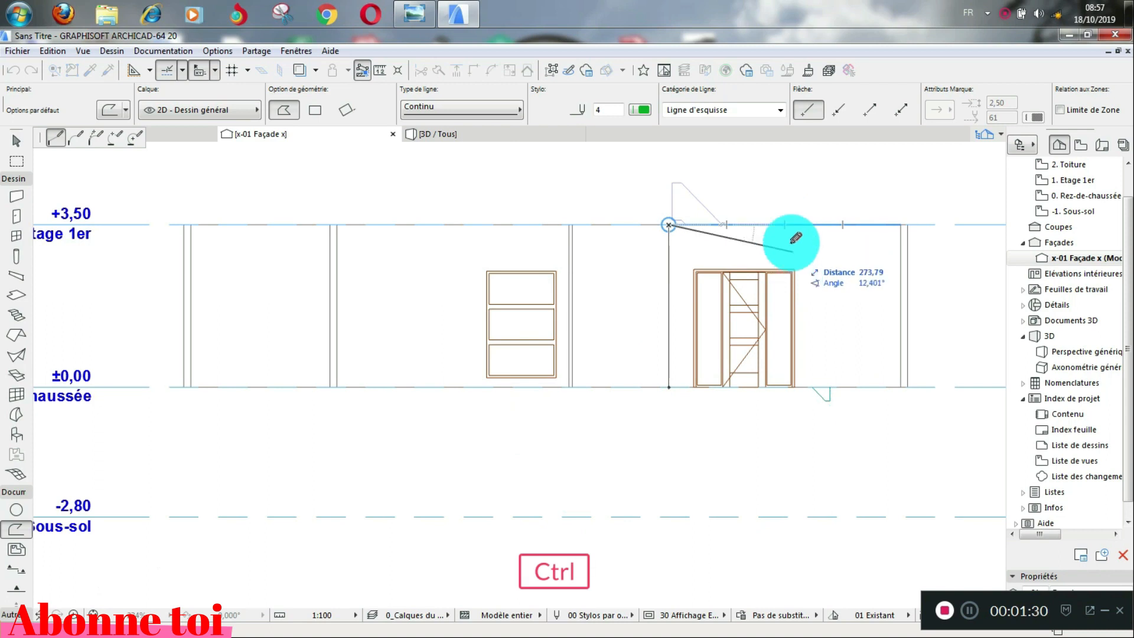
{"action": "key", "text": "shift"}
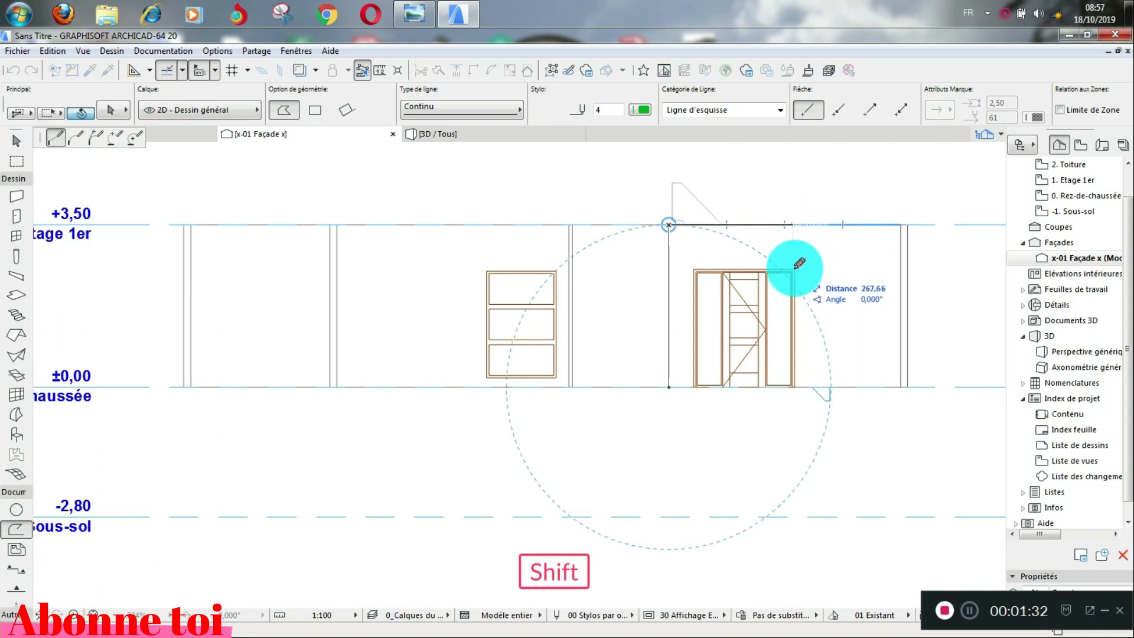
{"action": "scroll", "coordinate": [798, 264], "scroll_direction": "up", "scroll_amount": 5}
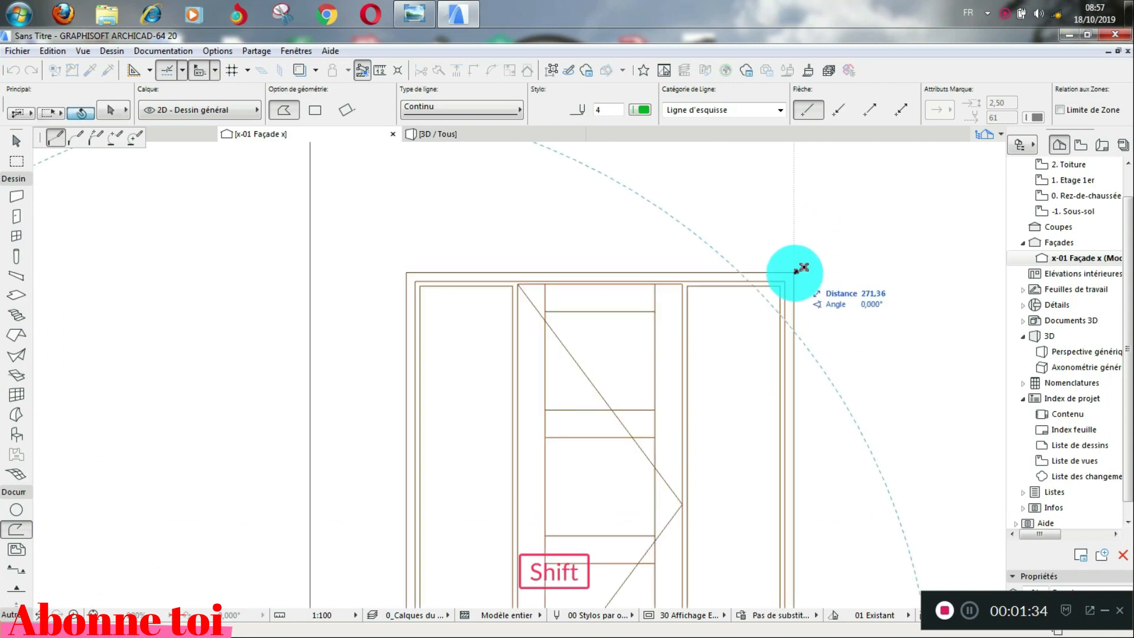
{"action": "left_click", "coordinate": [797, 270]}
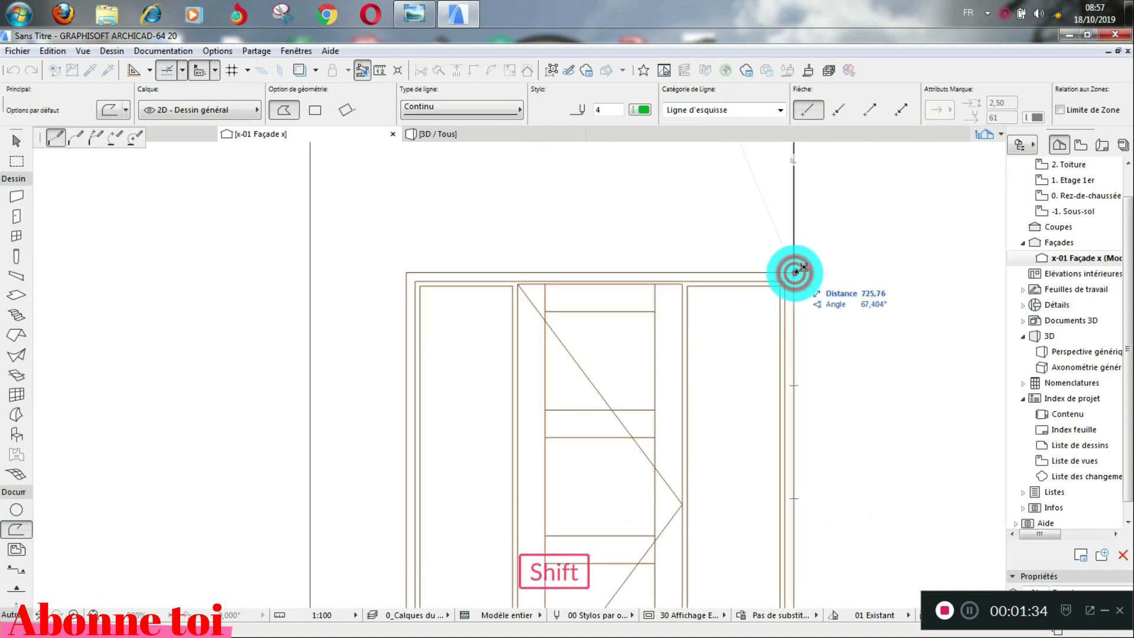
- Continue the polyline along the door's top edge and down its near side to the ground, closing it at its starting point
{"action": "left_click", "coordinate": [406, 272]}
{"action": "scroll", "coordinate": [468, 228], "scroll_direction": "down", "scroll_amount": 4}
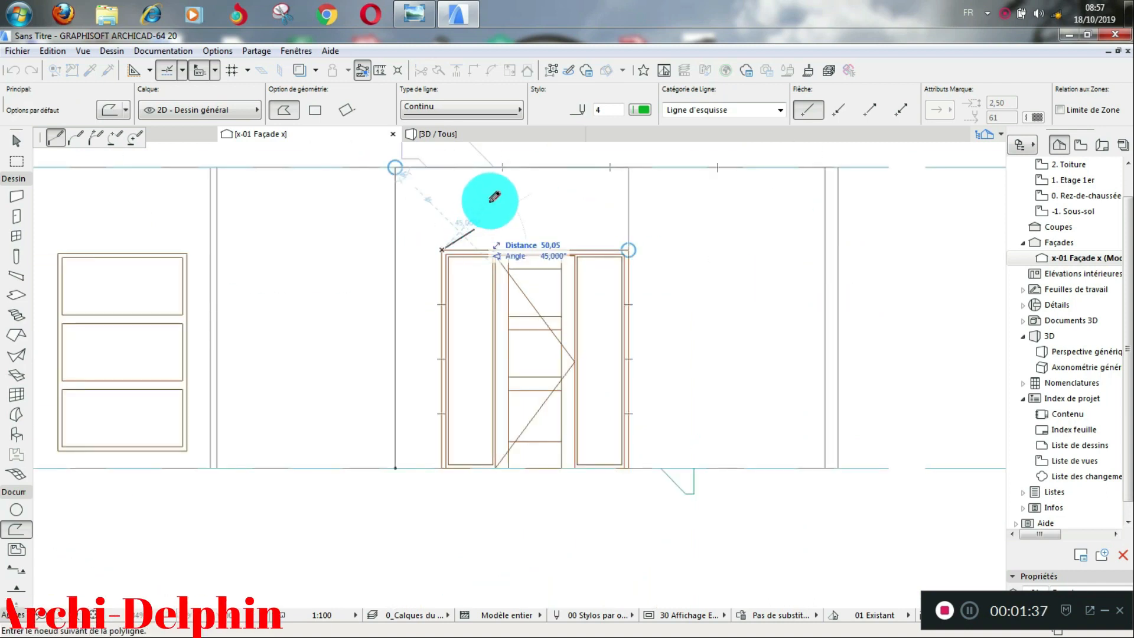
{"action": "scroll", "coordinate": [466, 366], "scroll_direction": "up", "scroll_amount": 3}
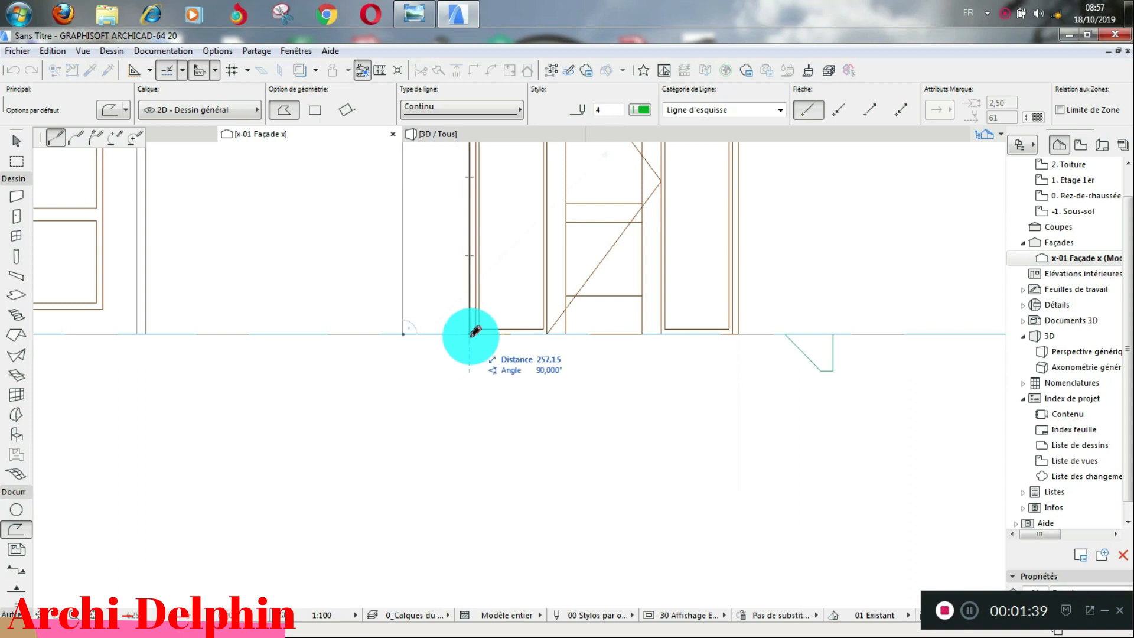
{"action": "left_click", "coordinate": [470, 334]}
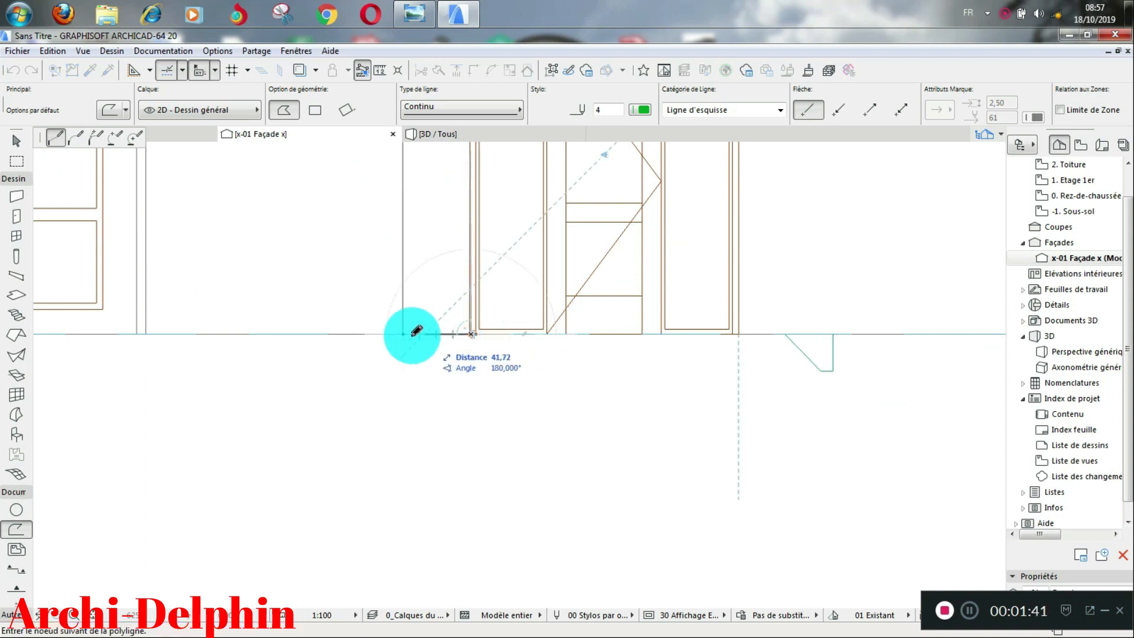
{"action": "left_click", "coordinate": [403, 335]}
{"action": "scroll", "coordinate": [494, 364], "scroll_direction": "down", "scroll_amount": 2}
{"action": "scroll", "coordinate": [495, 365], "scroll_direction": "down", "scroll_amount": 2}
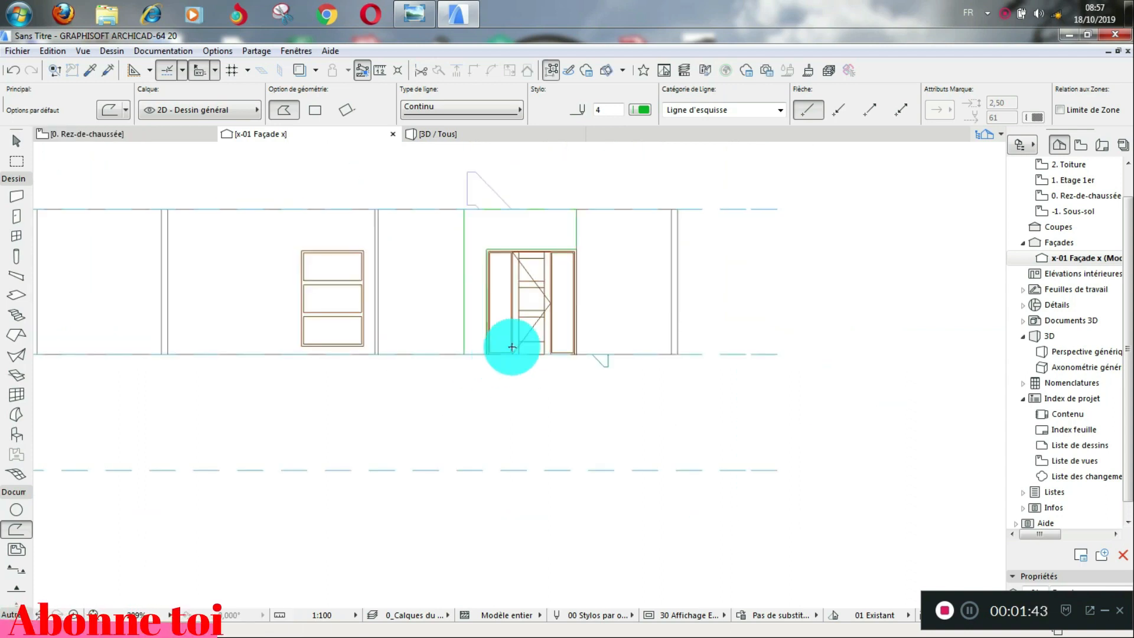
- Set the default morph's surface override to the horizontal mahogany wood "Bois - Acajou horizontal" and apply the settings
{"action": "left_click", "coordinate": [16, 415]}
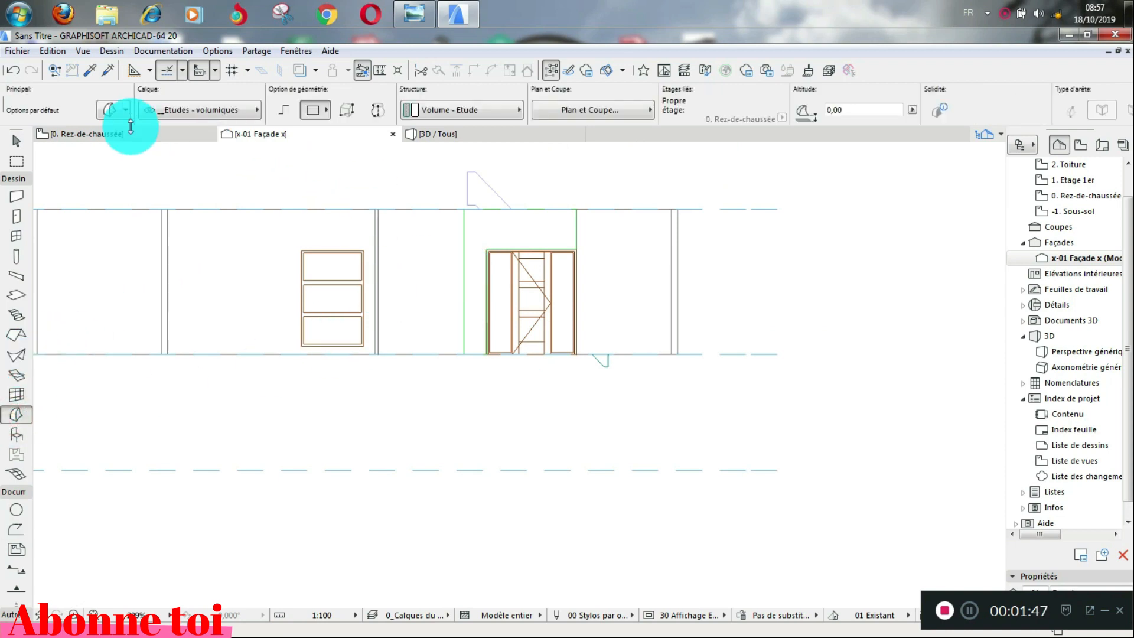
{"action": "left_click", "coordinate": [110, 113]}
{"action": "left_click", "coordinate": [429, 290]}
{"action": "left_click", "coordinate": [492, 290]}
{"action": "scroll", "coordinate": [620, 310], "scroll_direction": "up", "scroll_amount": 3}
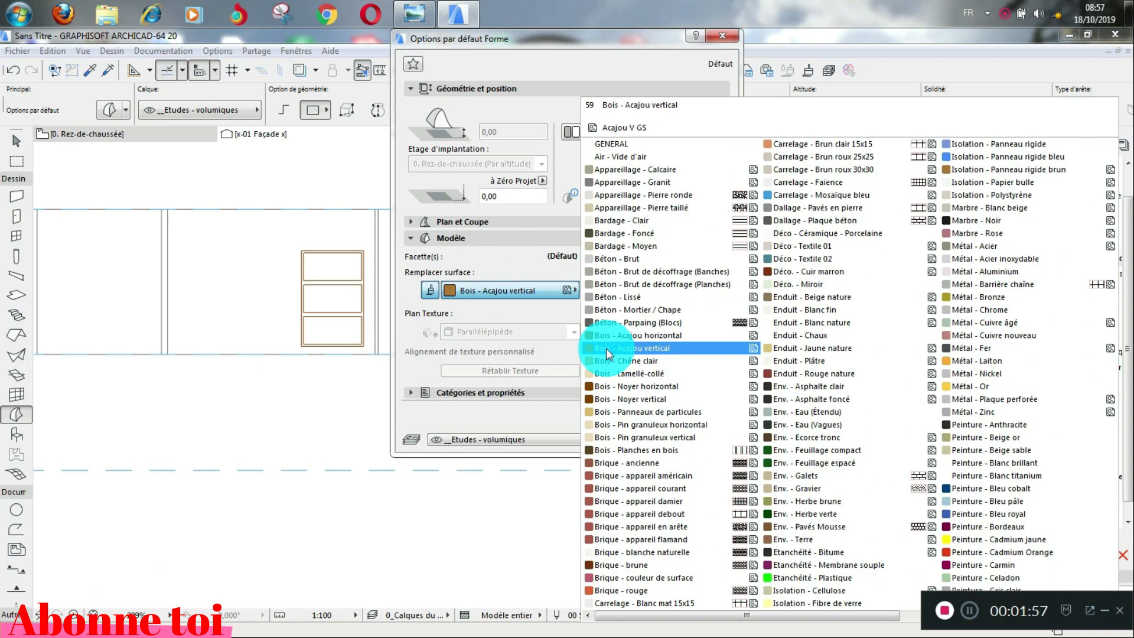
{"action": "left_click", "coordinate": [611, 334]}
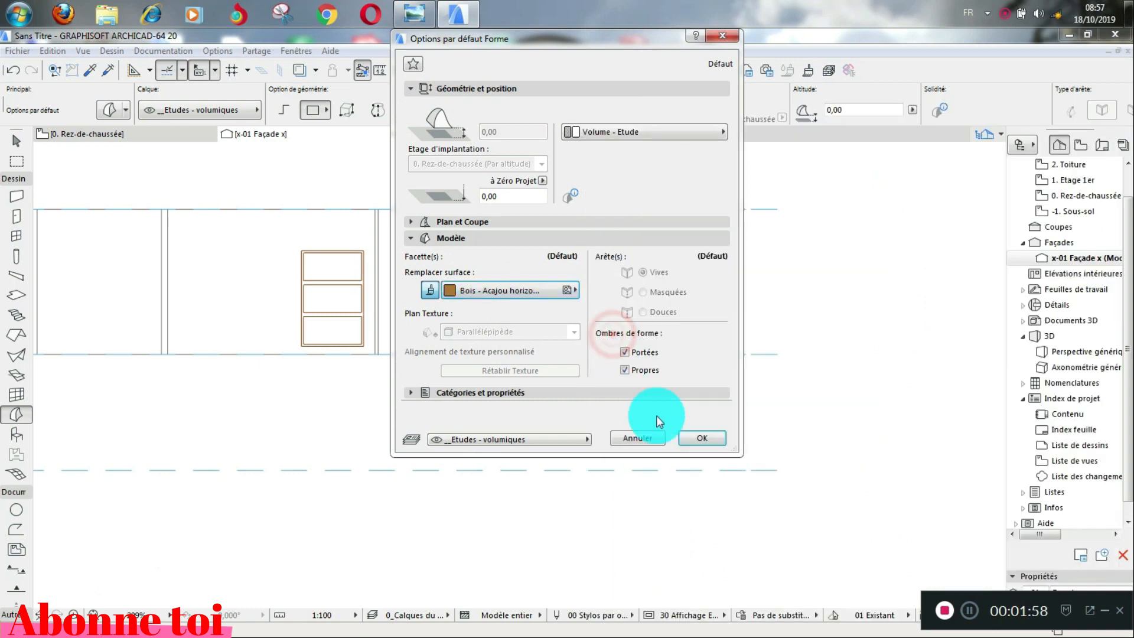
{"action": "left_click", "coordinate": [688, 433]}
- Start a polygonal morph over the polyline, from its base corner up 350 to the storey line, across 271,36 and down to the door's top
{"action": "scroll", "coordinate": [508, 367], "scroll_direction": "up", "scroll_amount": 5}
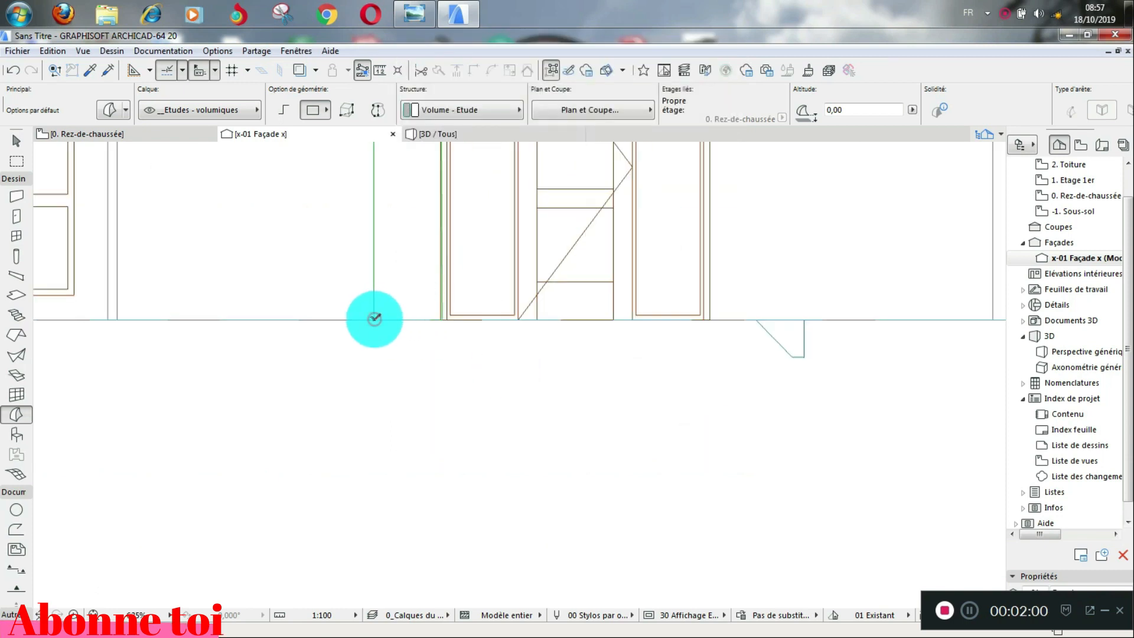
{"action": "left_click", "coordinate": [374, 318]}
{"action": "scroll", "coordinate": [459, 356], "scroll_direction": "down", "scroll_amount": 7}
{"action": "scroll", "coordinate": [442, 238], "scroll_direction": "up", "scroll_amount": 4}
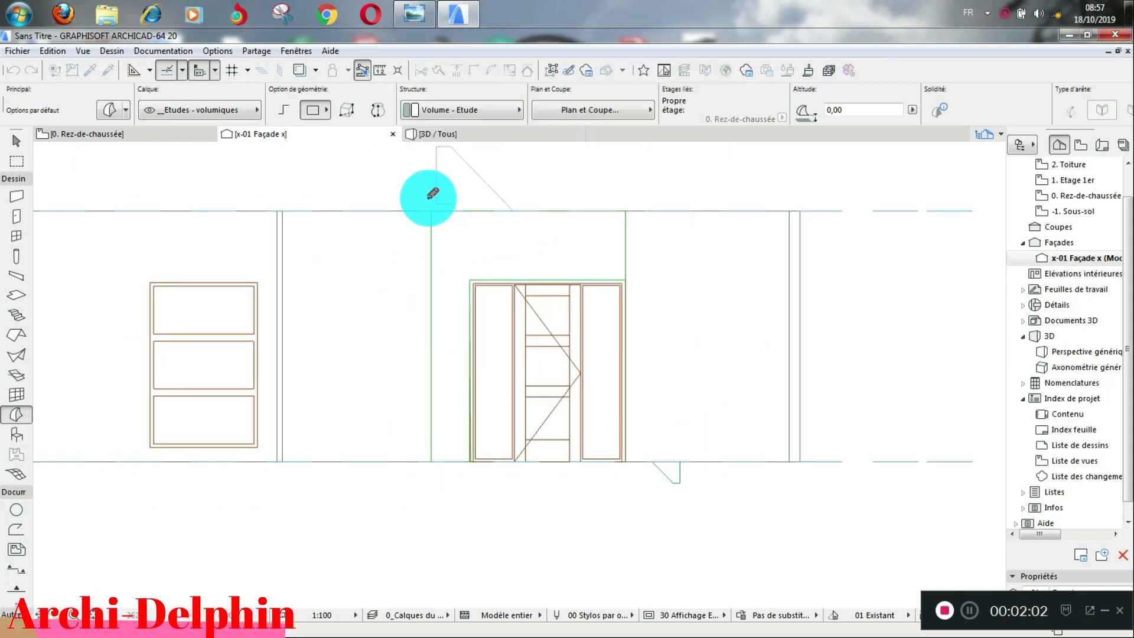
{"action": "left_click", "coordinate": [429, 198]}
{"action": "left_click", "coordinate": [282, 110]}
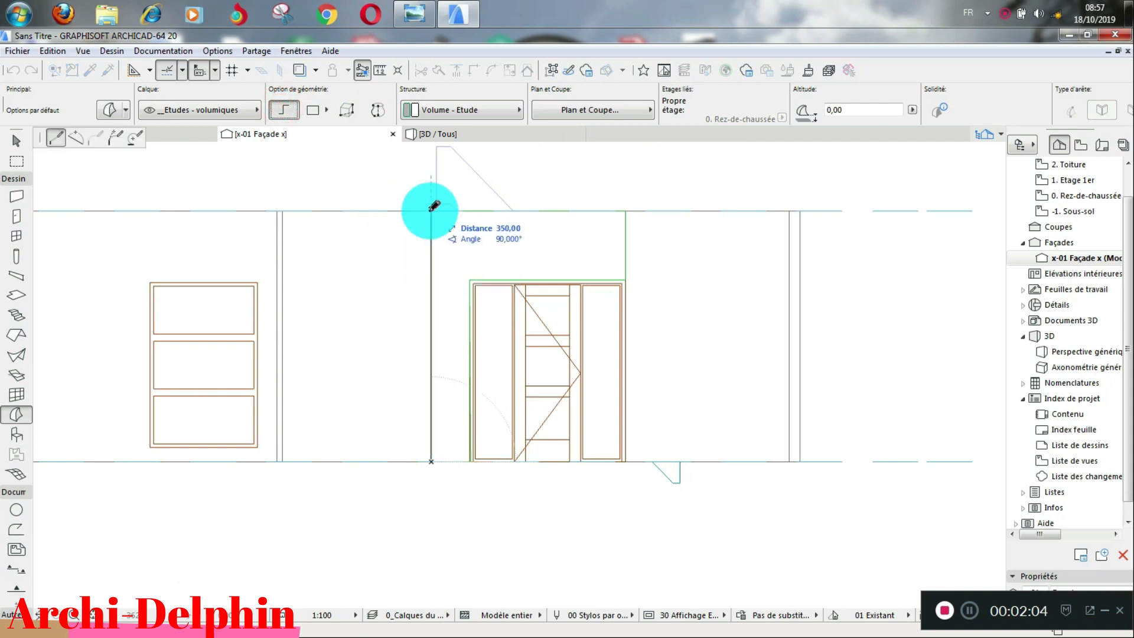
{"action": "left_click", "coordinate": [433, 211]}
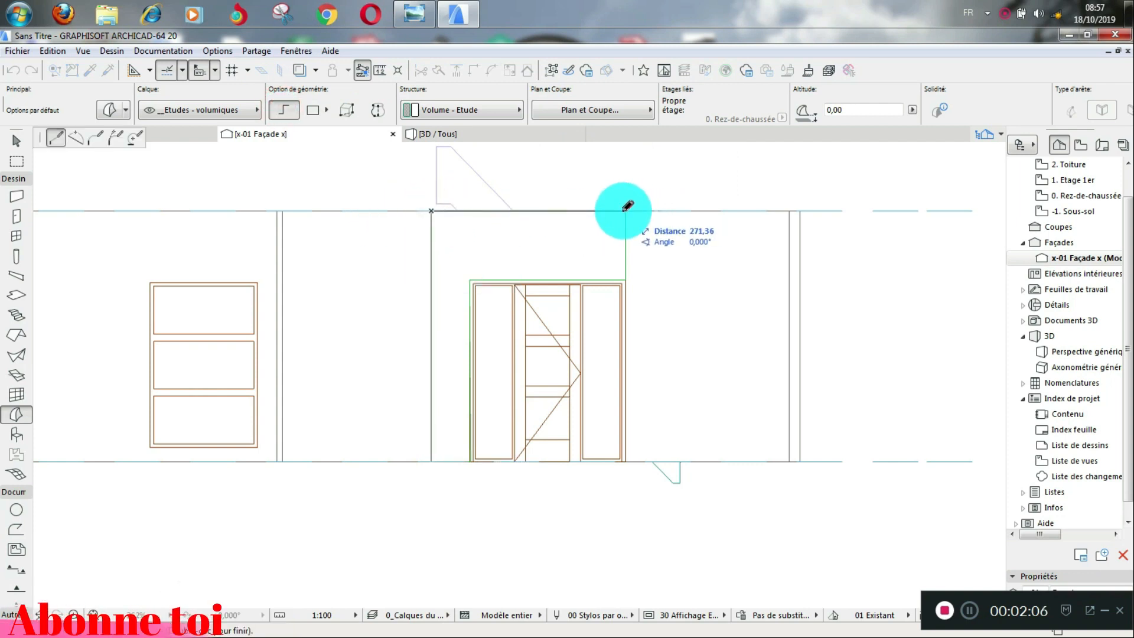
{"action": "left_click", "coordinate": [625, 211]}
{"action": "scroll", "coordinate": [626, 278], "scroll_direction": "up", "scroll_amount": 3}
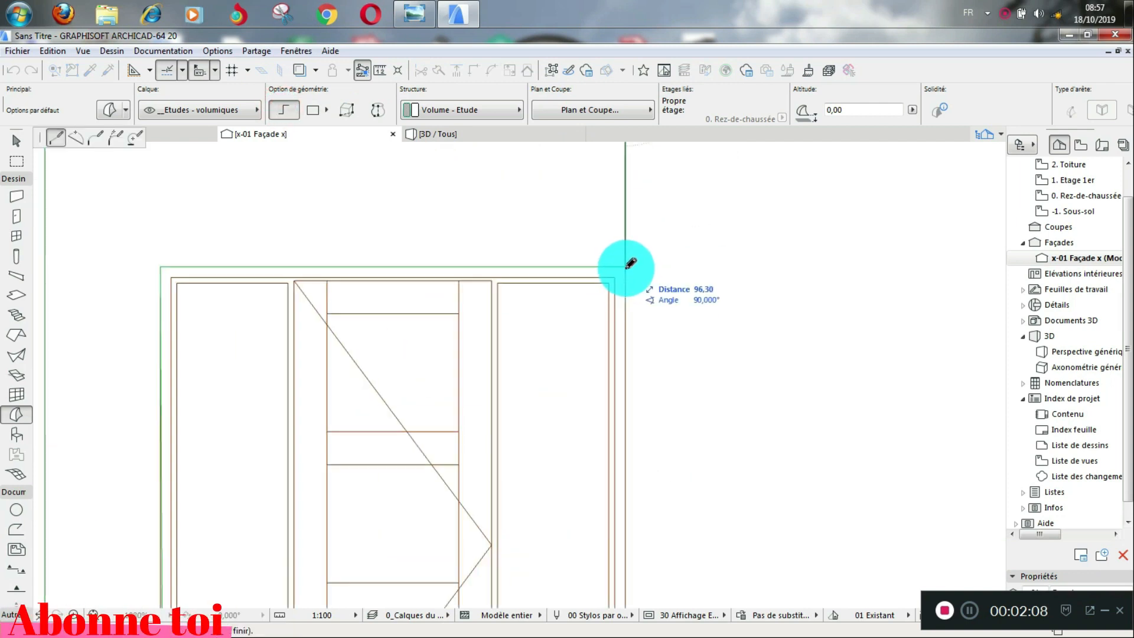
- Trace the rest of the morph outline along the door's top and down its near side to the ground, closing it at the starting corner
{"action": "scroll", "coordinate": [625, 267], "scroll_direction": "down", "scroll_amount": 3}
{"action": "scroll", "coordinate": [447, 254], "scroll_direction": "up", "scroll_amount": 3}
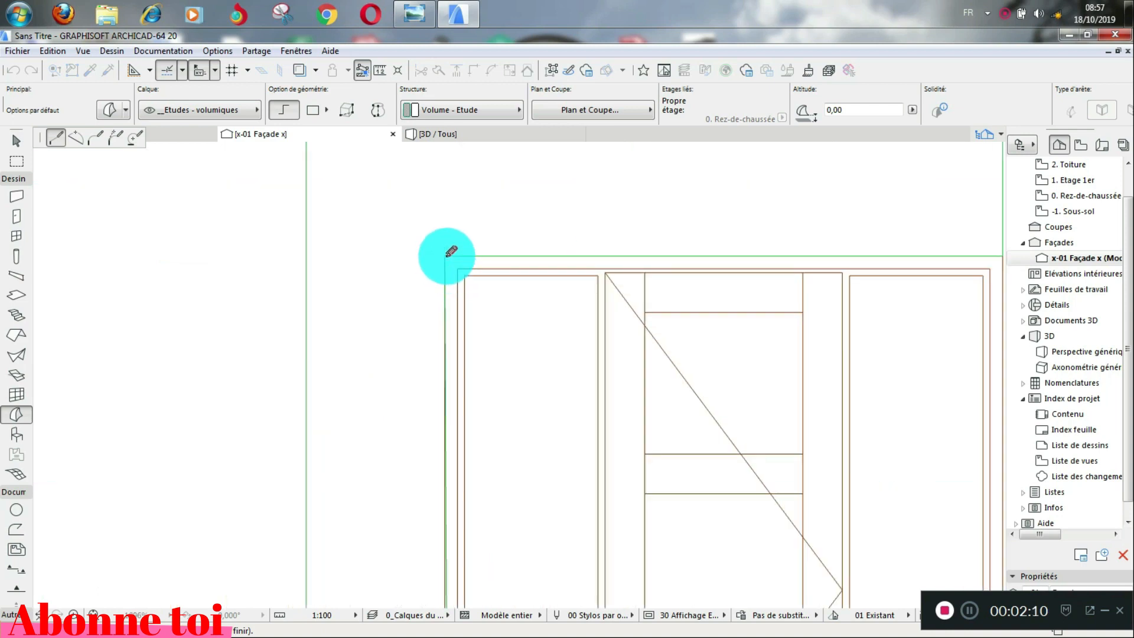
{"action": "scroll", "coordinate": [445, 248], "scroll_direction": "down", "scroll_amount": 4}
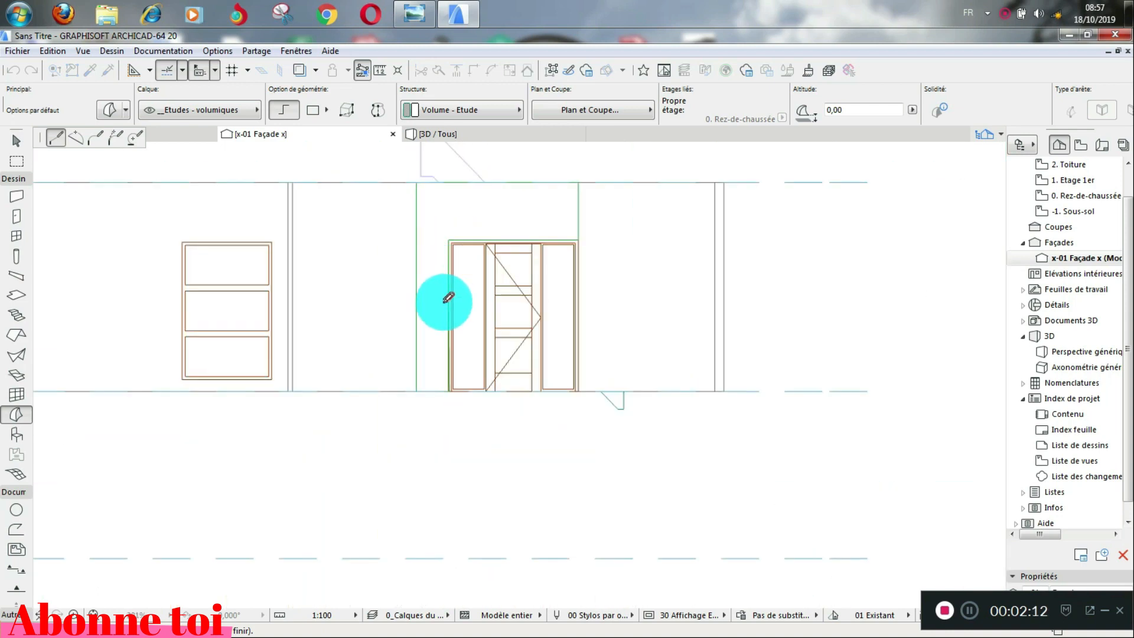
{"action": "scroll", "coordinate": [447, 367], "scroll_direction": "up", "scroll_amount": 4}
{"action": "scroll", "coordinate": [447, 365], "scroll_direction": "up", "scroll_amount": 2}
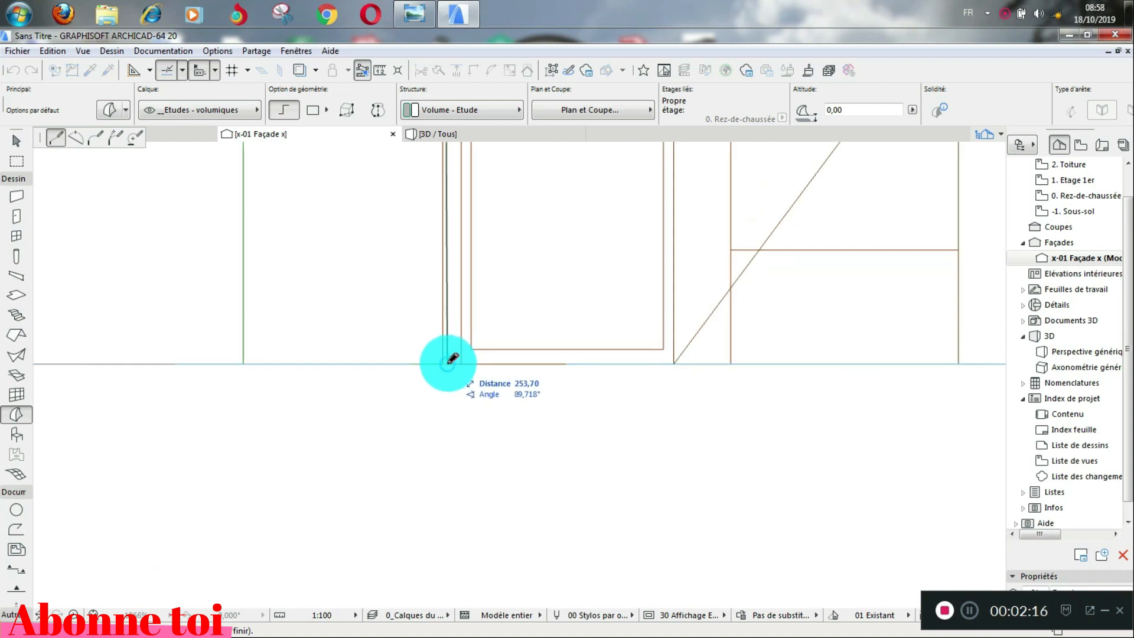
{"action": "scroll", "coordinate": [452, 358], "scroll_direction": "down", "scroll_amount": 2}
{"action": "scroll", "coordinate": [452, 358], "scroll_direction": "down", "scroll_amount": 2}
{"action": "scroll", "coordinate": [447, 209], "scroll_direction": "up", "scroll_amount": 5}
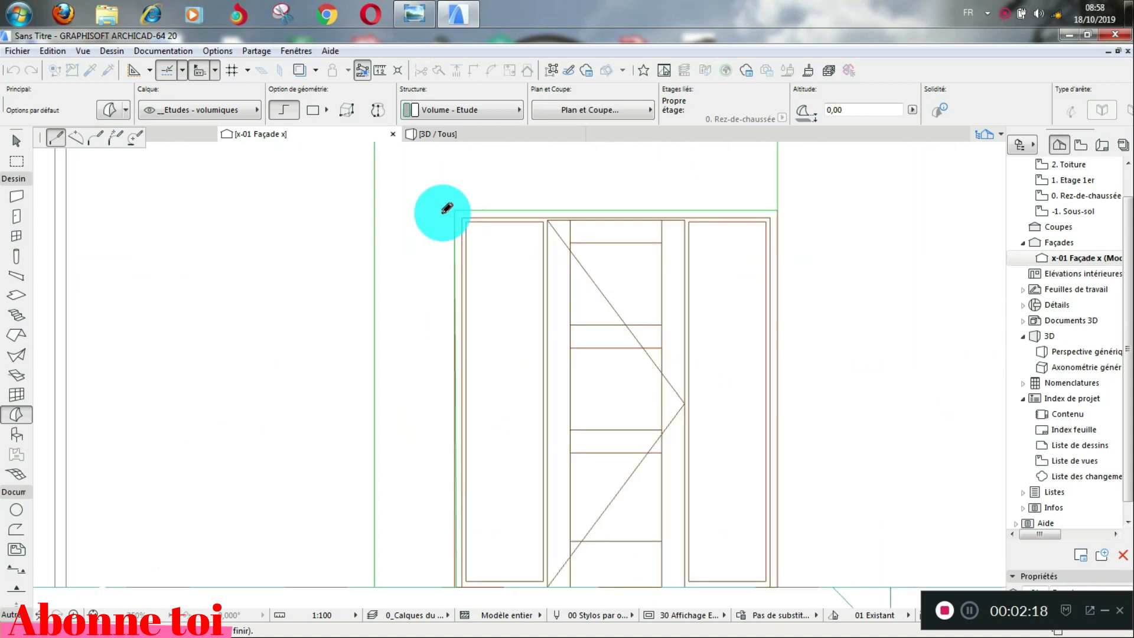
{"action": "scroll", "coordinate": [456, 203], "scroll_direction": "down", "scroll_amount": 4}
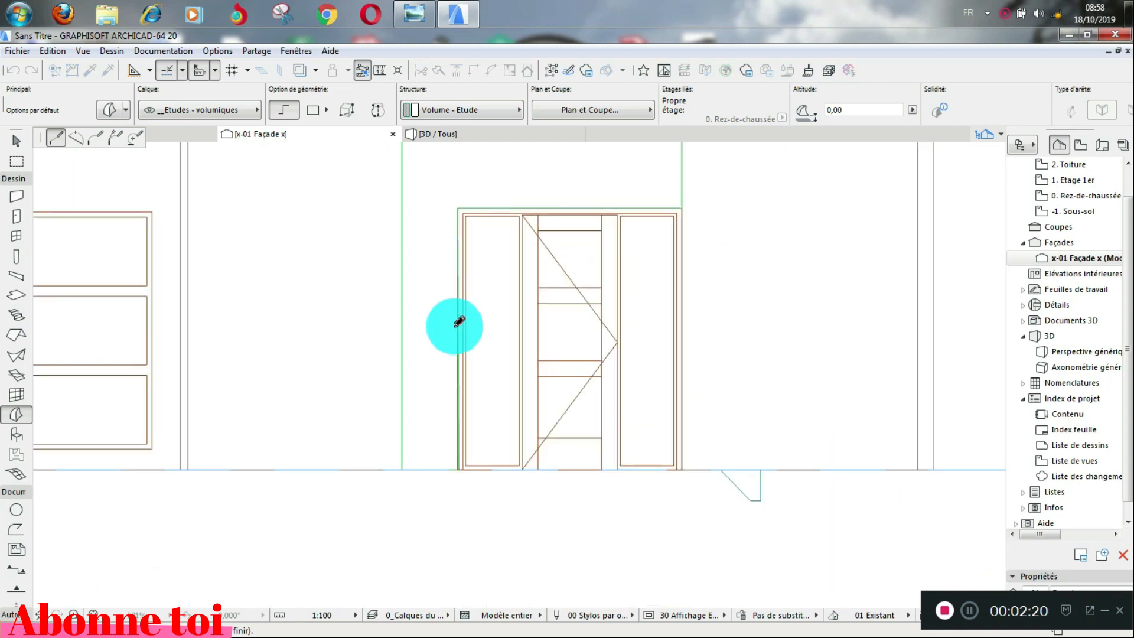
{"action": "scroll", "coordinate": [450, 460], "scroll_direction": "up", "scroll_amount": 4}
{"action": "scroll", "coordinate": [446, 452], "scroll_direction": "down", "scroll_amount": 2}
{"action": "scroll", "coordinate": [465, 348], "scroll_direction": "up", "scroll_amount": 3}
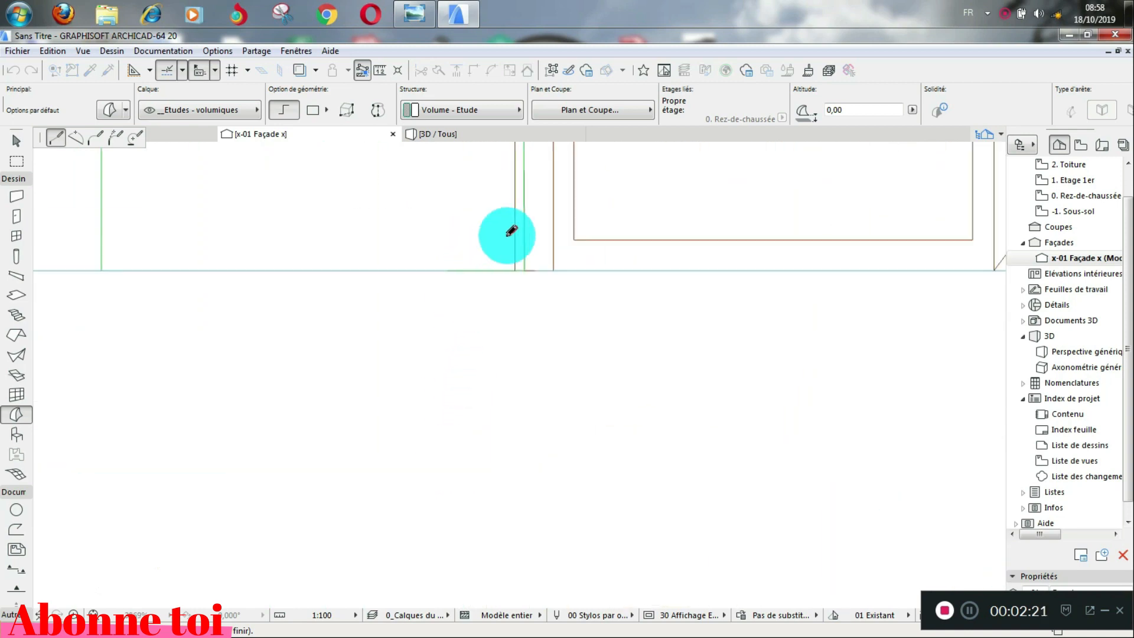
{"action": "scroll", "coordinate": [506, 236], "scroll_direction": "up", "scroll_amount": 2}
{"action": "left_click", "coordinate": [525, 307]}
{"action": "scroll", "coordinate": [525, 306], "scroll_direction": "down", "scroll_amount": 3}
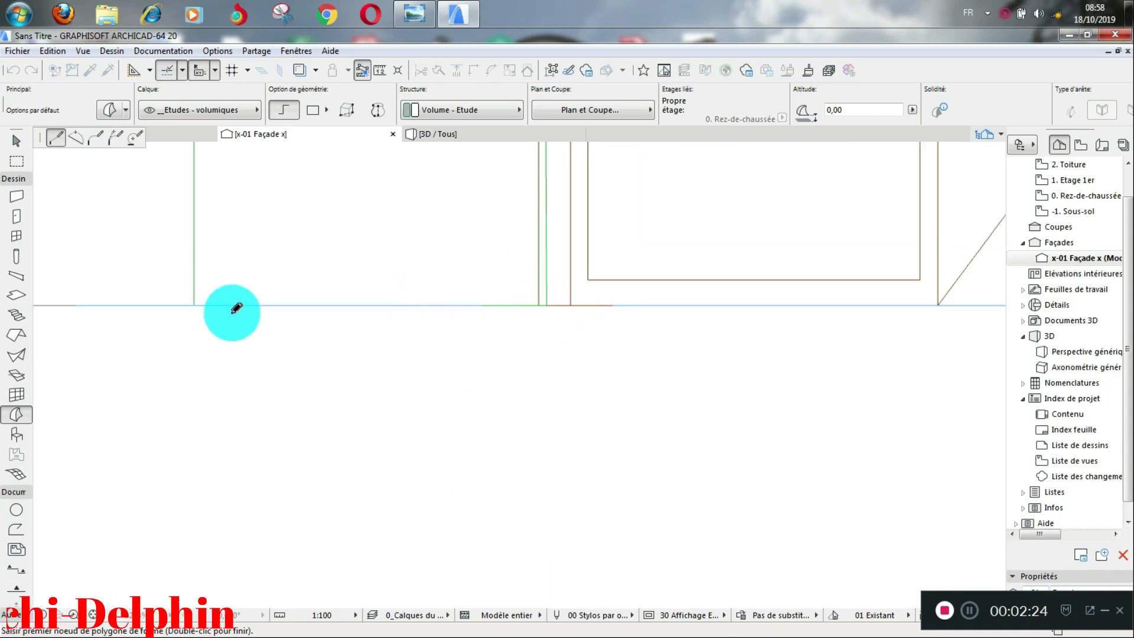
{"action": "left_click", "coordinate": [195, 303]}
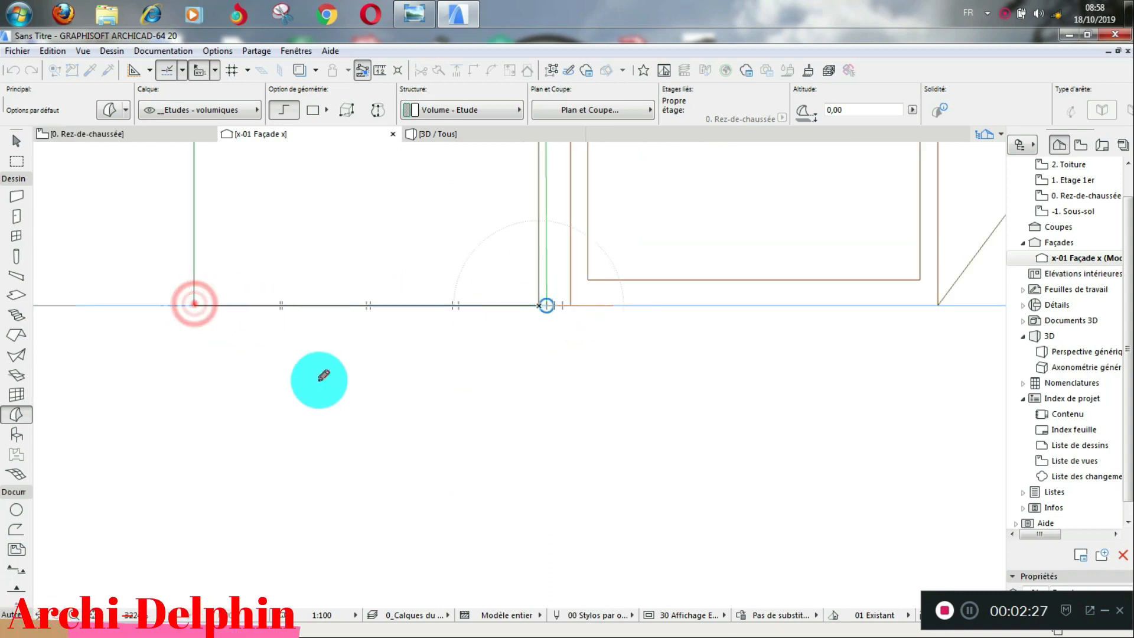
- On the ground-floor plan, move the morph in front of the entrance onto the exterior face of the entrance wall
{"action": "scroll", "coordinate": [323, 375], "scroll_direction": "down", "scroll_amount": 6}
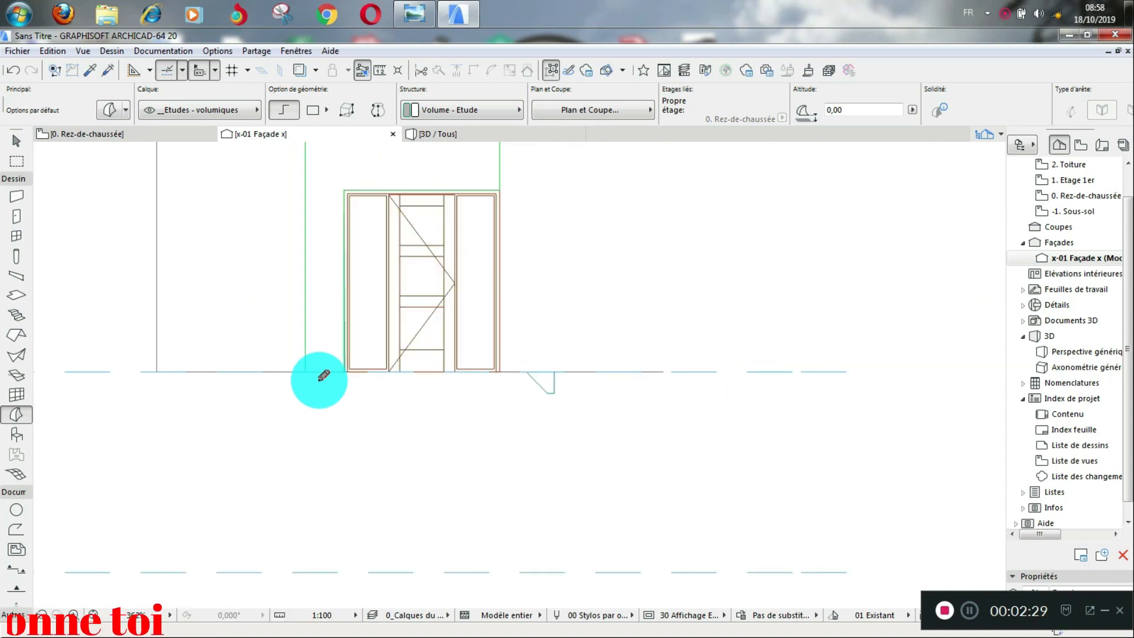
{"action": "left_click", "coordinate": [97, 135]}
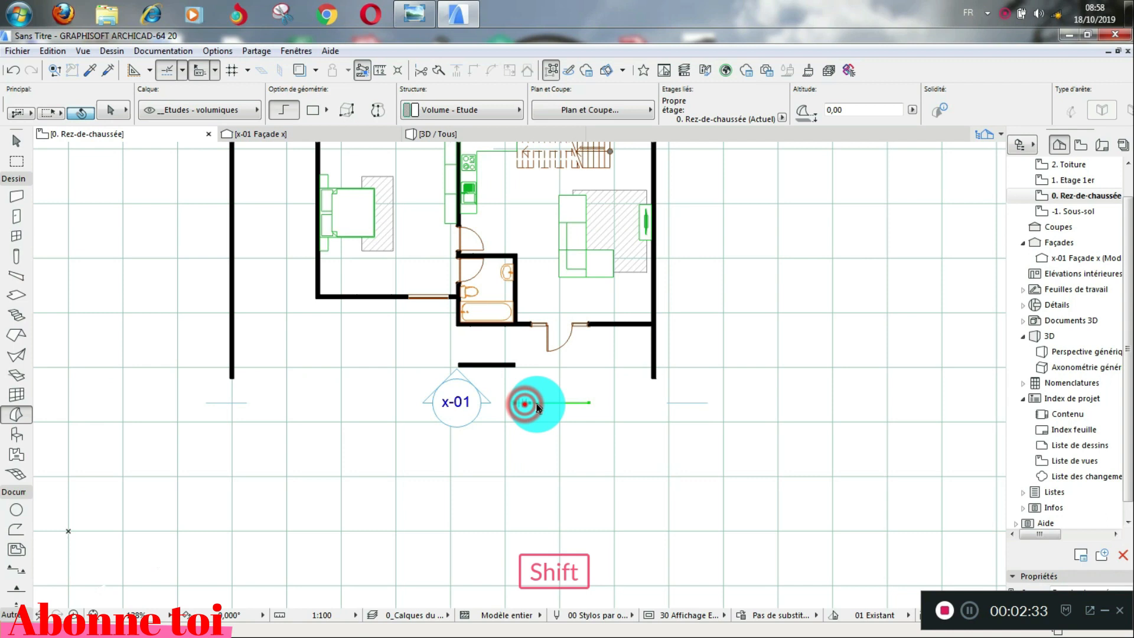
{"action": "left_click", "coordinate": [524, 404], "text": "shift"}
{"action": "scroll", "coordinate": [538, 407], "scroll_direction": "up", "scroll_amount": 2, "text": "ctrl"}
{"action": "key", "text": "ctrl+t"}
{"action": "scroll", "coordinate": [519, 354], "scroll_direction": "up", "scroll_amount": 2, "text": "ctrl"}
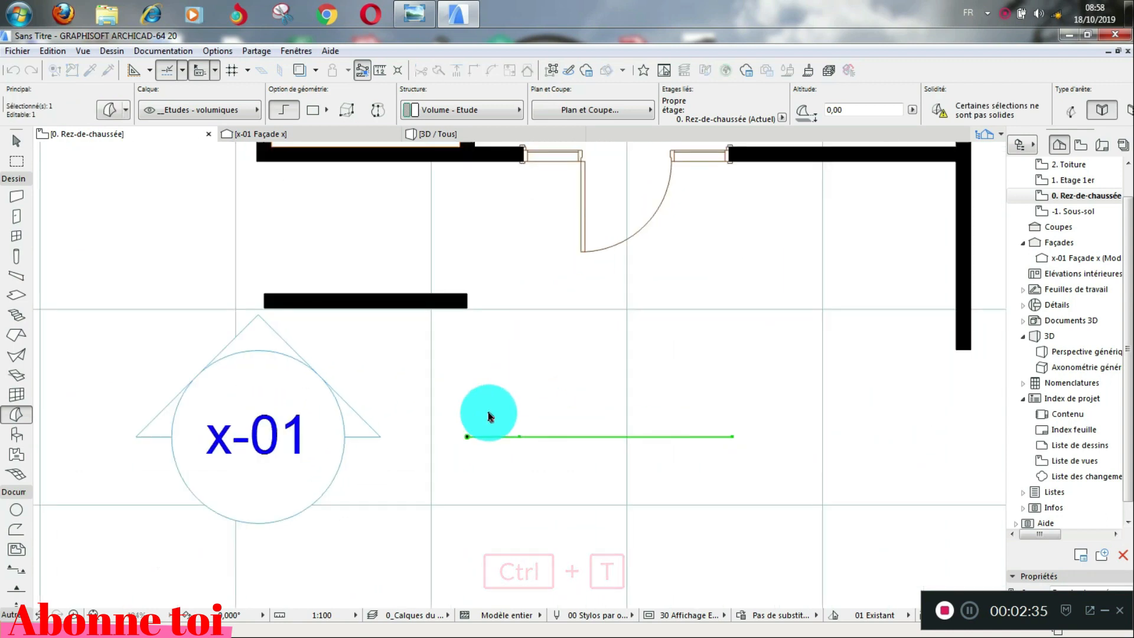
{"action": "scroll", "coordinate": [469, 430], "scroll_direction": "down", "scroll_amount": 2}
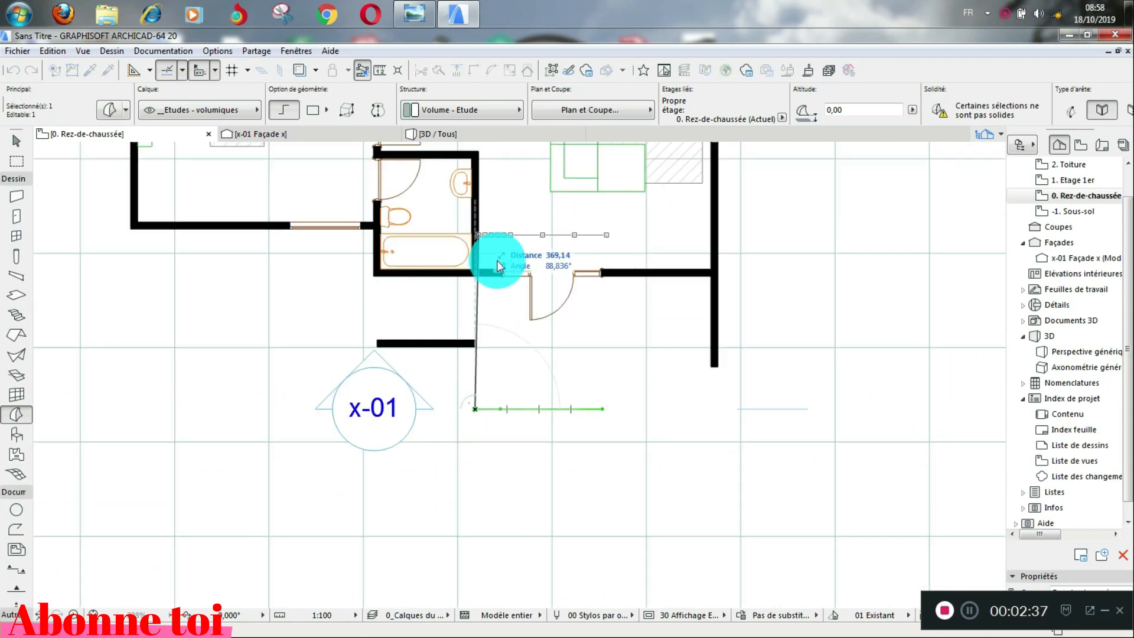
{"action": "scroll", "coordinate": [490, 290], "scroll_direction": "up", "scroll_amount": 5}
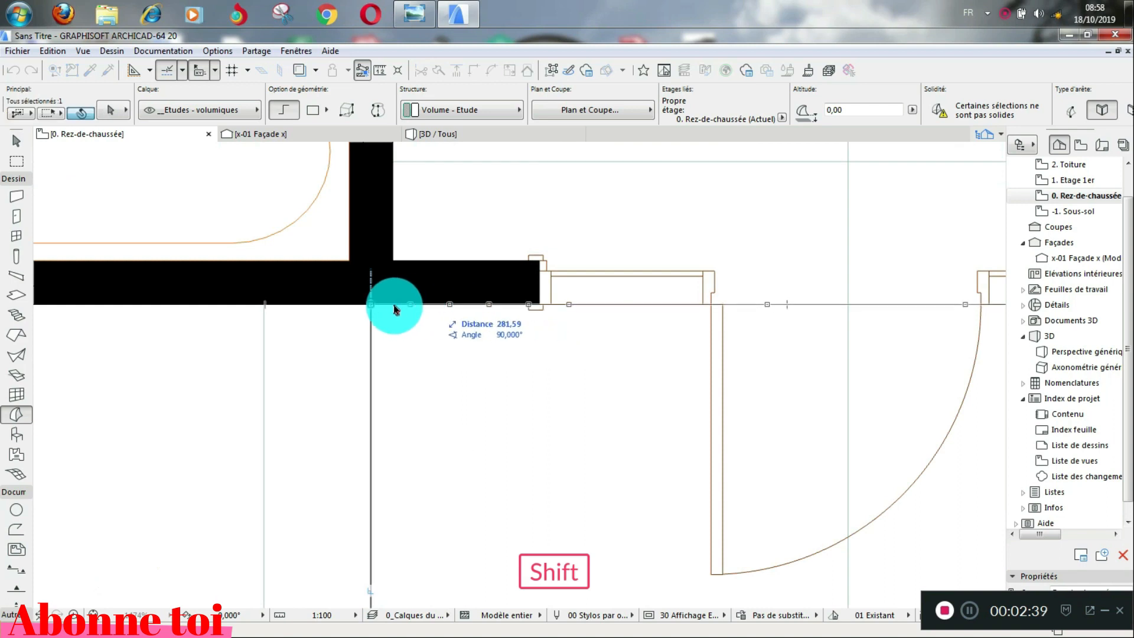
{"action": "left_click", "coordinate": [420, 331]}
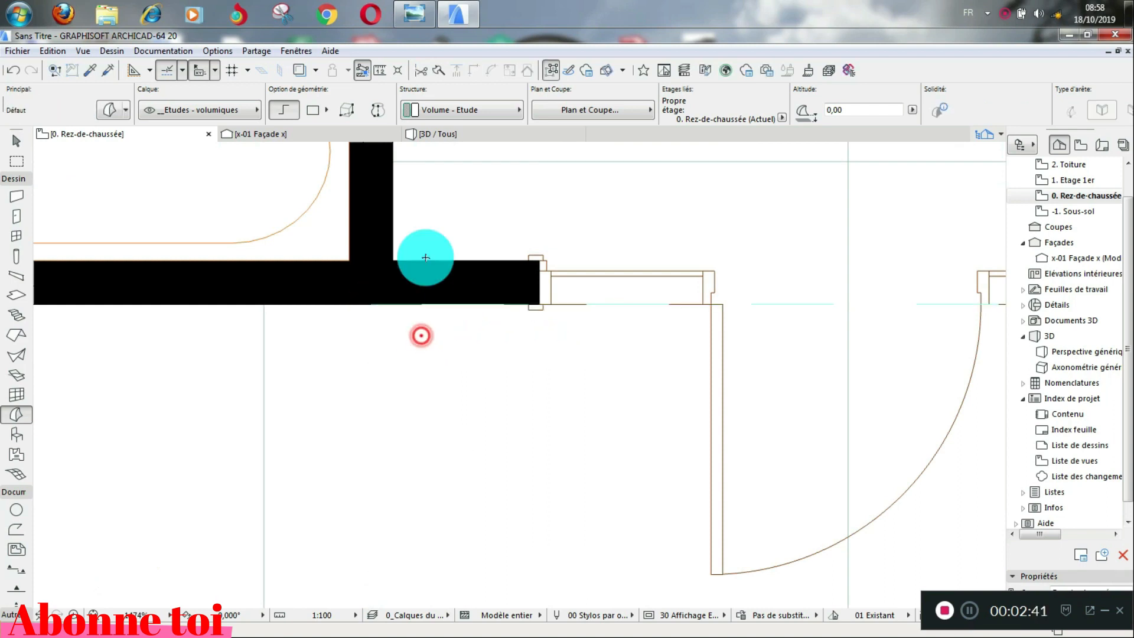
- In the 3D view, extrude the morph face around the entrance door outward by a distance of 1
{"action": "left_click", "coordinate": [438, 135]}
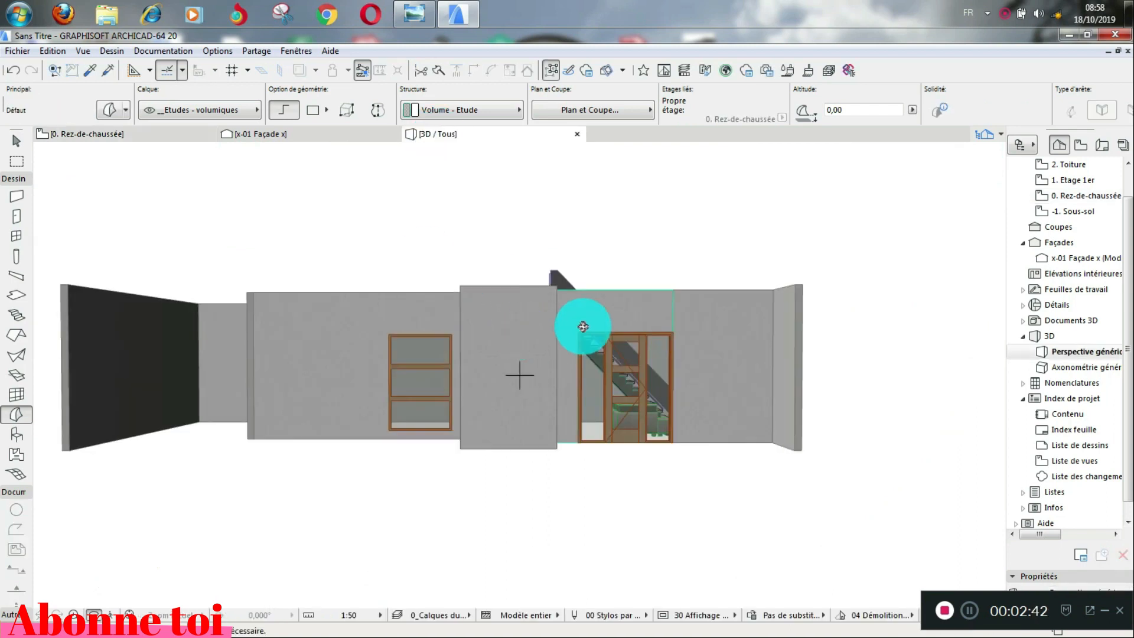
{"action": "scroll", "coordinate": [676, 296], "scroll_direction": "up", "scroll_amount": 2}
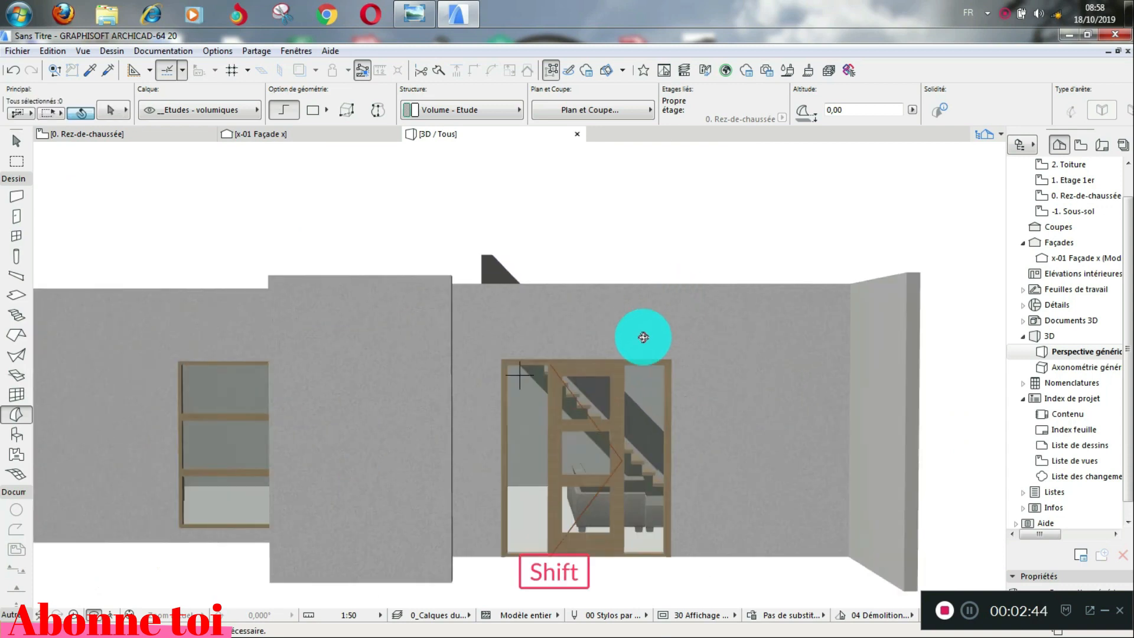
{"action": "left_click", "coordinate": [640, 370], "text": "shift"}
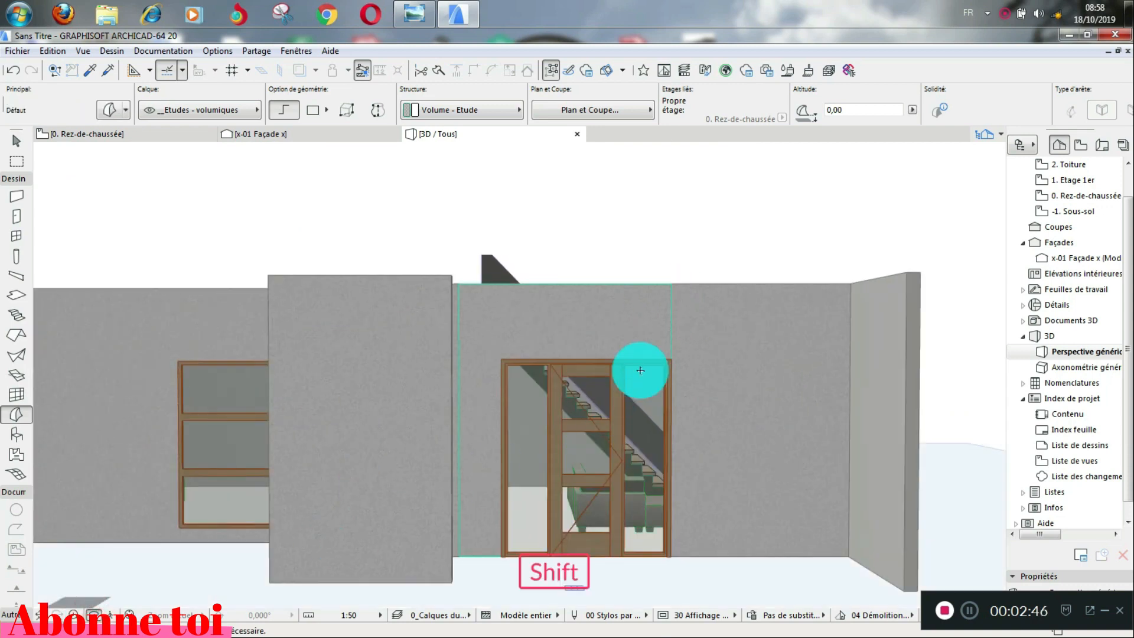
{"action": "left_click", "coordinate": [667, 337], "text": "shift"}
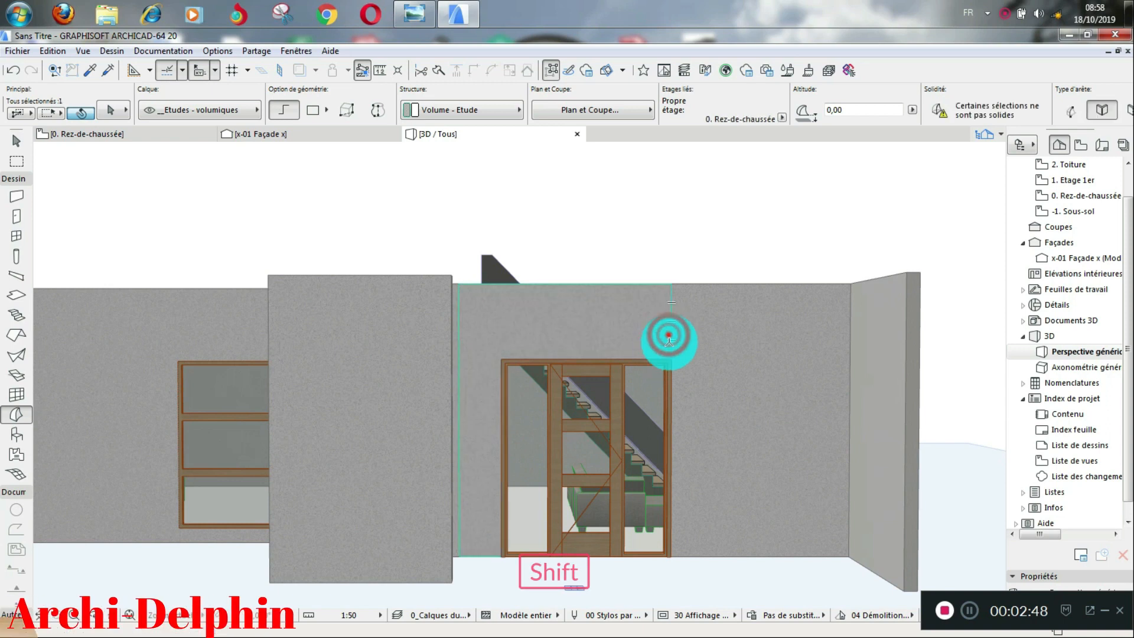
{"action": "scroll", "coordinate": [681, 340], "scroll_direction": "up", "scroll_amount": 2}
{"action": "scroll", "coordinate": [623, 328], "scroll_direction": "up", "scroll_amount": 1}
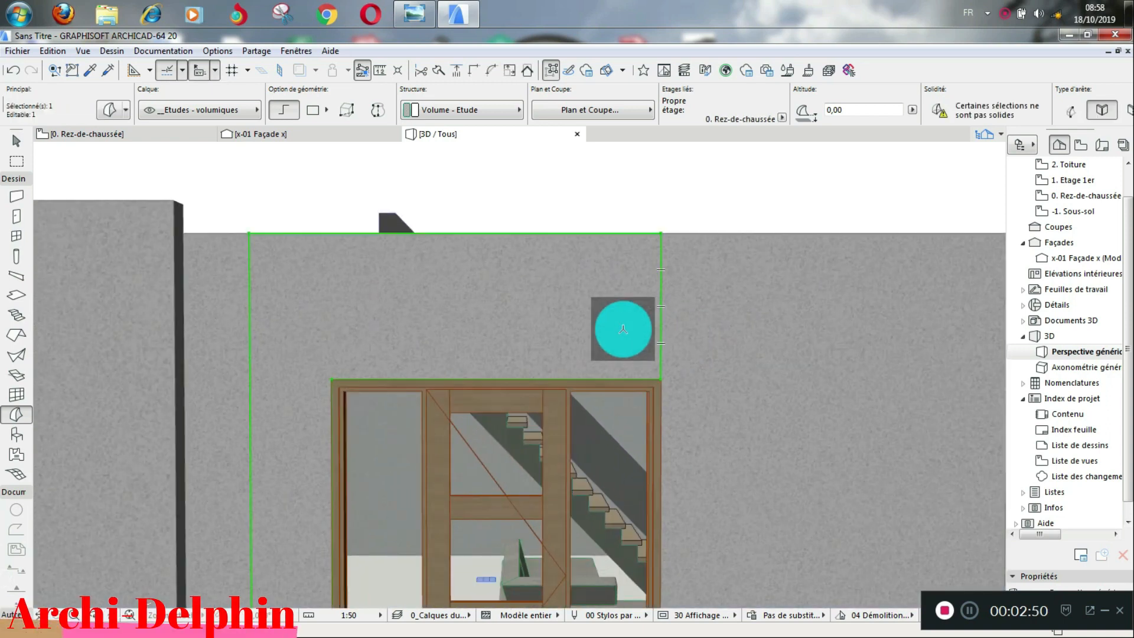
{"action": "left_click", "coordinate": [622, 329]}
{"action": "left_click", "coordinate": [680, 406]}
{"action": "left_click", "coordinate": [680, 406]}
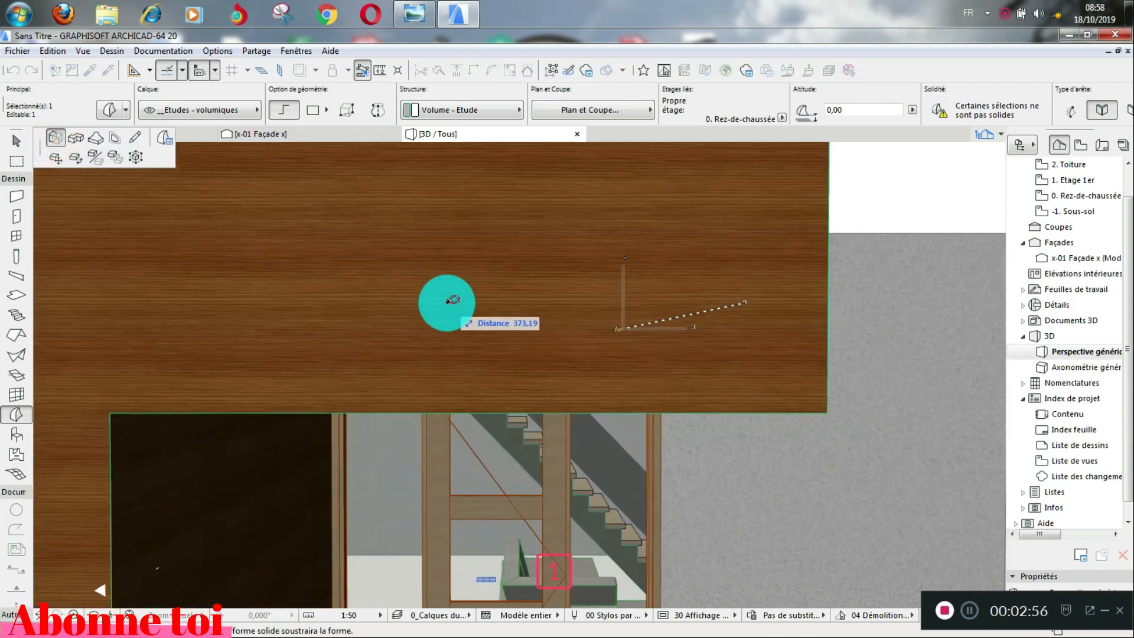
{"action": "type", "text": "1"}
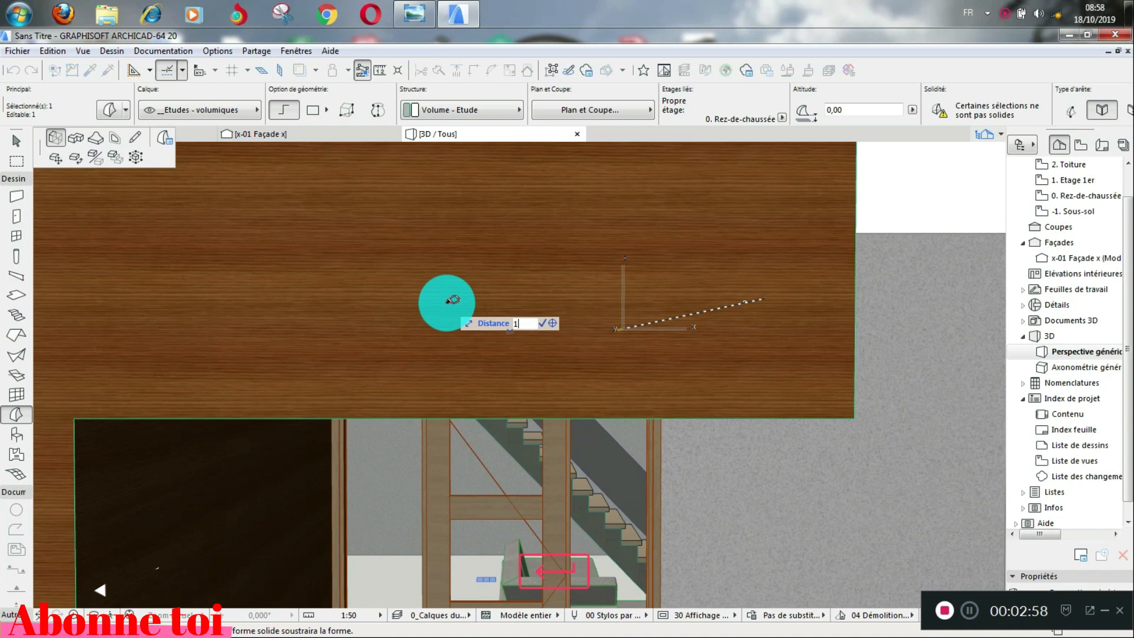
{"action": "key", "text": "Return"}
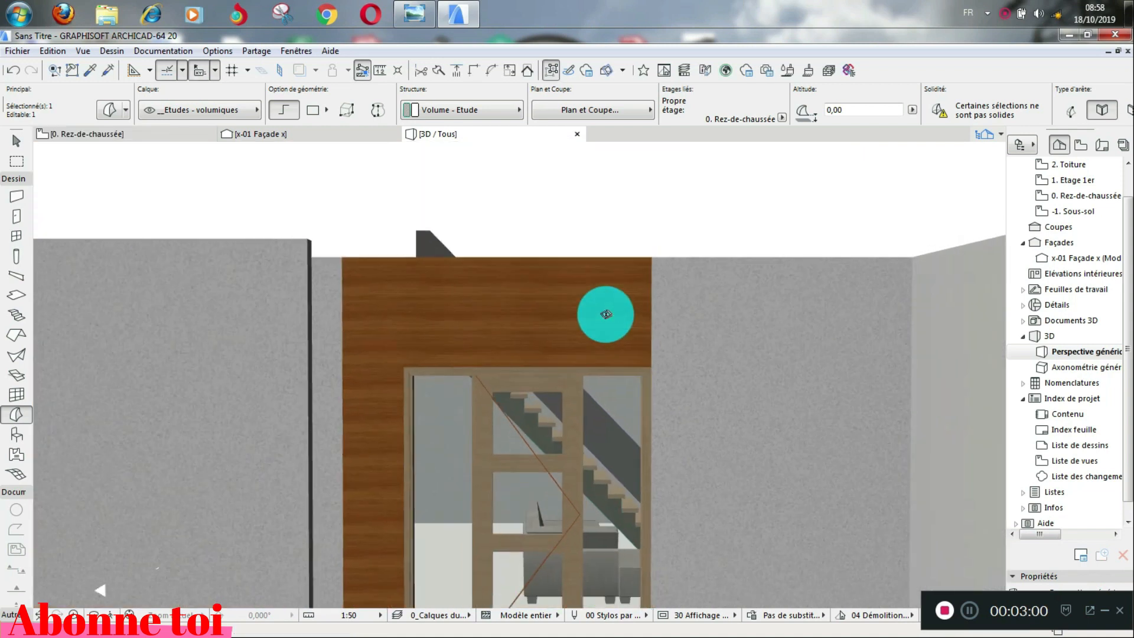
- Set the glazed entrance door's Chambranle extérieur surface to Bois - Acajou horizontal and apply the door settings
{"action": "scroll", "coordinate": [605, 313], "scroll_direction": "down", "scroll_amount": 3}
{"action": "scroll", "coordinate": [609, 368], "scroll_direction": "up", "scroll_amount": 3}
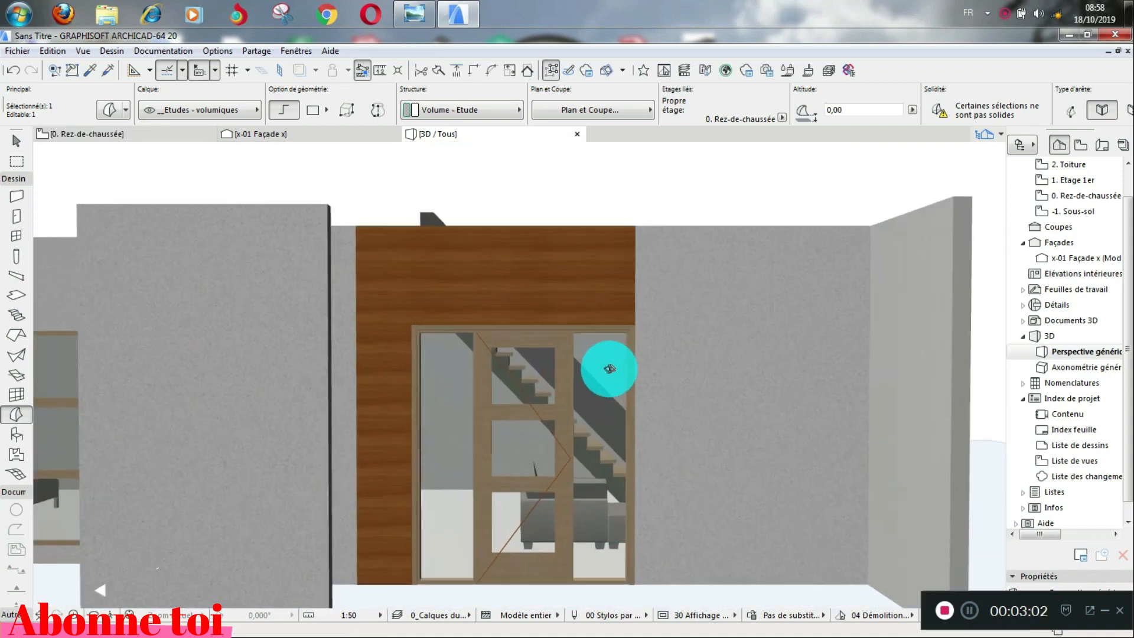
{"action": "scroll", "coordinate": [608, 368], "scroll_direction": "up", "scroll_amount": 2}
{"action": "key", "text": "shift"}
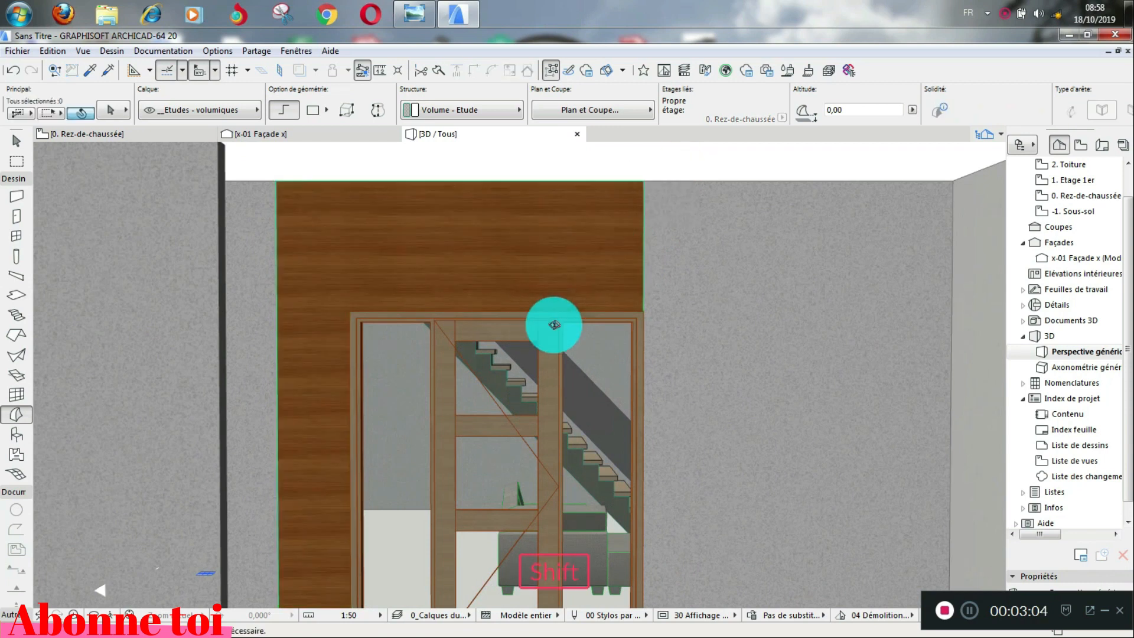
{"action": "left_click", "coordinate": [549, 320], "text": "shift"}
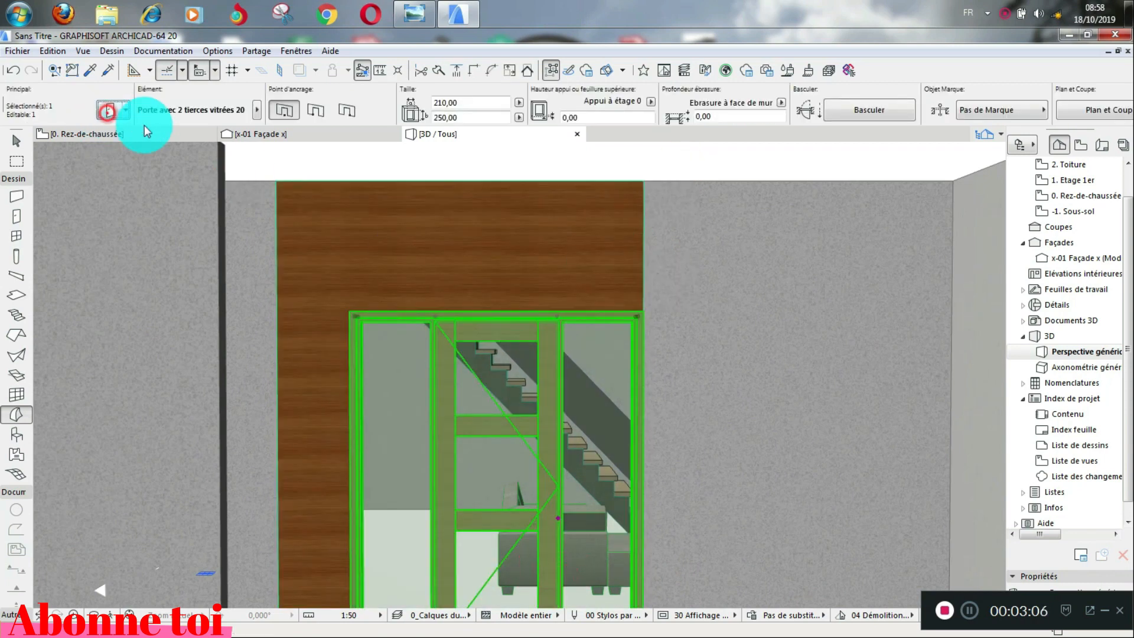
{"action": "double_click", "coordinate": [582, 308]}
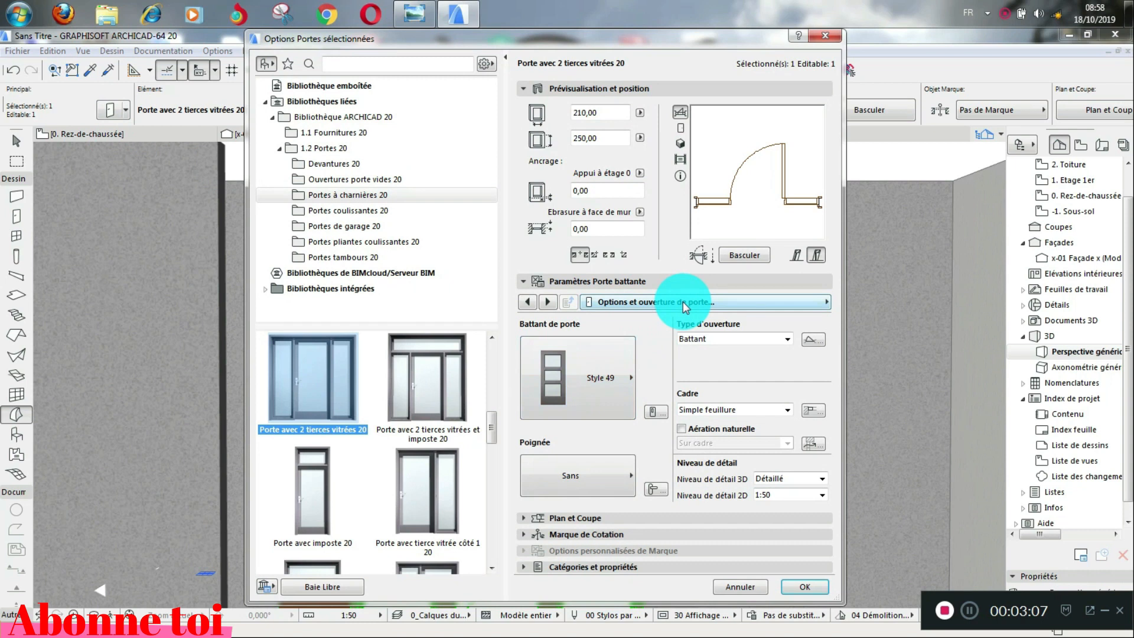
{"action": "left_click", "coordinate": [684, 303]}
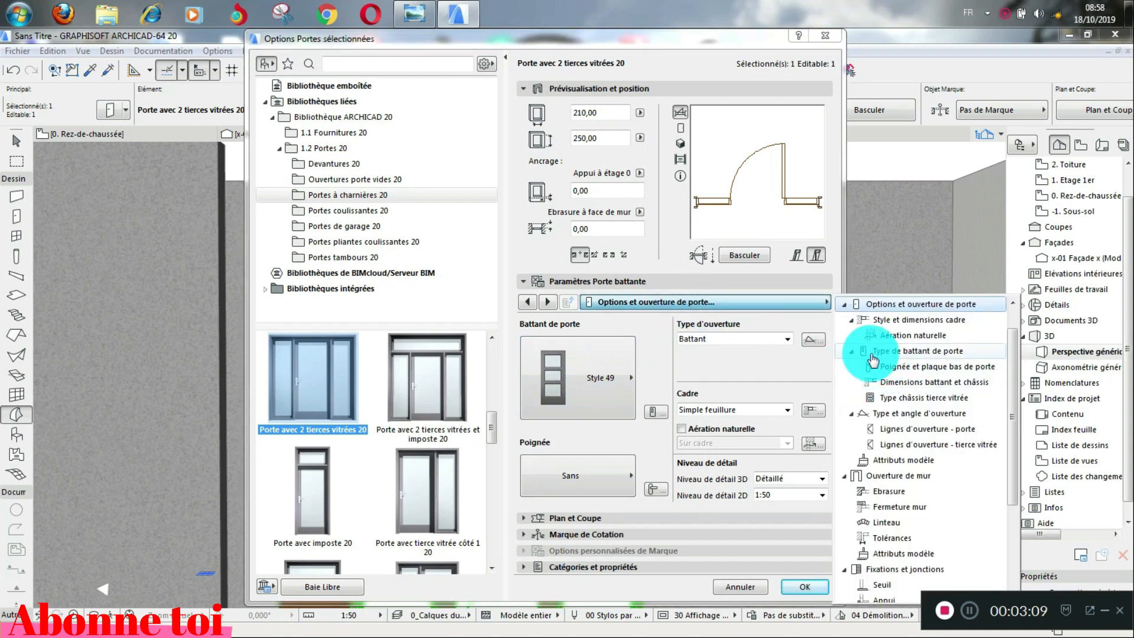
{"action": "left_click", "coordinate": [927, 553]}
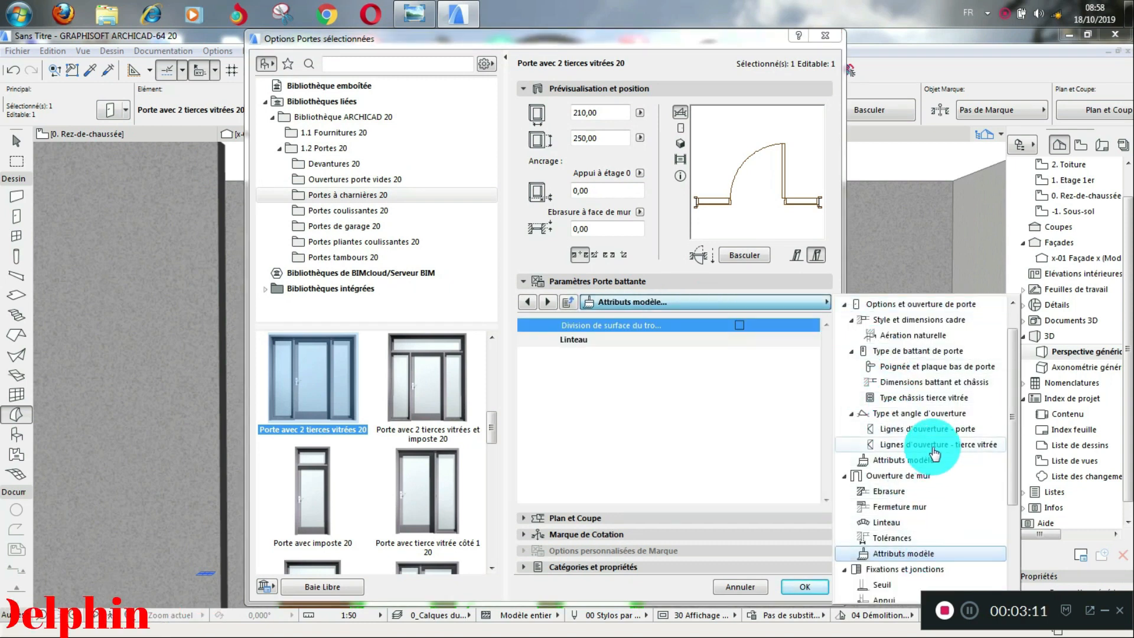
{"action": "scroll", "coordinate": [933, 453], "scroll_direction": "down", "scroll_amount": 3}
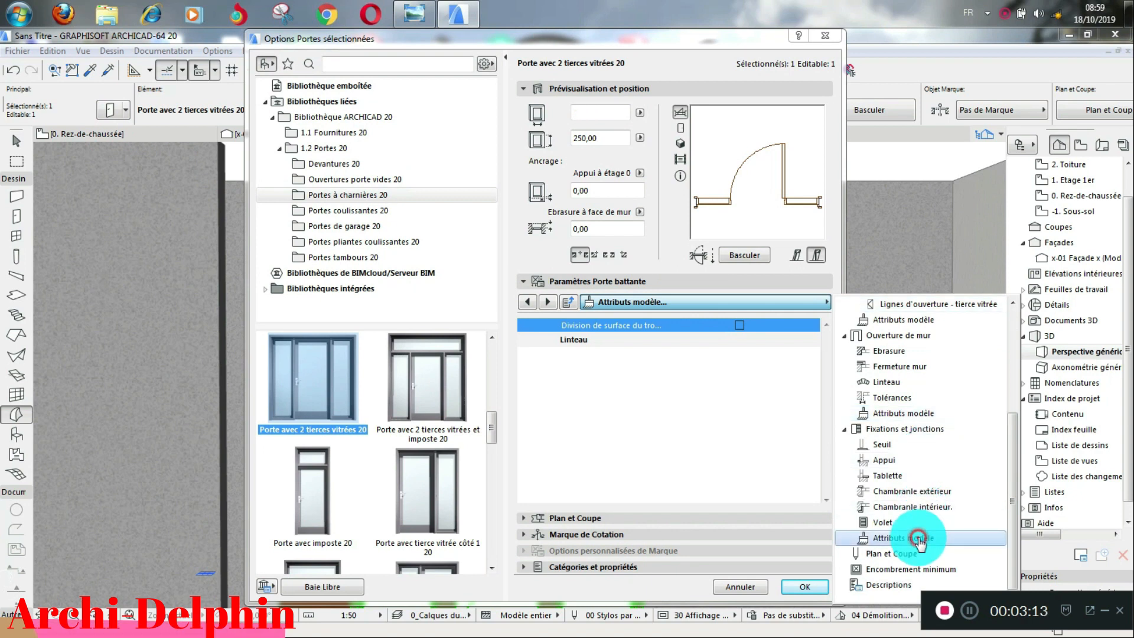
{"action": "left_click", "coordinate": [917, 538]}
{"action": "left_click", "coordinate": [803, 352]}
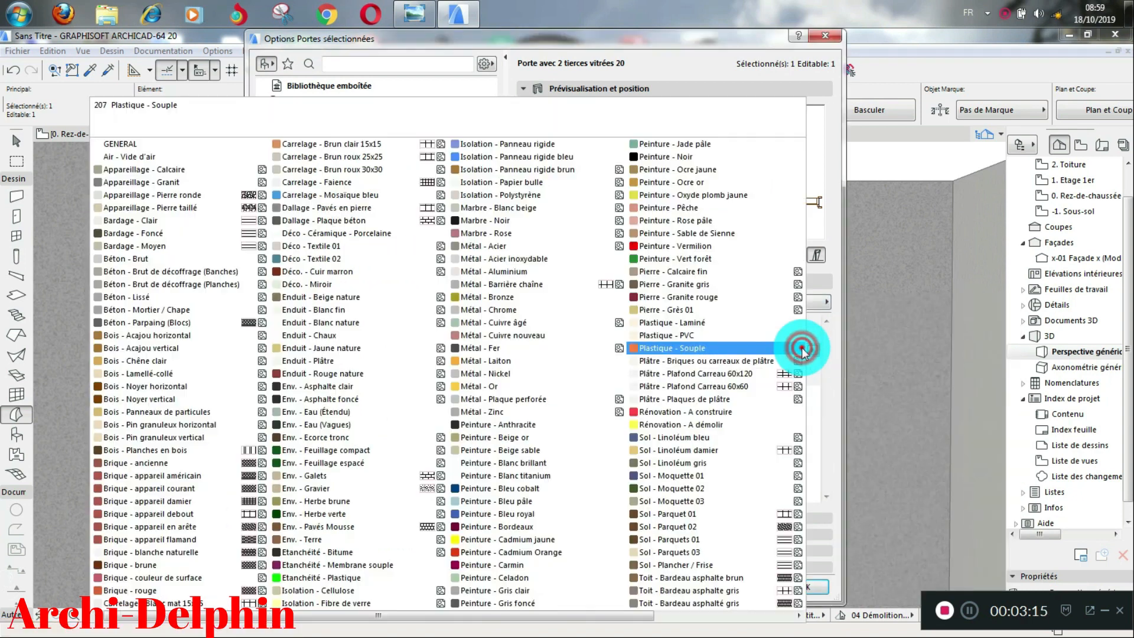
{"action": "left_click", "coordinate": [130, 335]}
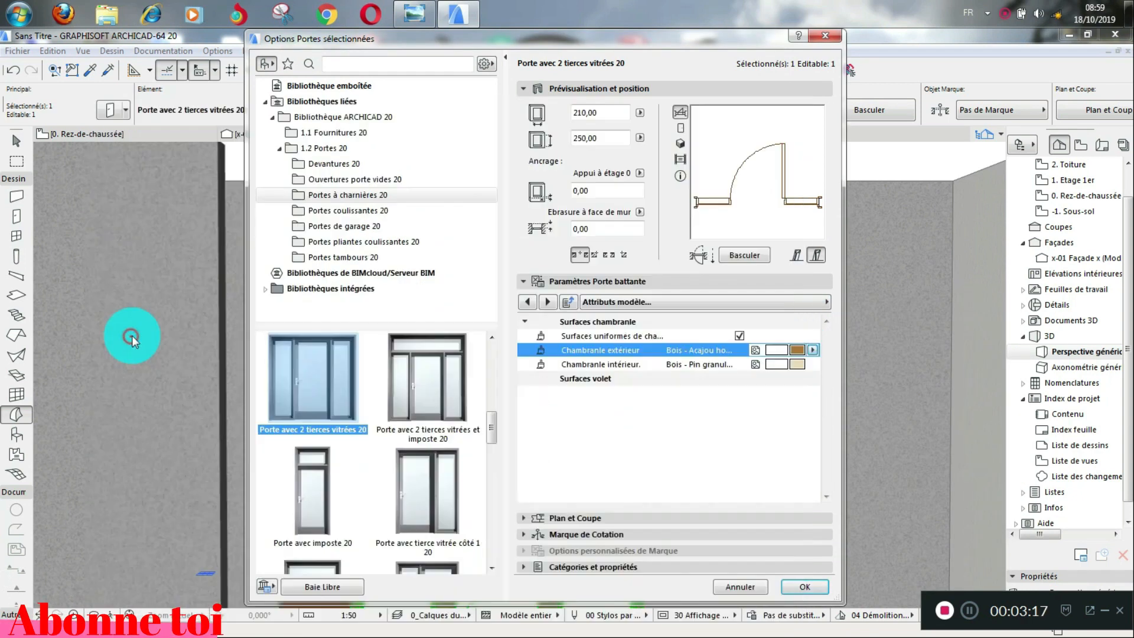
{"action": "left_click", "coordinate": [802, 587]}
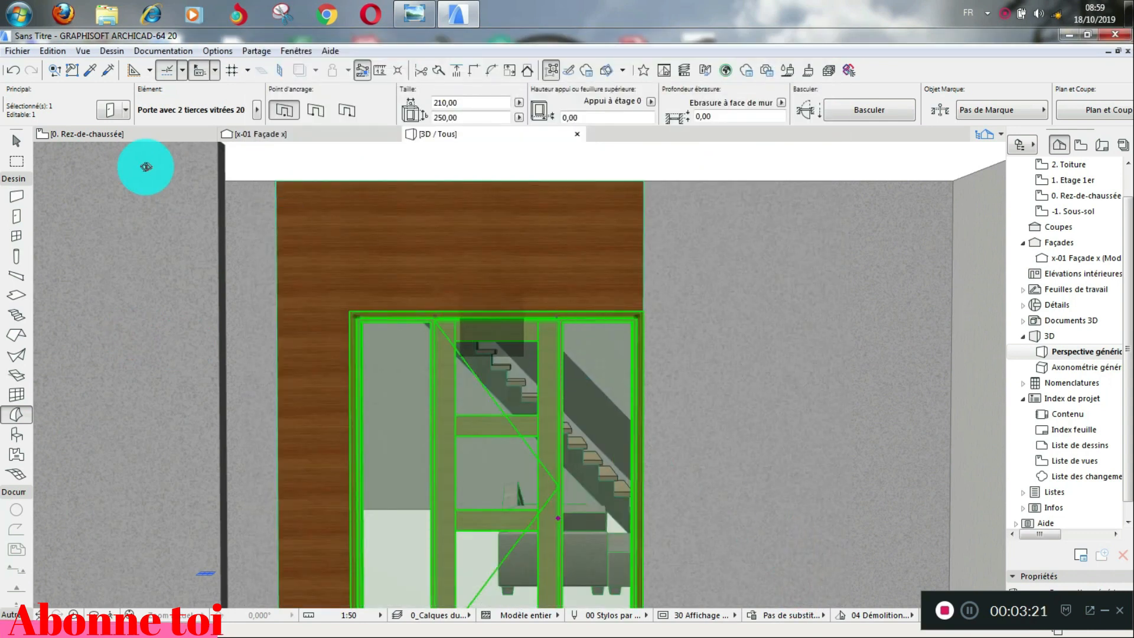
- Set the entrance door's exterior and interior frame surfaces (Cadre extérieur, Cadre intérieur) to Bois - Acajou horizontal
{"action": "left_click", "coordinate": [102, 112]}
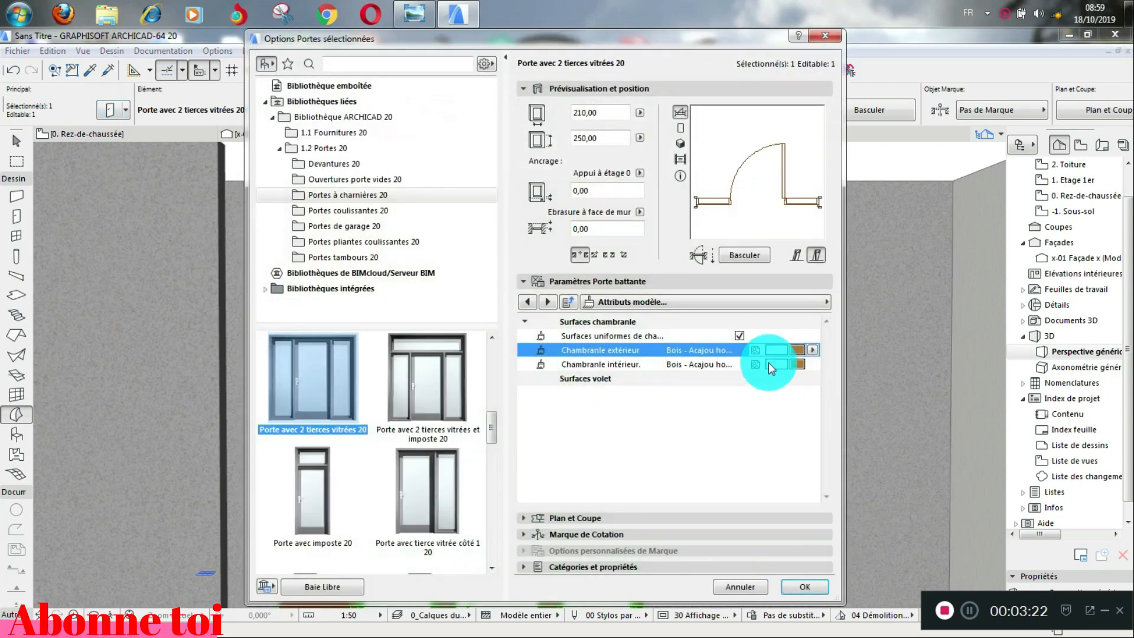
{"action": "left_click", "coordinate": [810, 303]}
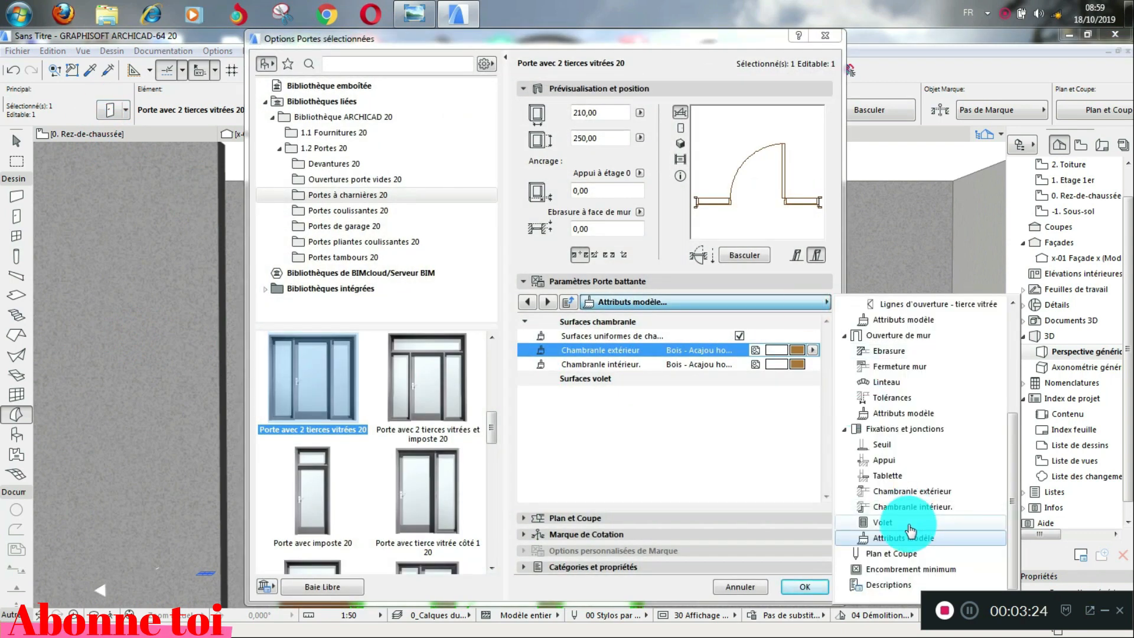
{"action": "left_click", "coordinate": [885, 412]}
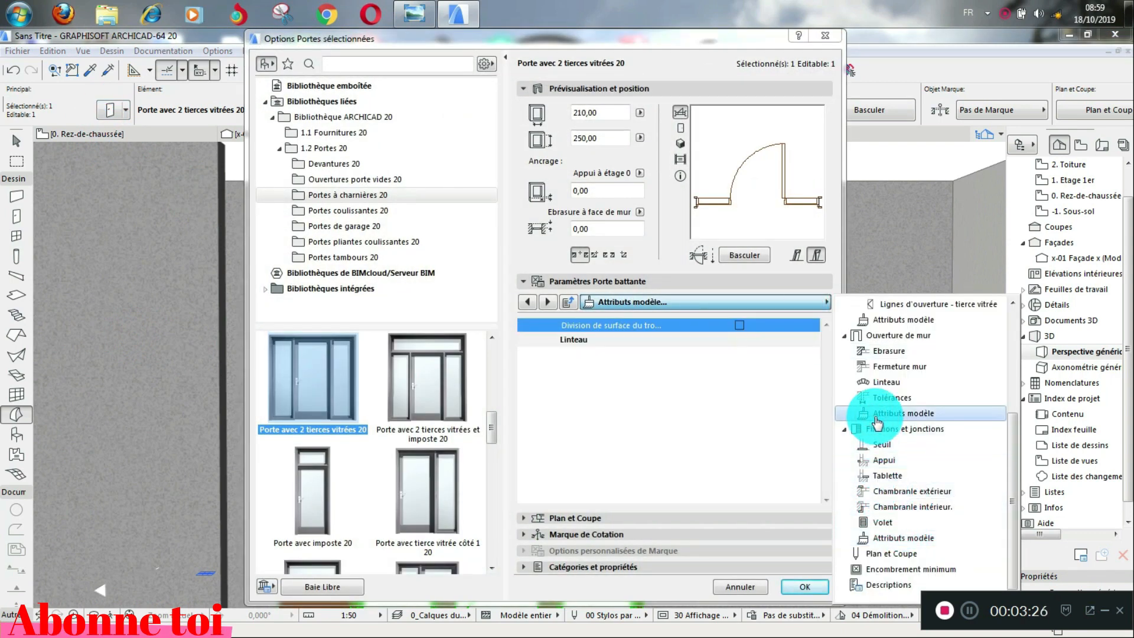
{"action": "scroll", "coordinate": [878, 420], "scroll_direction": "up", "scroll_amount": 2}
{"action": "left_click", "coordinate": [877, 414]}
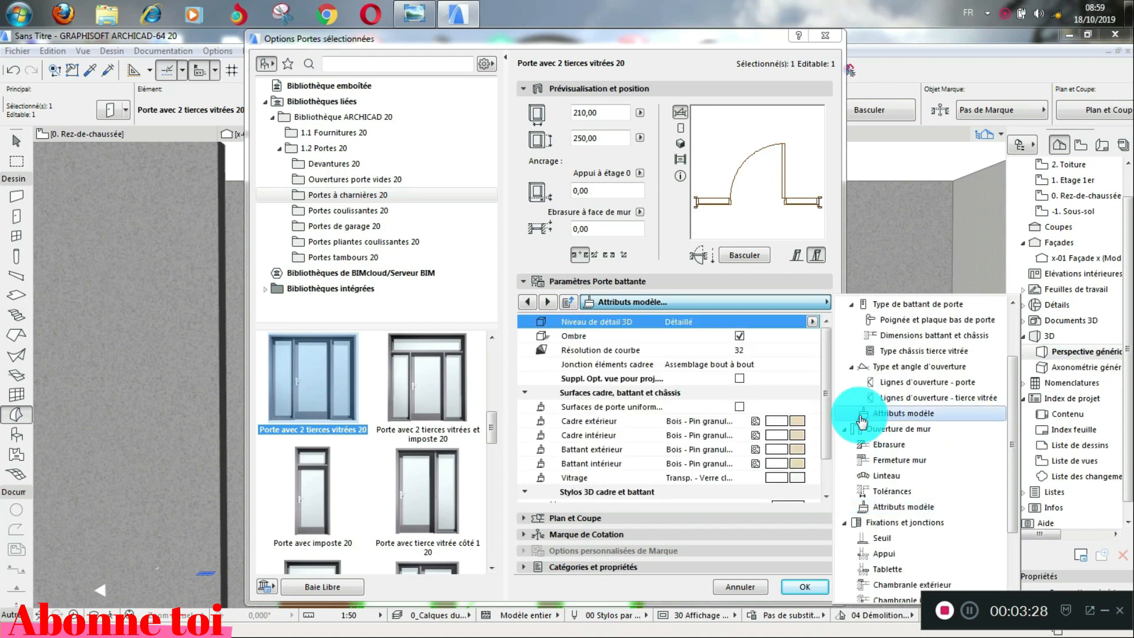
{"action": "left_click", "coordinate": [798, 422]}
{"action": "left_click", "coordinate": [798, 422]}
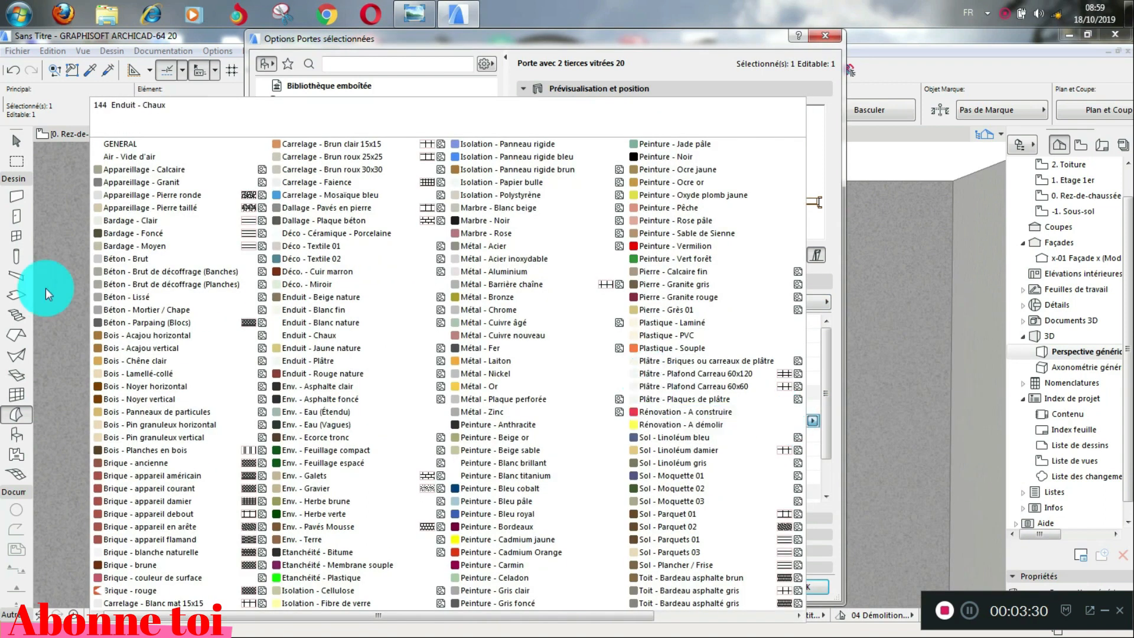
{"action": "left_click", "coordinate": [89, 334]}
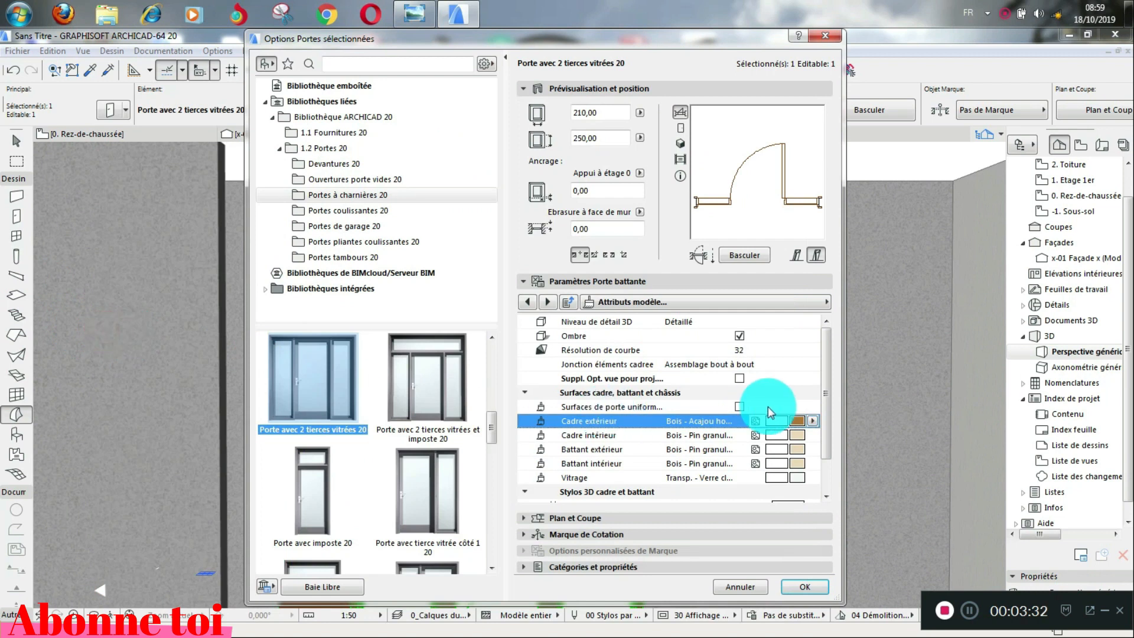
{"action": "left_click", "coordinate": [797, 392]}
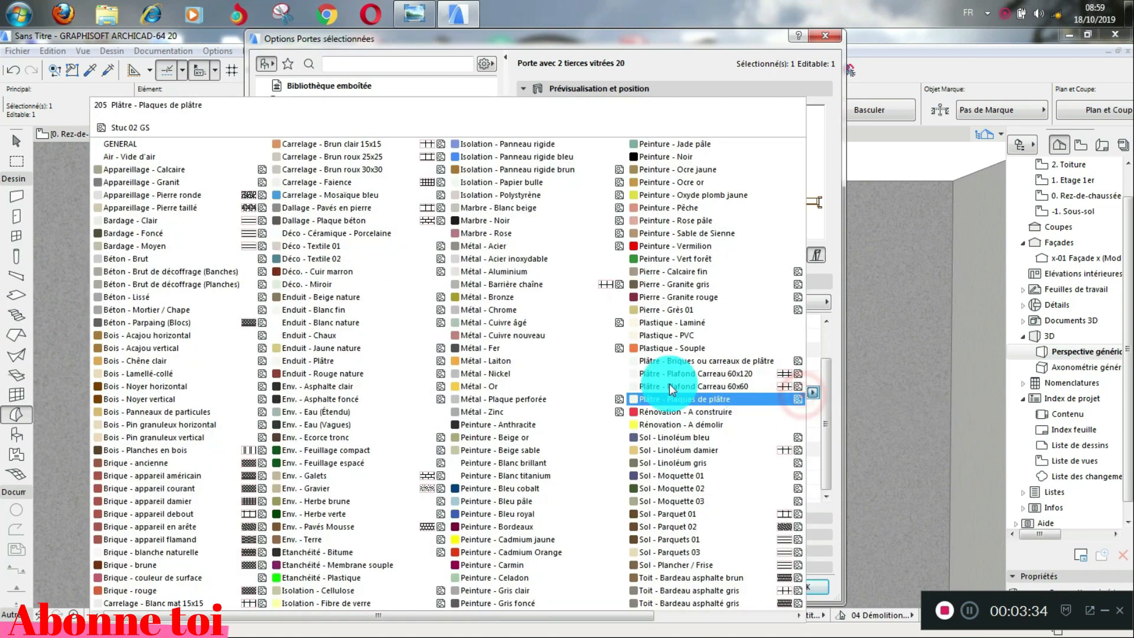
{"action": "left_click", "coordinate": [139, 334]}
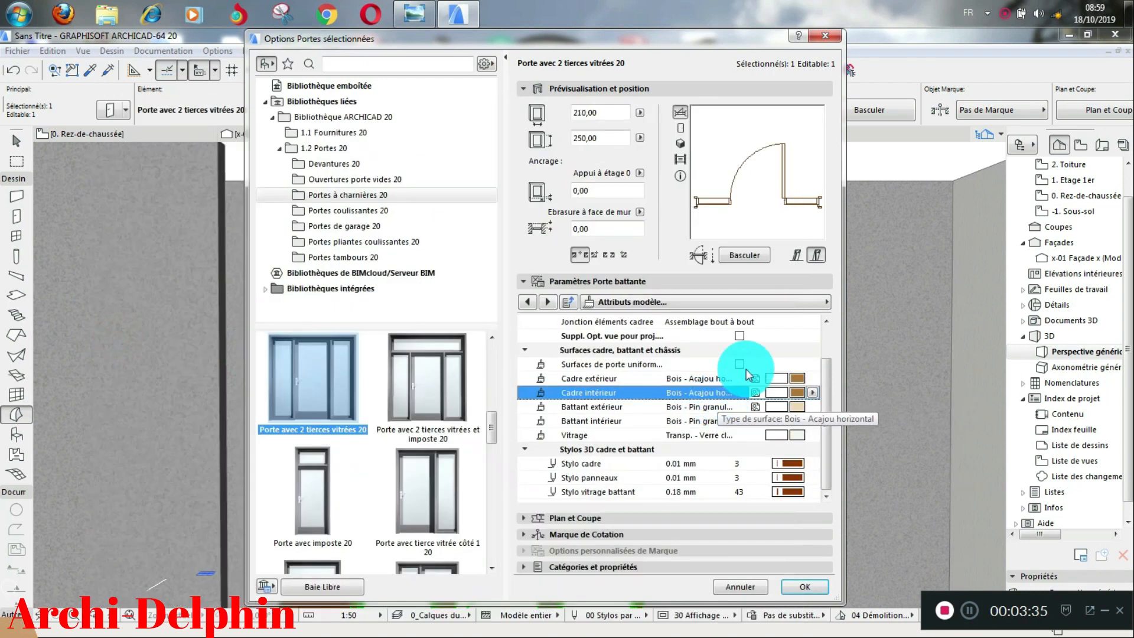
- Set the door's exterior and interior leaf surfaces (Battant extérieur, Battant intérieur) to Bois - Acajou horizontal
{"action": "left_click", "coordinate": [798, 411]}
{"action": "left_click", "coordinate": [114, 334]}
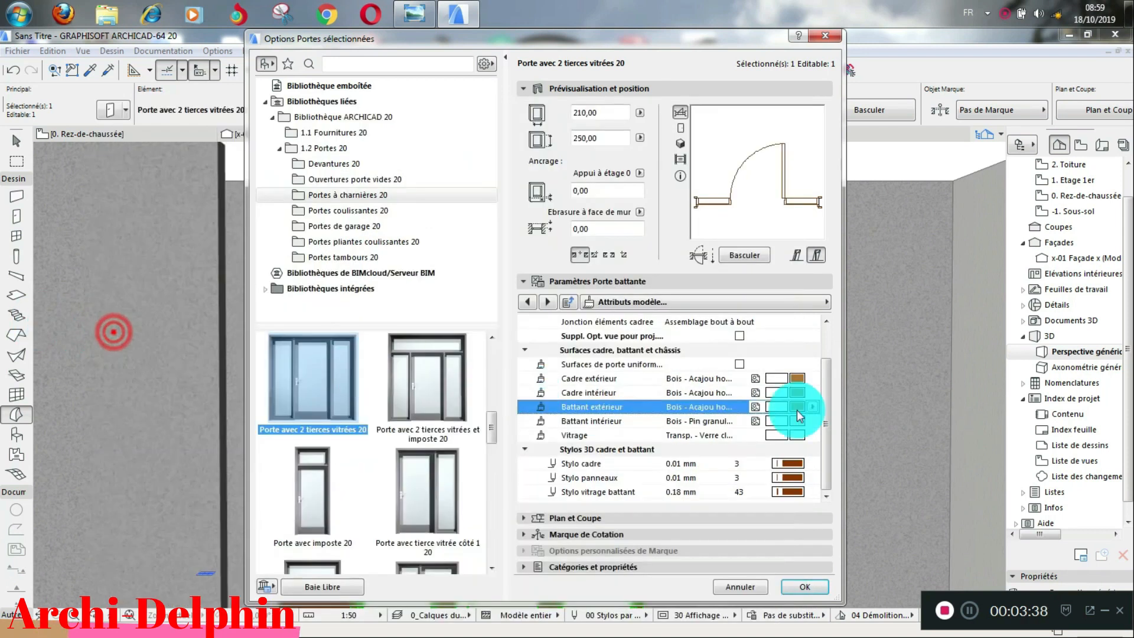
{"action": "left_click", "coordinate": [796, 419]}
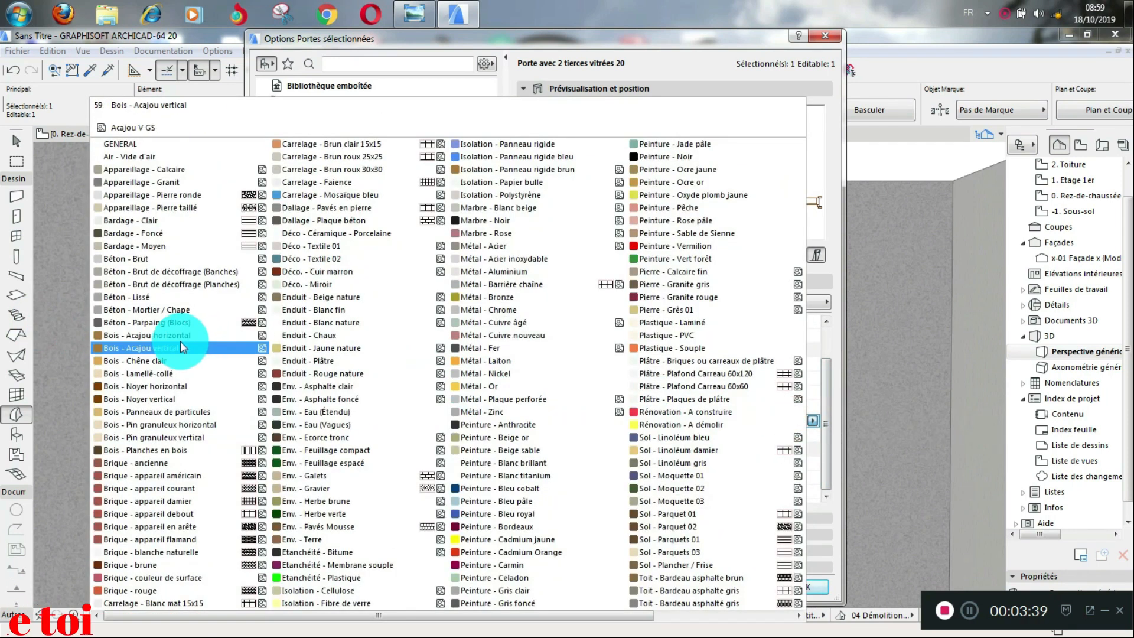
{"action": "left_click", "coordinate": [155, 336]}
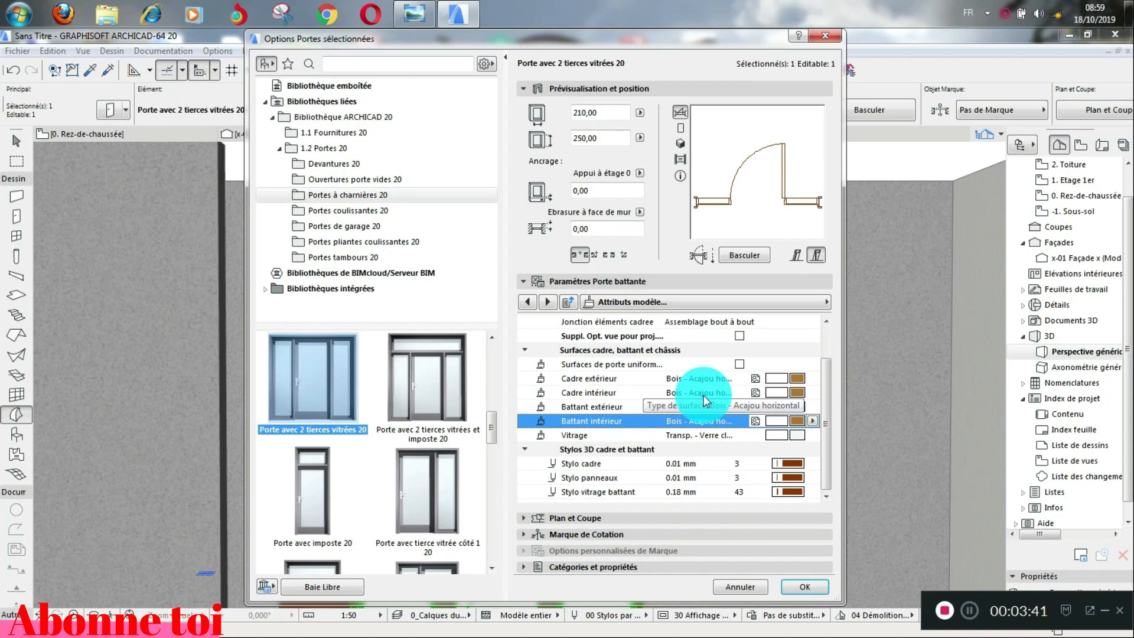
- Apply the entrance door's surface settings and check the finished door against the wood panel in the 3D view
{"action": "left_click", "coordinate": [810, 587]}
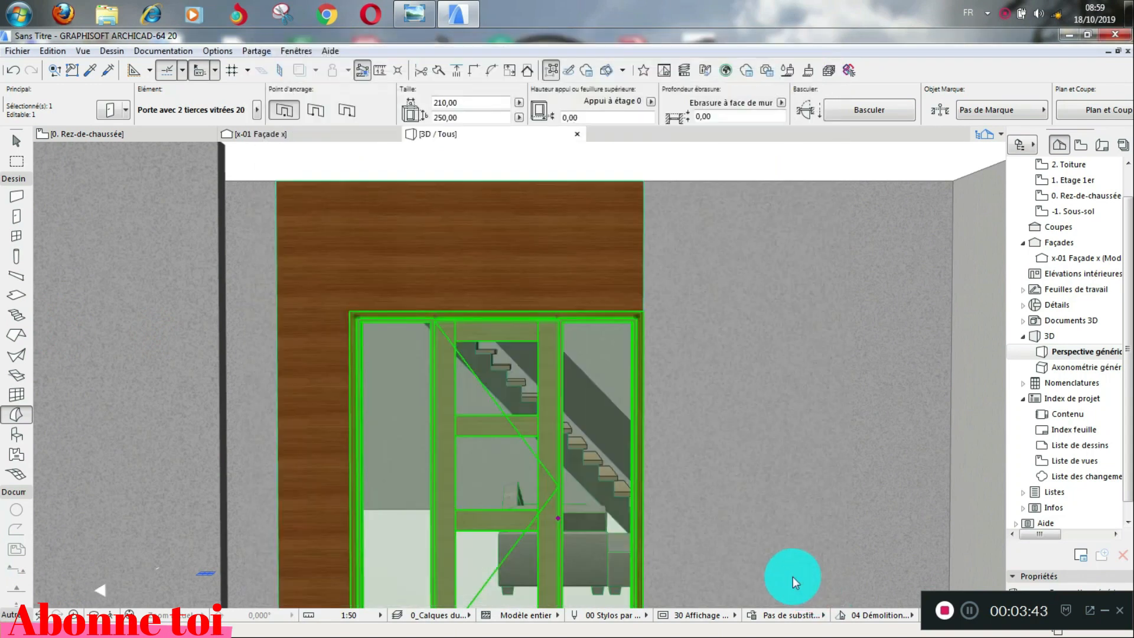
{"action": "scroll", "coordinate": [452, 308], "scroll_direction": "down", "scroll_amount": 5}
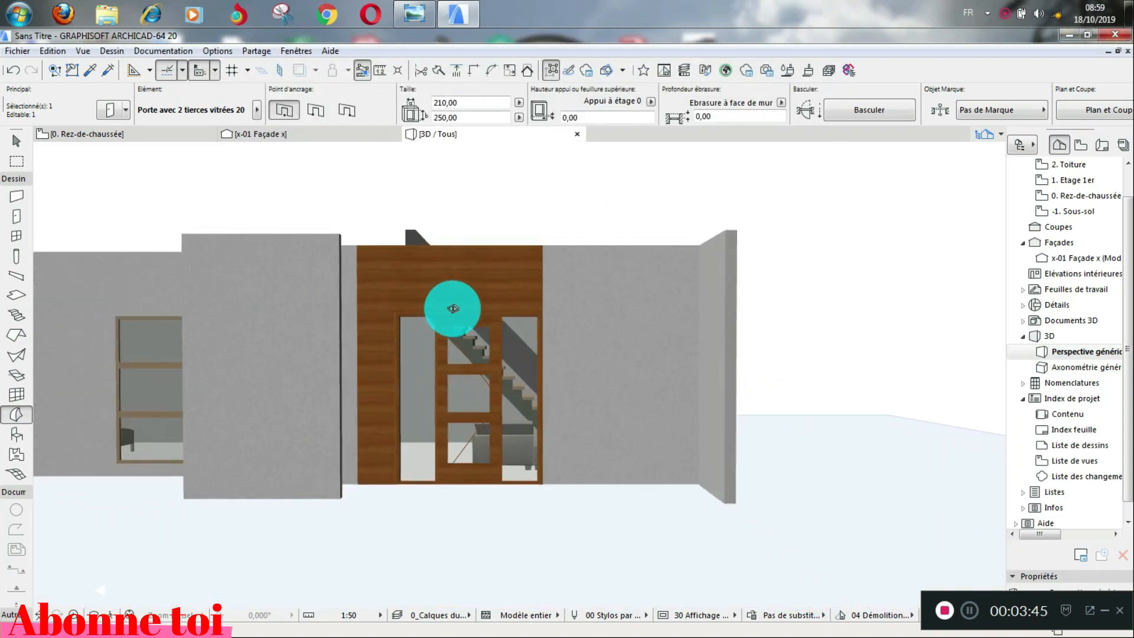
{"action": "middle_click_drag", "start_coordinate": [450, 384], "coordinate": [355, 311], "text": "shift"}
{"action": "left_click", "coordinate": [521, 398]}
{"action": "scroll", "coordinate": [522, 397], "scroll_direction": "up", "scroll_amount": 3}
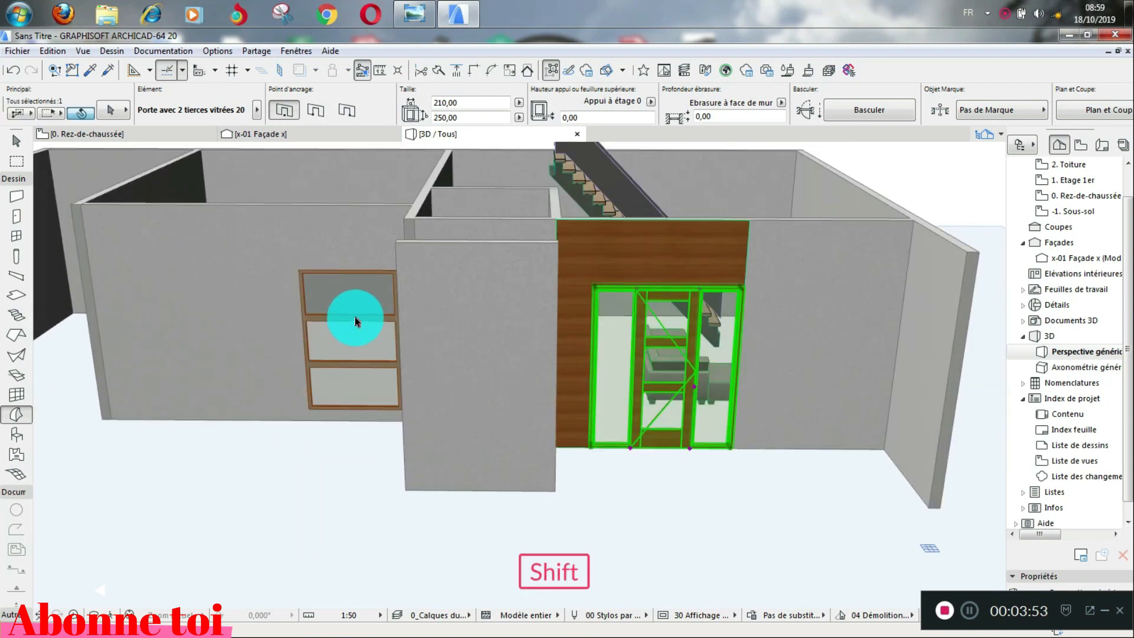
- Set the three-pane facade window's exterior and interior frame surfaces (Cadre extérieur, Cadre intérieur) to Bois - Acajou horizontal
{"action": "left_click", "coordinate": [330, 485]}
{"action": "key", "text": "Escape"}
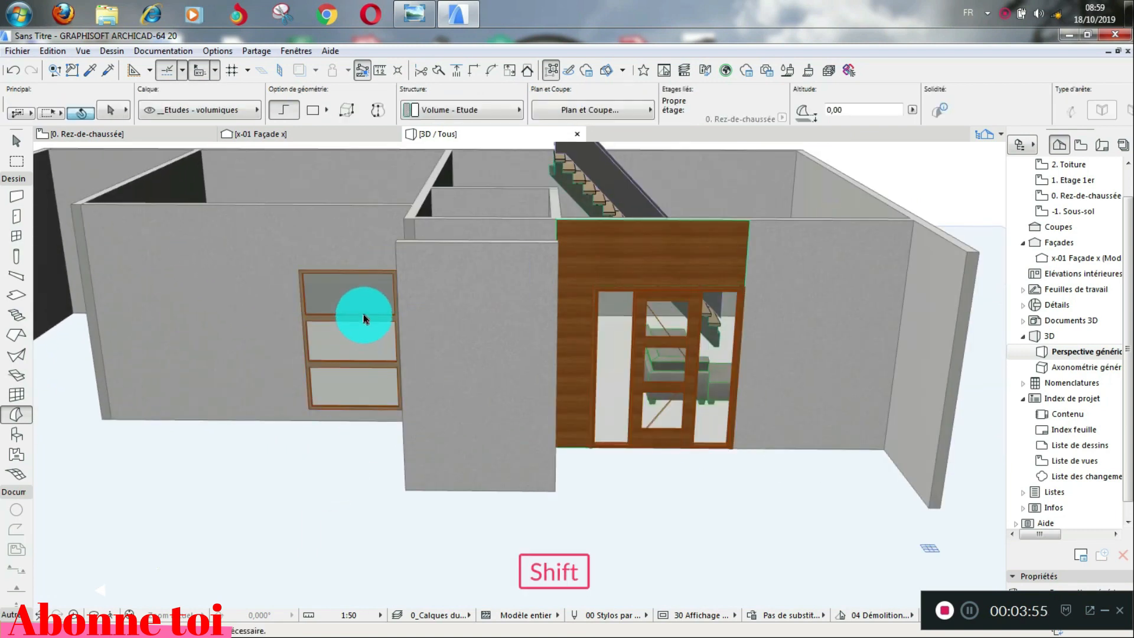
{"action": "left_click", "coordinate": [363, 317], "text": "shift"}
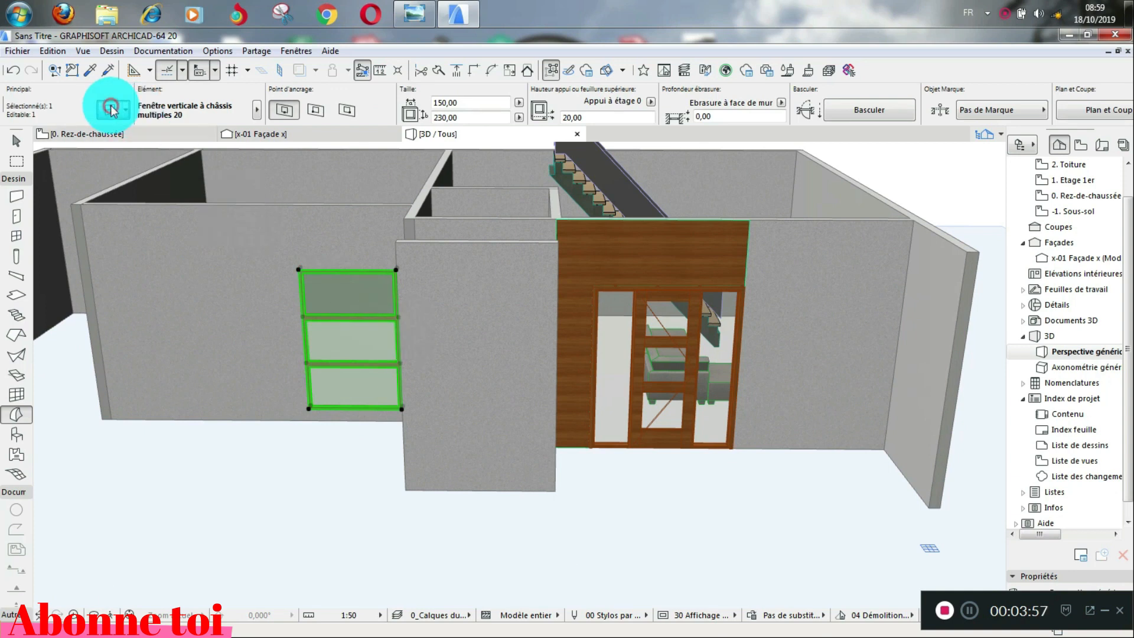
{"action": "left_click", "coordinate": [112, 111]}
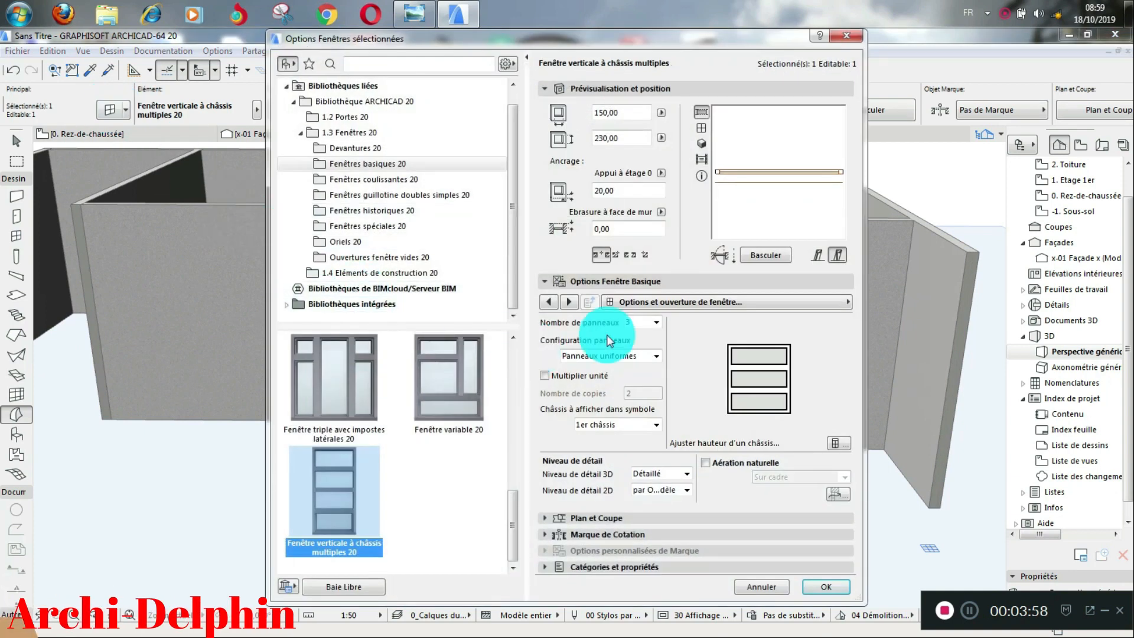
{"action": "left_click", "coordinate": [691, 308]}
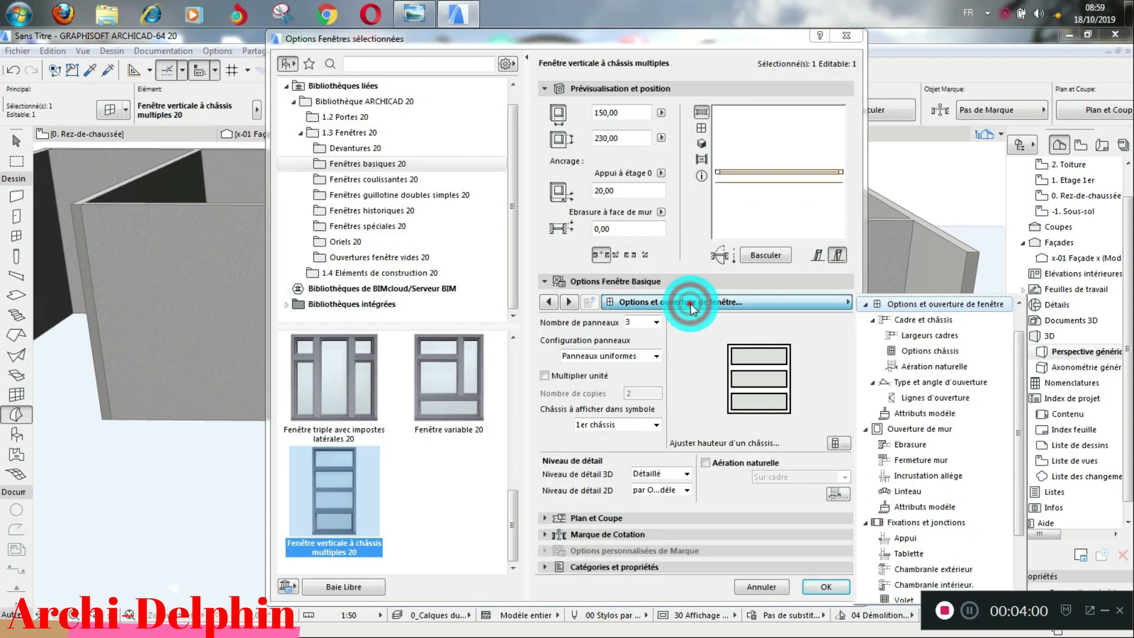
{"action": "left_click", "coordinate": [877, 413]}
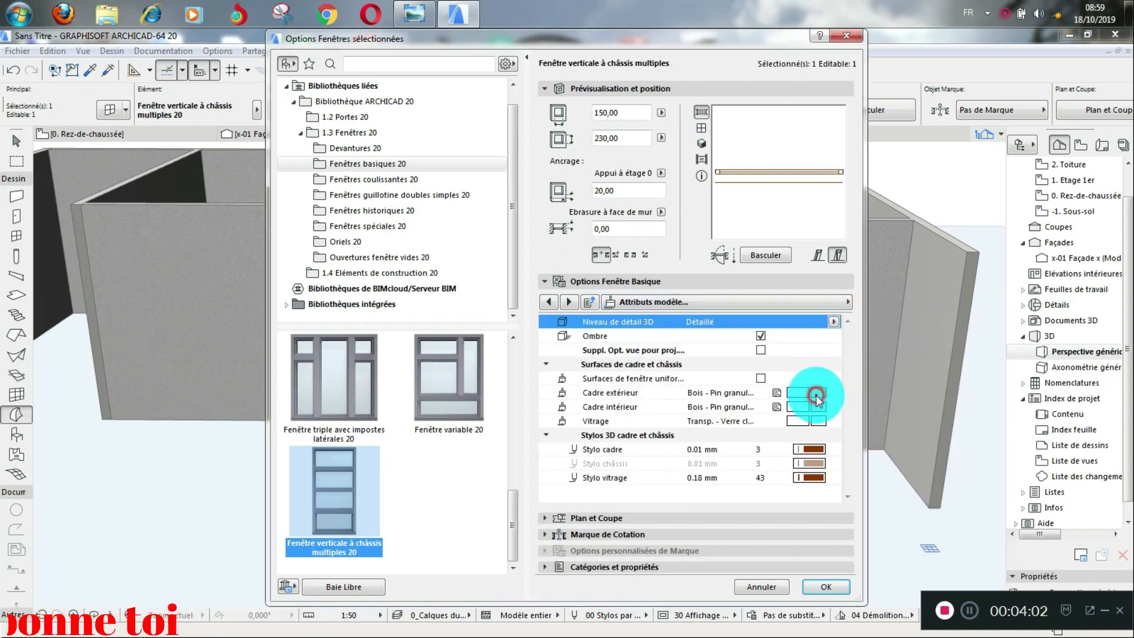
{"action": "left_click", "coordinate": [818, 401]}
{"action": "left_click", "coordinate": [177, 335]}
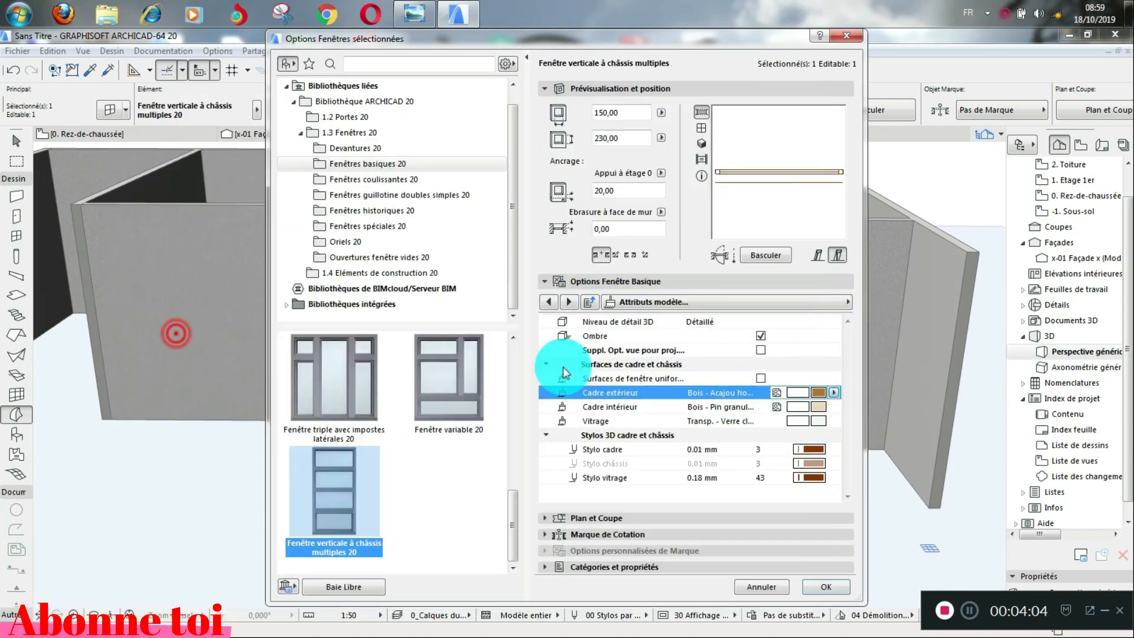
{"action": "left_click", "coordinate": [805, 384]}
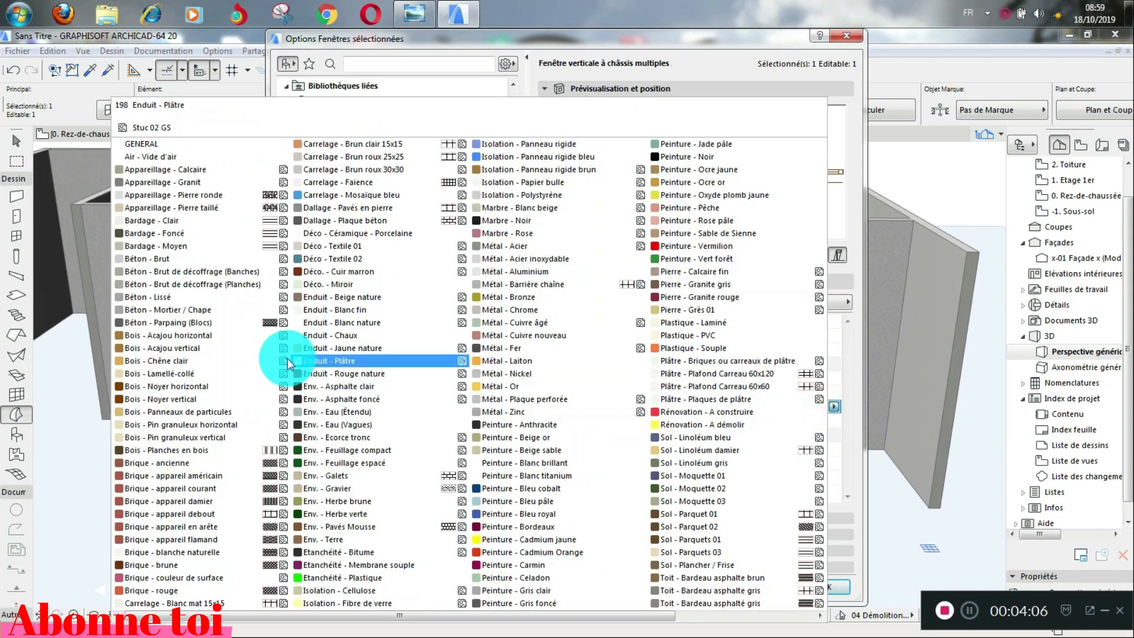
{"action": "left_click", "coordinate": [147, 335]}
- Check the window's wall-opening and fixture model attributes for further surfaces and apply the window settings
{"action": "left_click", "coordinate": [820, 300]}
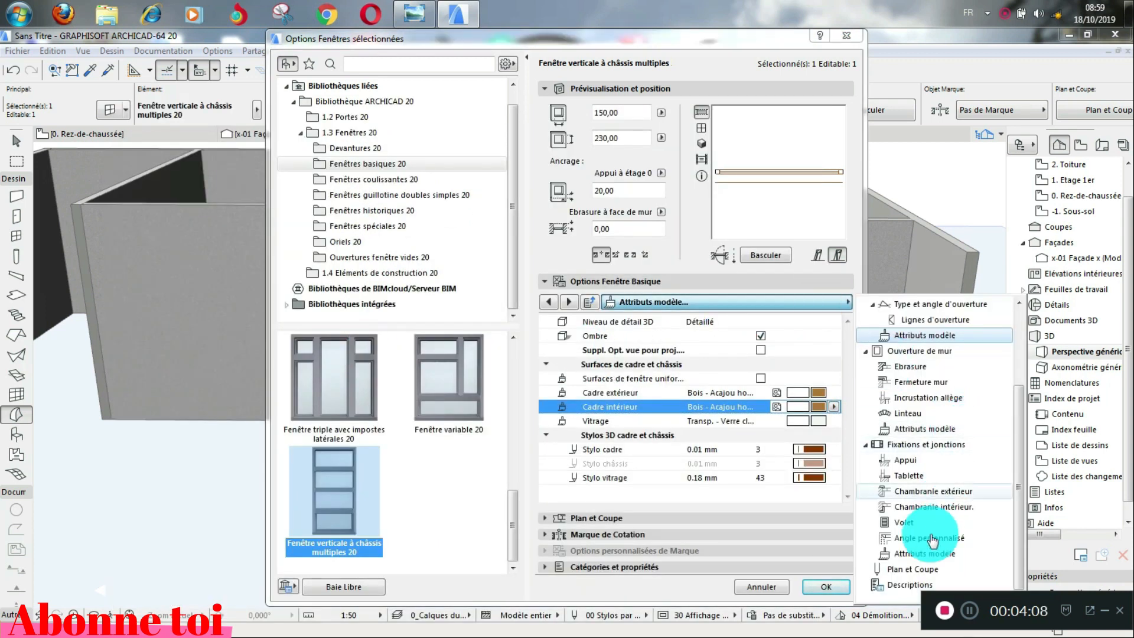
{"action": "left_click", "coordinate": [935, 555]}
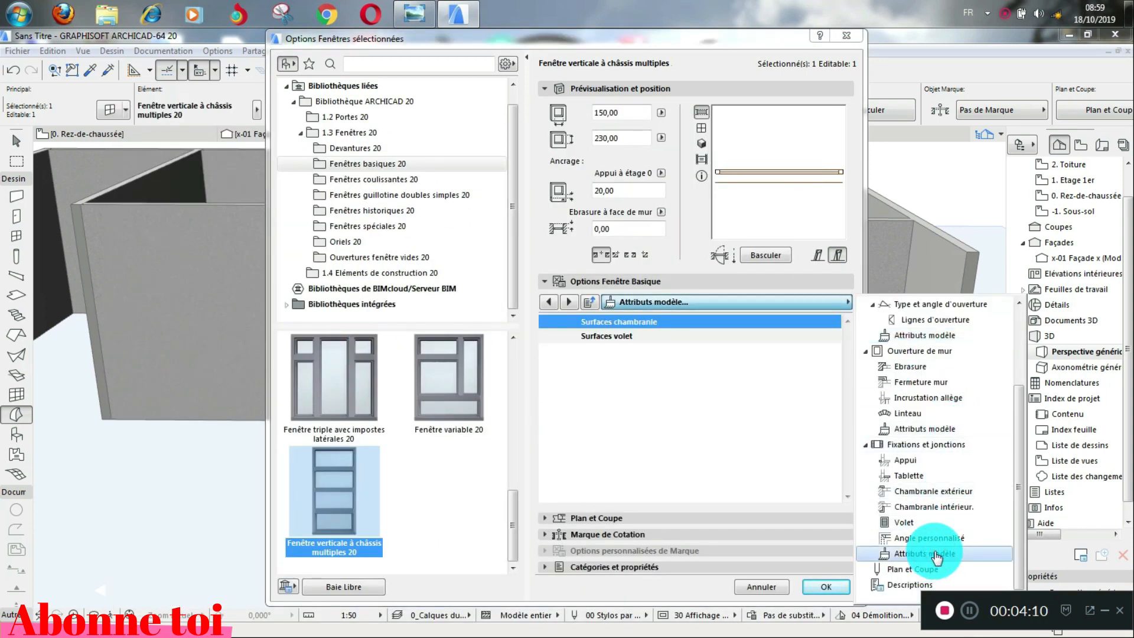
{"action": "scroll", "coordinate": [937, 557], "scroll_direction": "up", "scroll_amount": 3}
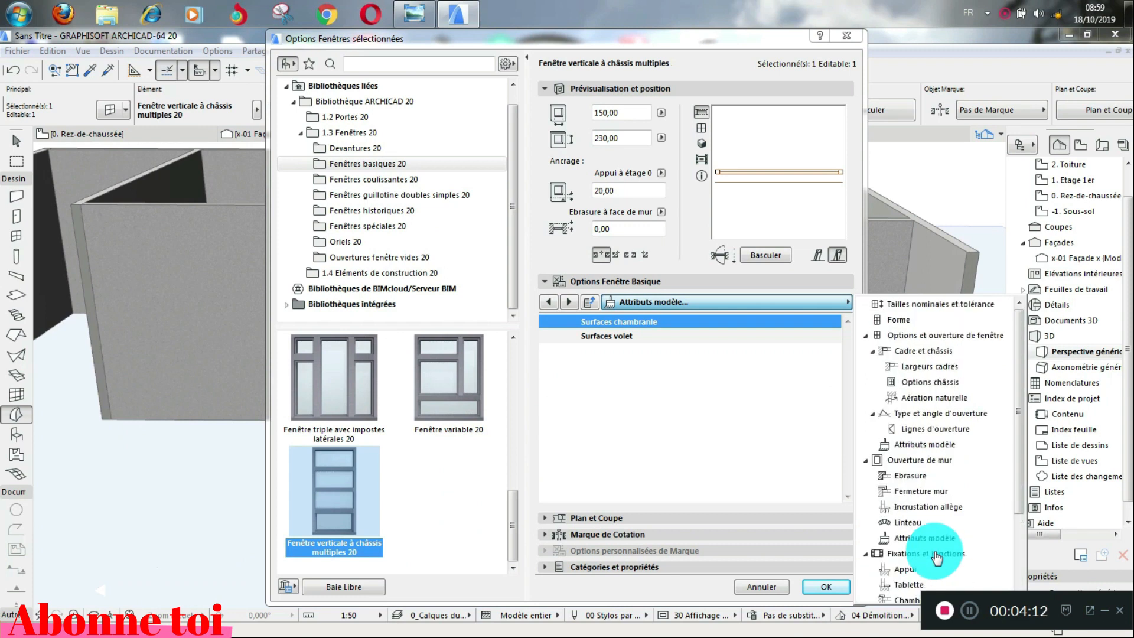
{"action": "left_click", "coordinate": [937, 539]}
{"action": "scroll", "coordinate": [940, 549], "scroll_direction": "down", "scroll_amount": 3}
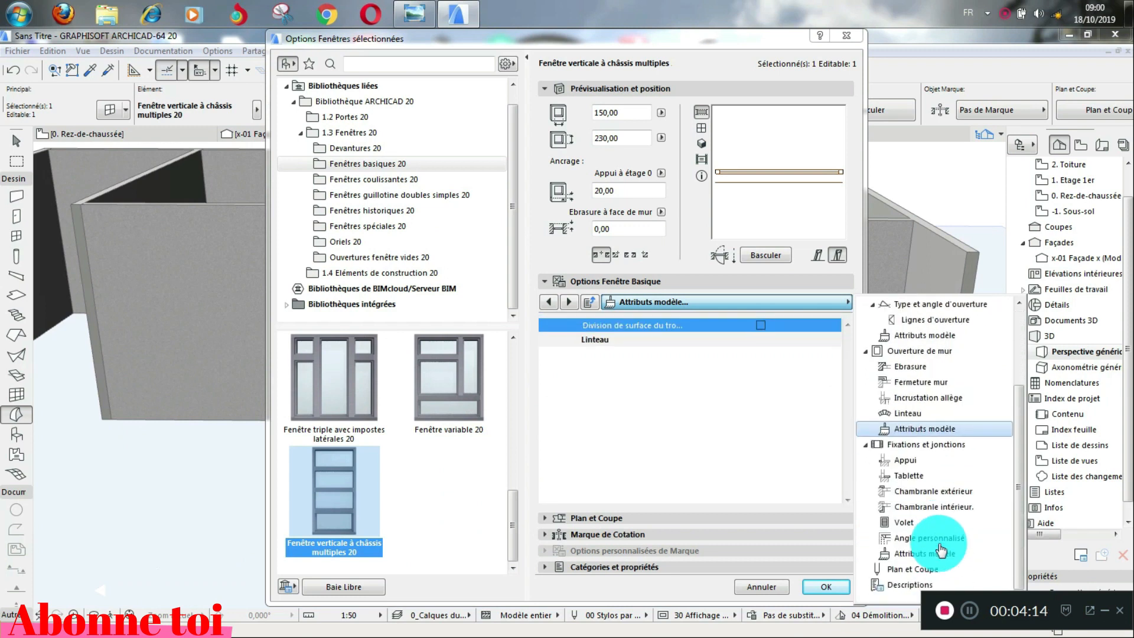
{"action": "left_click", "coordinate": [940, 554]}
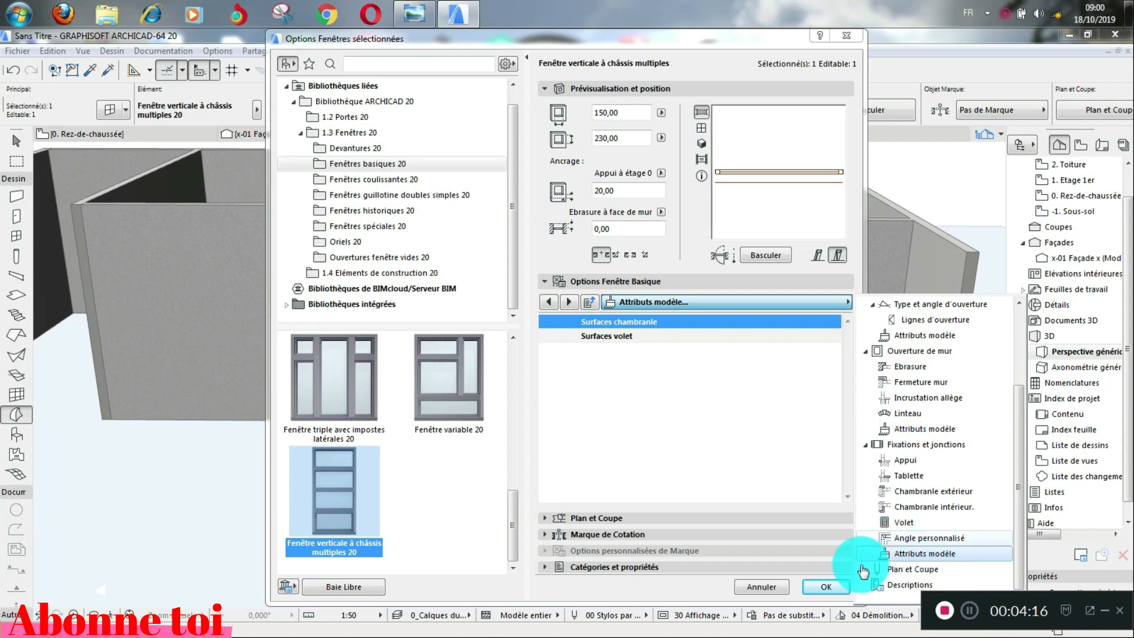
{"action": "left_click", "coordinate": [833, 592]}
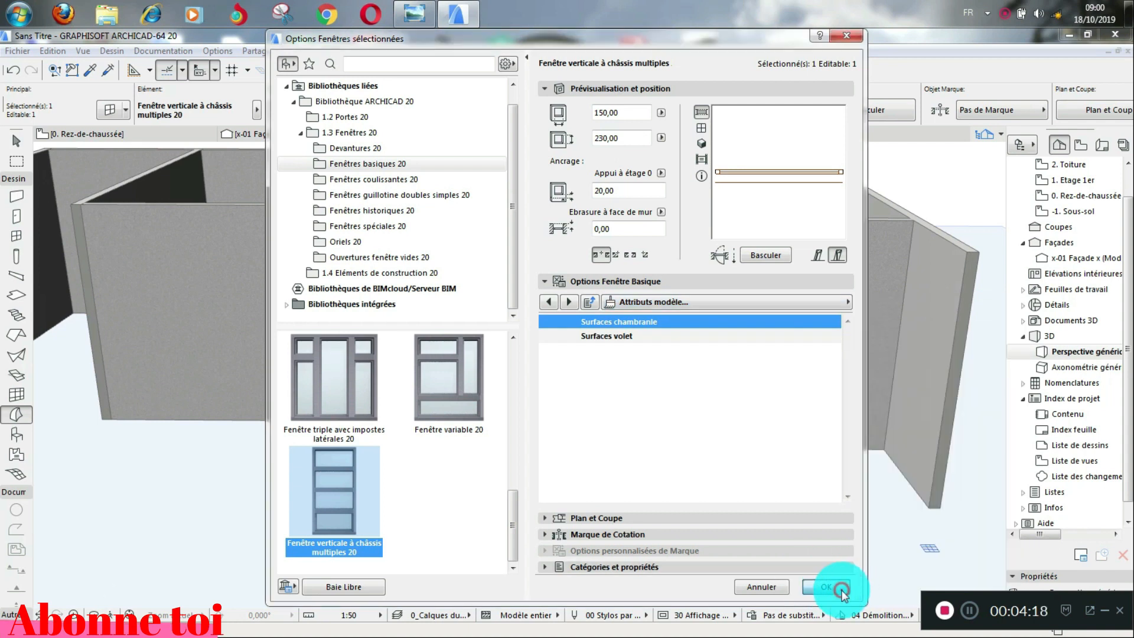
- Inspect the facade window and entrance door in 3D from several angles and clear the selection
{"action": "scroll", "coordinate": [421, 343], "scroll_direction": "up", "scroll_amount": 5}
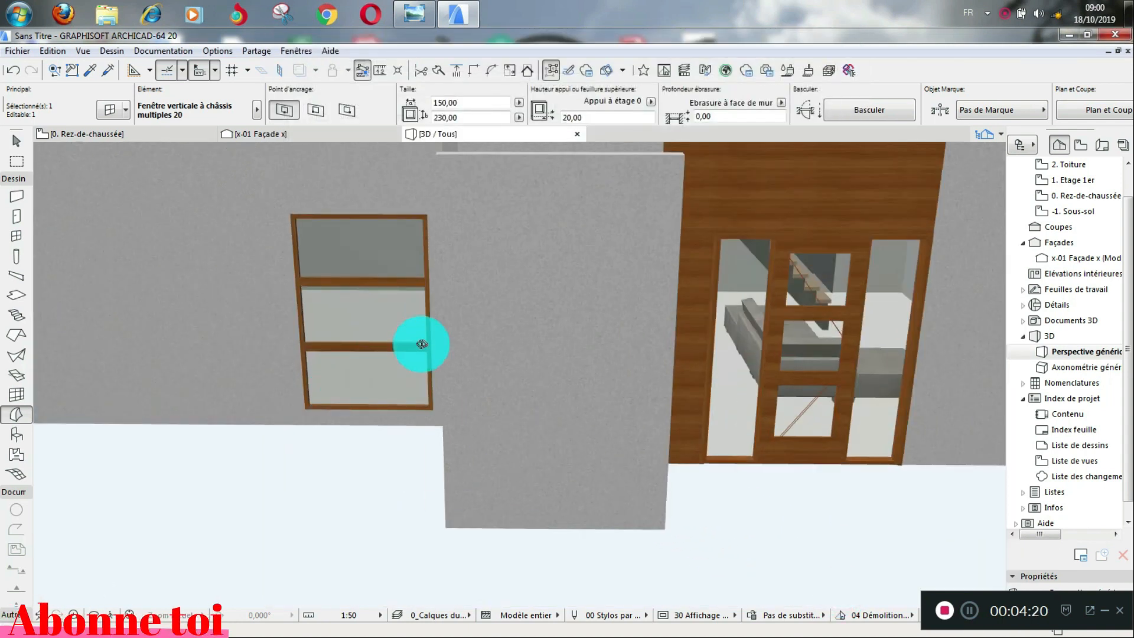
{"action": "scroll", "coordinate": [421, 344], "scroll_direction": "down", "scroll_amount": 5}
{"action": "middle_click_drag", "start_coordinate": [553, 329], "coordinate": [471, 339], "text": "shift"}
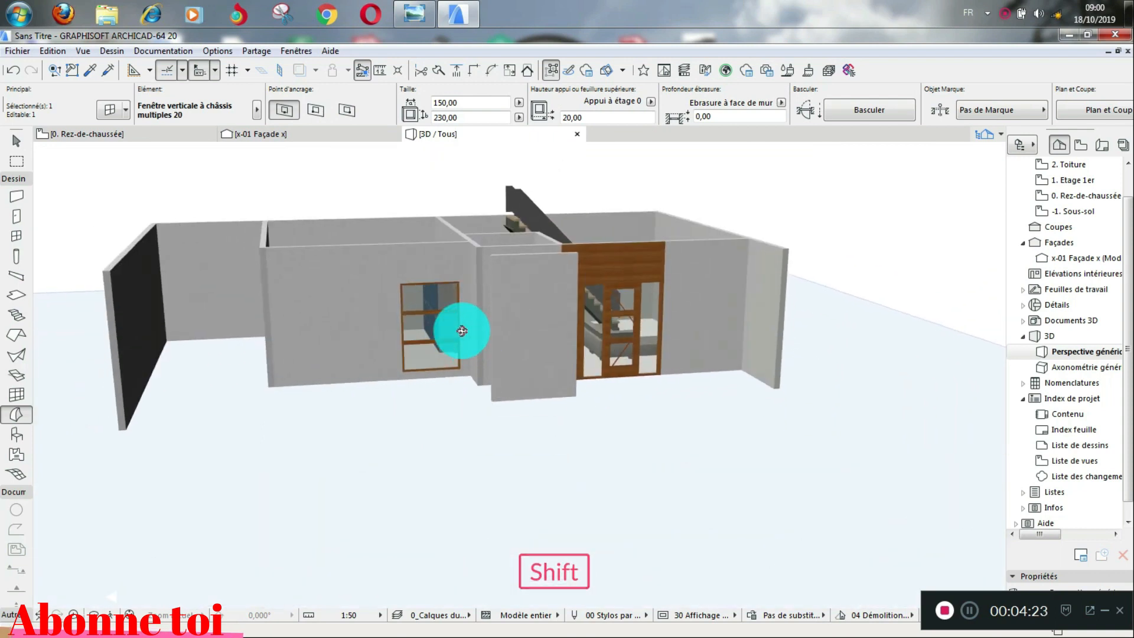
{"action": "scroll", "coordinate": [446, 328], "scroll_direction": "up", "scroll_amount": 3}
{"action": "scroll", "coordinate": [552, 342], "scroll_direction": "down", "scroll_amount": 5}
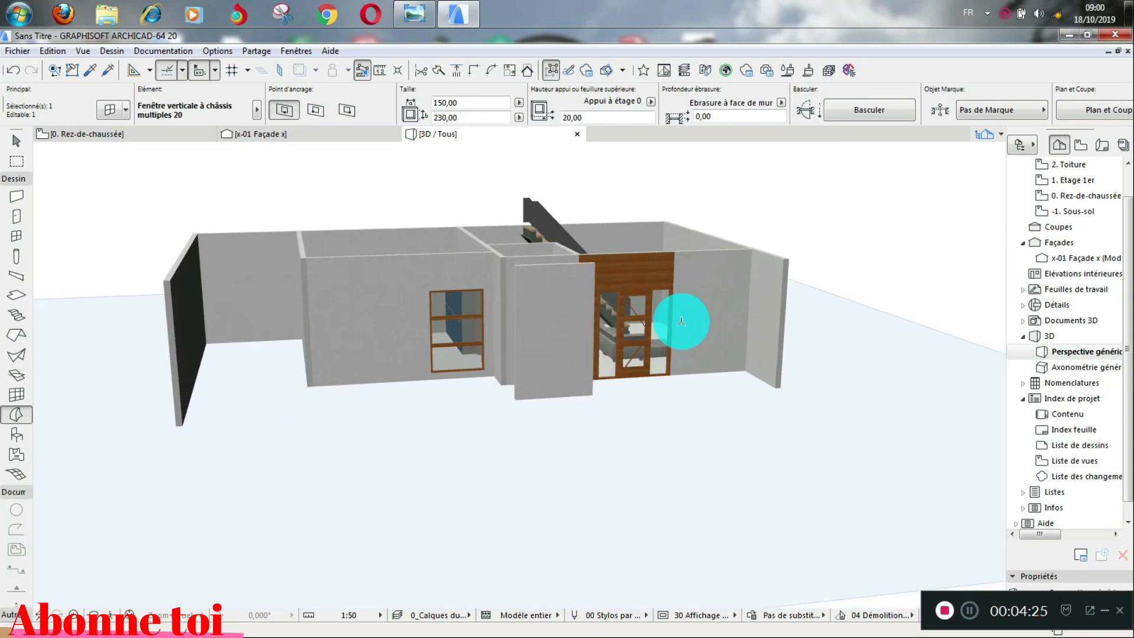
{"action": "scroll", "coordinate": [680, 322], "scroll_direction": "up", "scroll_amount": 2}
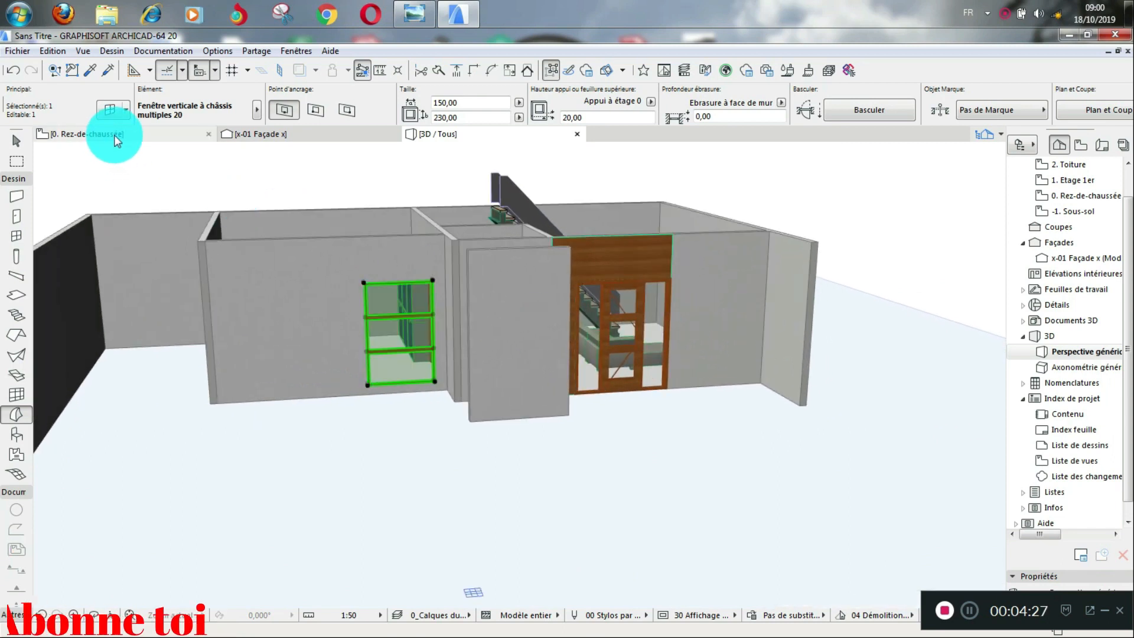
{"action": "key", "text": "Escape"}
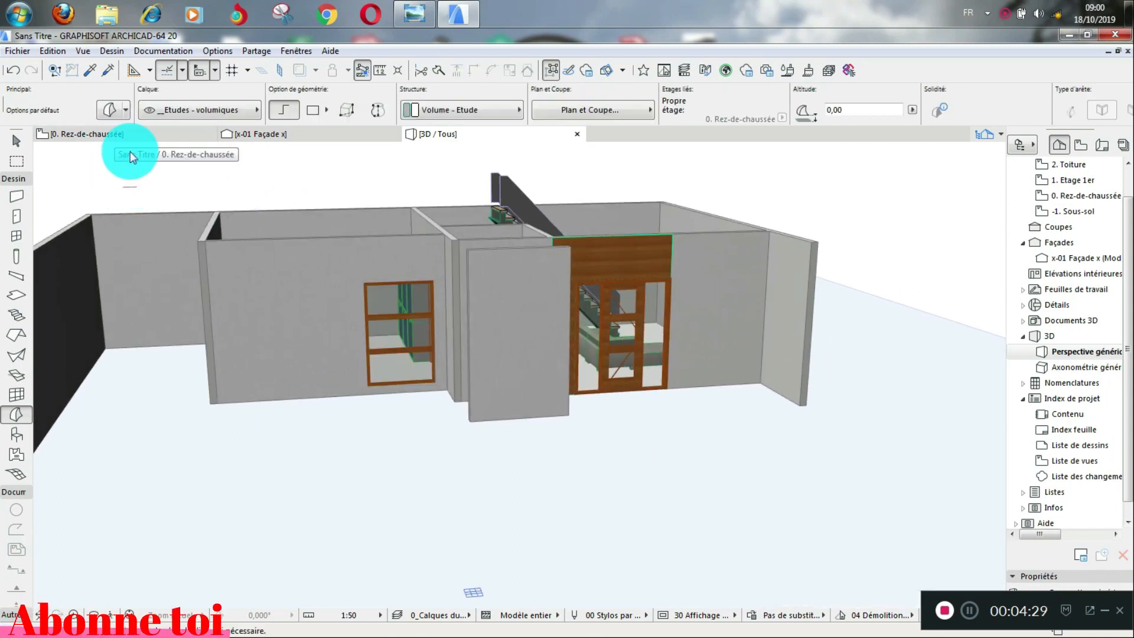
- On the ground-floor plan, set the height of the short rear wall segment beside the bedroom to 280
{"action": "left_click", "coordinate": [112, 135]}
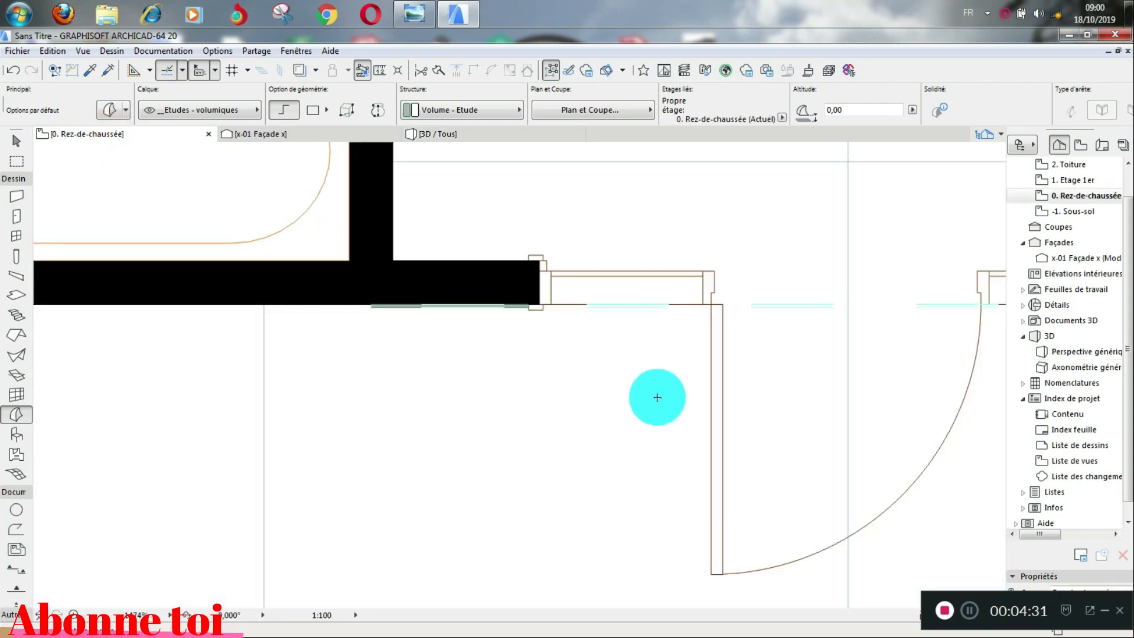
{"action": "scroll", "coordinate": [653, 378], "scroll_direction": "down", "scroll_amount": 4}
{"action": "scroll", "coordinate": [649, 375], "scroll_direction": "down", "scroll_amount": 5}
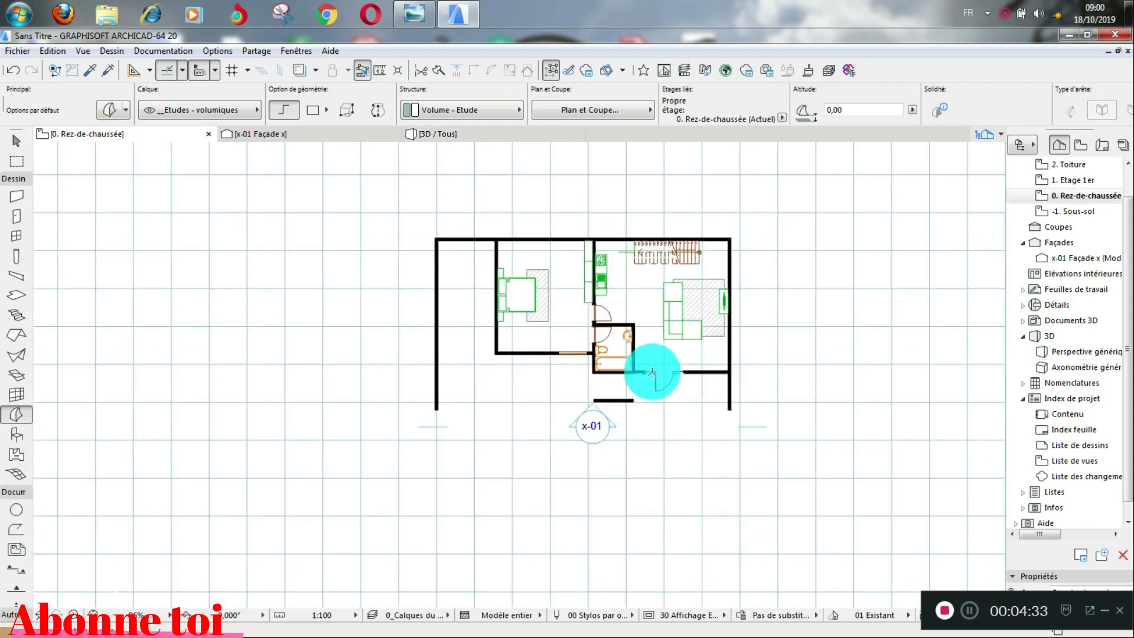
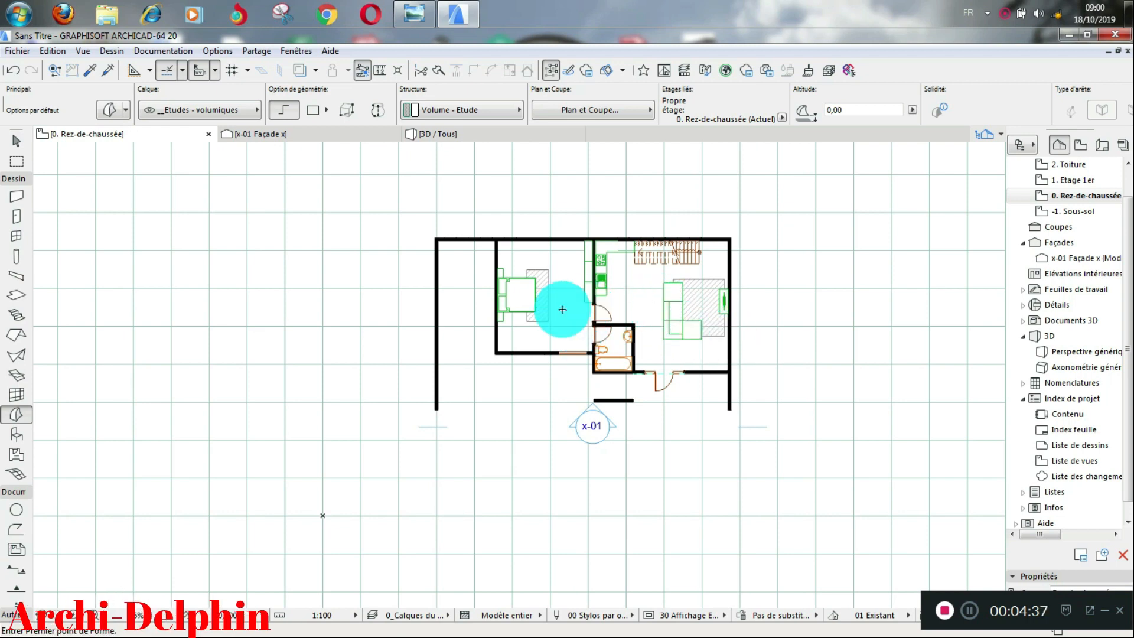
{"action": "scroll", "coordinate": [509, 349], "scroll_direction": "up", "scroll_amount": 2}
{"action": "scroll", "coordinate": [430, 216], "scroll_direction": "down", "scroll_amount": 1}
{"action": "scroll", "coordinate": [425, 195], "scroll_direction": "up", "scroll_amount": 4}
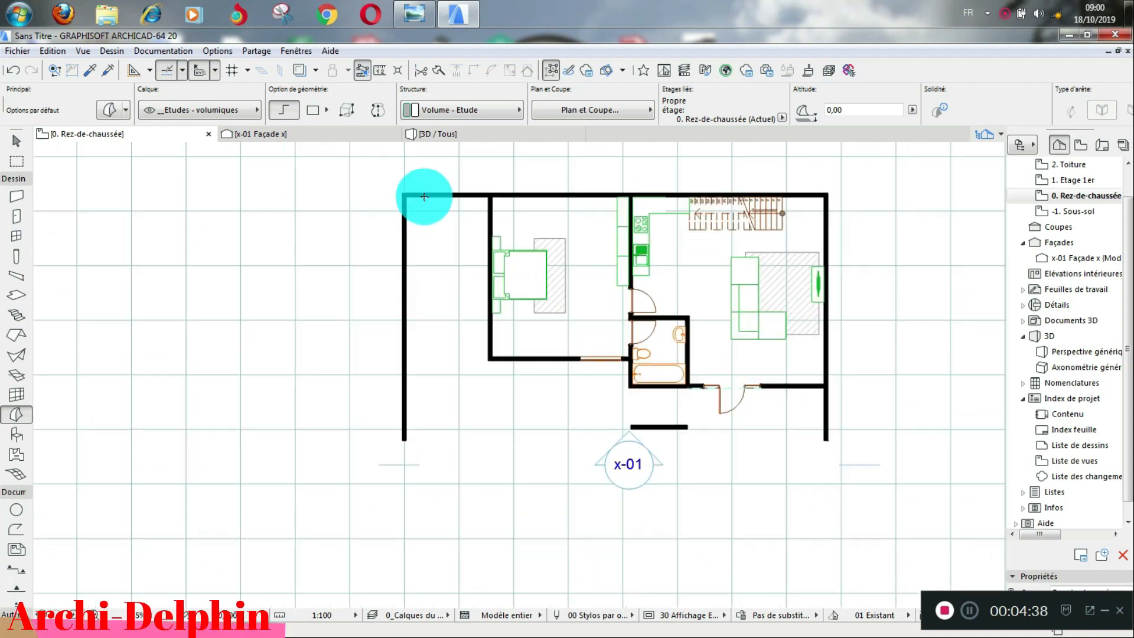
{"action": "left_click", "coordinate": [435, 193], "text": "shift"}
{"action": "scroll", "coordinate": [479, 190], "scroll_direction": "up", "scroll_amount": 3}
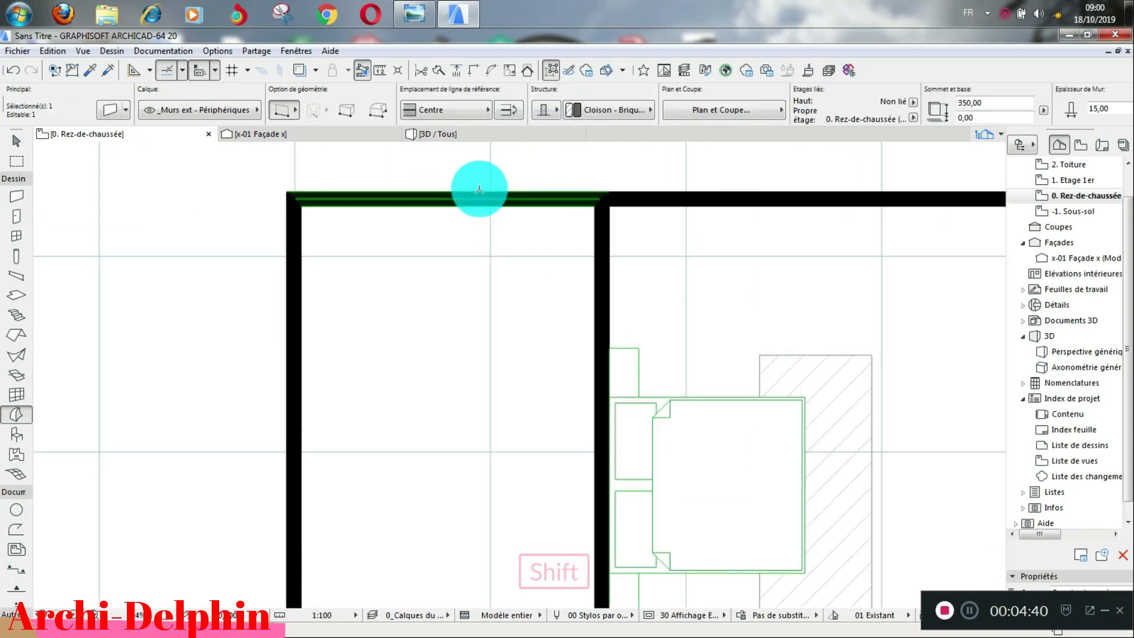
{"action": "left_click", "coordinate": [993, 102]}
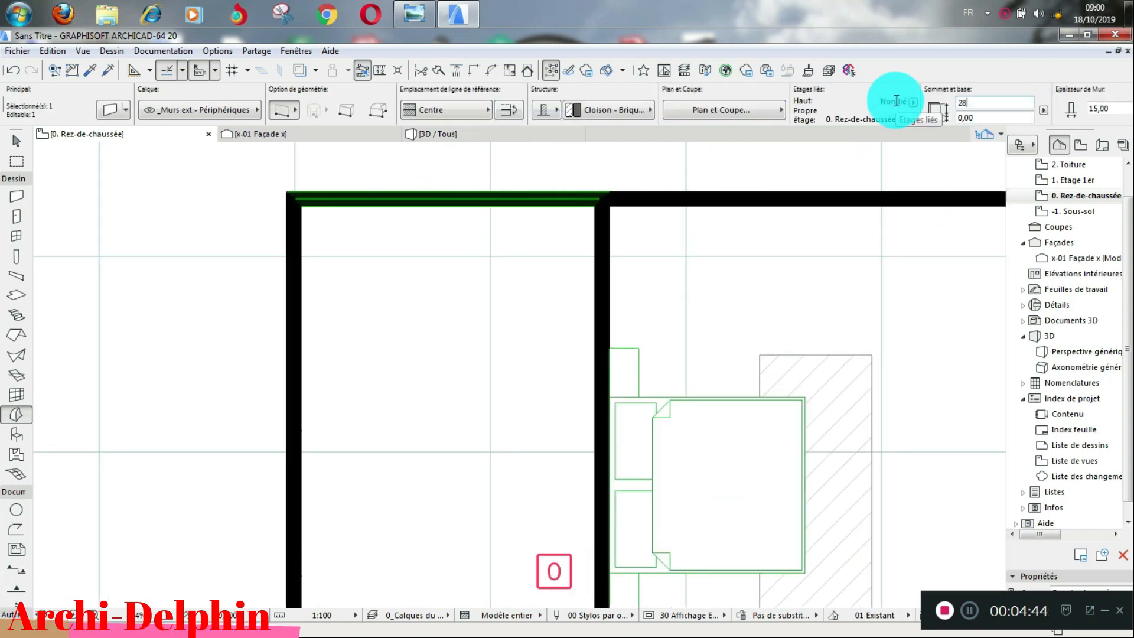
{"action": "left_click", "coordinate": [744, 174]}
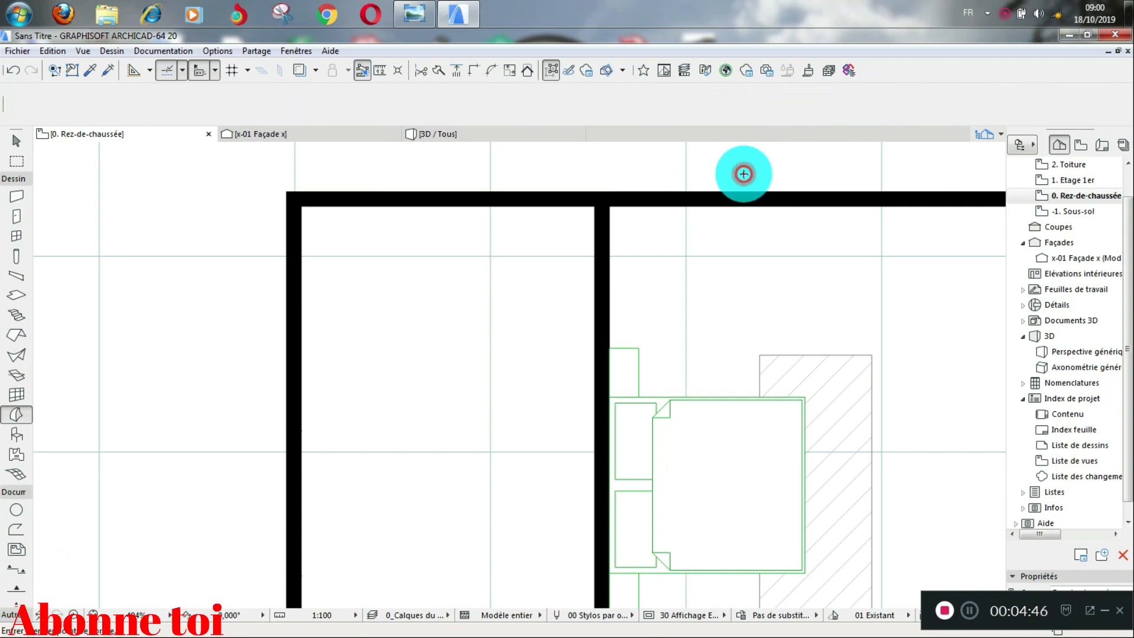
- Return to the 3D view and examine the short rear wall's height relative to the rest of the house
{"action": "left_click", "coordinate": [447, 137]}
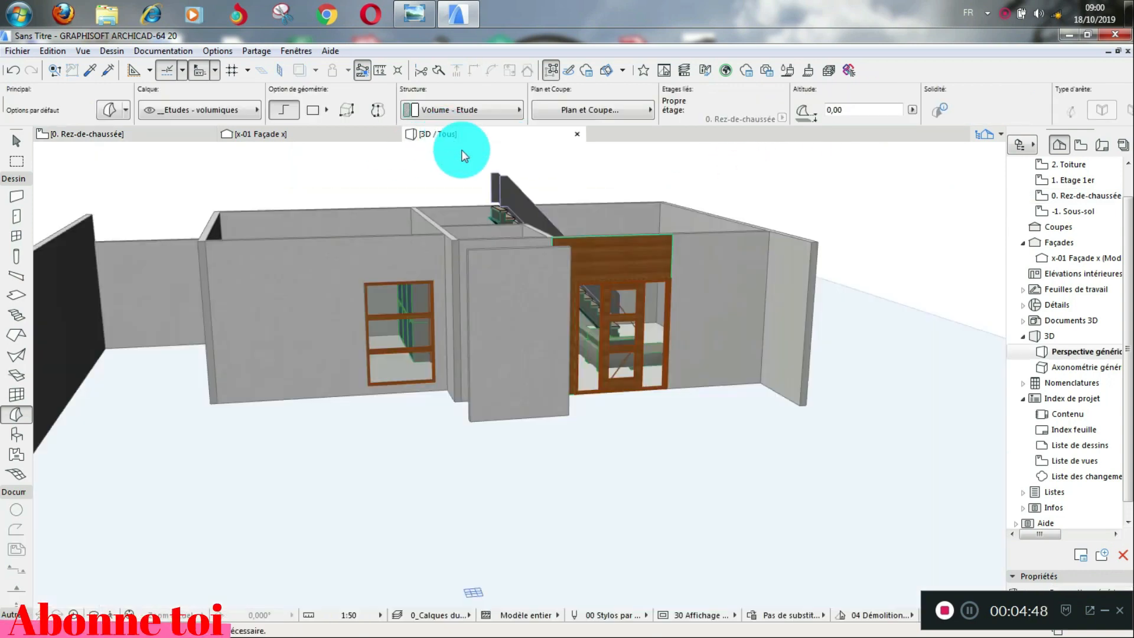
{"action": "scroll", "coordinate": [610, 253], "scroll_direction": "down", "scroll_amount": 2}
{"action": "middle_click_drag", "start_coordinate": [182, 321], "coordinate": [441, 294], "text": "shift"}
{"action": "scroll", "coordinate": [339, 269], "scroll_direction": "down", "scroll_amount": 2}
{"action": "scroll", "coordinate": [341, 268], "scroll_direction": "up", "scroll_amount": 2}
{"action": "scroll", "coordinate": [319, 277], "scroll_direction": "down", "scroll_amount": 3}
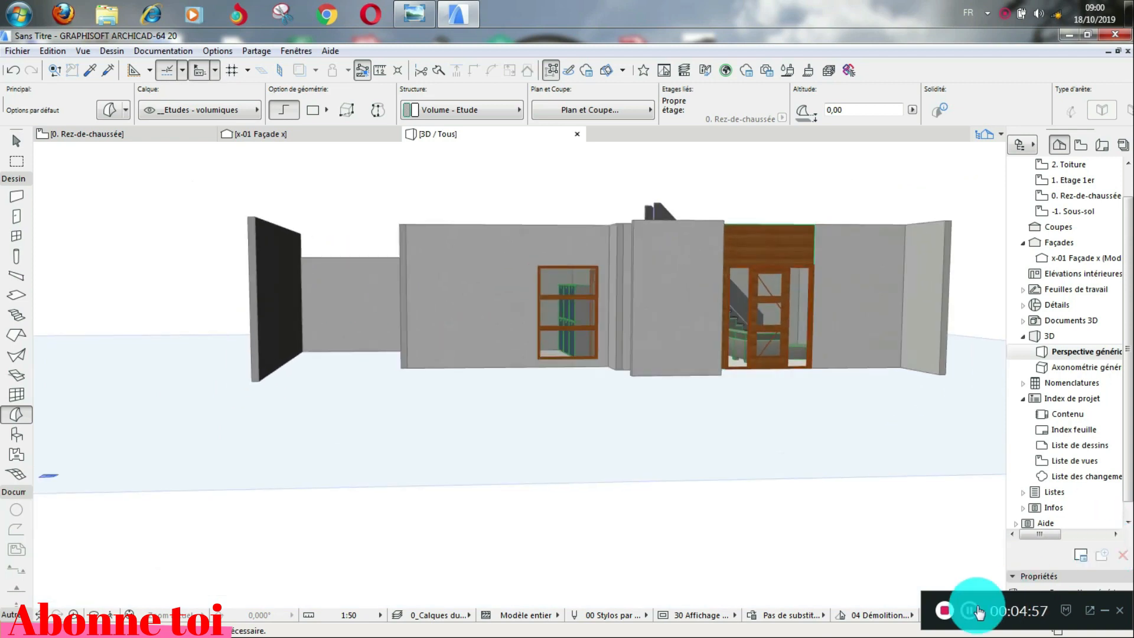
{"action": "left_click", "coordinate": [943, 612]}
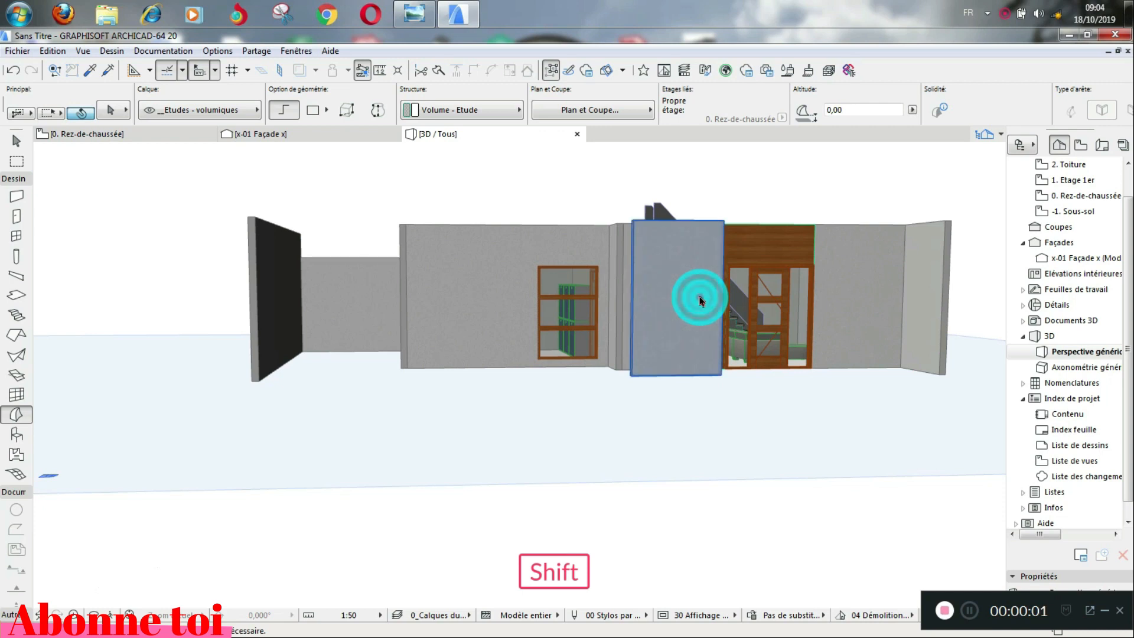
- Select the freestanding wall beside the entrance door and override all its surfaces, linked together, with Dallage - Pavés en pierre
{"action": "left_click", "coordinate": [699, 297], "text": "shift"}
{"action": "left_click", "coordinate": [110, 109]}
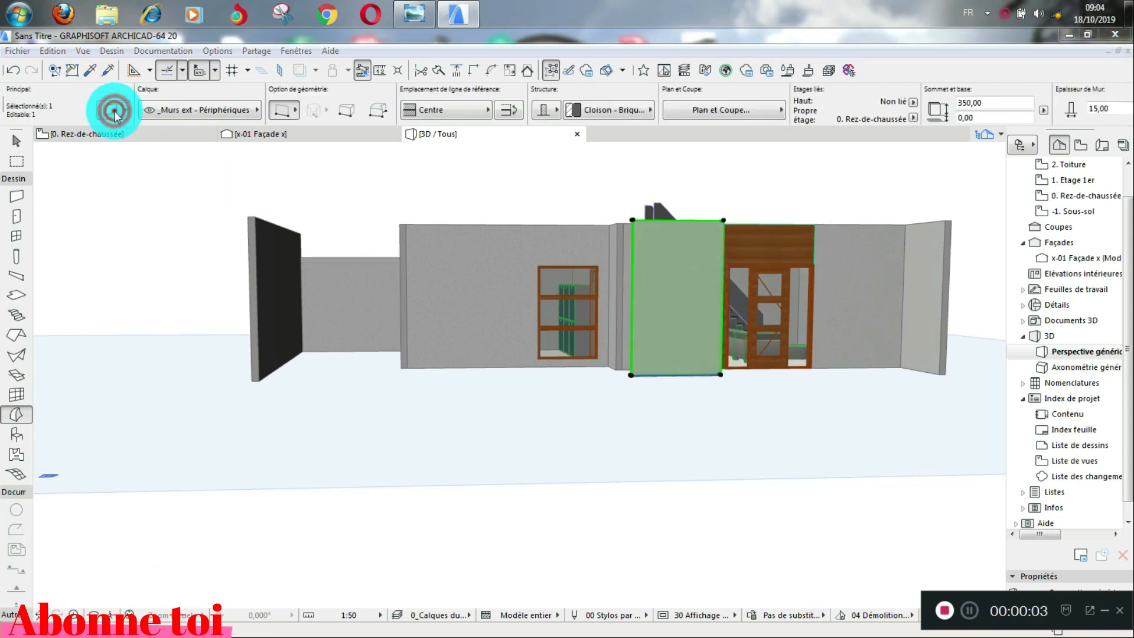
{"action": "left_click", "coordinate": [419, 439]}
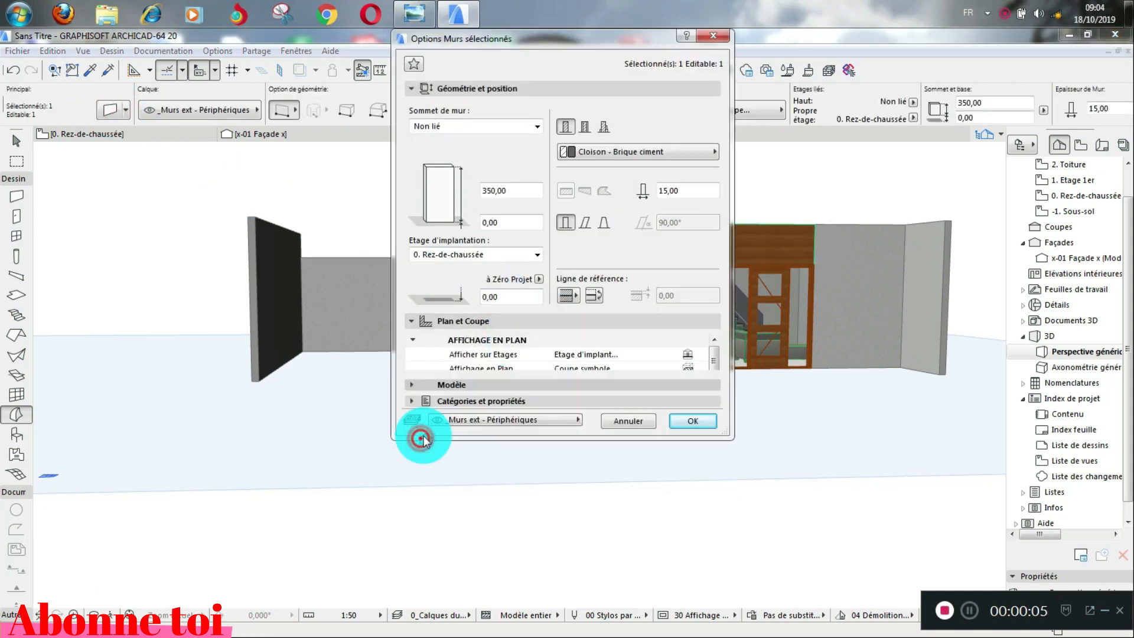
{"action": "left_click", "coordinate": [555, 373]}
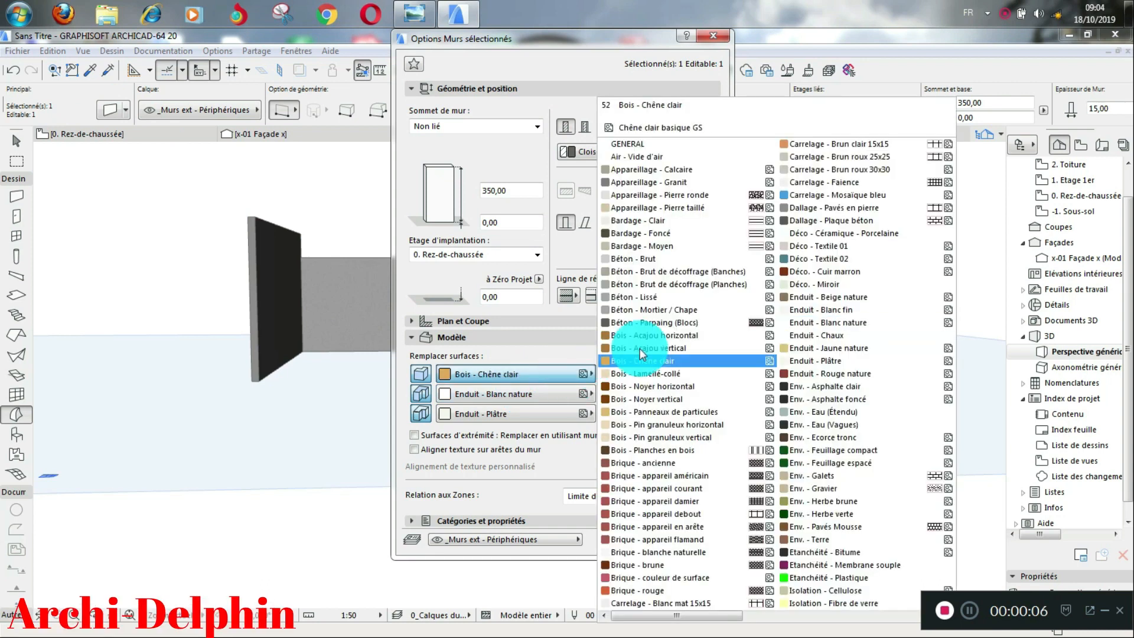
{"action": "left_click", "coordinate": [632, 245]}
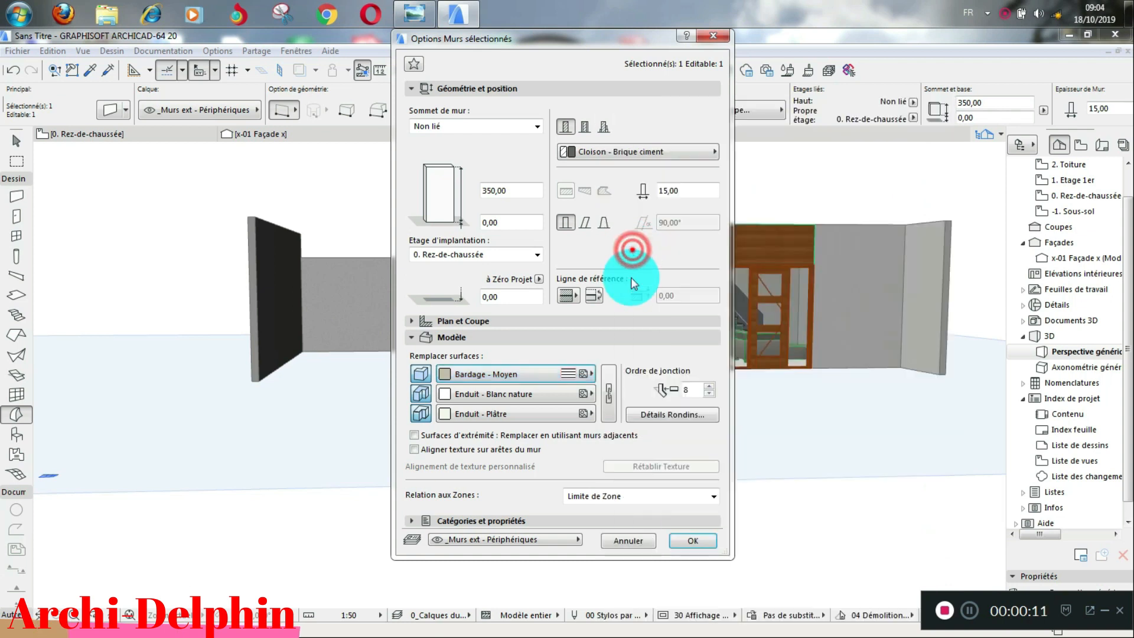
{"action": "left_click", "coordinate": [570, 374]}
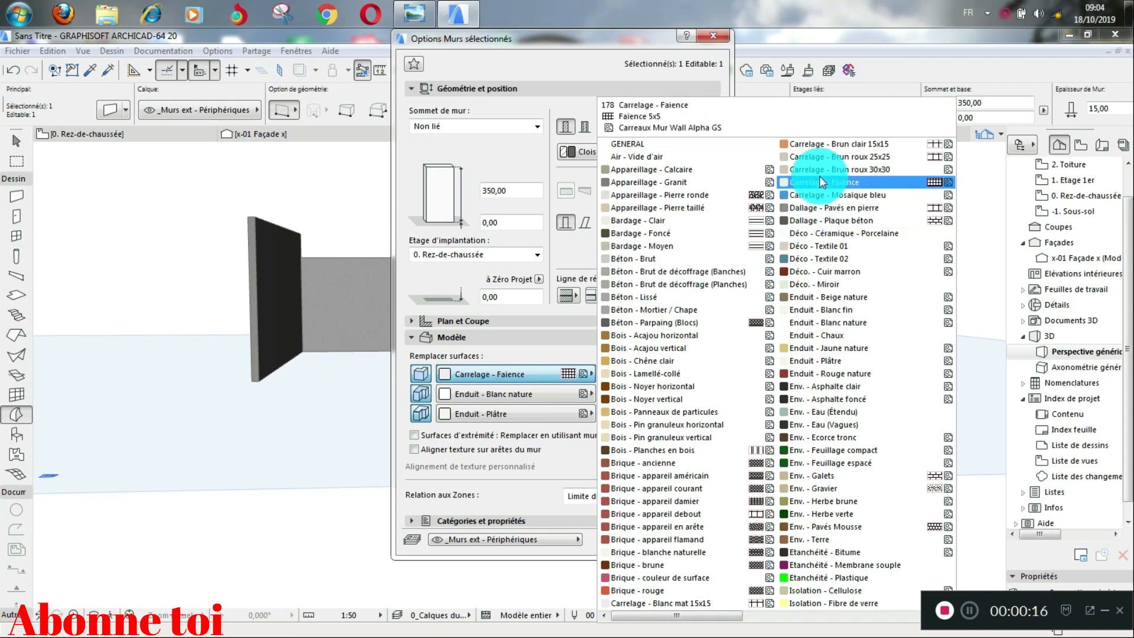
{"action": "left_click", "coordinate": [818, 208]}
{"action": "left_click", "coordinate": [587, 374]}
{"action": "left_click", "coordinate": [587, 374]}
{"action": "left_click", "coordinate": [603, 382]}
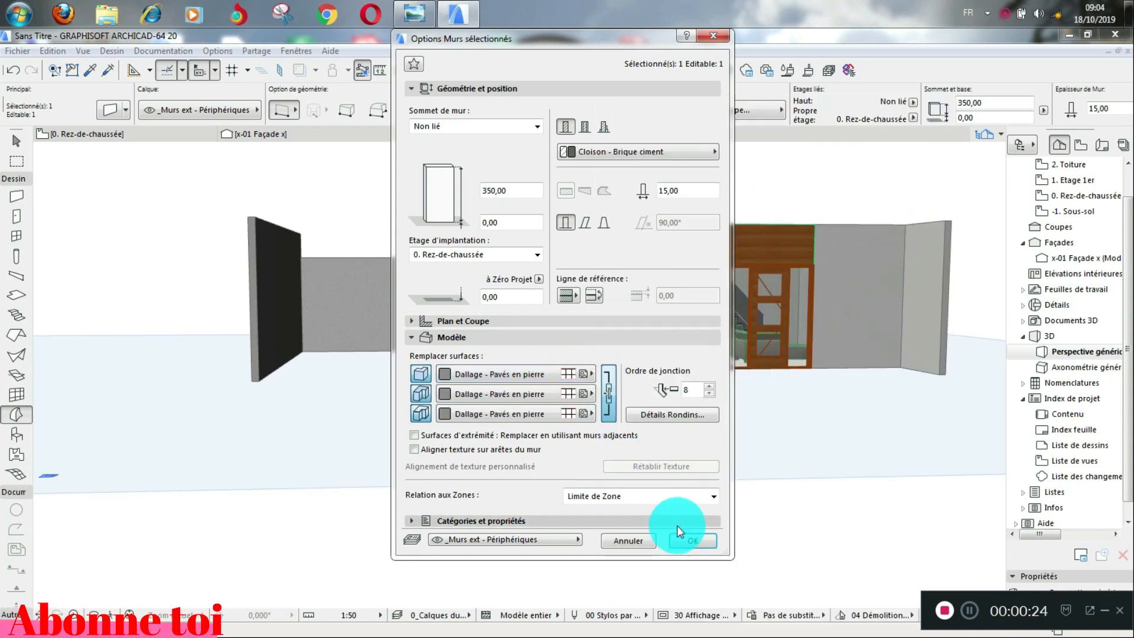
{"action": "left_click", "coordinate": [686, 539]}
{"action": "scroll", "coordinate": [669, 380], "scroll_direction": "up", "scroll_amount": 3}
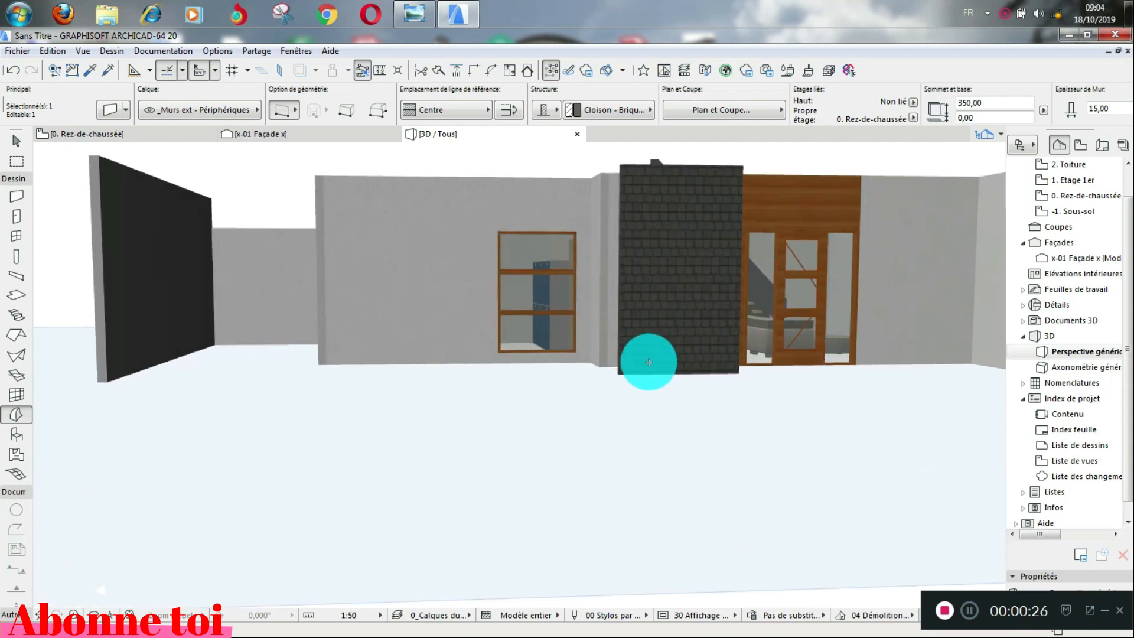
- Change the freestanding wall's linked surfaces to Peinture - Ocre jaune, apply the settings and clear the selection
{"action": "left_click", "coordinate": [100, 108]}
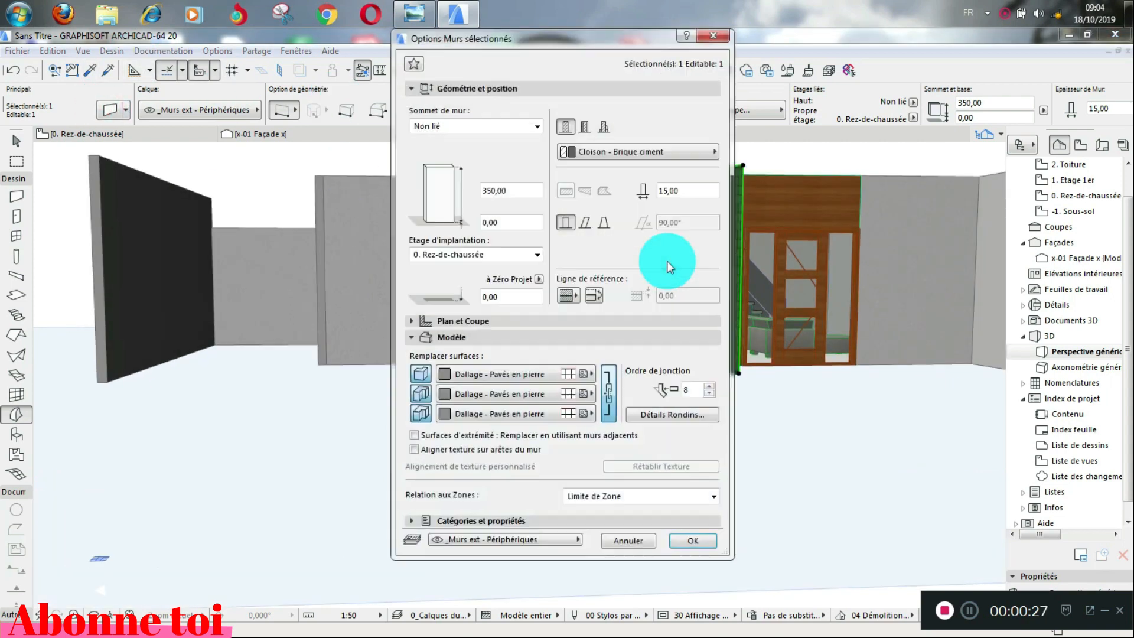
{"action": "left_click", "coordinate": [586, 378]}
{"action": "scroll", "coordinate": [762, 319], "scroll_direction": "down", "scroll_amount": 5}
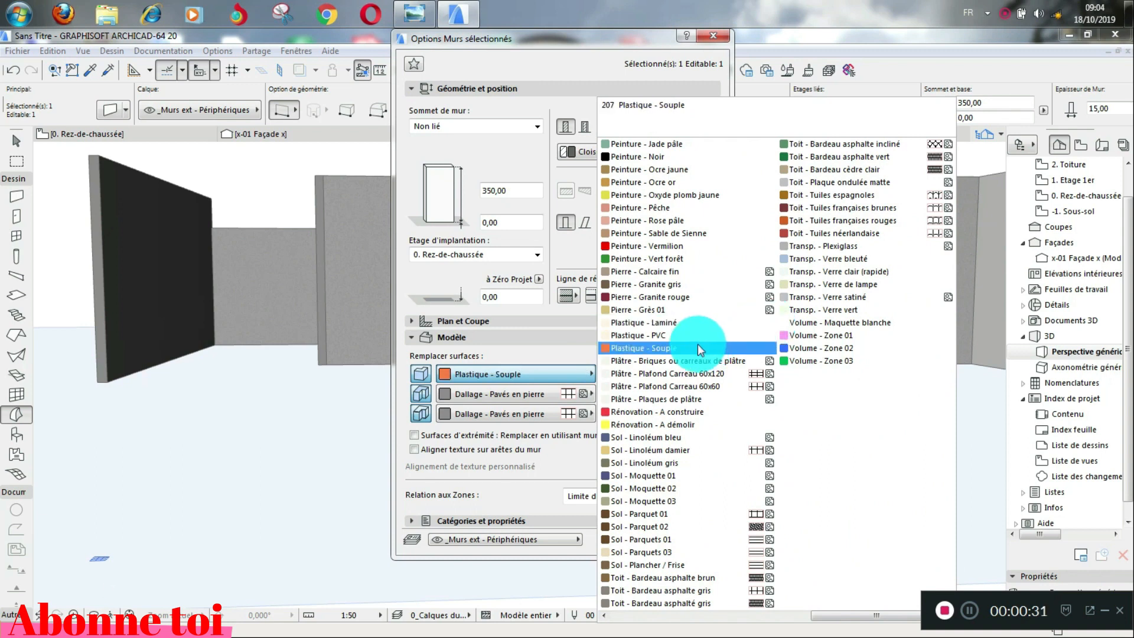
{"action": "left_click", "coordinate": [644, 169]}
{"action": "left_click", "coordinate": [693, 539]}
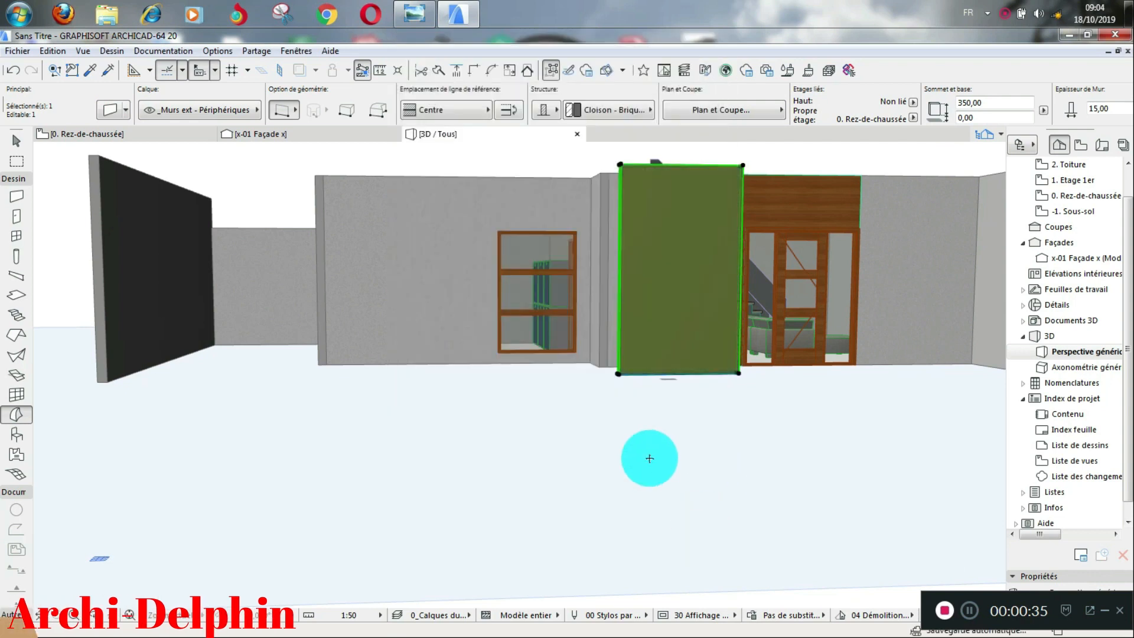
{"action": "left_click", "coordinate": [629, 465]}
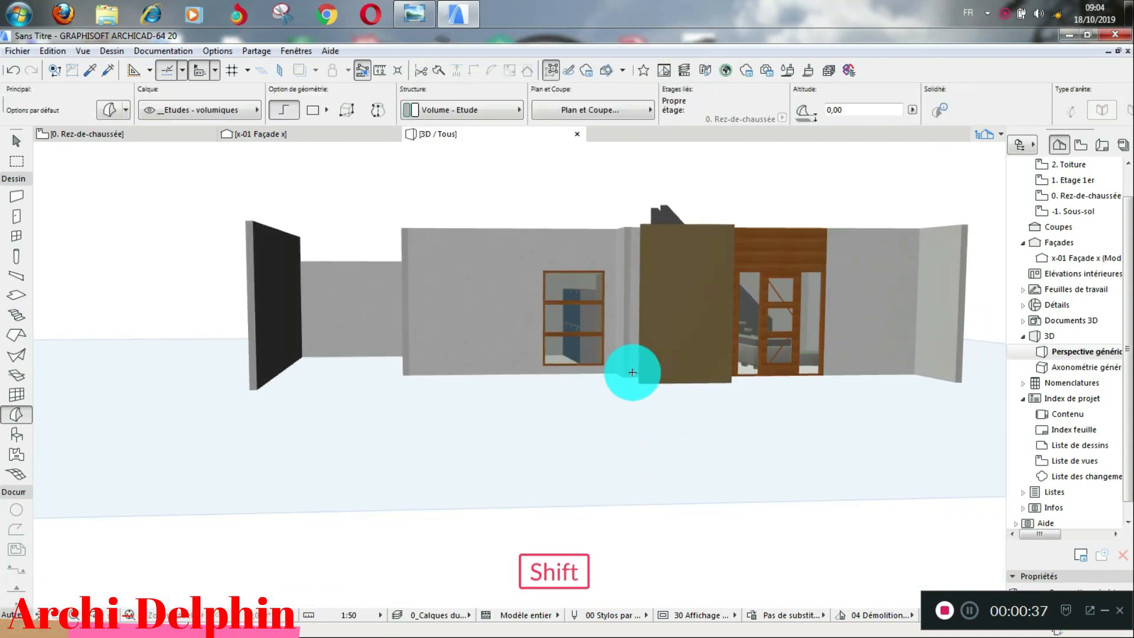
- Override all surfaces of the long side wall on the entrance side with linked Métal - Aluminium and clear the selection
{"action": "middle_click_drag", "start_coordinate": [638, 420], "coordinate": [873, 324], "text": "shift"}
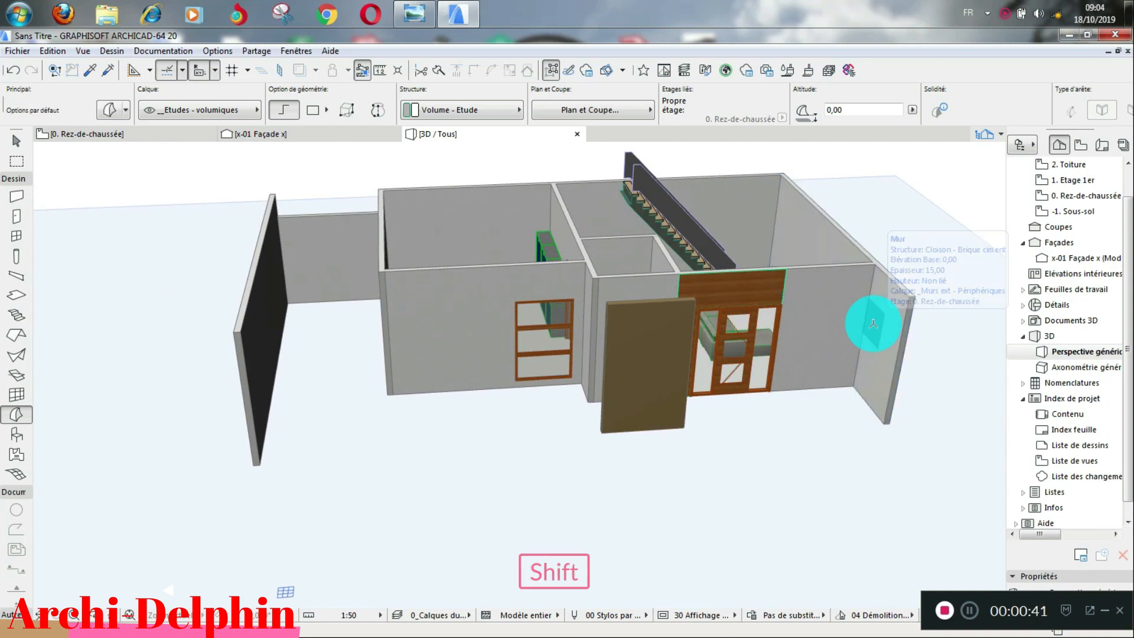
{"action": "left_click", "coordinate": [872, 324], "text": "shift"}
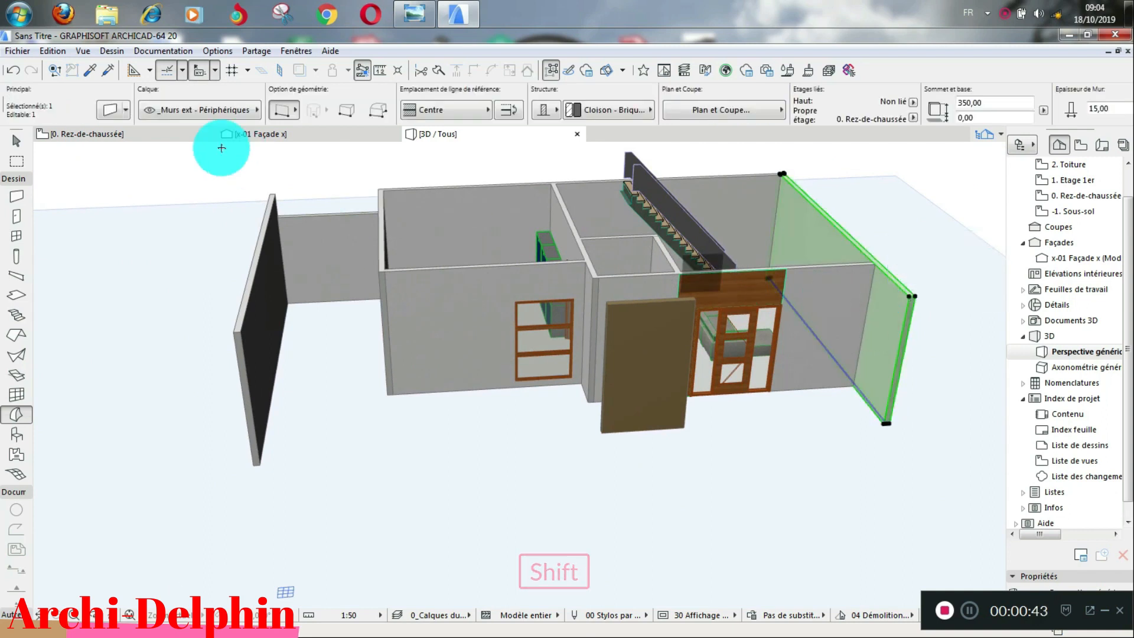
{"action": "left_click", "coordinate": [107, 111]}
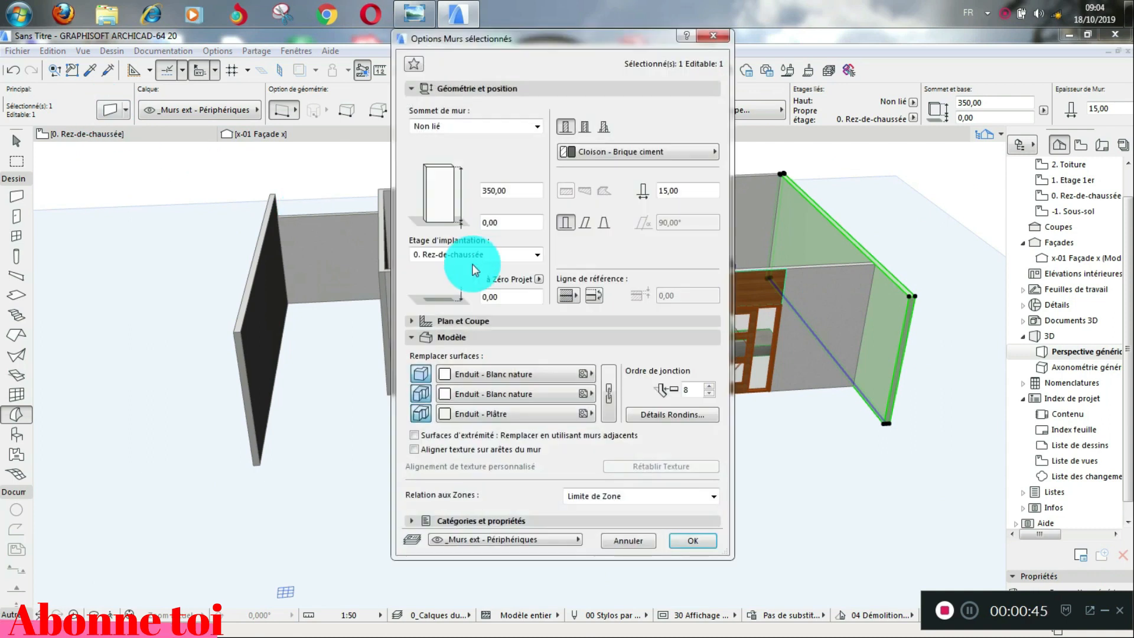
{"action": "left_click", "coordinate": [521, 374]}
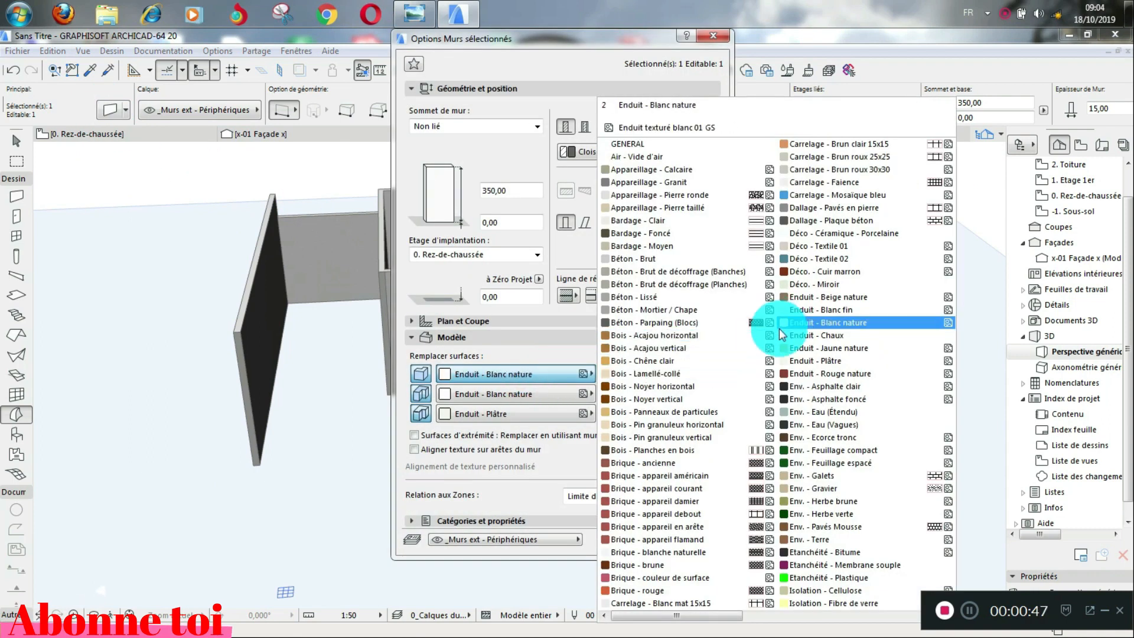
{"action": "scroll", "coordinate": [778, 328], "scroll_direction": "down", "scroll_amount": 3}
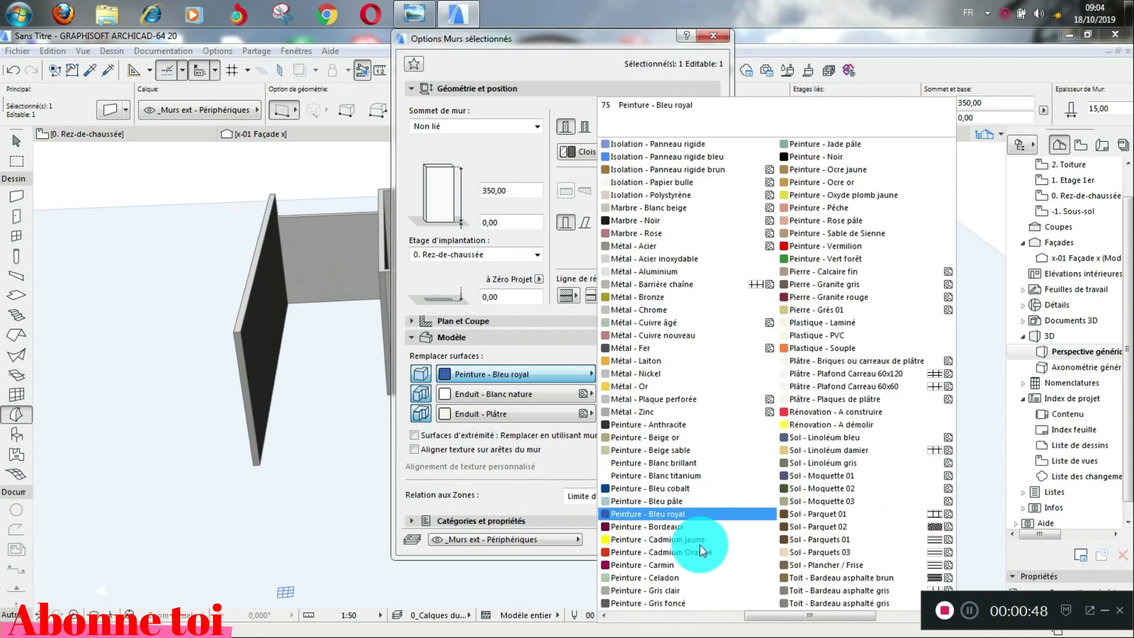
{"action": "left_click", "coordinate": [646, 271]}
{"action": "left_click", "coordinate": [606, 392]}
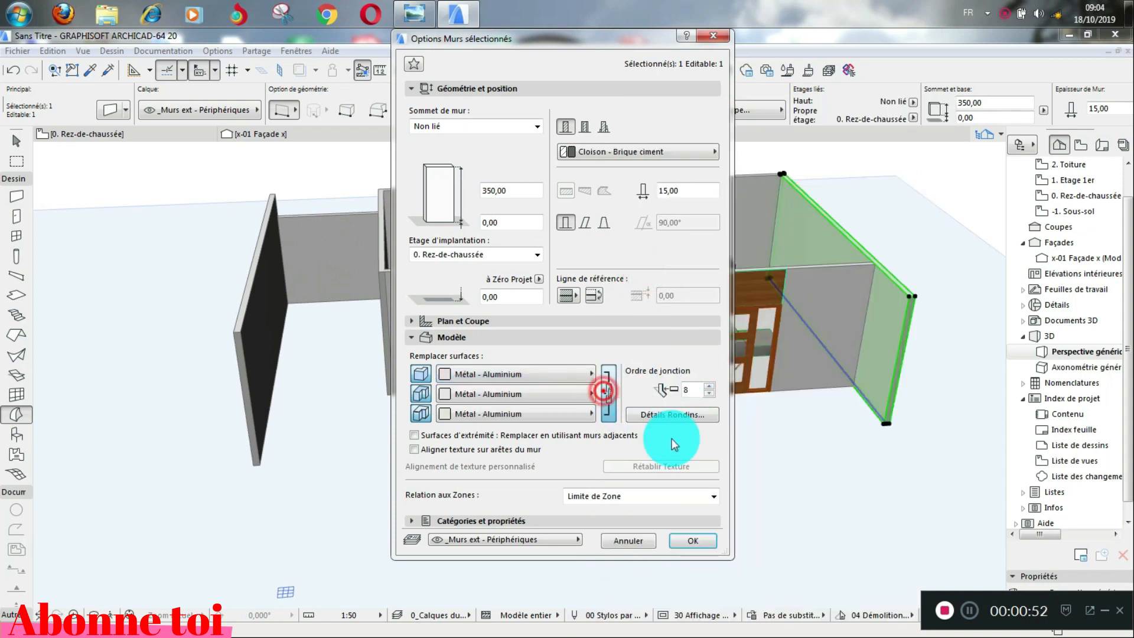
{"action": "left_click", "coordinate": [697, 541]}
{"action": "left_click", "coordinate": [774, 505]}
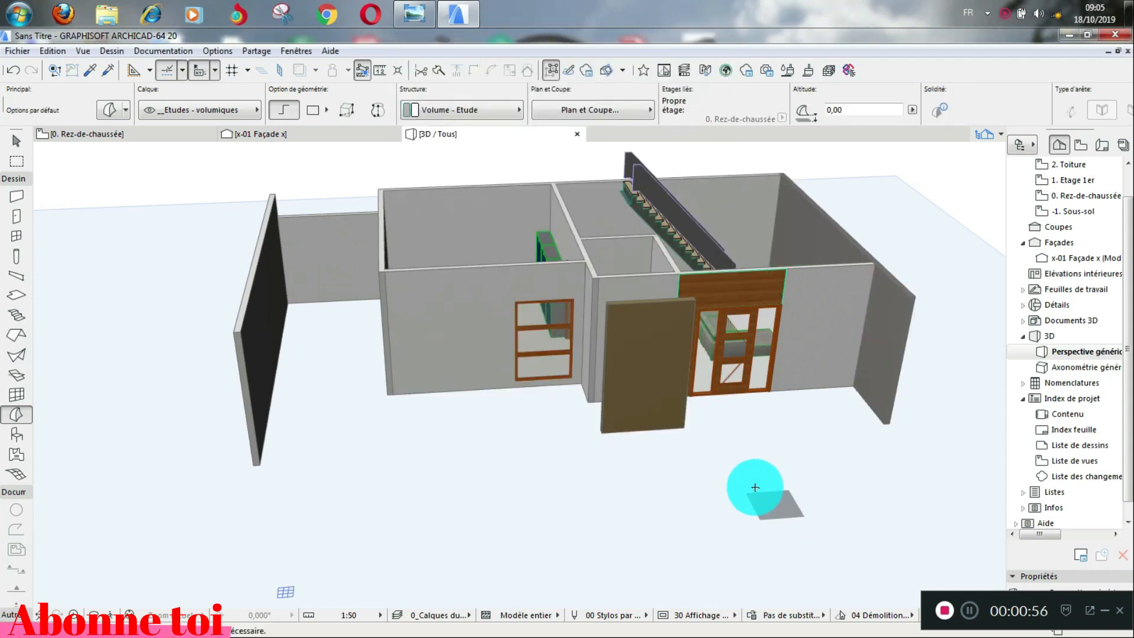
- Override the first surface of the facade wall containing the window with Marbre - Rose and apply the wall settings
{"action": "key", "text": "shift"}
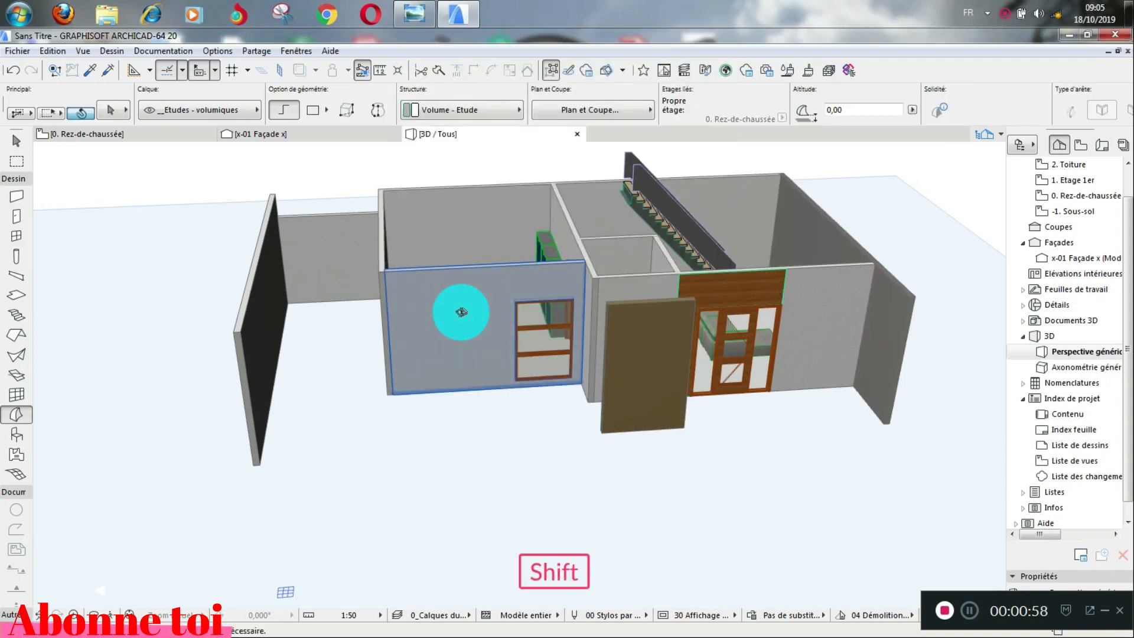
{"action": "left_click", "coordinate": [459, 312], "text": "shift"}
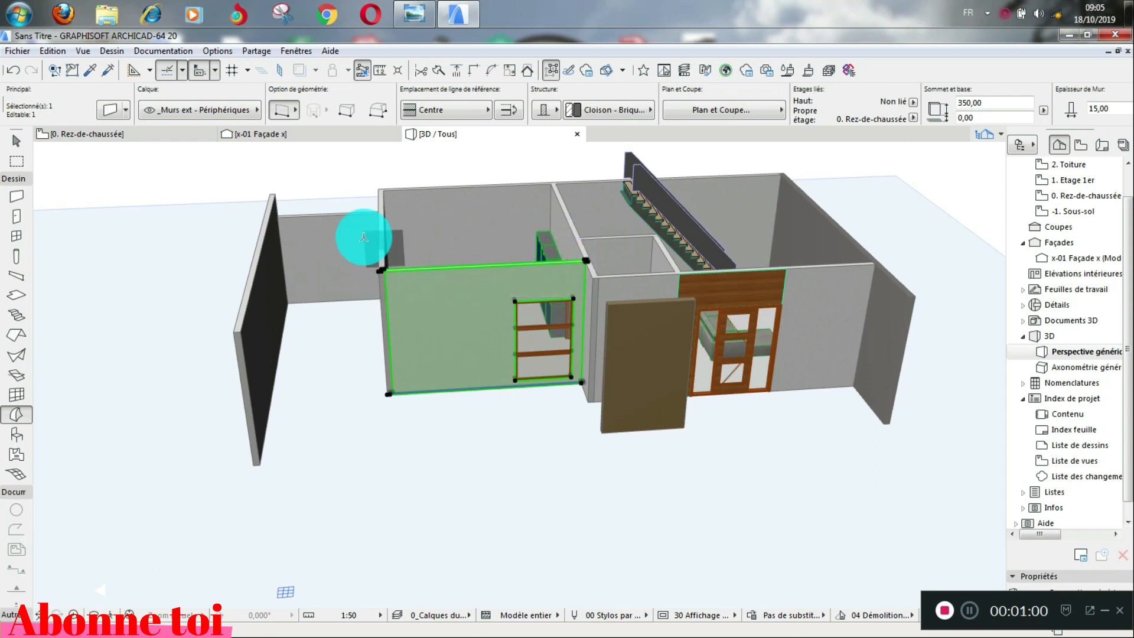
{"action": "left_click", "coordinate": [111, 109]}
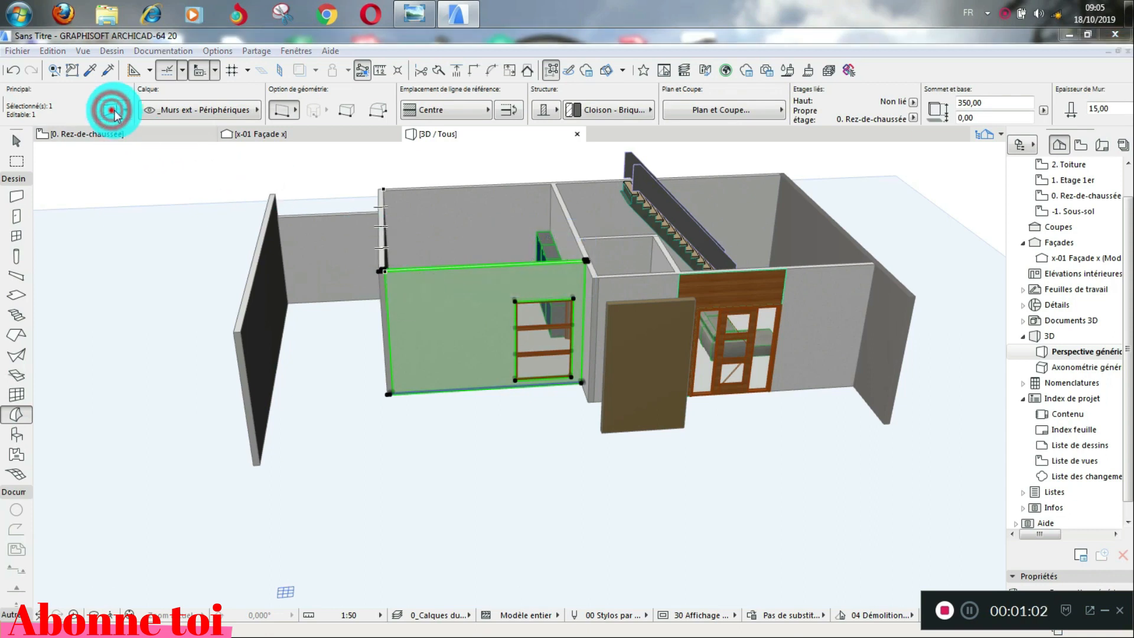
{"action": "left_click", "coordinate": [553, 375]}
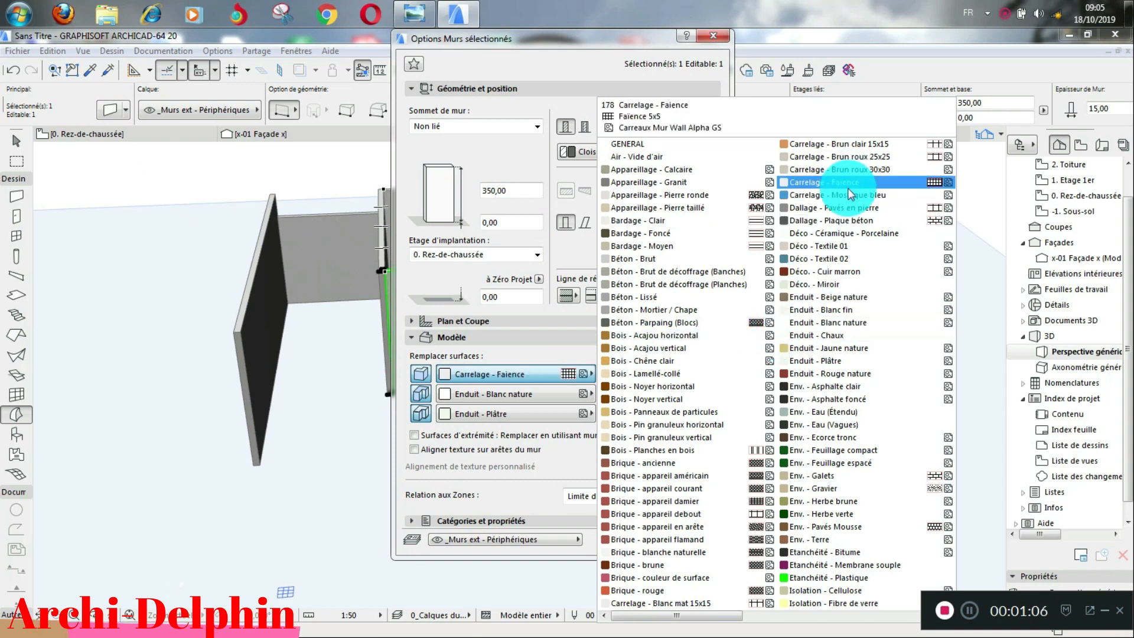
{"action": "scroll", "coordinate": [847, 223], "scroll_direction": "down", "scroll_amount": 2}
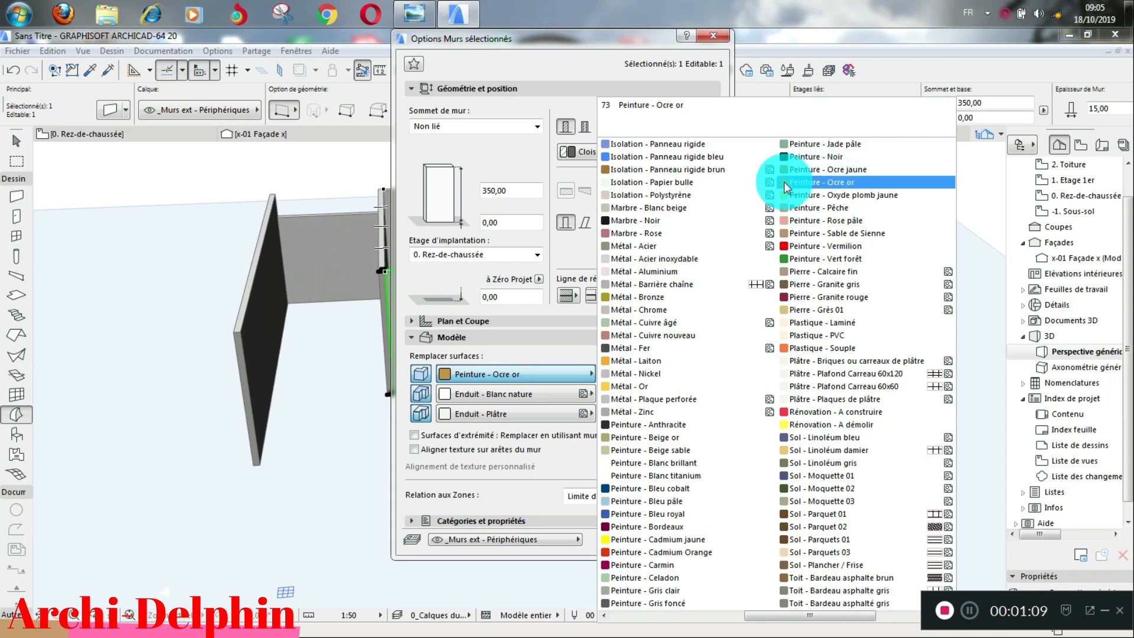
{"action": "left_click", "coordinate": [627, 234]}
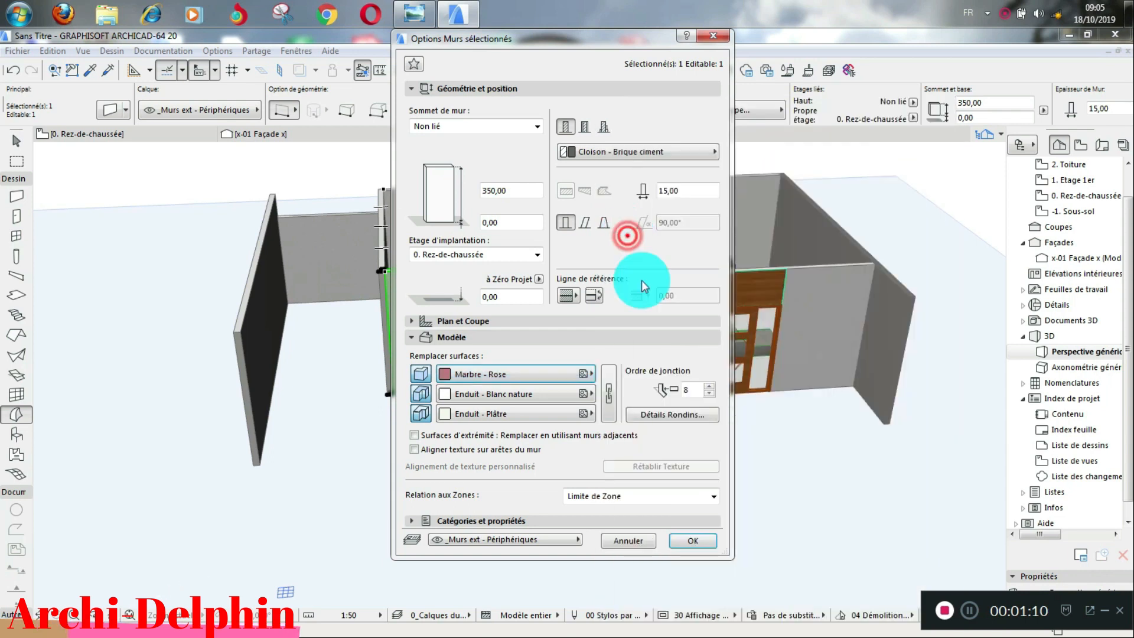
{"action": "left_click", "coordinate": [693, 540]}
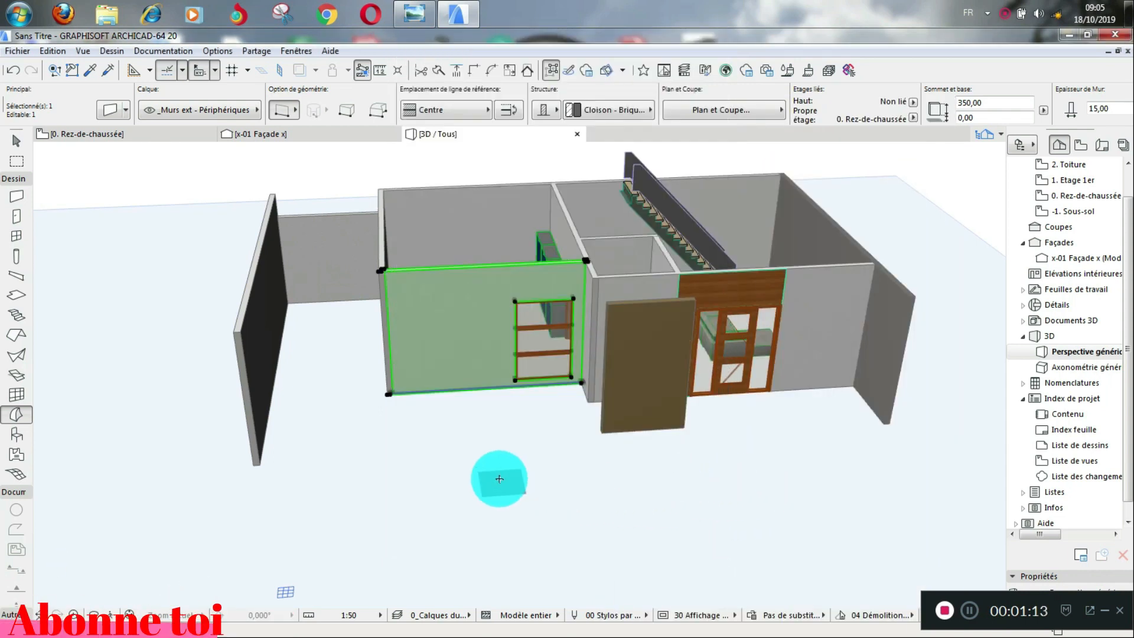
- Link the window wall's surface overrides so Marbre - Rose covers all its faces, and clear the selection
{"action": "left_click", "coordinate": [109, 109]}
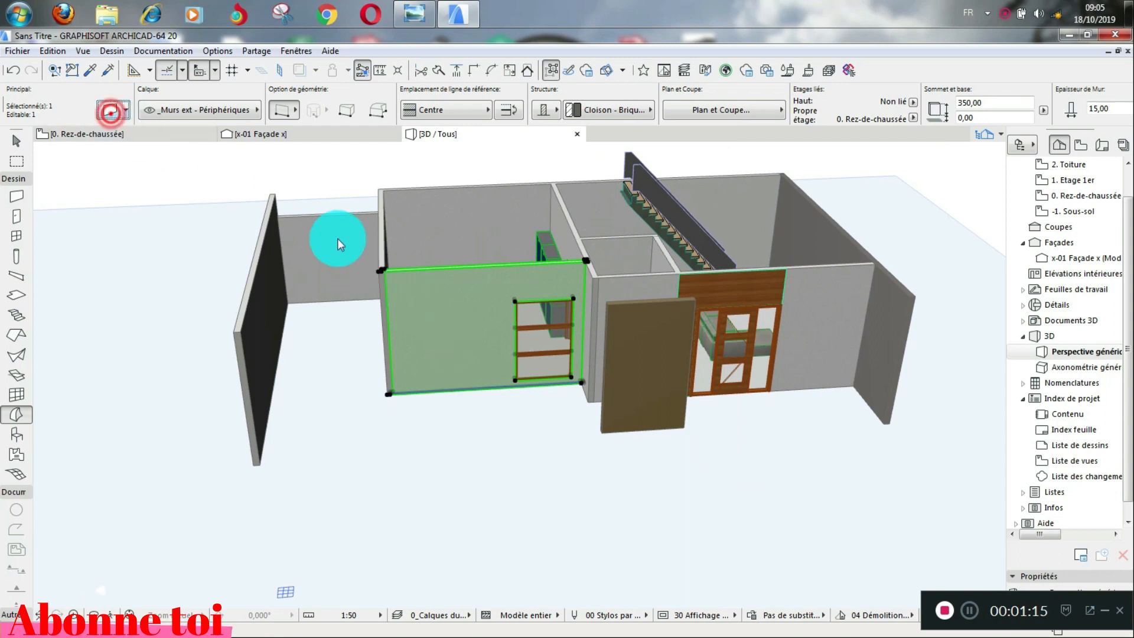
{"action": "left_click", "coordinate": [608, 391]}
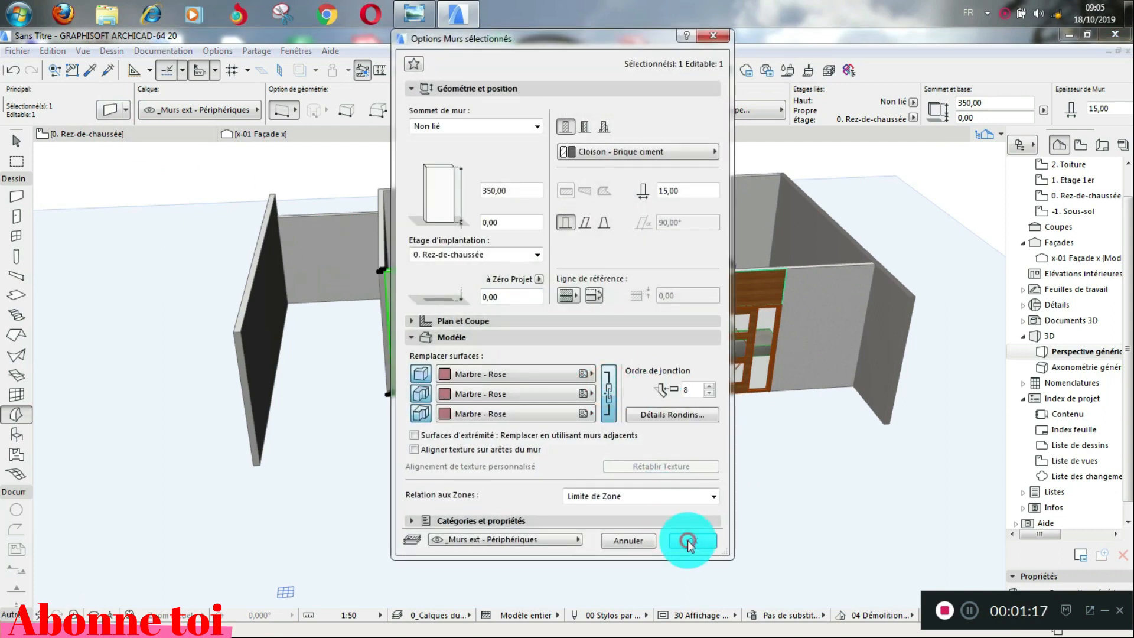
{"action": "left_click", "coordinate": [688, 540]}
{"action": "left_click", "coordinate": [514, 460]}
{"action": "scroll", "coordinate": [408, 365], "scroll_direction": "up", "scroll_amount": 3}
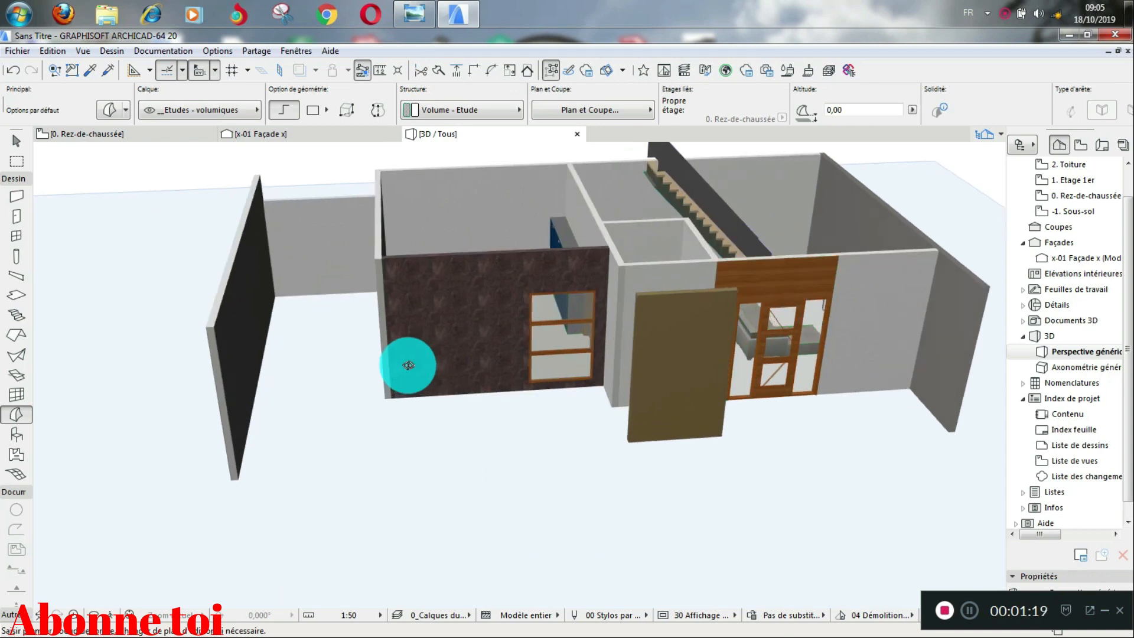
- Copy the Marbre - Rose window wall's parameters onto the adjoining bedroom side wall and check the facade in 3D
{"action": "scroll", "coordinate": [408, 364], "scroll_direction": "up", "scroll_amount": 2}
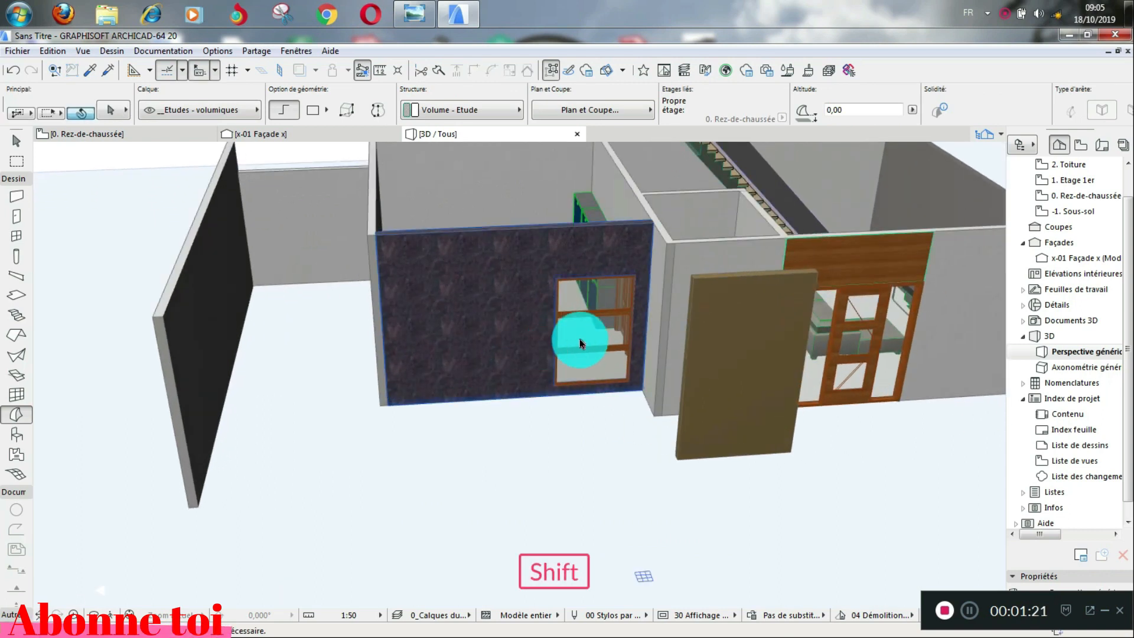
{"action": "scroll", "coordinate": [579, 342], "scroll_direction": "down", "scroll_amount": 3}
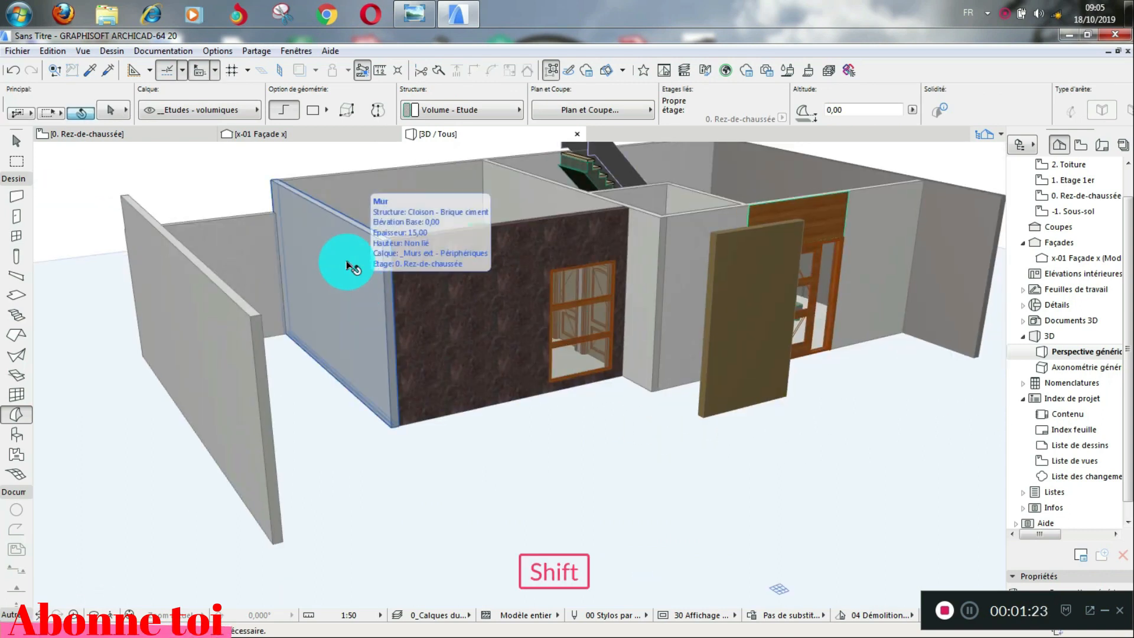
{"action": "left_click", "coordinate": [93, 73]}
{"action": "left_click", "coordinate": [478, 267]}
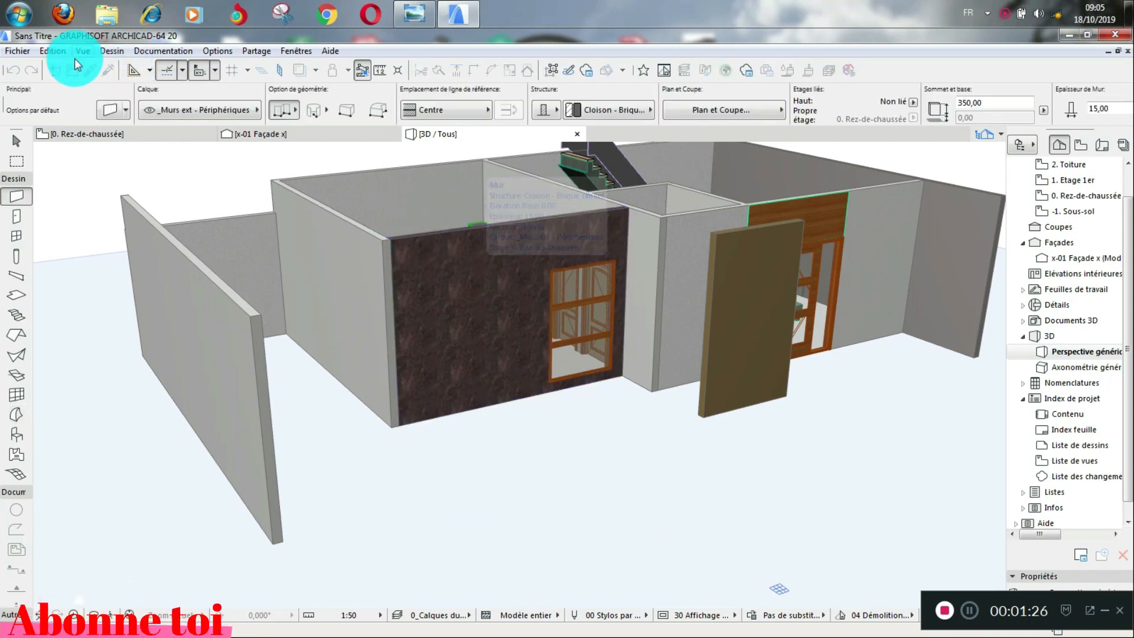
{"action": "left_click", "coordinate": [104, 71]}
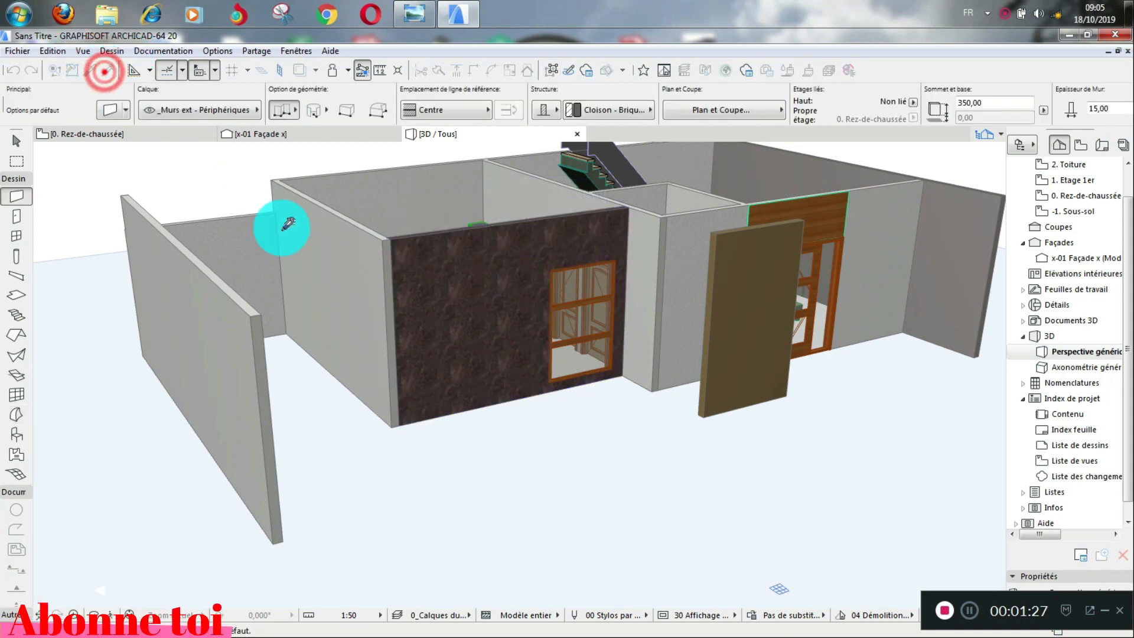
{"action": "left_click", "coordinate": [354, 253]}
{"action": "key", "text": "shift"}
{"action": "middle_click_drag", "start_coordinate": [482, 313], "coordinate": [363, 272], "text": "shift"}
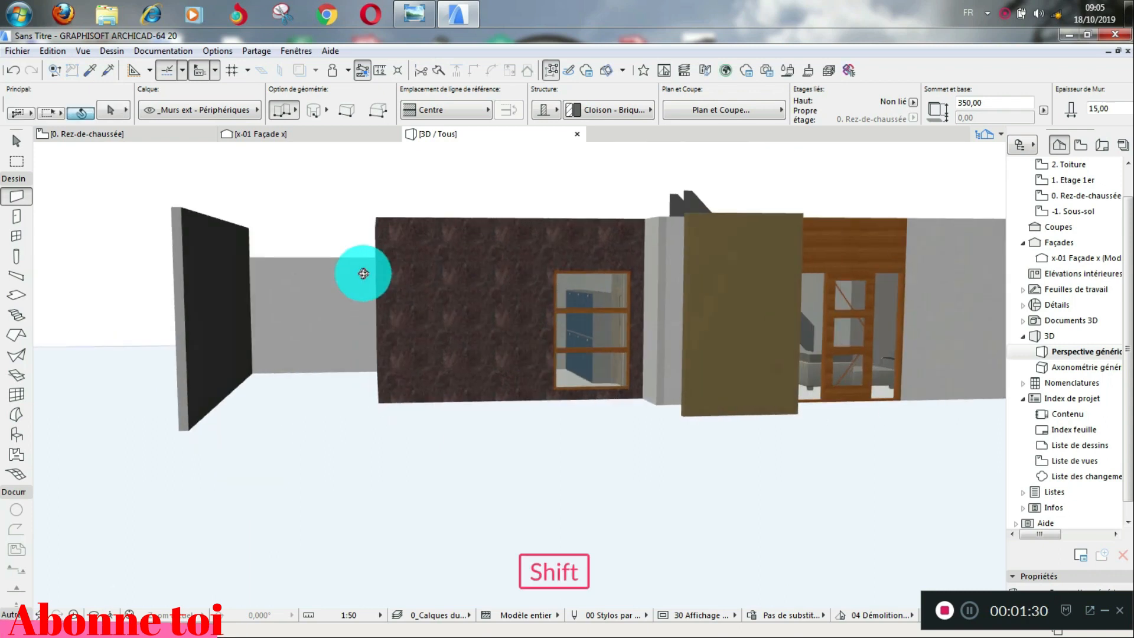
{"action": "scroll", "coordinate": [272, 259], "scroll_direction": "down", "scroll_amount": 3}
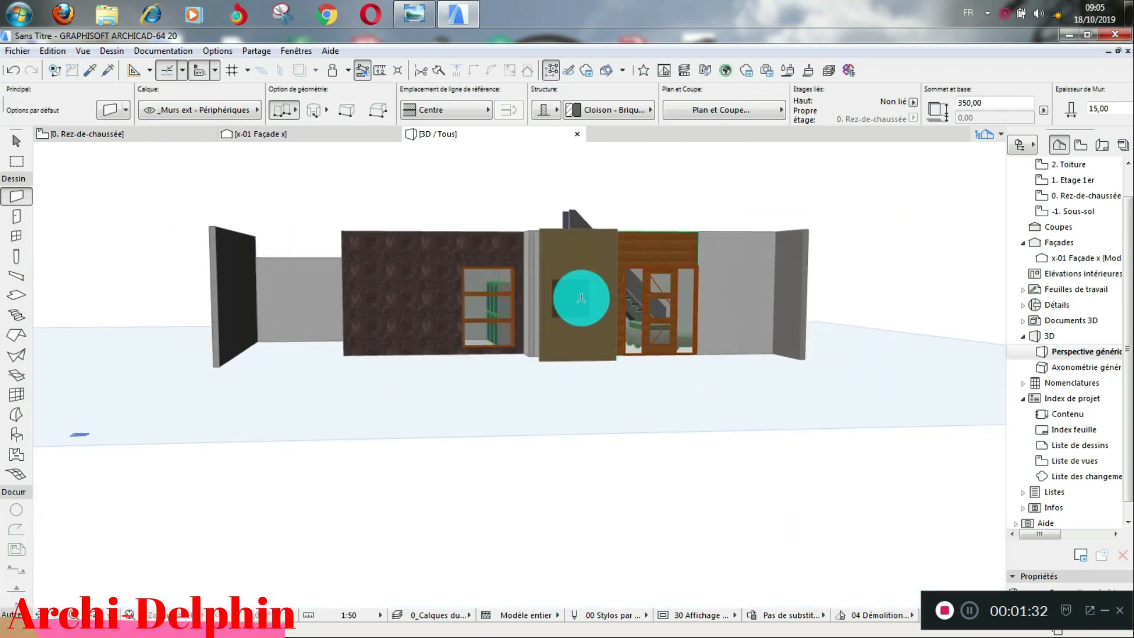
{"action": "scroll", "coordinate": [577, 295], "scroll_direction": "up", "scroll_amount": 3}
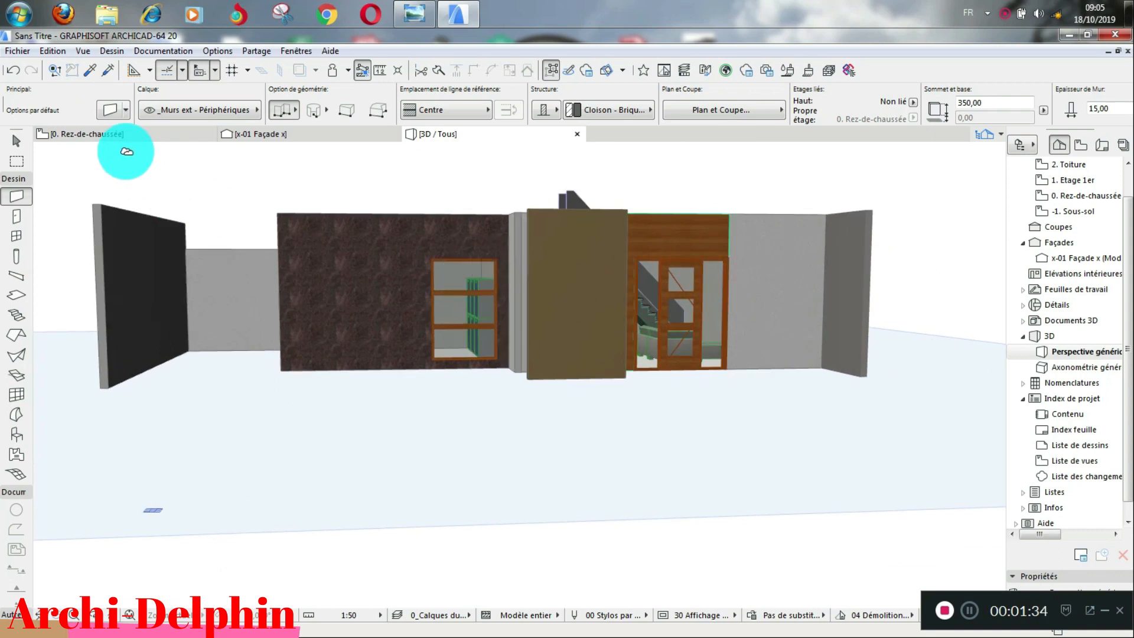
- Open the 1. Etage 1er floor plan and display the ground floor as a trace reference beneath it
{"action": "left_click", "coordinate": [125, 135]}
{"action": "scroll", "coordinate": [283, 246], "scroll_direction": "down", "scroll_amount": 6}
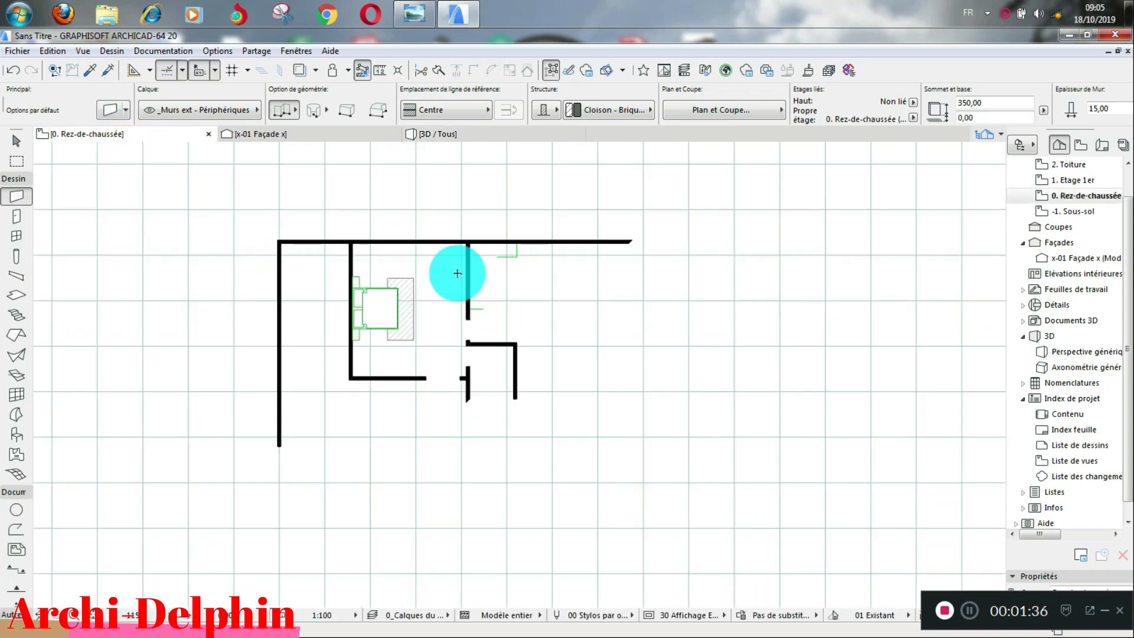
{"action": "double_click", "coordinate": [1069, 186]}
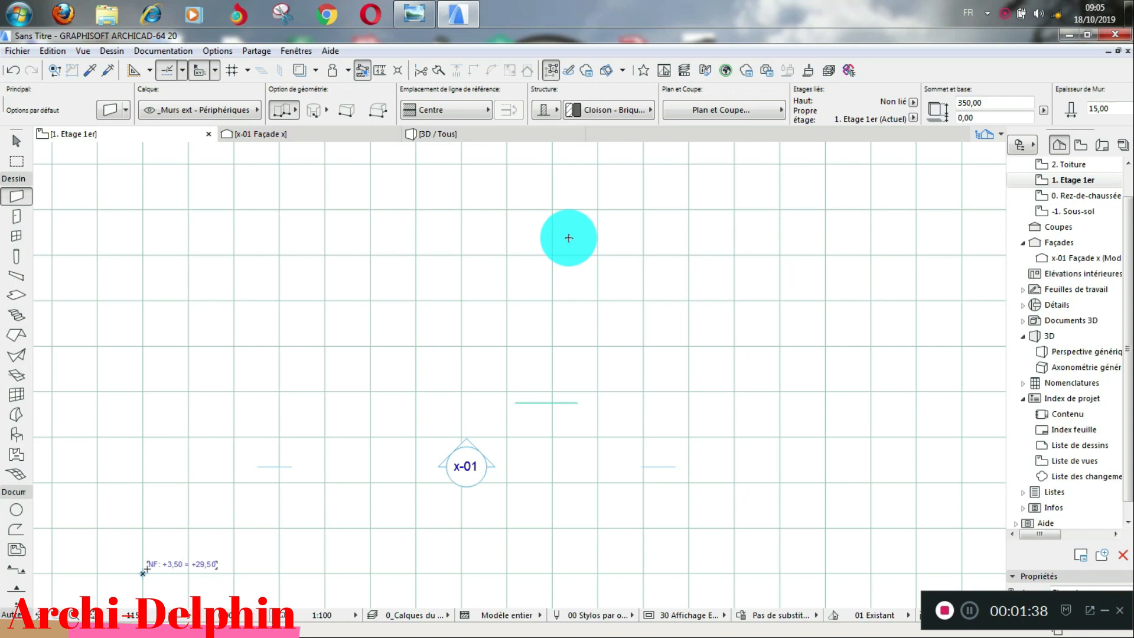
{"action": "scroll", "coordinate": [567, 236], "scroll_direction": "down", "scroll_amount": 3}
{"action": "left_click", "coordinate": [304, 70]}
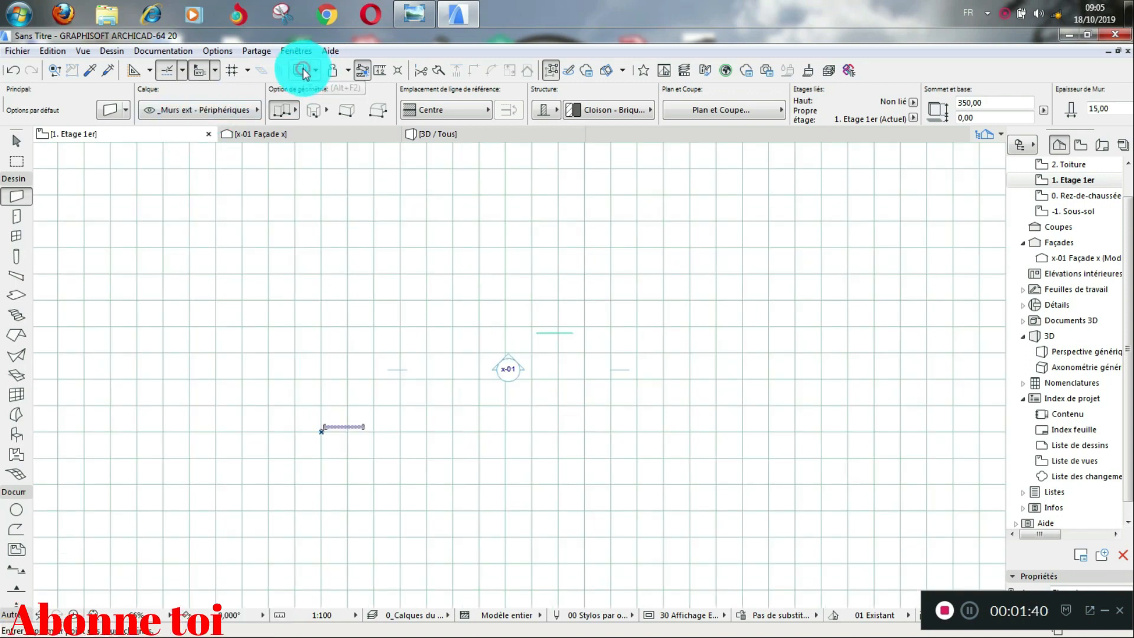
{"action": "scroll", "coordinate": [589, 317], "scroll_direction": "up", "scroll_amount": 3}
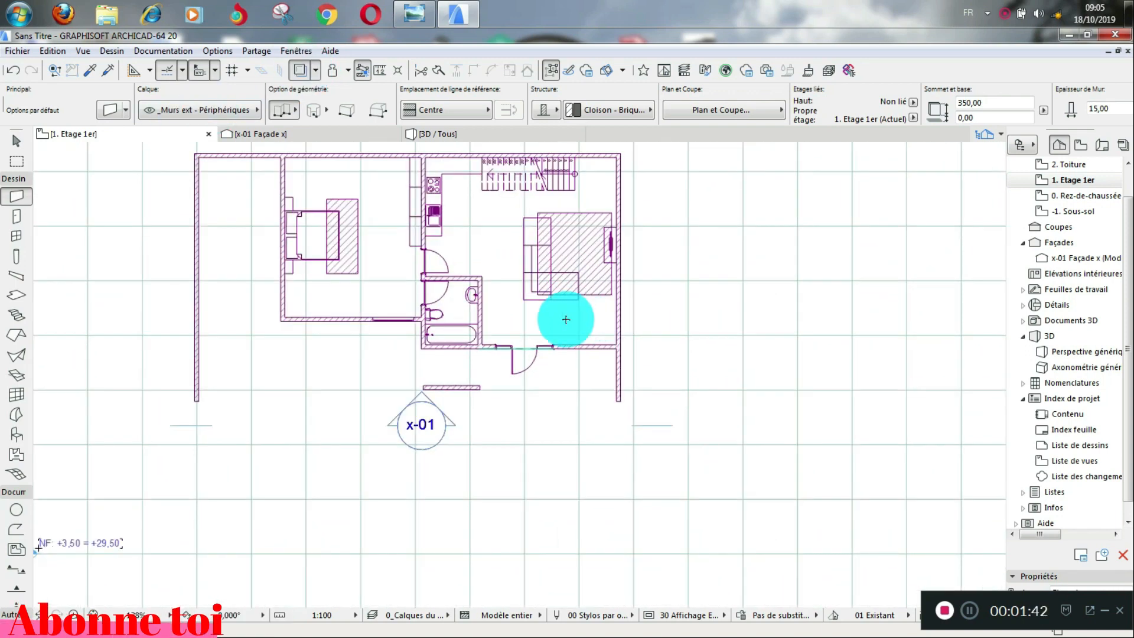
{"action": "scroll", "coordinate": [557, 351], "scroll_direction": "down", "scroll_amount": 2}
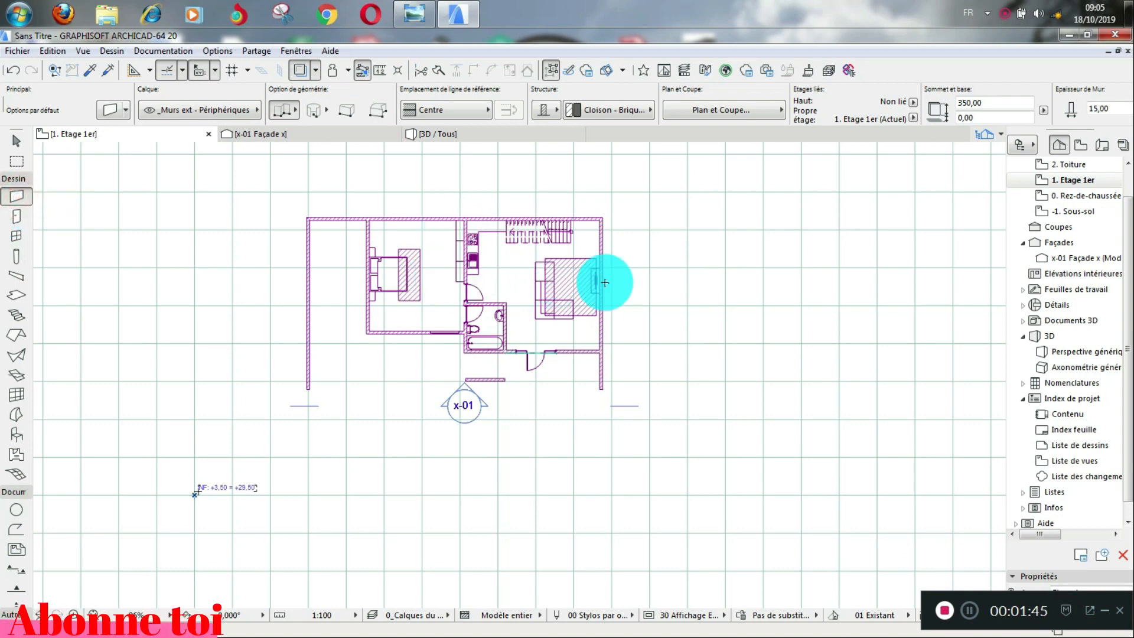
{"action": "scroll", "coordinate": [607, 377], "scroll_direction": "up", "scroll_amount": 3}
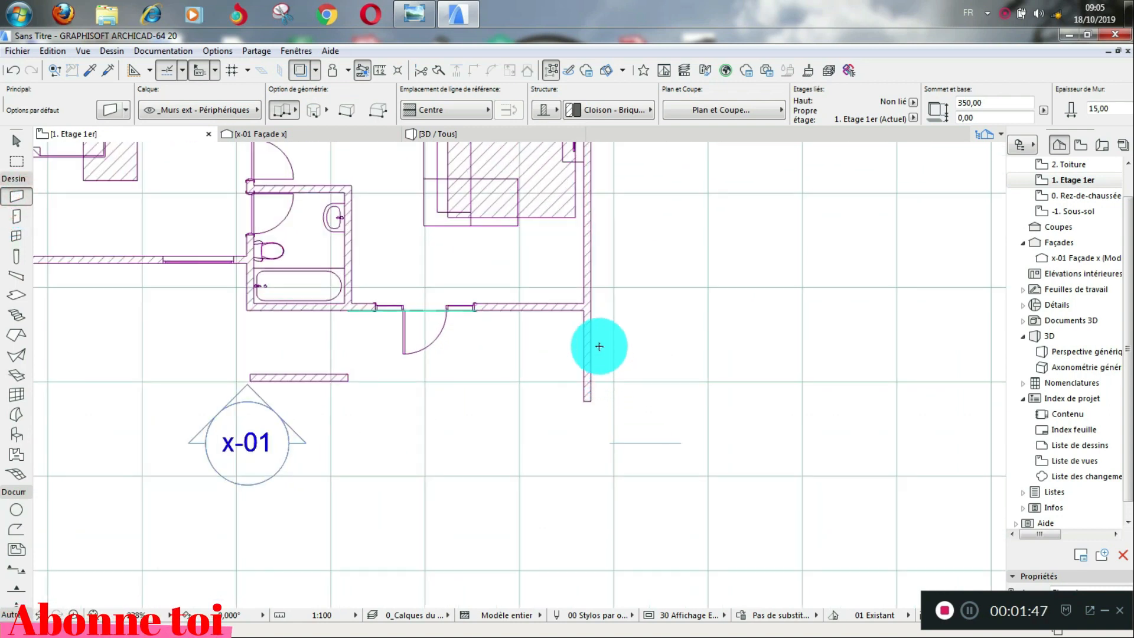
- Pick up the parameters of the long entrance-side wall as wall defaults and check the default wall settings
{"action": "left_click", "coordinate": [92, 71]}
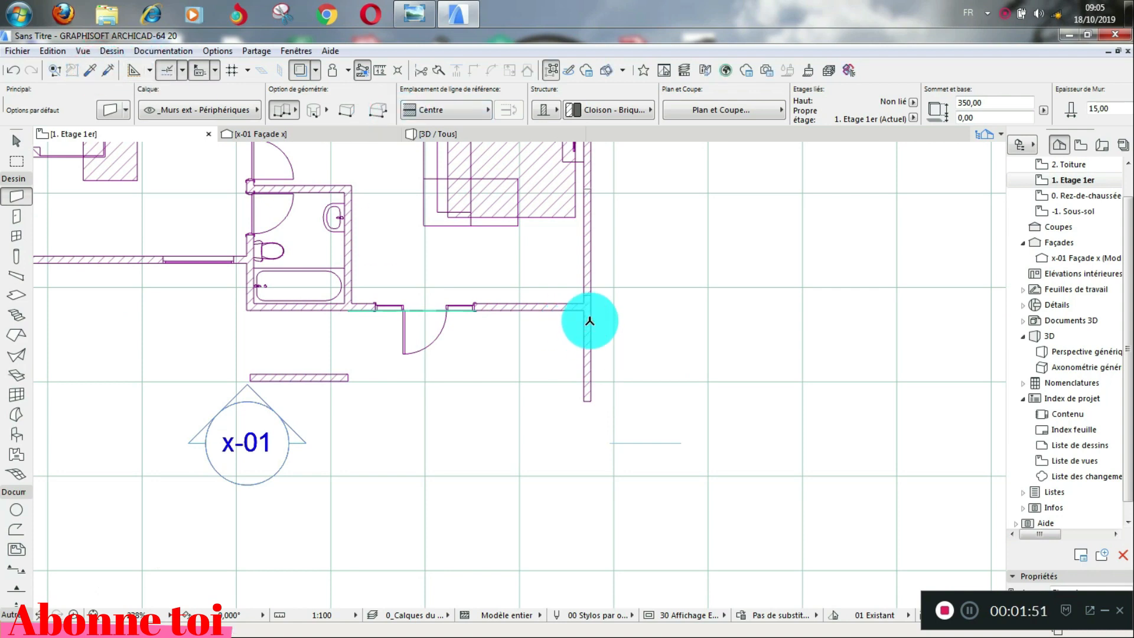
{"action": "left_click", "coordinate": [113, 109]}
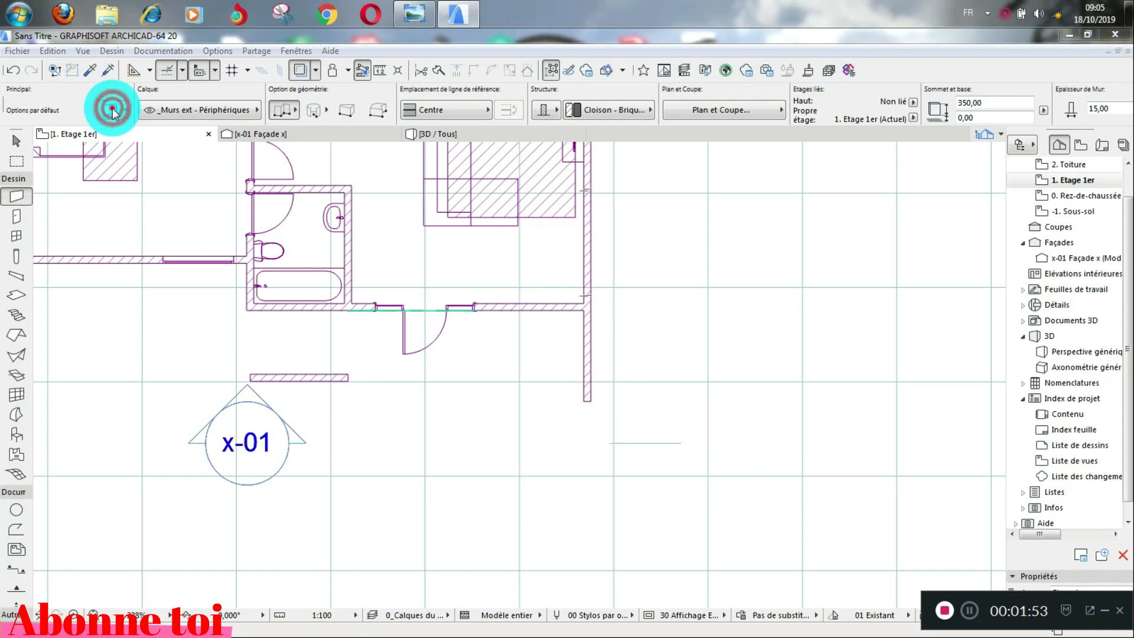
{"action": "left_click", "coordinate": [714, 36]}
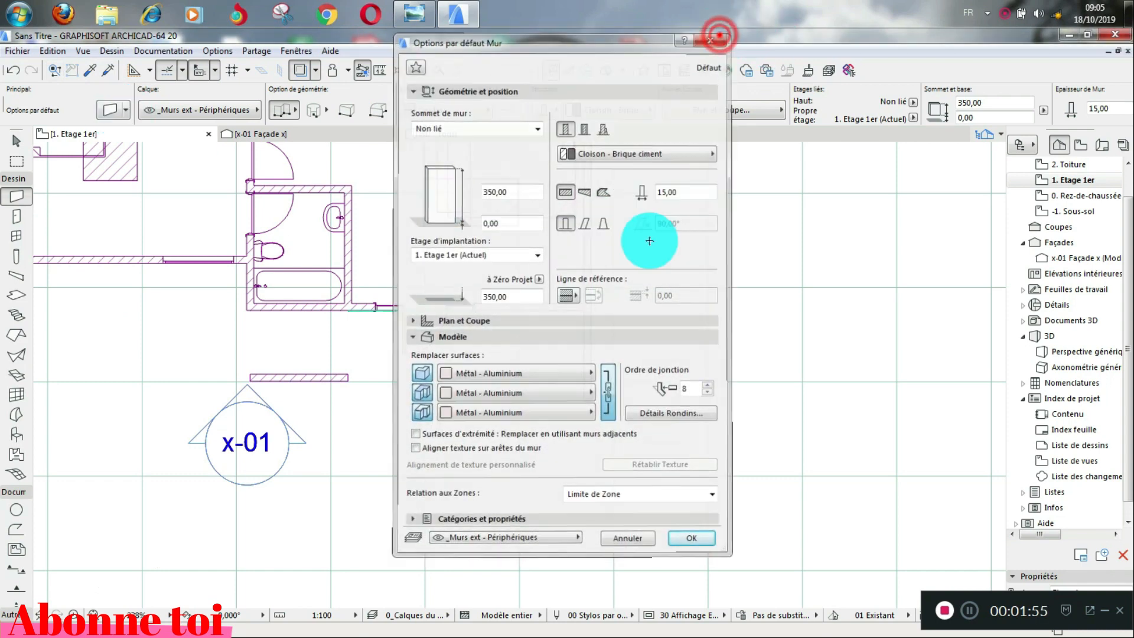
{"action": "scroll", "coordinate": [594, 391], "scroll_direction": "up", "scroll_amount": 3}
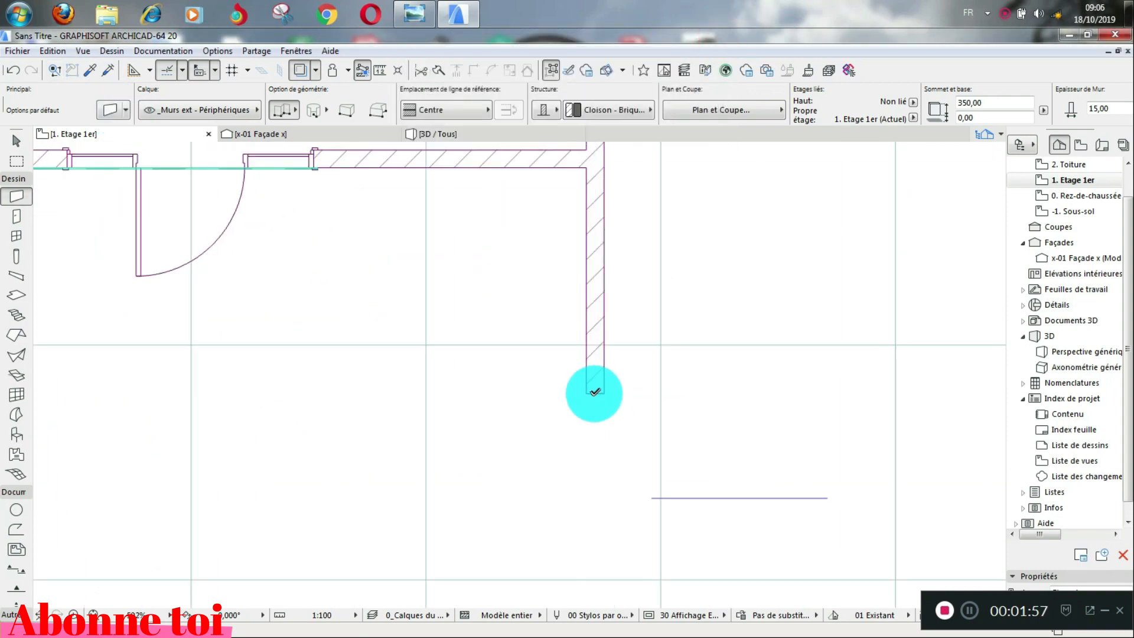
{"action": "scroll", "coordinate": [594, 391], "scroll_direction": "down", "scroll_amount": 4}
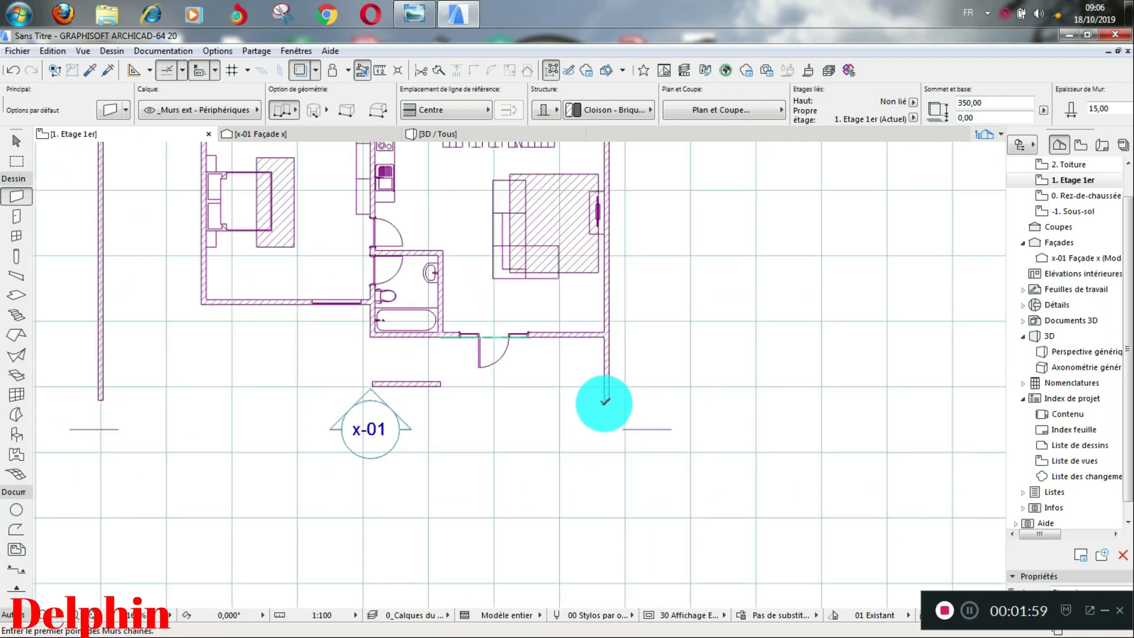
{"action": "scroll", "coordinate": [602, 402], "scroll_direction": "up", "scroll_amount": 3}
{"action": "scroll", "coordinate": [612, 396], "scroll_direction": "down", "scroll_amount": 3}
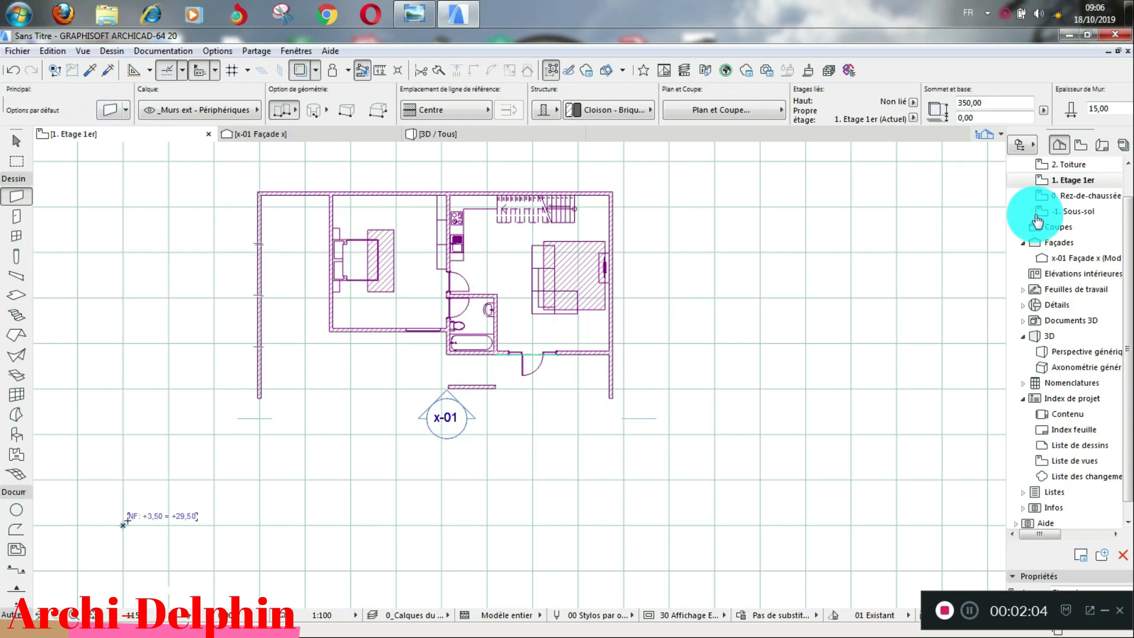
{"action": "scroll", "coordinate": [617, 393], "scroll_direction": "up", "scroll_amount": 3}
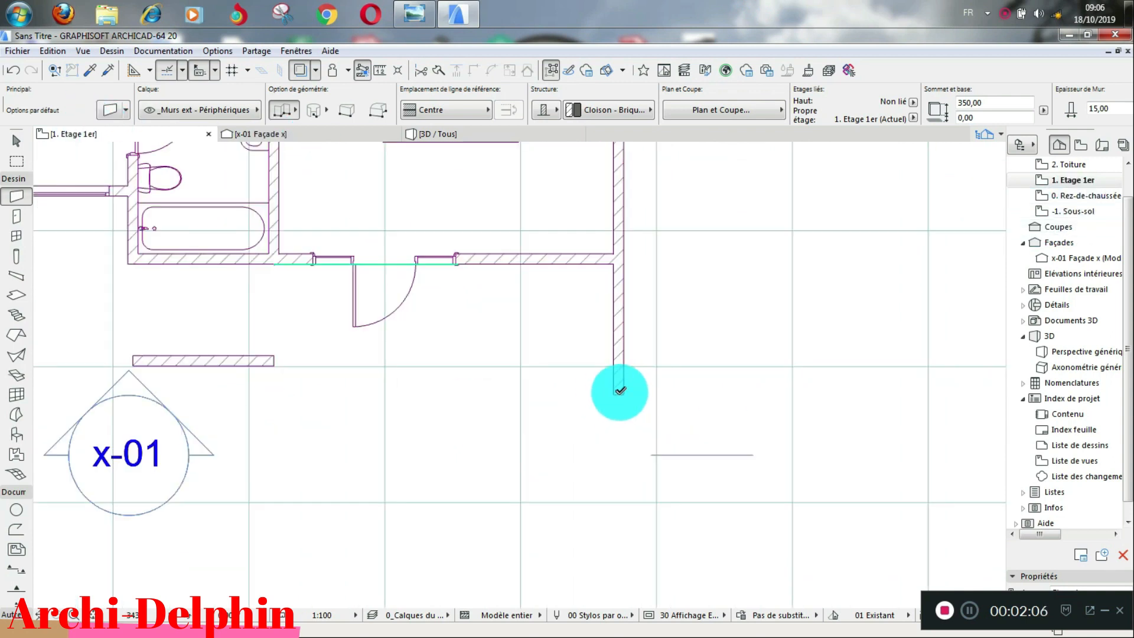
- Start a chained first-floor wall at the front end of the entrance-side wall and run it 900 to the rear corner
{"action": "left_click", "coordinate": [619, 393]}
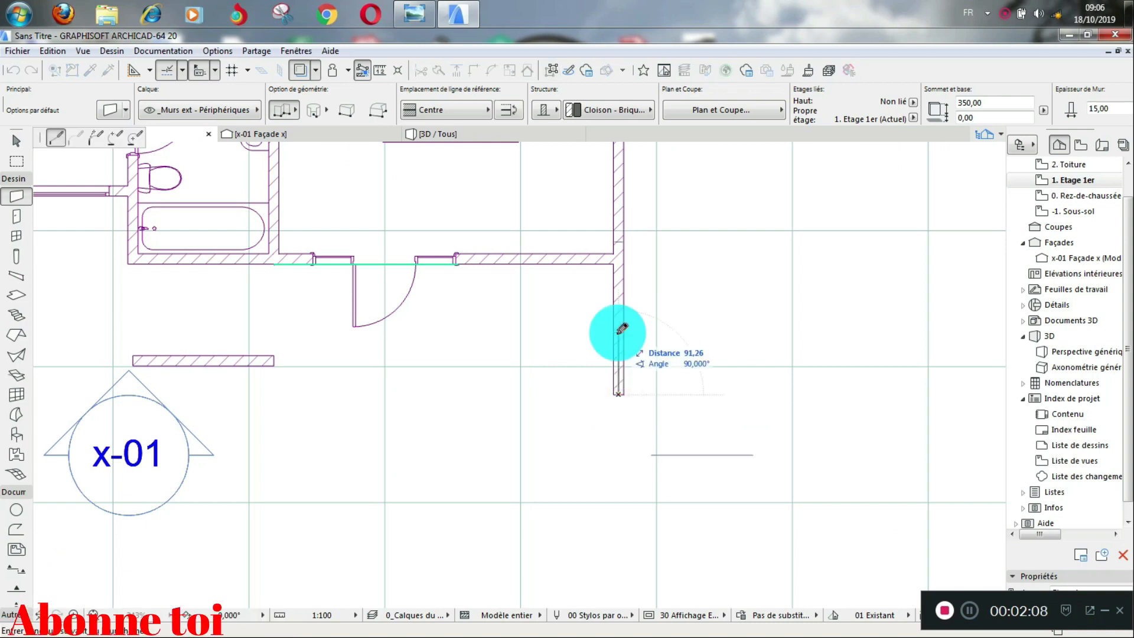
{"action": "scroll", "coordinate": [615, 334], "scroll_direction": "down", "scroll_amount": 4}
{"action": "scroll", "coordinate": [615, 165], "scroll_direction": "up", "scroll_amount": 6}
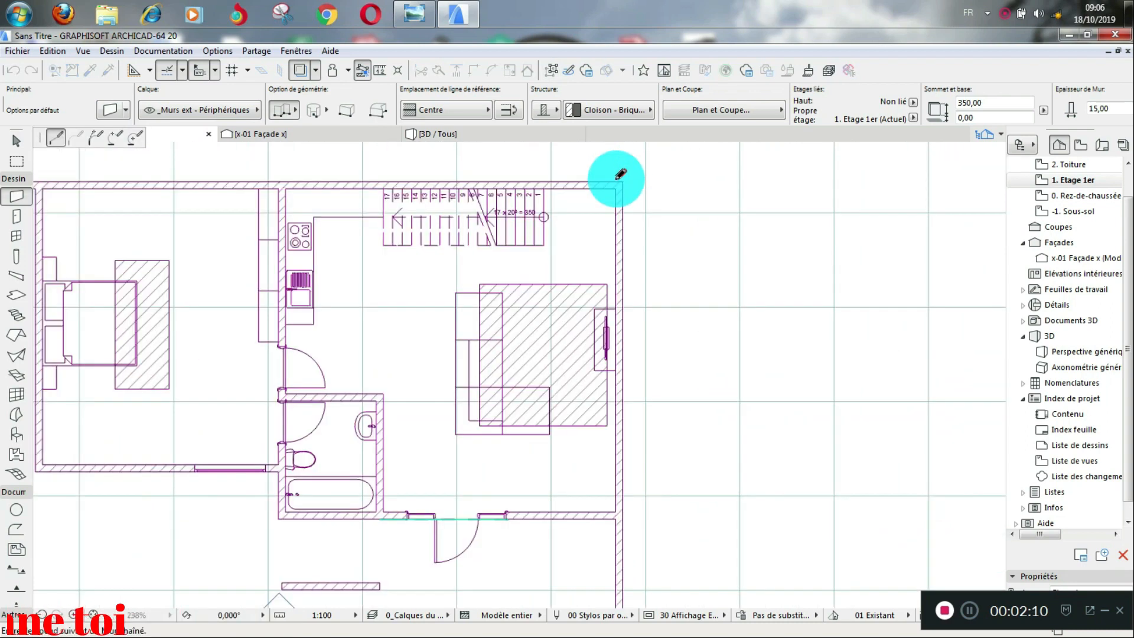
{"action": "key", "text": "shift"}
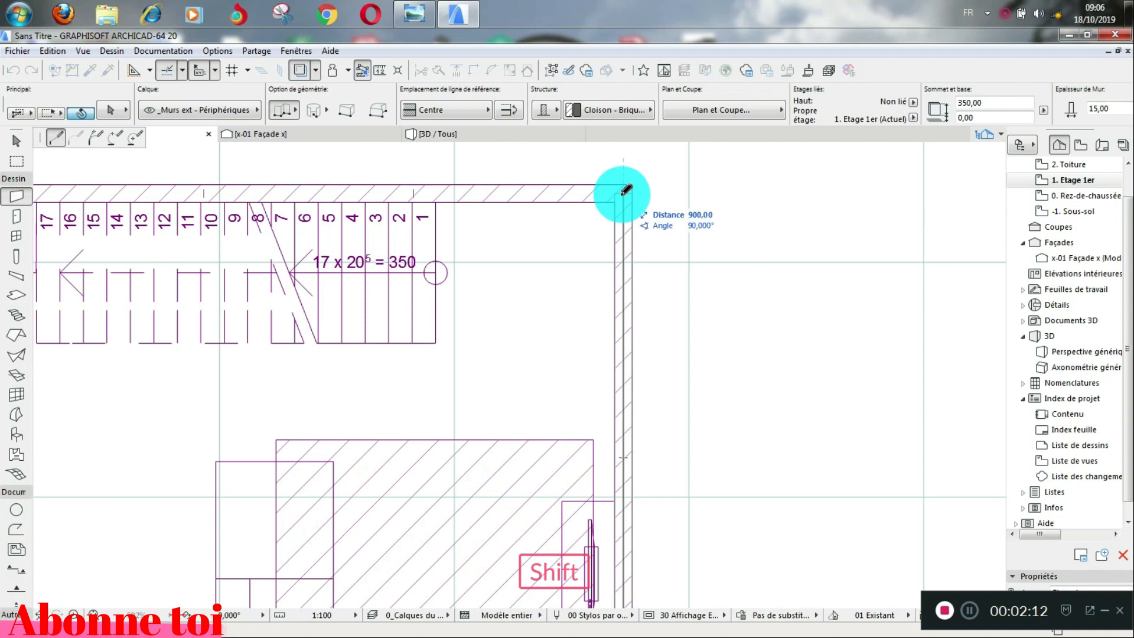
{"action": "left_click", "coordinate": [623, 192]}
- Continue the chained wall about 1331 along the rear wall, to a point between the bedroom and the far side wall
{"action": "scroll", "coordinate": [622, 192], "scroll_direction": "down", "scroll_amount": 5}
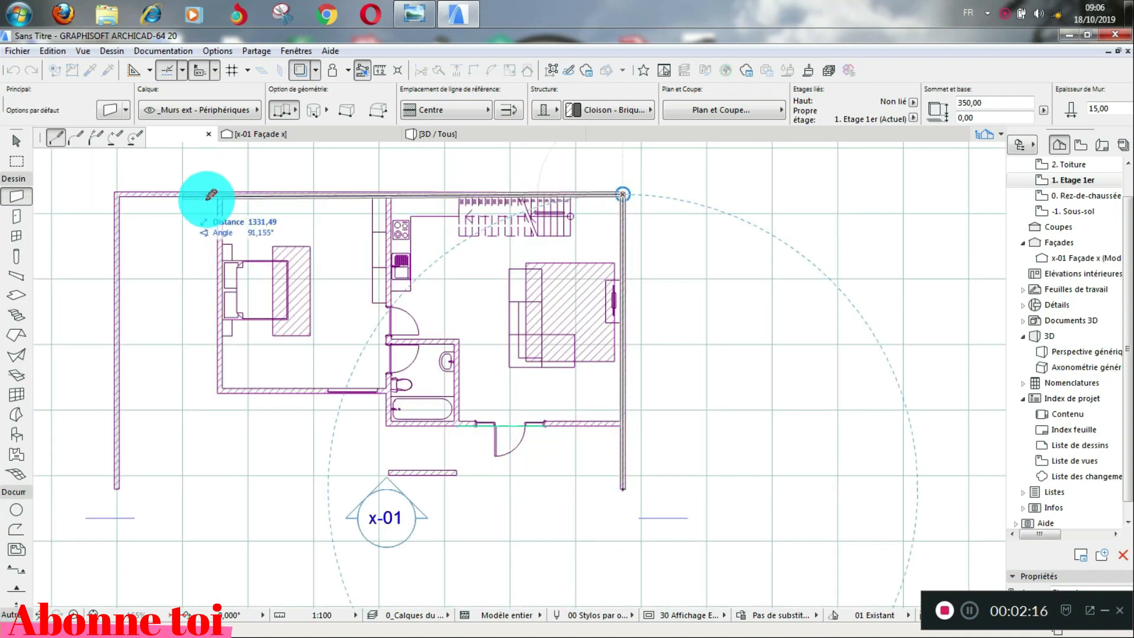
{"action": "scroll", "coordinate": [203, 190], "scroll_direction": "up", "scroll_amount": 3}
{"action": "key", "text": "shift"}
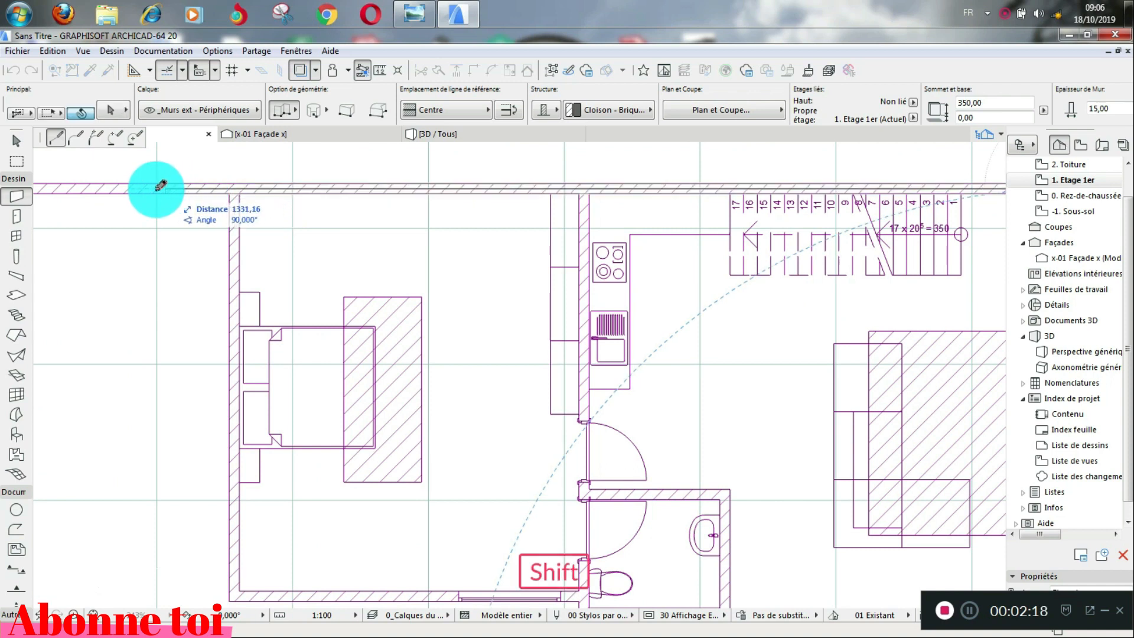
{"action": "scroll", "coordinate": [158, 187], "scroll_direction": "down", "scroll_amount": 5}
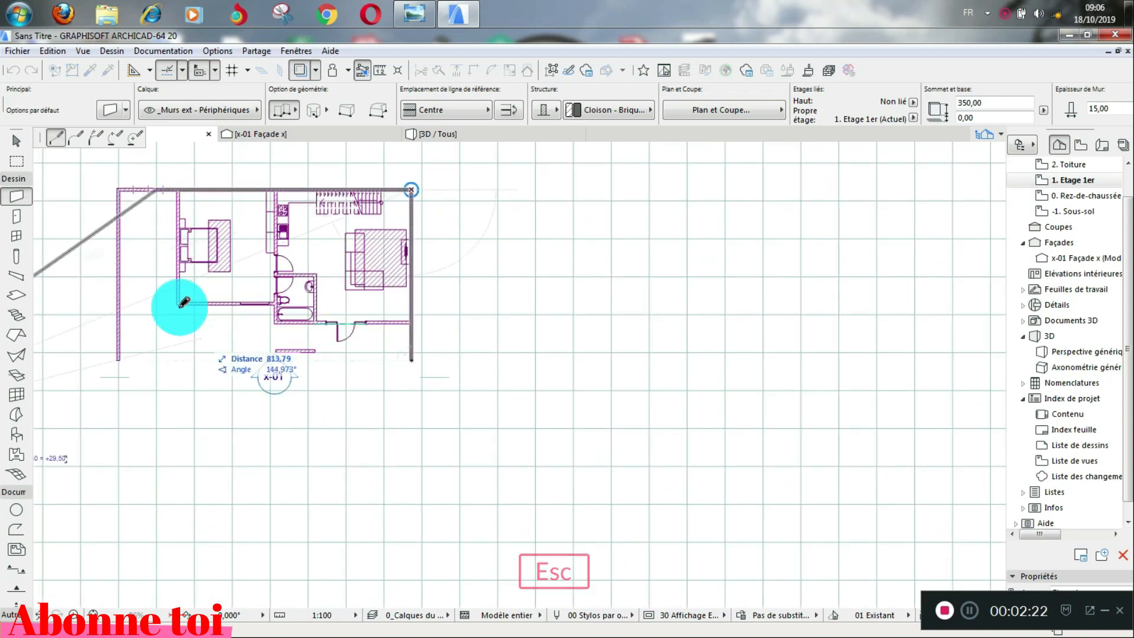
{"action": "scroll", "coordinate": [165, 335], "scroll_direction": "up", "scroll_amount": 2}
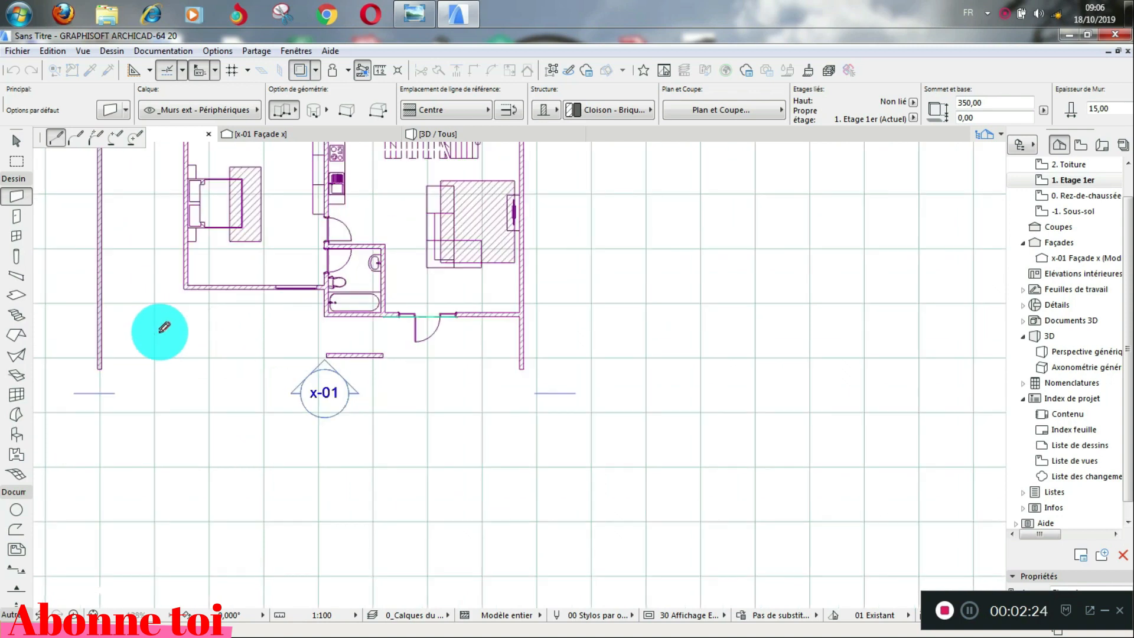
- Run the chained wall about 756 toward the facade, parallel to the bedroom side wall, and about 837 across the front to the bathroom wall's alignment
{"action": "left_click", "coordinate": [155, 327]}
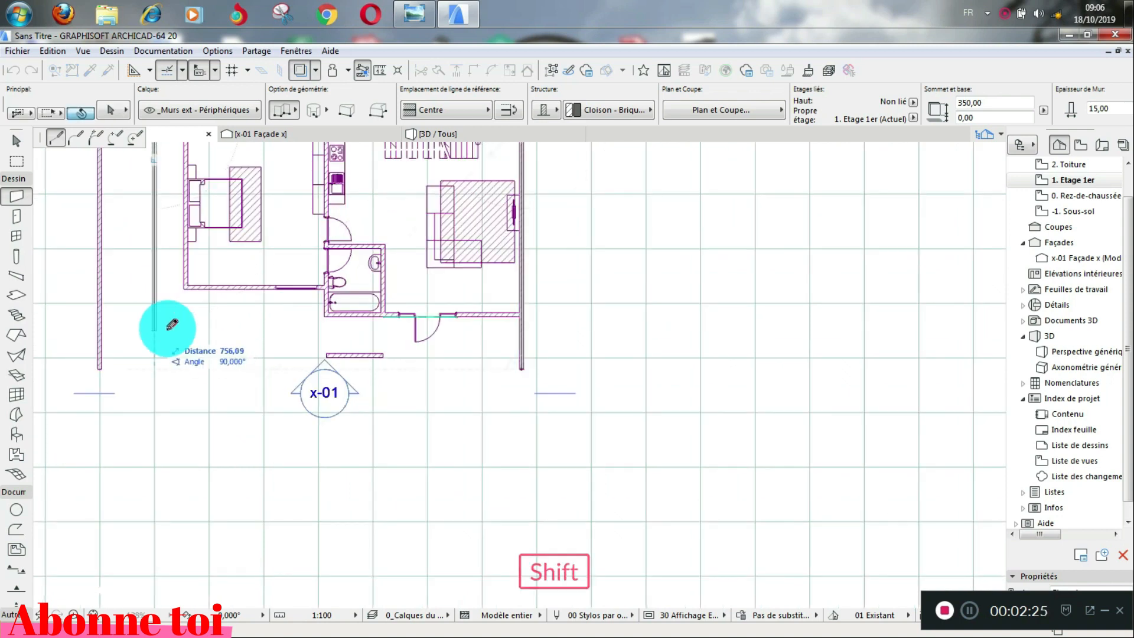
{"action": "left_click", "coordinate": [367, 330]}
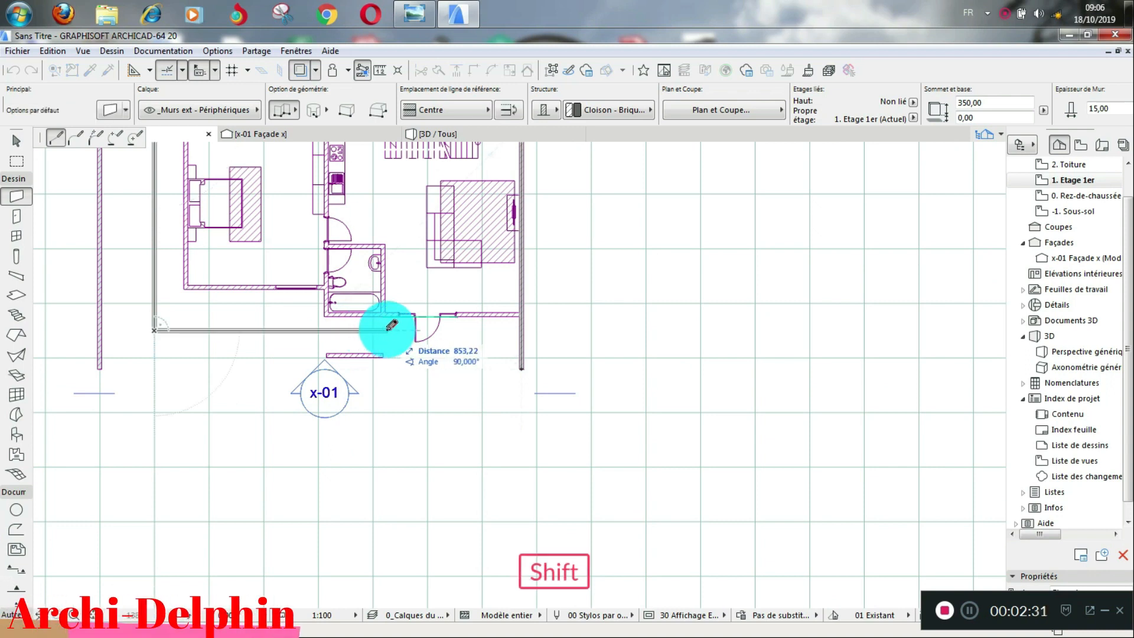
{"action": "scroll", "coordinate": [385, 310], "scroll_direction": "up", "scroll_amount": 3}
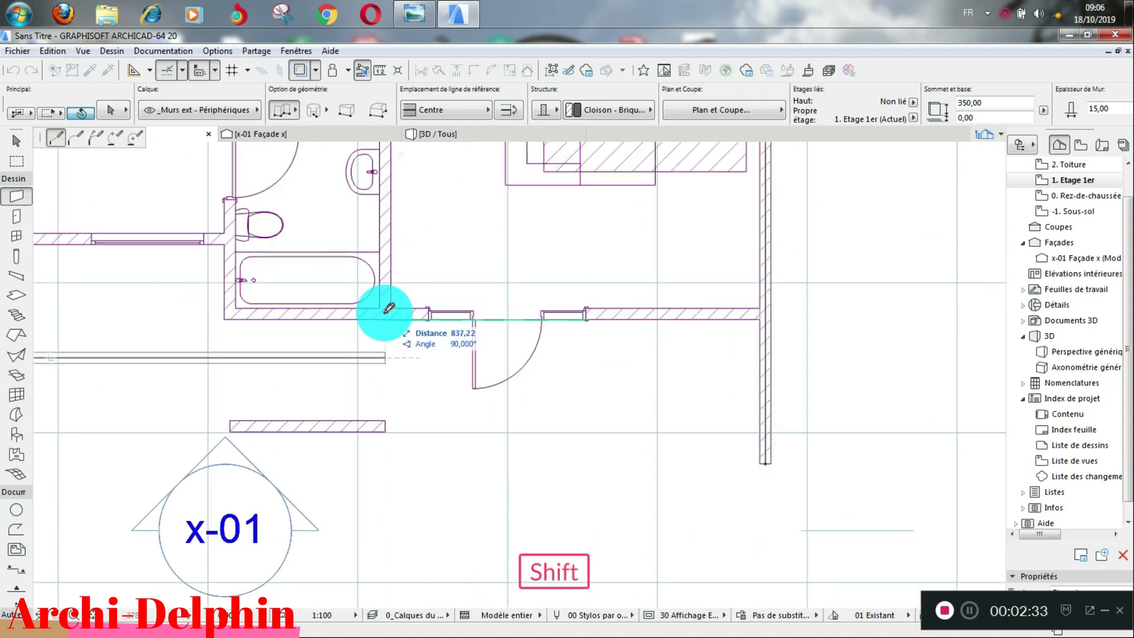
{"action": "left_click", "coordinate": [384, 306], "text": "shift"}
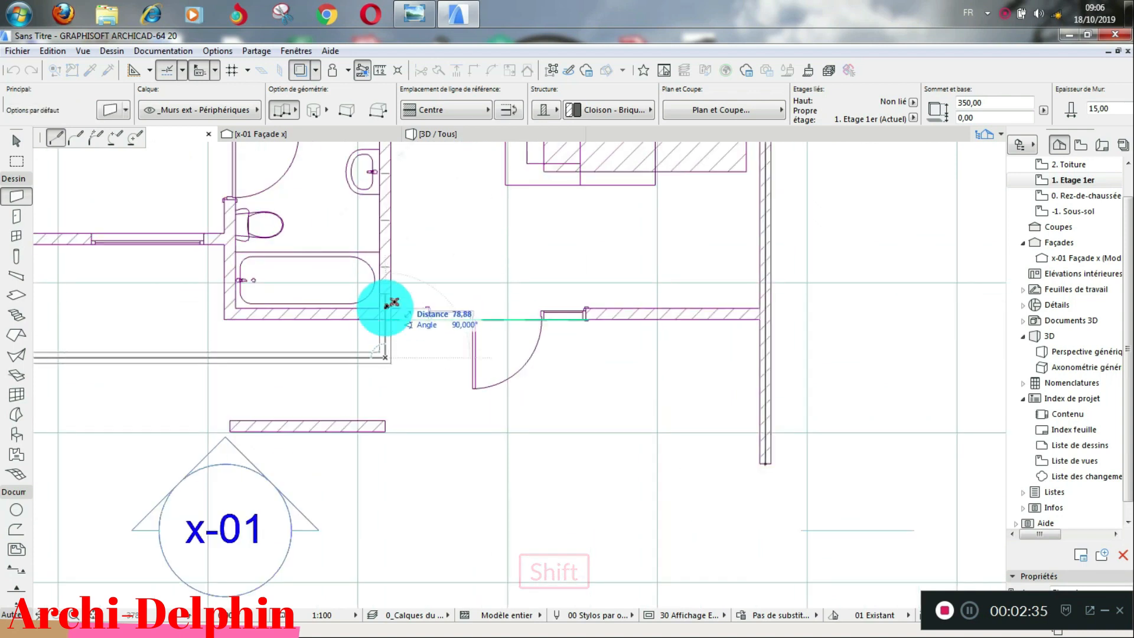
- Close off the chained wall with a short return to the entrance facade at the bathroom corner and finish the chain
{"action": "scroll", "coordinate": [389, 303], "scroll_direction": "down", "scroll_amount": 5}
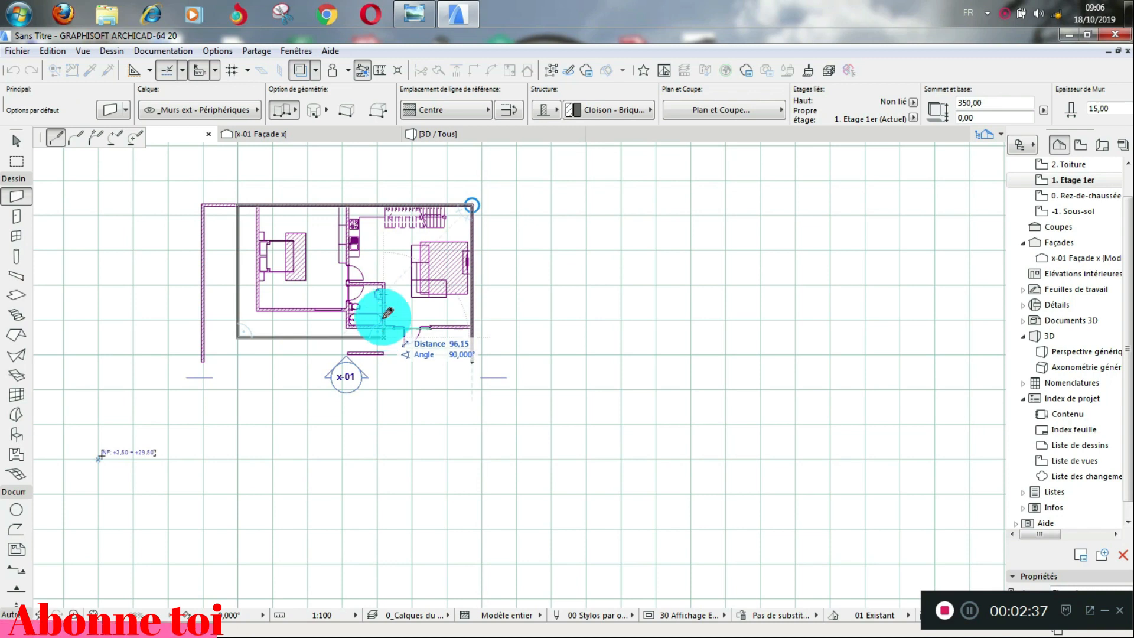
{"action": "scroll", "coordinate": [388, 329], "scroll_direction": "up", "scroll_amount": 2}
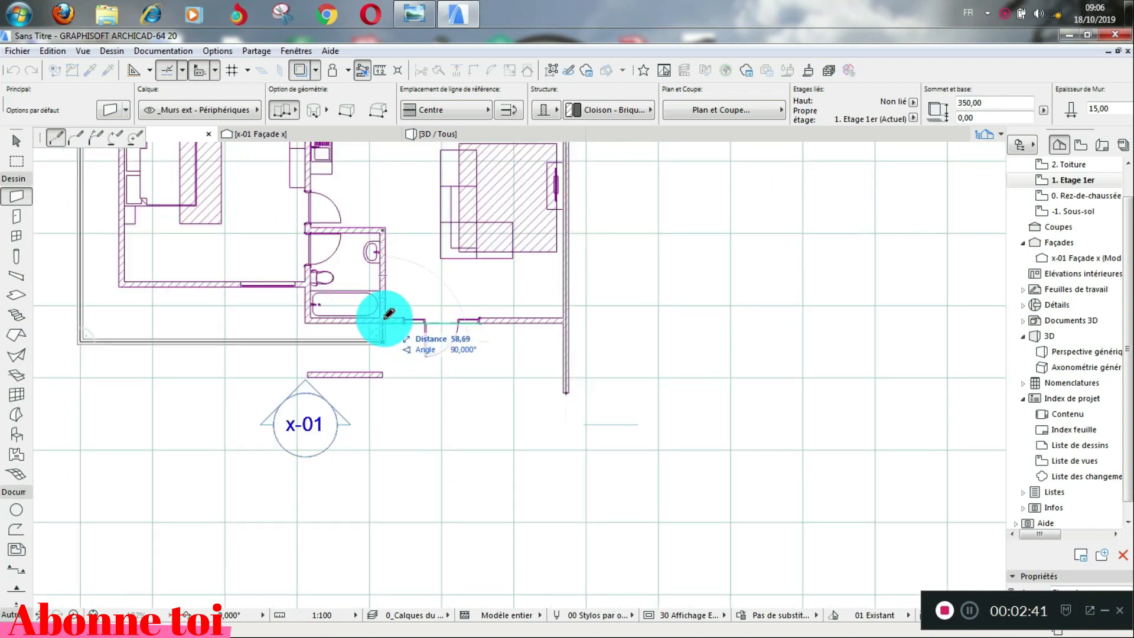
{"action": "double_click", "coordinate": [385, 319]}
{"action": "scroll", "coordinate": [418, 349], "scroll_direction": "down", "scroll_amount": 2}
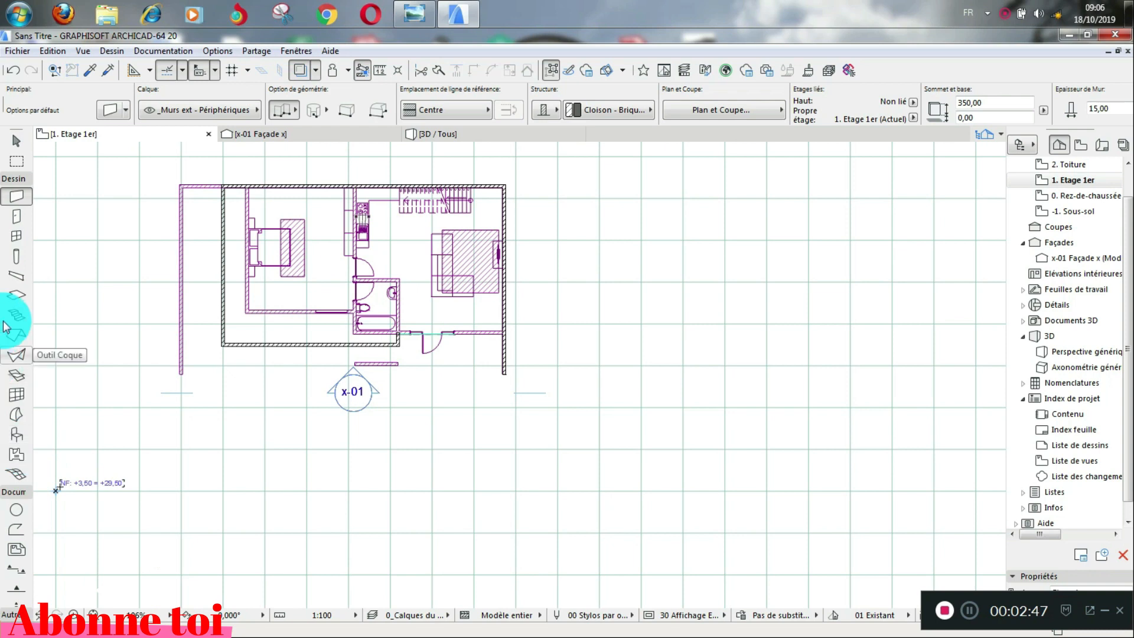
- In the default slab settings, override the top, side and bottom surfaces with Béton - Brut
{"action": "left_click", "coordinate": [13, 300]}
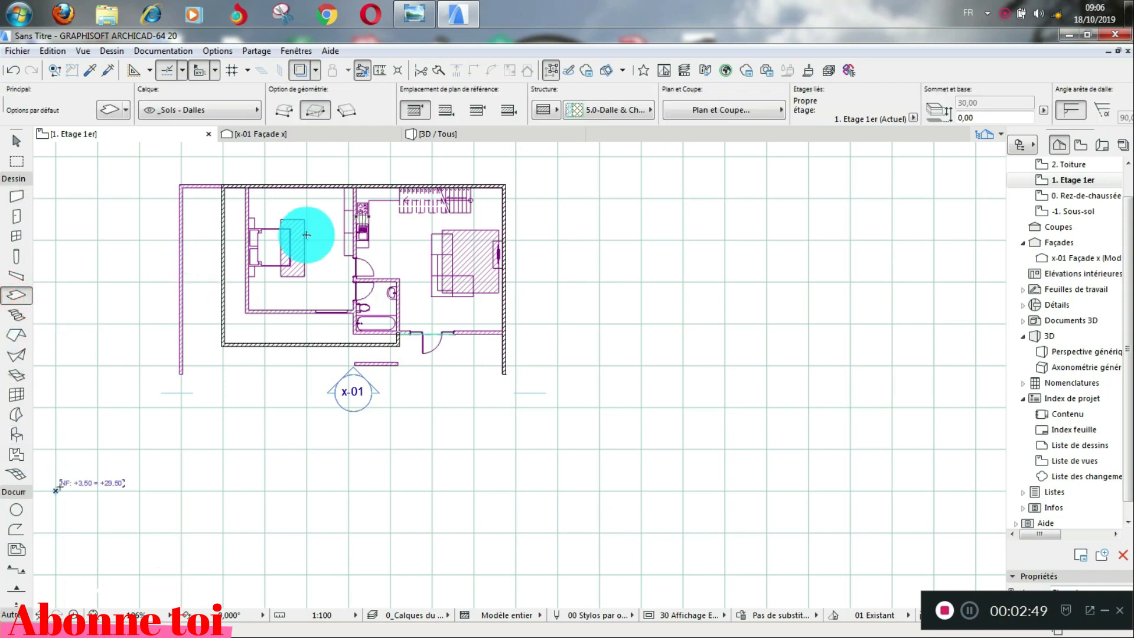
{"action": "scroll", "coordinate": [404, 342], "scroll_direction": "up", "scroll_amount": 2}
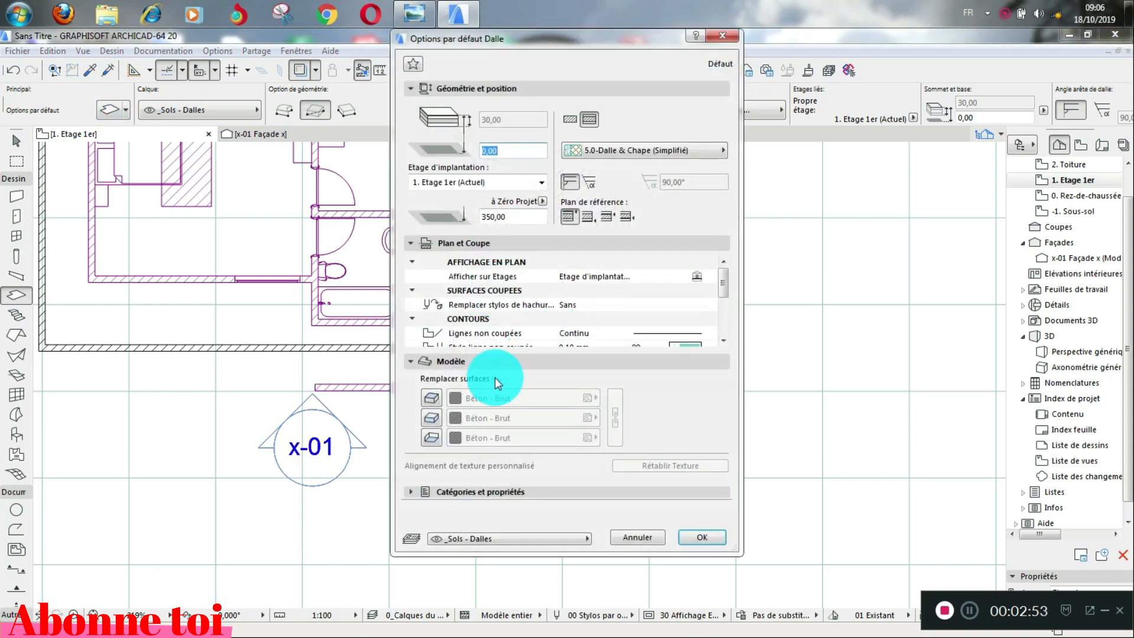
{"action": "left_click", "coordinate": [431, 398]}
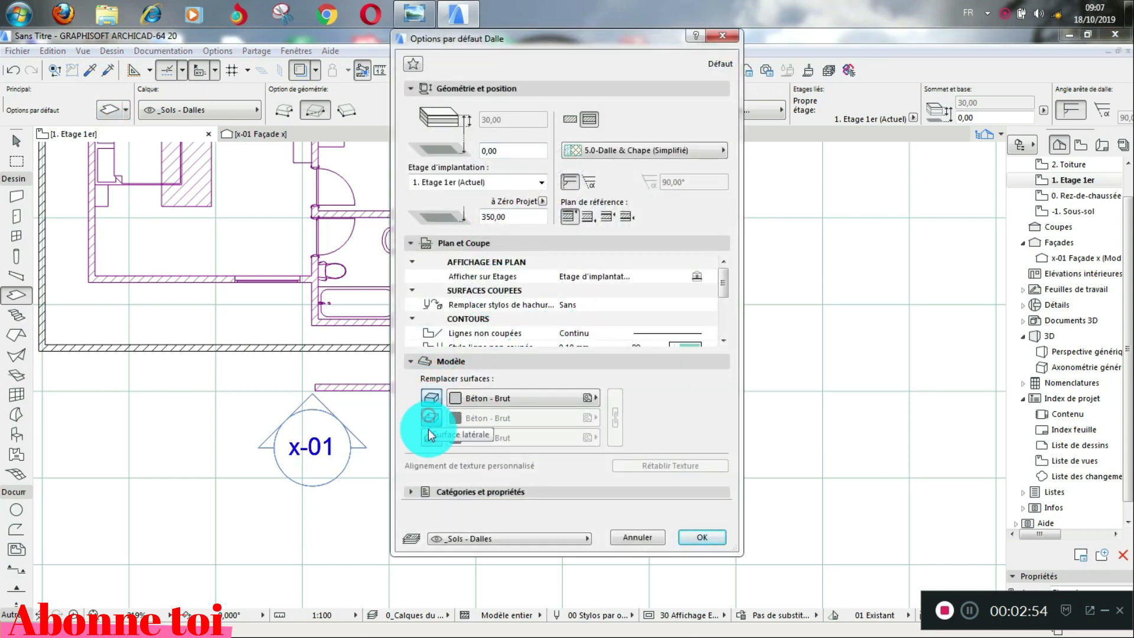
{"action": "left_click", "coordinate": [431, 417]}
{"action": "left_click", "coordinate": [431, 438]}
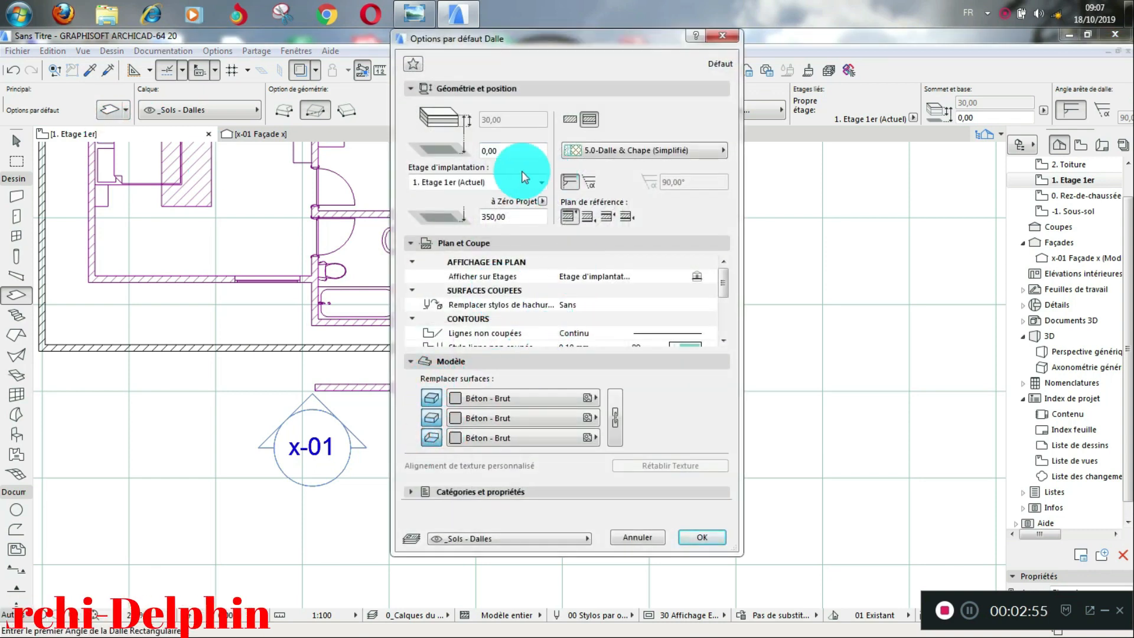
- Switch the default slab to a basic structure with a thickness of 20 and apply the settings
{"action": "left_click", "coordinate": [568, 121]}
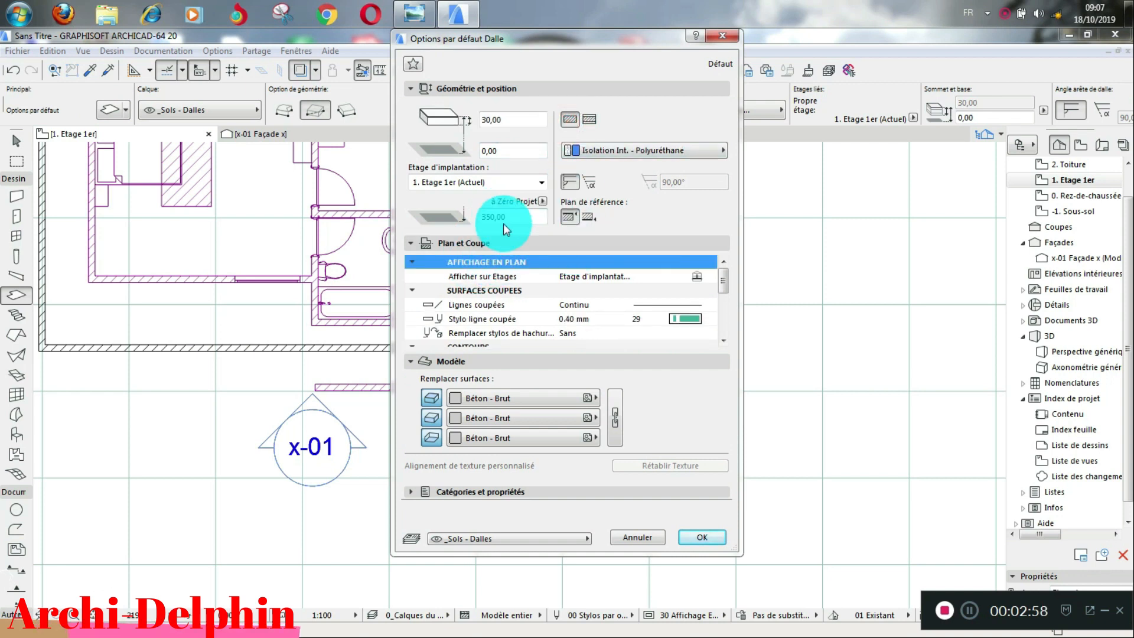
{"action": "left_click", "coordinate": [508, 120]}
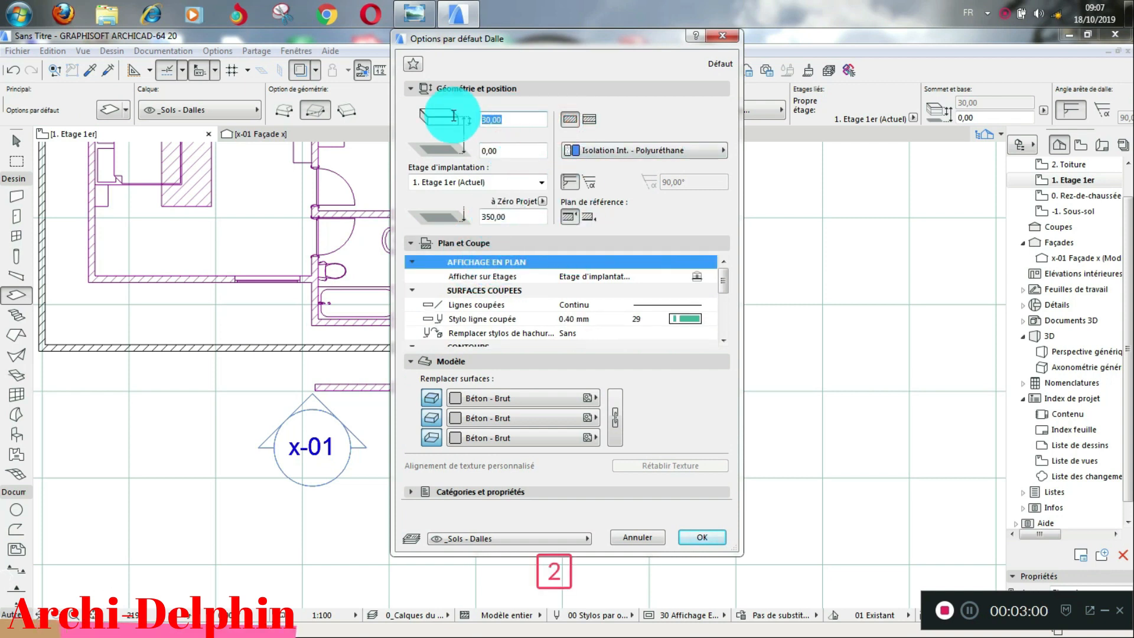
{"action": "type", "text": "20"}
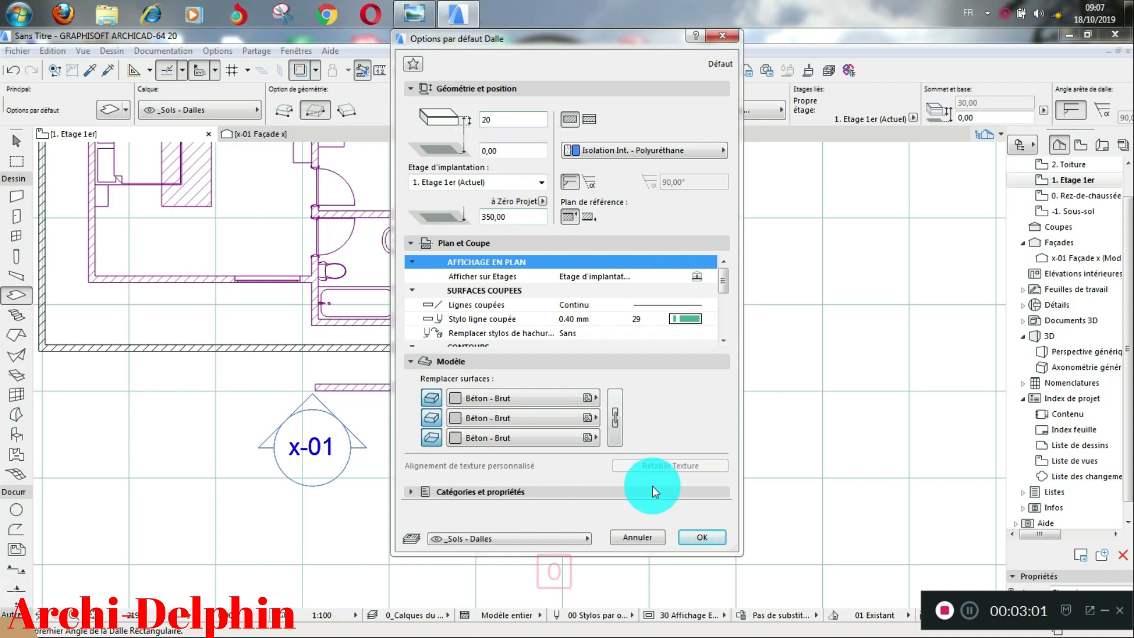
{"action": "left_click", "coordinate": [685, 535]}
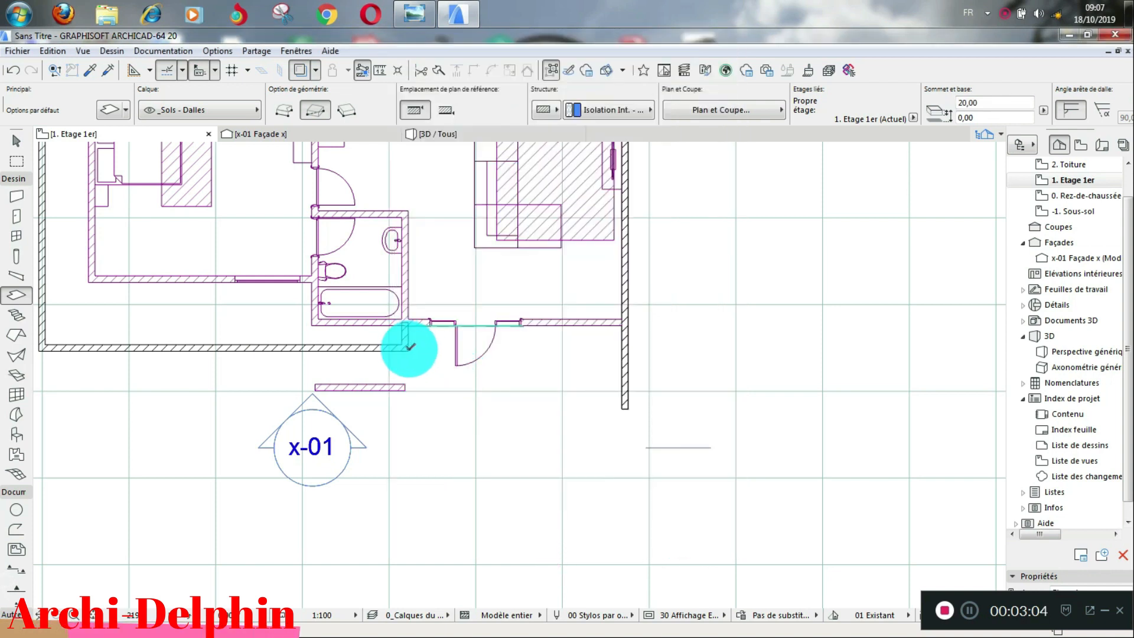
- Finish the rectangular first-floor slab by placing its opposite corner at the outer front corner of the chained wall beside the bathroom
{"action": "left_click", "coordinate": [409, 347]}
{"action": "scroll", "coordinate": [408, 346], "scroll_direction": "down", "scroll_amount": 3}
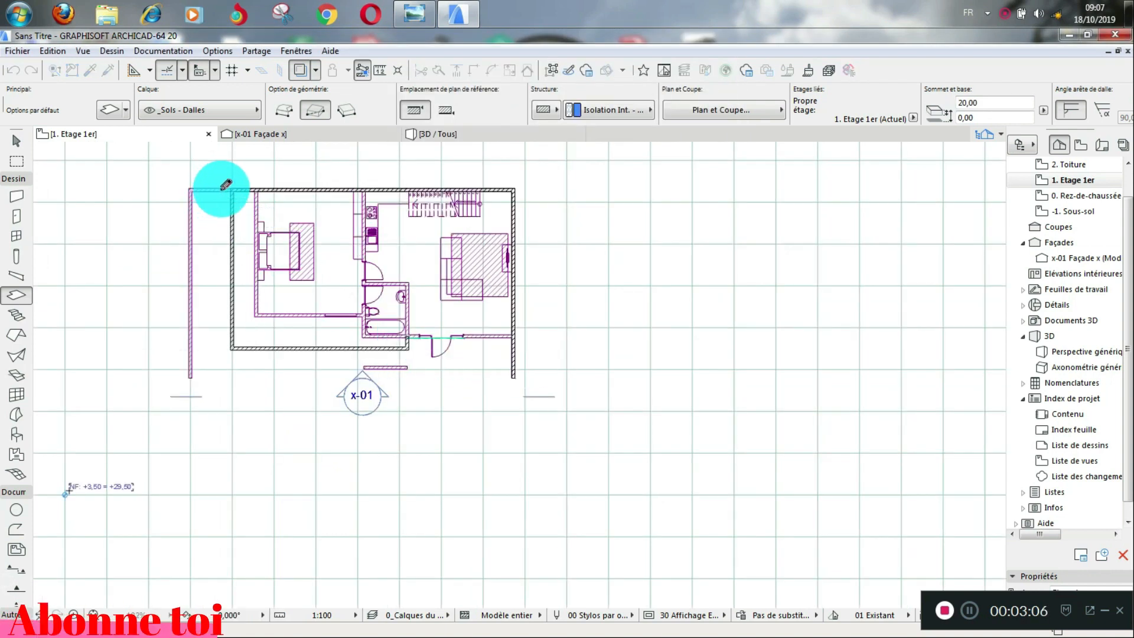
{"action": "scroll", "coordinate": [225, 185], "scroll_direction": "up", "scroll_amount": 3}
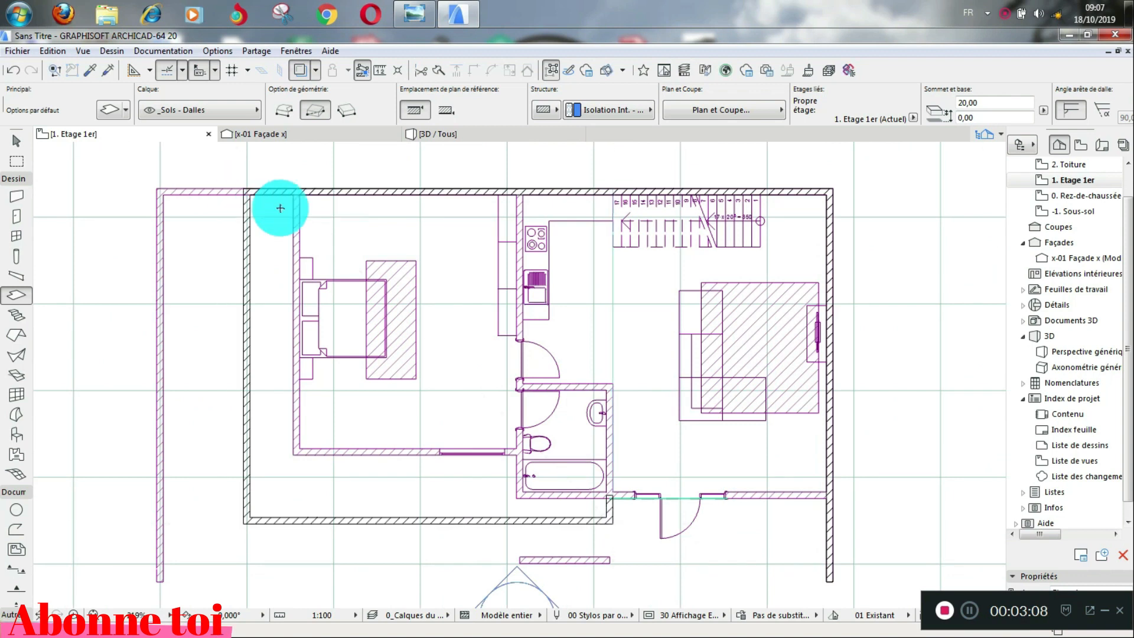
{"action": "scroll", "coordinate": [500, 268], "scroll_direction": "down", "scroll_amount": 2}
{"action": "scroll", "coordinate": [423, 249], "scroll_direction": "up", "scroll_amount": 2}
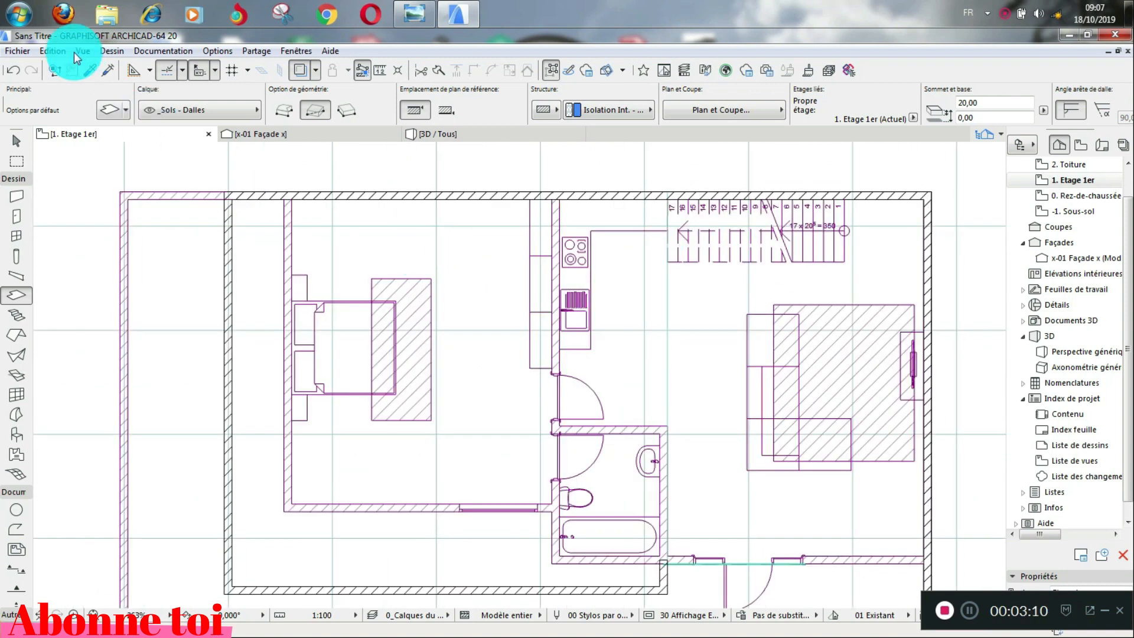
- Pick up the back exterior wall's settings and draw a wall over the ground-floor bedroom partition from the back wall to the front wall
{"action": "left_click", "coordinate": [88, 72]}
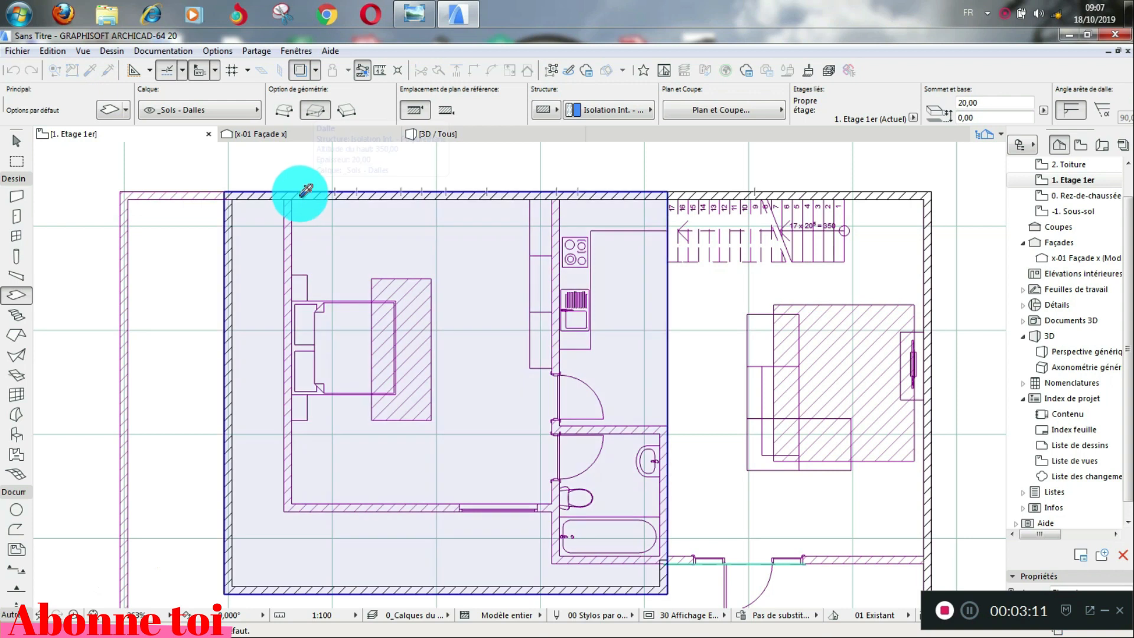
{"action": "left_click", "coordinate": [703, 194]}
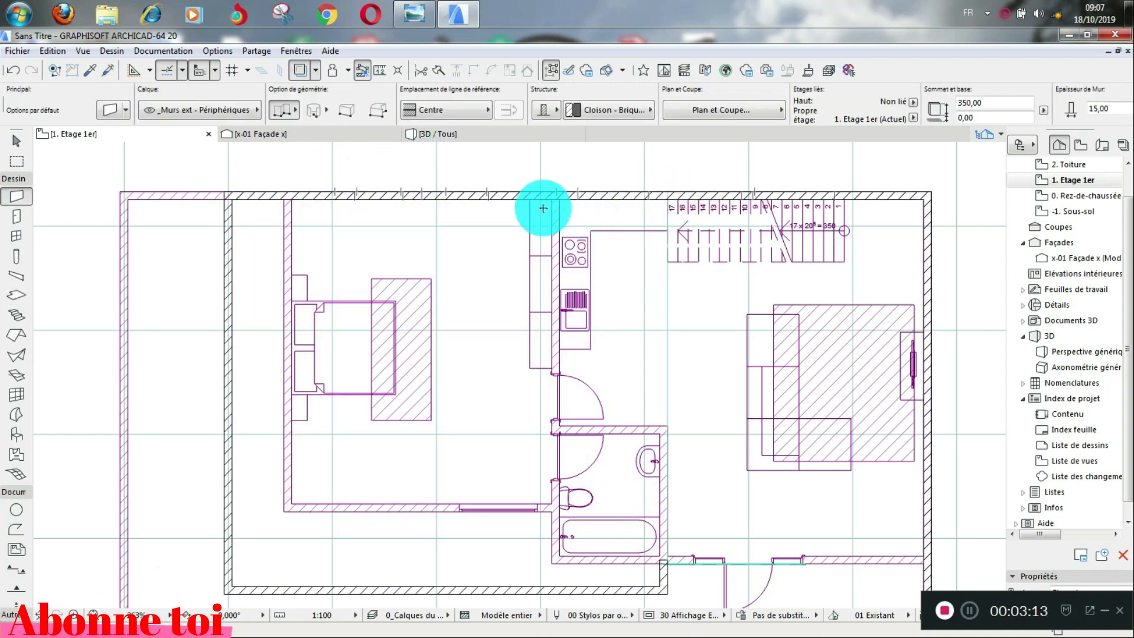
{"action": "scroll", "coordinate": [560, 198], "scroll_direction": "up", "scroll_amount": 2}
{"action": "left_click", "coordinate": [566, 192]}
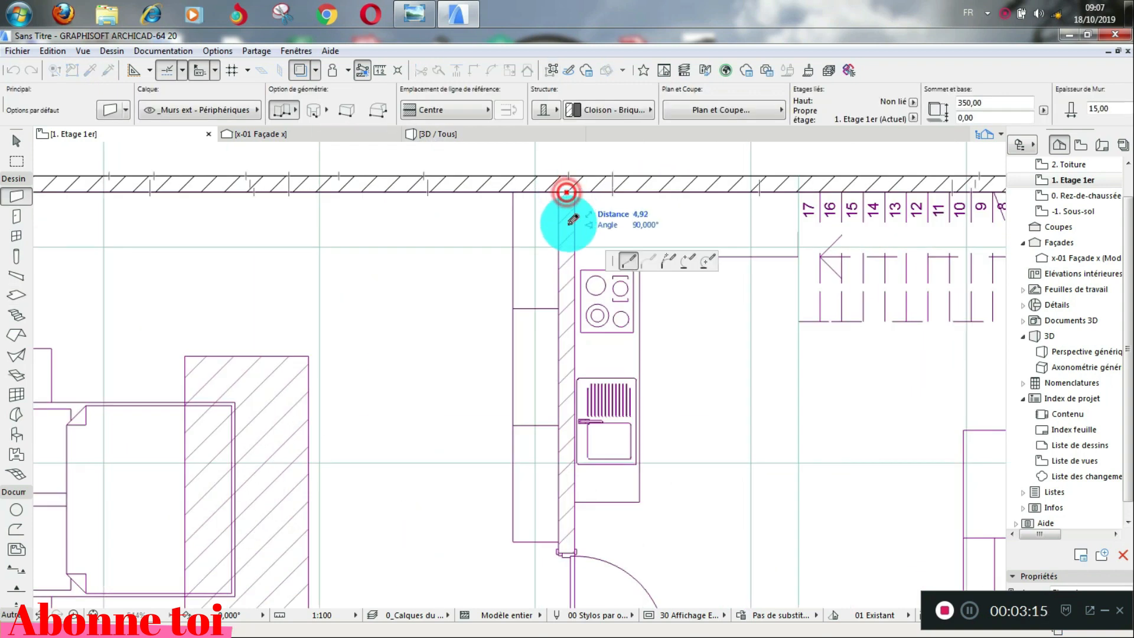
{"action": "scroll", "coordinate": [570, 190], "scroll_direction": "down", "scroll_amount": 3}
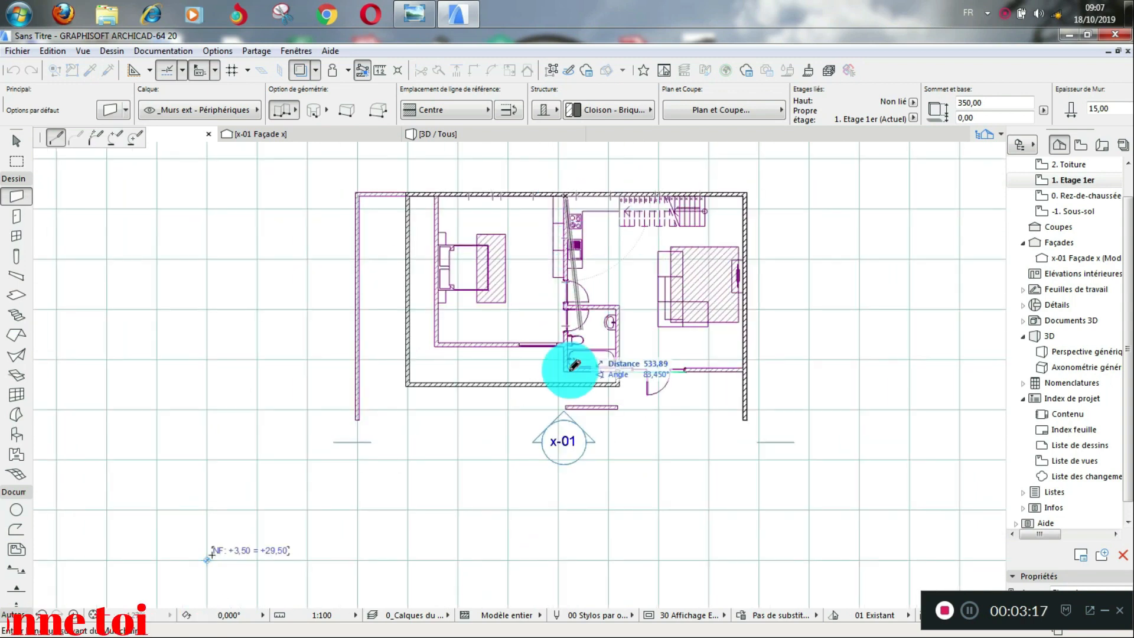
{"action": "scroll", "coordinate": [568, 381], "scroll_direction": "up", "scroll_amount": 2}
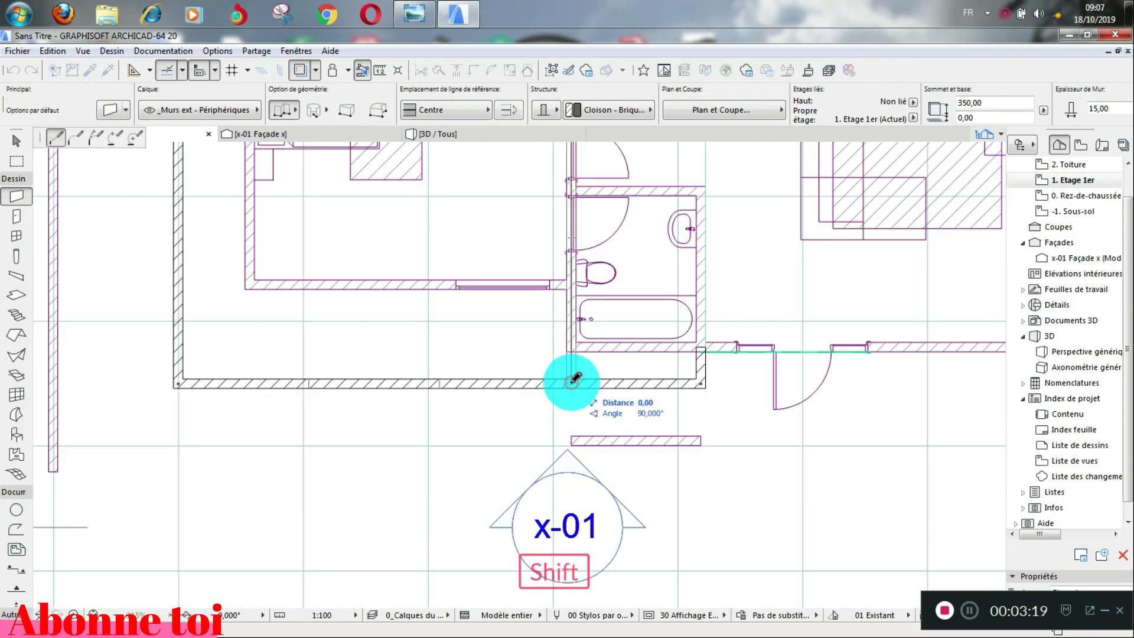
{"action": "left_click", "coordinate": [572, 378]}
- Draw a perpendicular wall from the new partition, near the kitchen sink, straight across the bedroom zone to the outer side wall
{"action": "scroll", "coordinate": [576, 393], "scroll_direction": "down", "scroll_amount": 2}
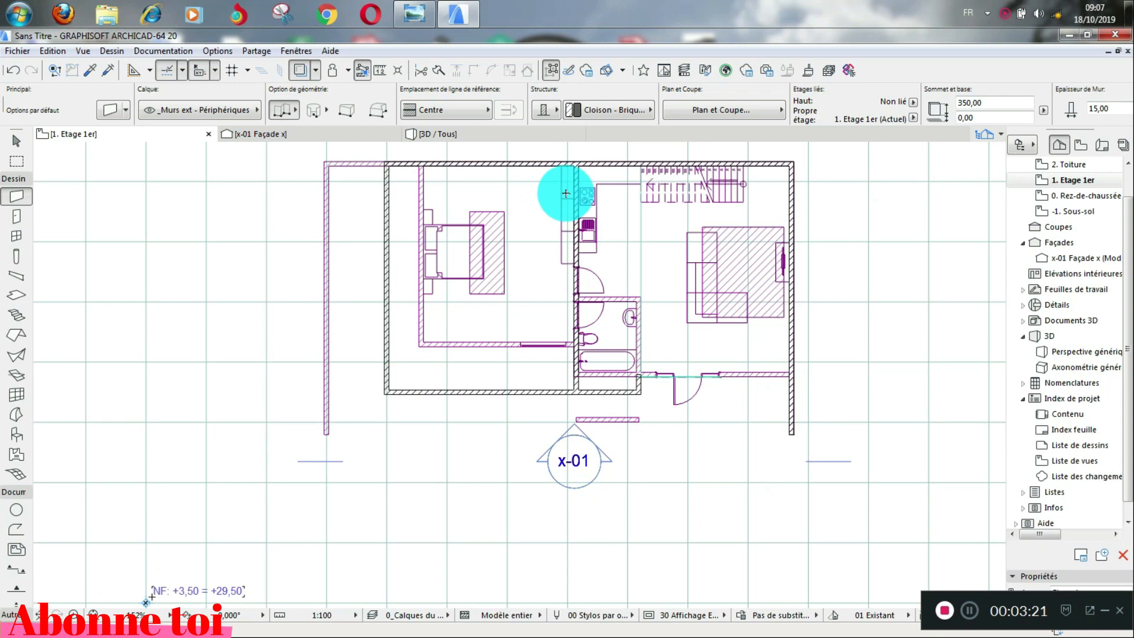
{"action": "scroll", "coordinate": [565, 193], "scroll_direction": "up", "scroll_amount": 2}
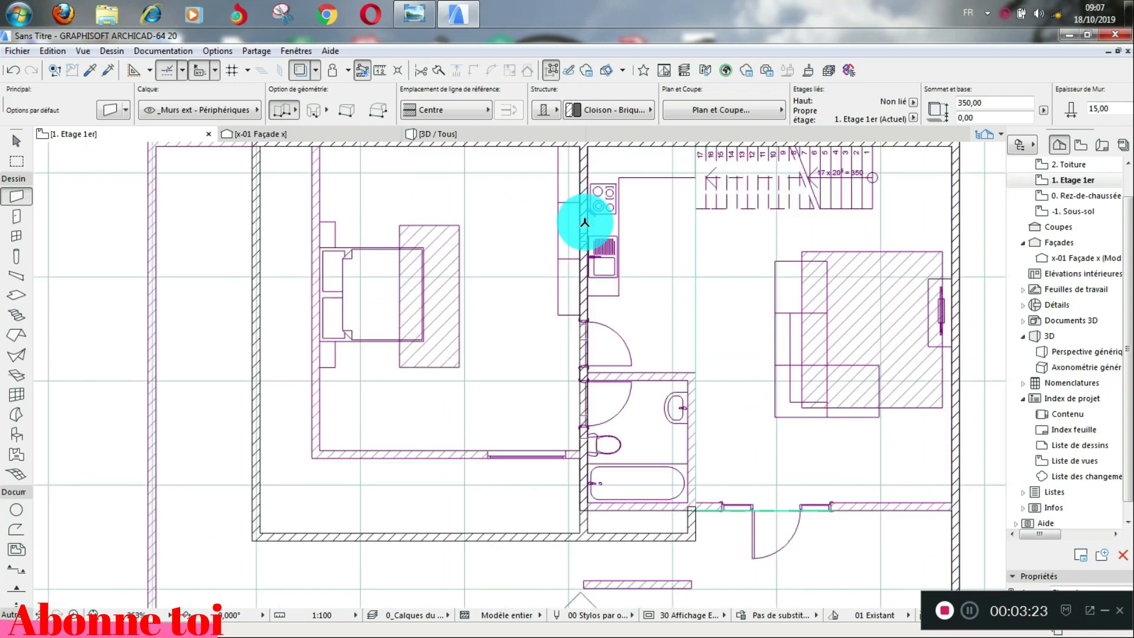
{"action": "left_click", "coordinate": [583, 233]}
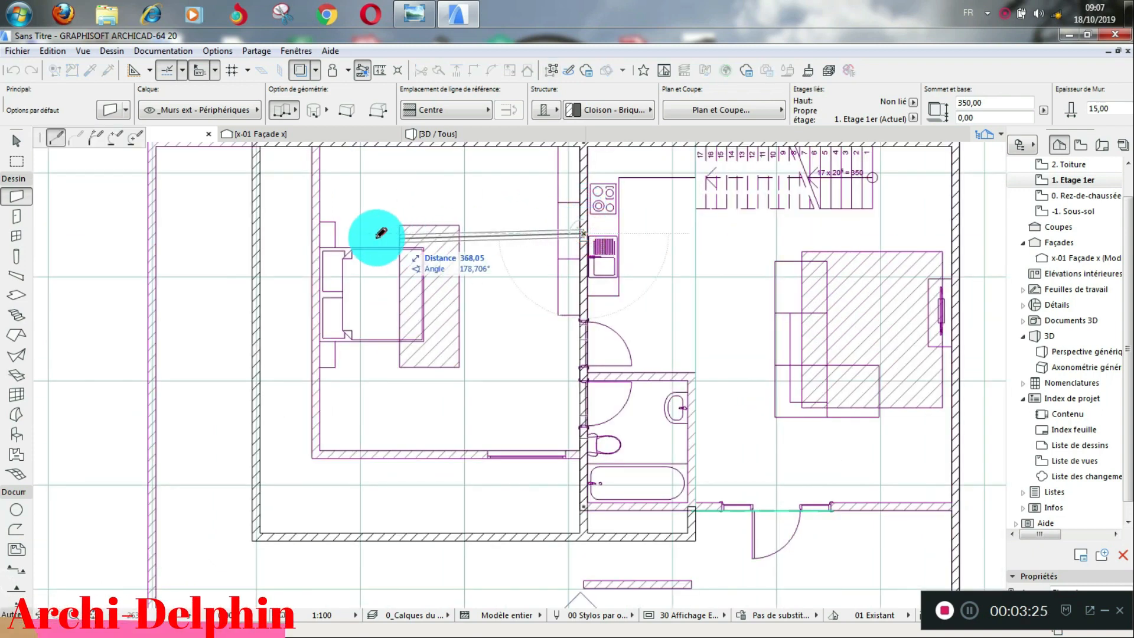
{"action": "key", "text": "shift"}
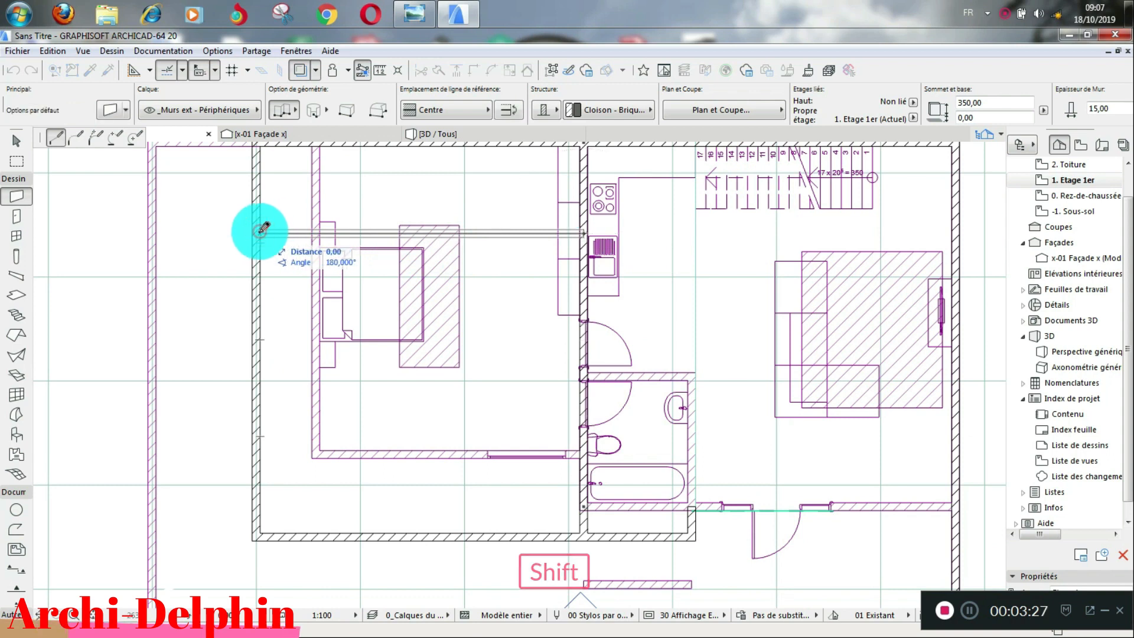
{"action": "left_click", "coordinate": [260, 232], "text": "shift"}
- Hide the ground-floor trace reference to check the first-floor layout, and show it again
{"action": "scroll", "coordinate": [405, 240], "scroll_direction": "down", "scroll_amount": 4}
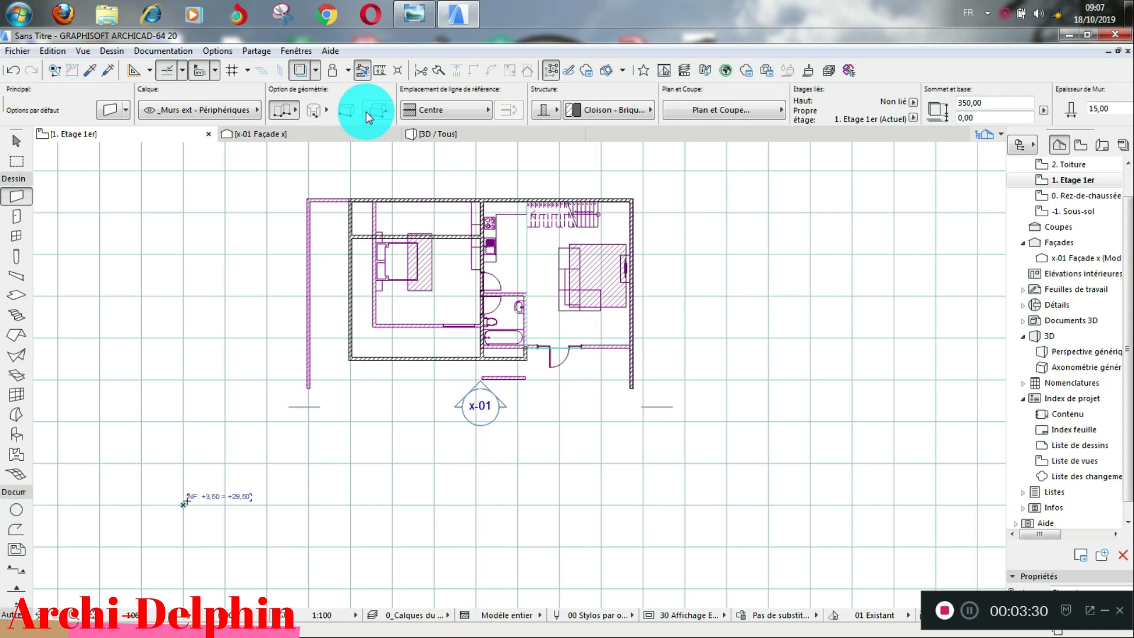
{"action": "left_click", "coordinate": [299, 71]}
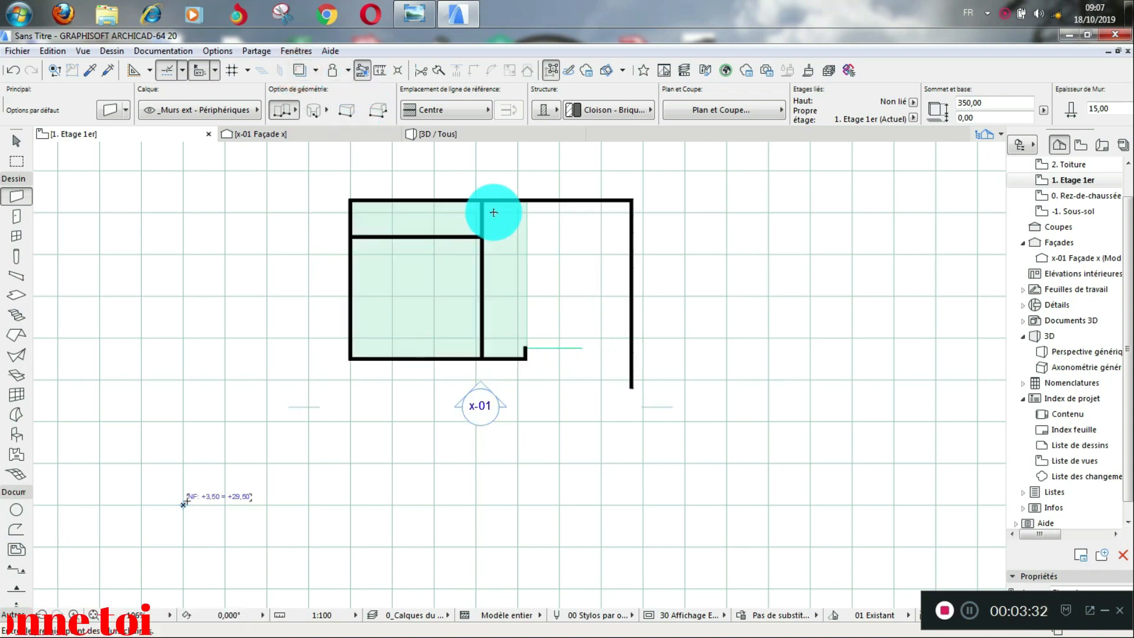
{"action": "scroll", "coordinate": [504, 215], "scroll_direction": "down", "scroll_amount": 2}
{"action": "scroll", "coordinate": [489, 239], "scroll_direction": "up", "scroll_amount": 2}
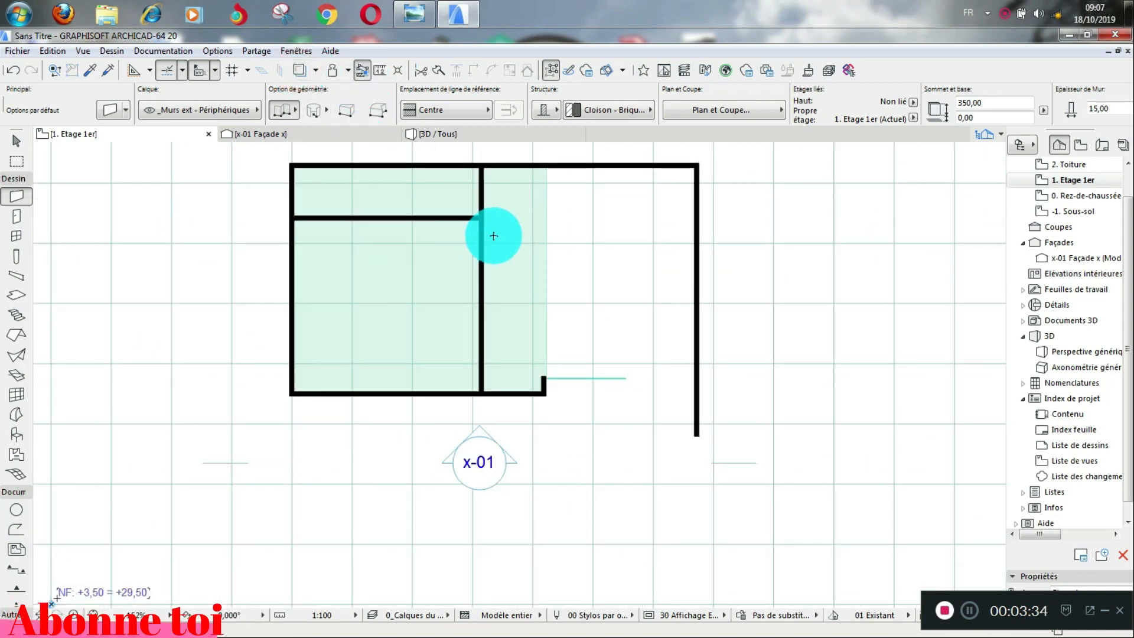
{"action": "left_click", "coordinate": [298, 70]}
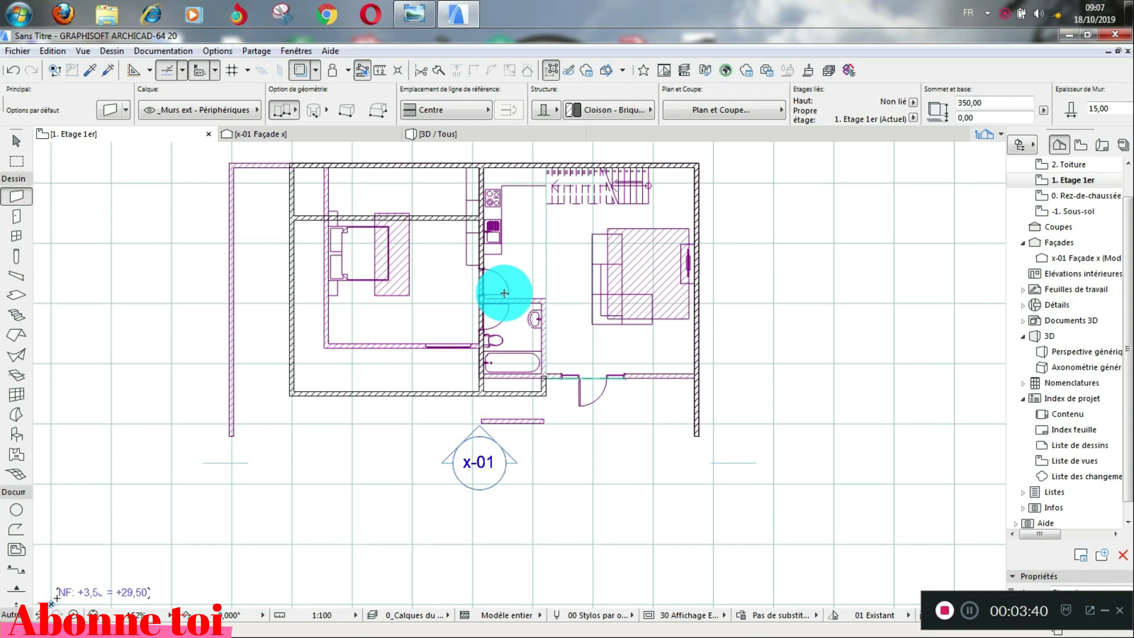
- Pick up the ground-floor bedroom door's settings and place a 90 x 240 door over it in the new partition, swinging into the bedroom
{"action": "scroll", "coordinate": [502, 304], "scroll_direction": "up", "scroll_amount": 2}
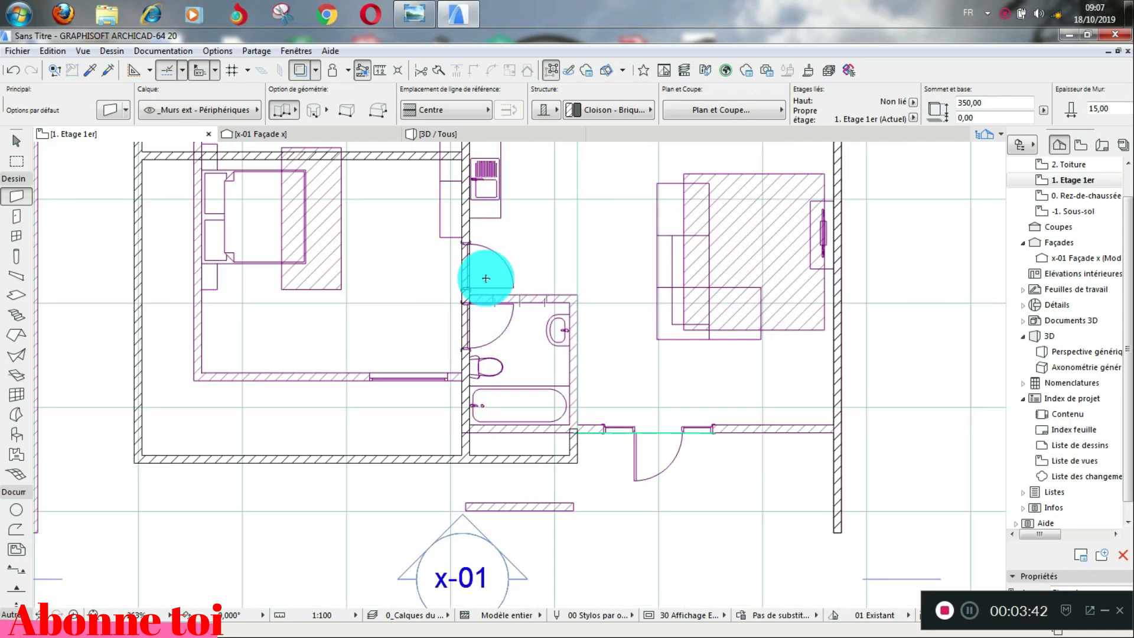
{"action": "scroll", "coordinate": [486, 279], "scroll_direction": "down", "scroll_amount": 1}
{"action": "left_click", "coordinate": [91, 72]}
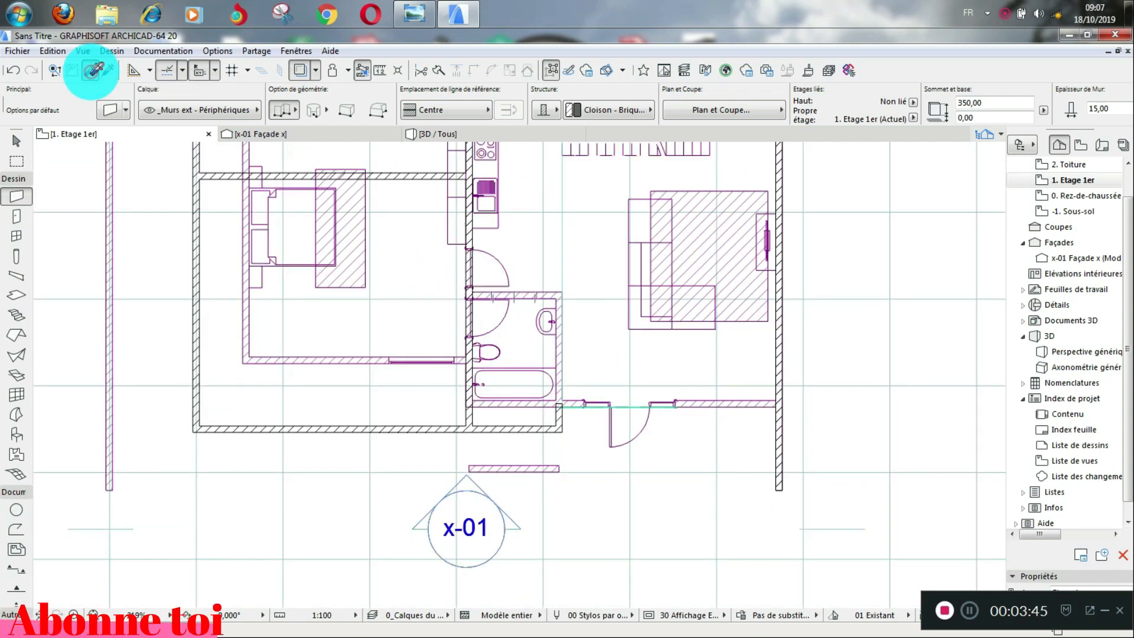
{"action": "left_click", "coordinate": [474, 247]}
{"action": "scroll", "coordinate": [484, 278], "scroll_direction": "up", "scroll_amount": 3}
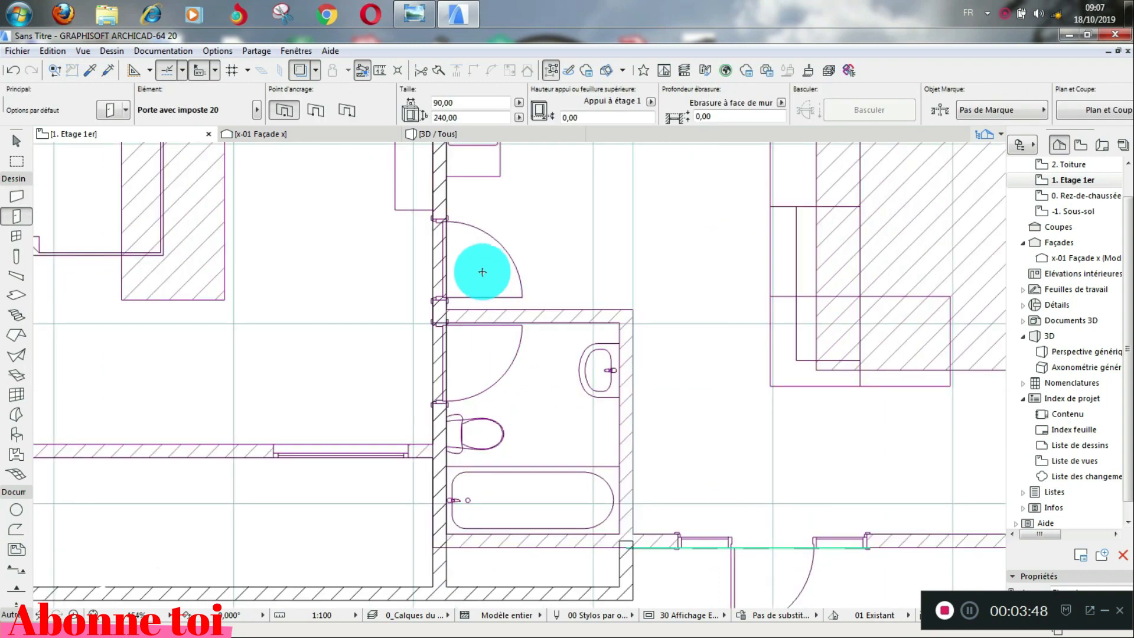
{"action": "left_click", "coordinate": [445, 258]}
{"action": "left_click", "coordinate": [414, 316]}
- Pick up the ground-floor bed's settings and place a Disposition lit 20 bed in the large first-floor room, starting from the outer side wall
{"action": "scroll", "coordinate": [523, 309], "scroll_direction": "down", "scroll_amount": 4}
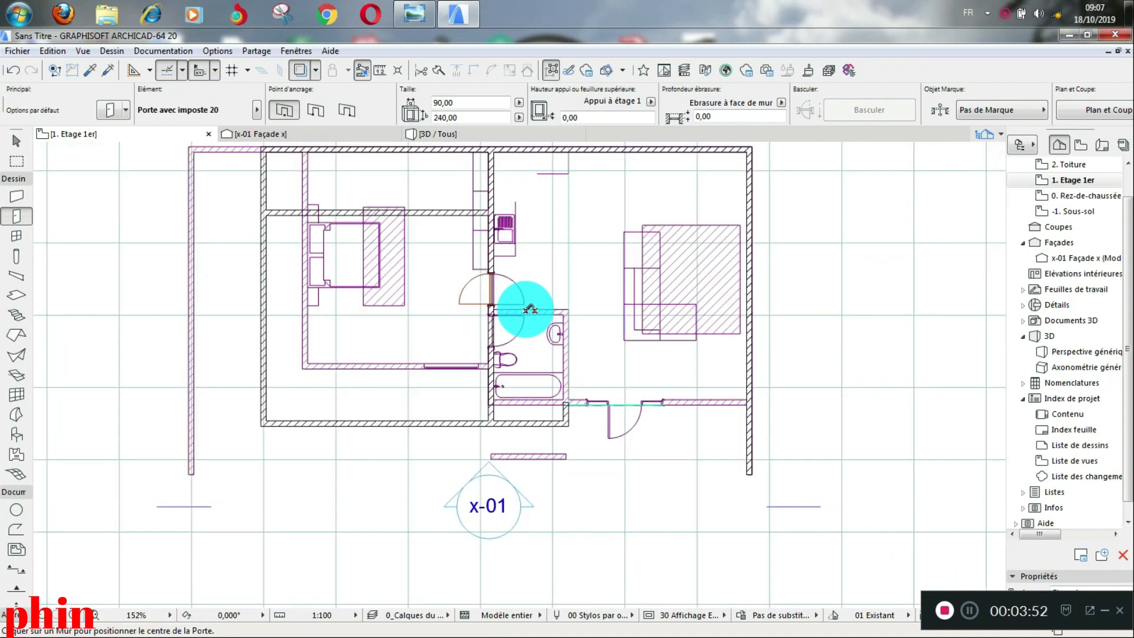
{"action": "scroll", "coordinate": [529, 309], "scroll_direction": "down", "scroll_amount": 1}
{"action": "scroll", "coordinate": [440, 281], "scroll_direction": "up", "scroll_amount": 1}
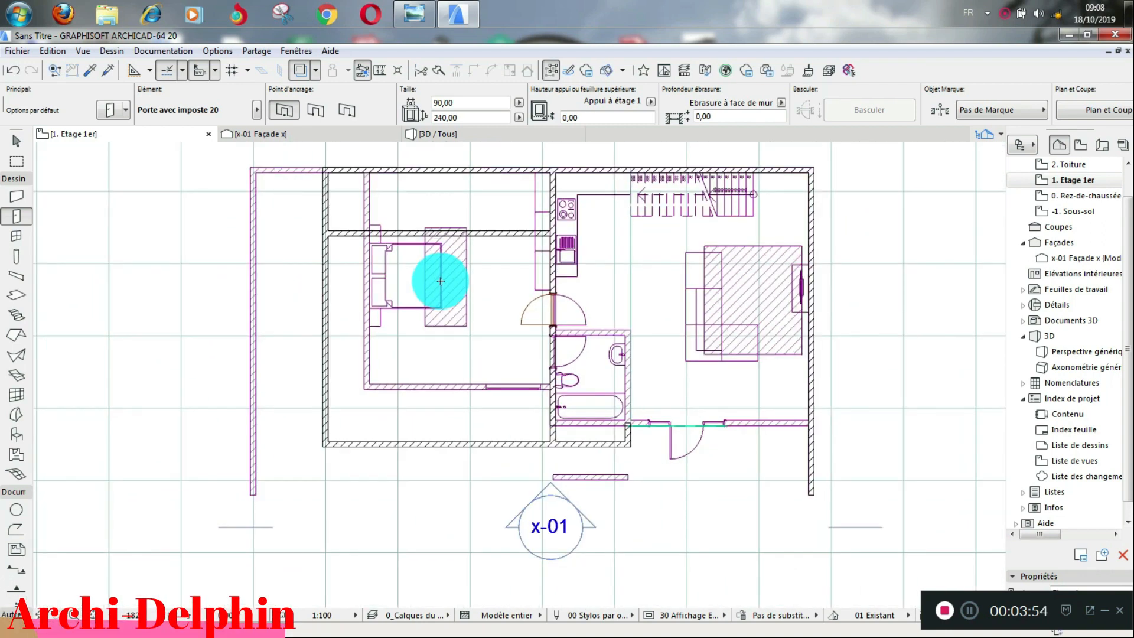
{"action": "left_click", "coordinate": [92, 70]}
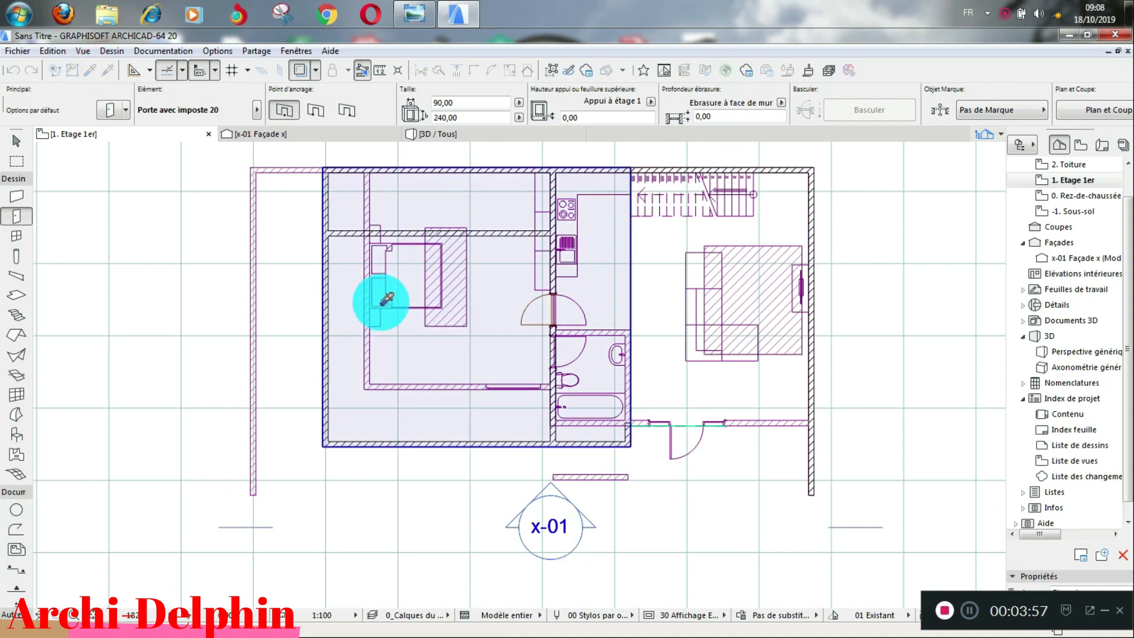
{"action": "left_click", "coordinate": [372, 322]}
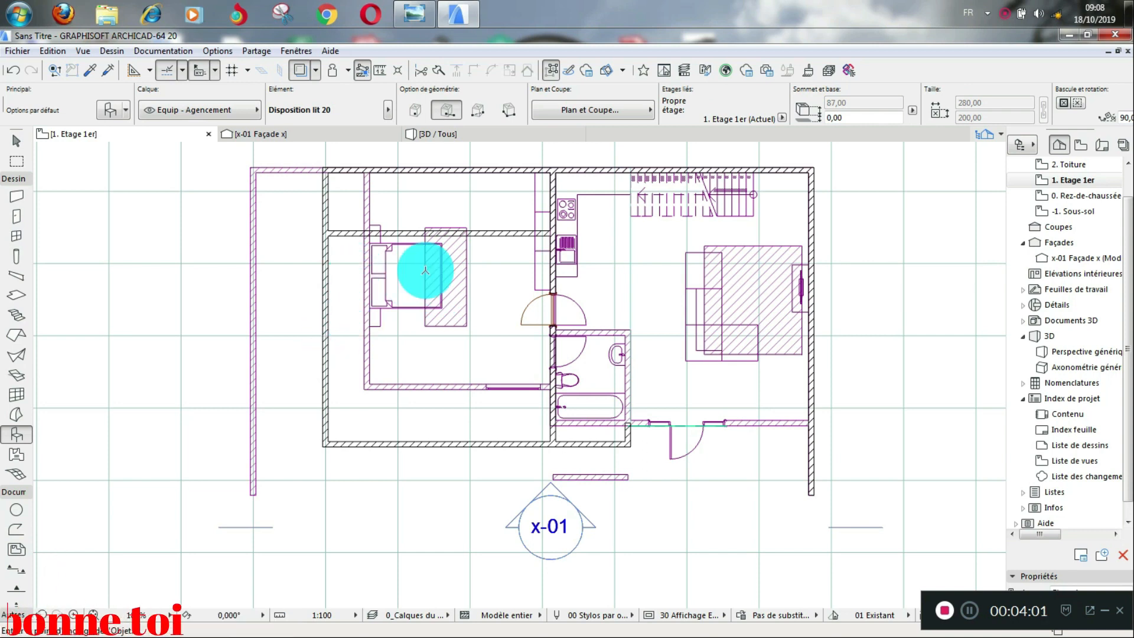
{"action": "scroll", "coordinate": [424, 261], "scroll_direction": "down", "scroll_amount": 3}
{"action": "scroll", "coordinate": [409, 325], "scroll_direction": "up", "scroll_amount": 2}
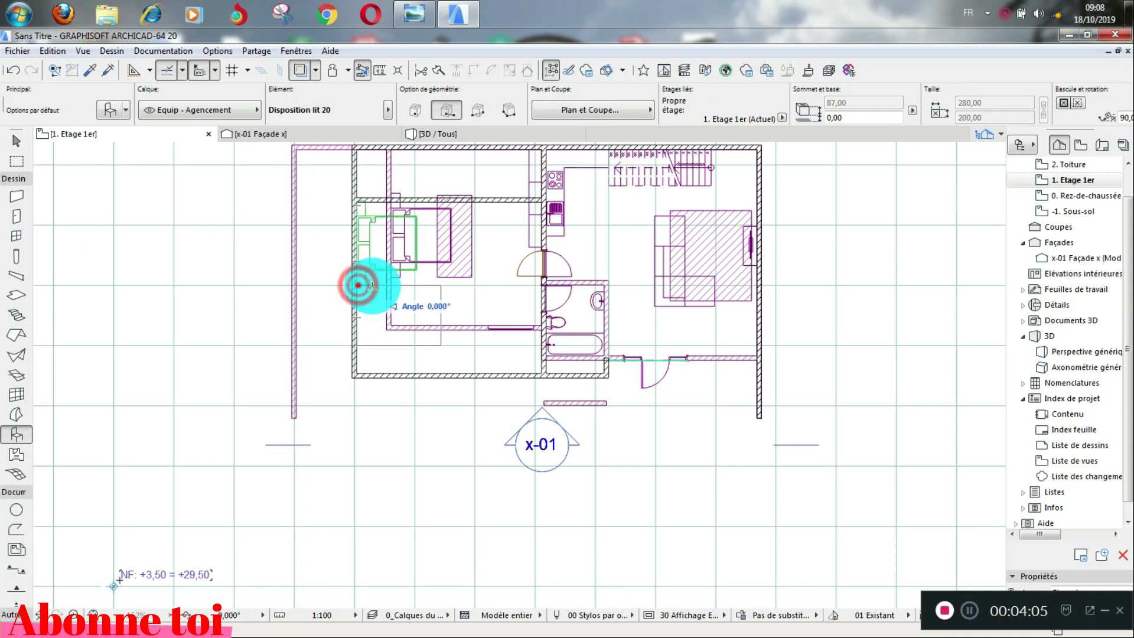
{"action": "left_click", "coordinate": [373, 258]}
{"action": "scroll", "coordinate": [372, 257], "scroll_direction": "up", "scroll_amount": 1}
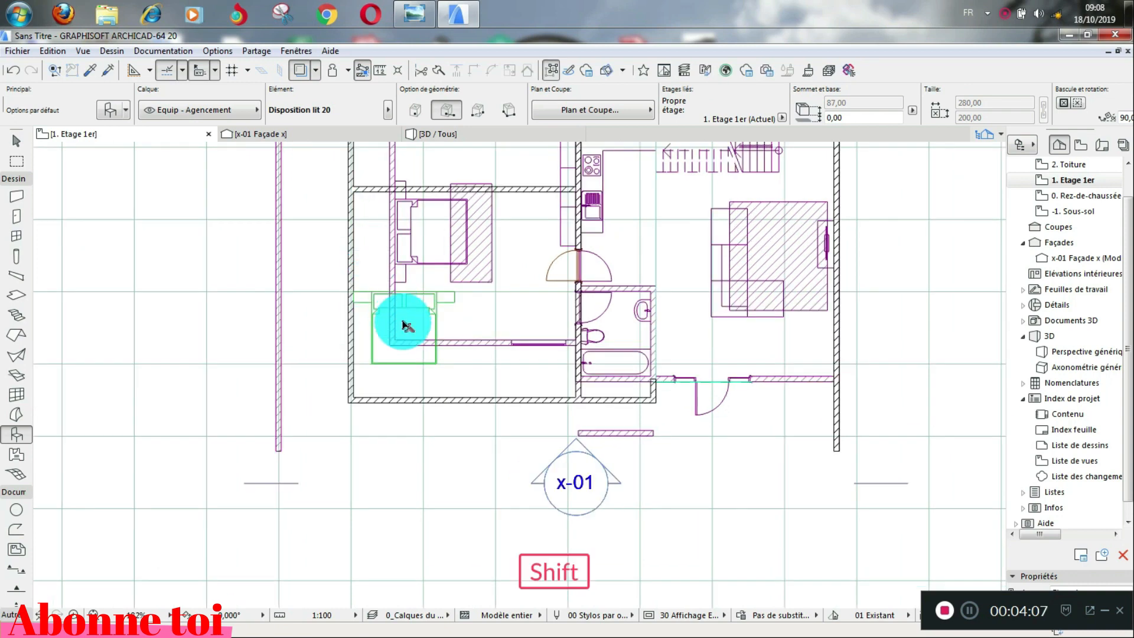
- Rotate the new bed 90° so its headboard lies against the outer side wall, and move it along that wall toward the facade
{"action": "left_click", "coordinate": [381, 302], "text": "shift"}
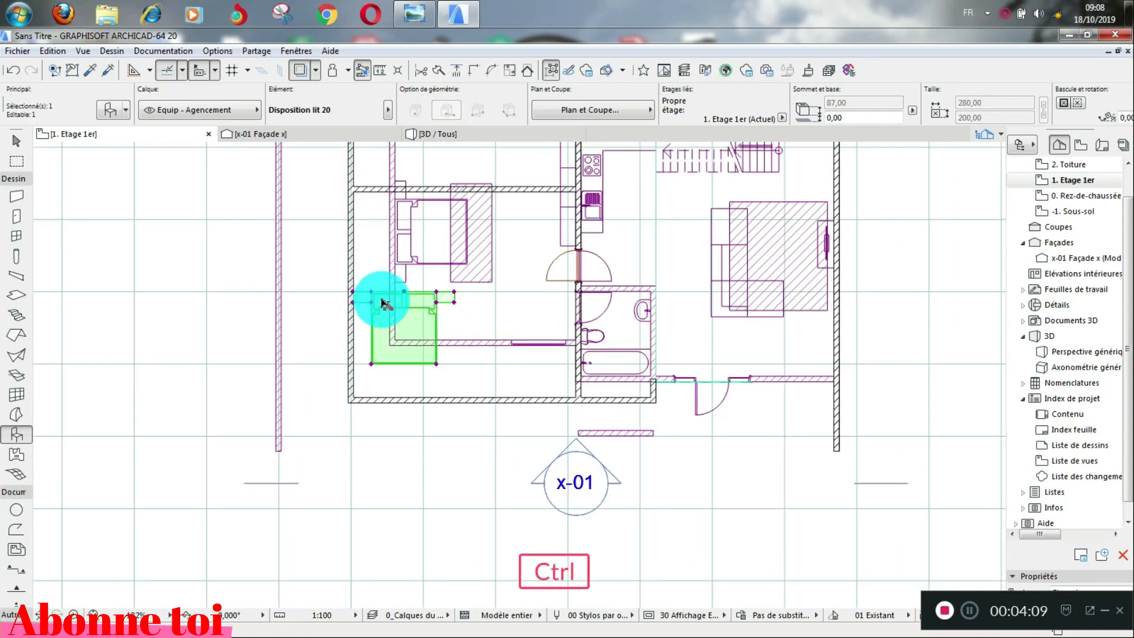
{"action": "key", "text": "ctrl+r"}
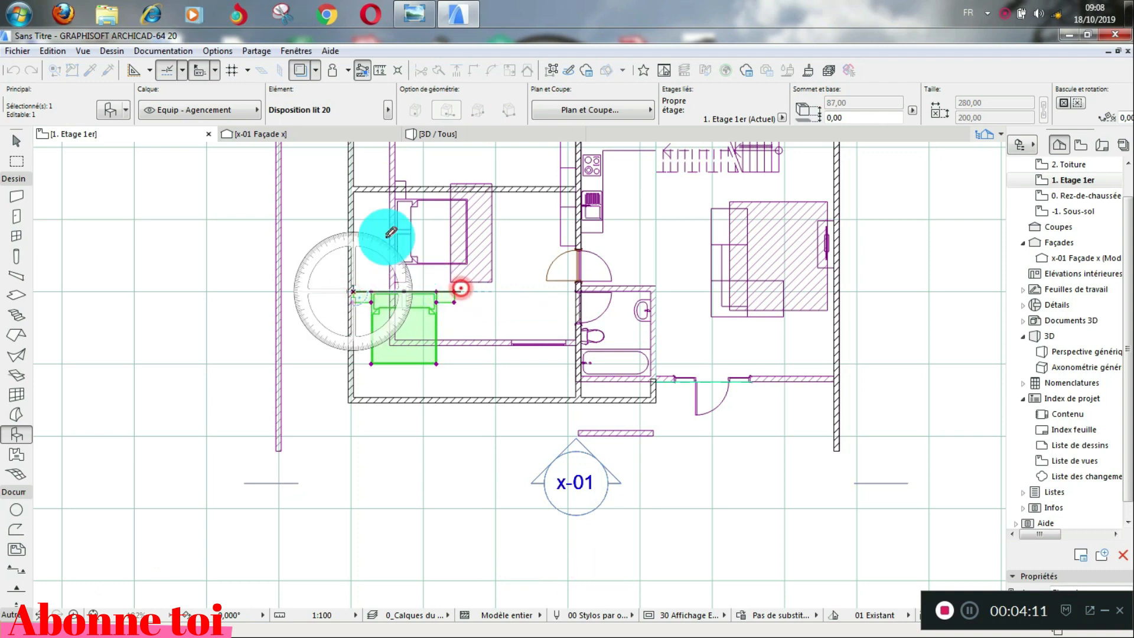
{"action": "left_click", "coordinate": [355, 210]}
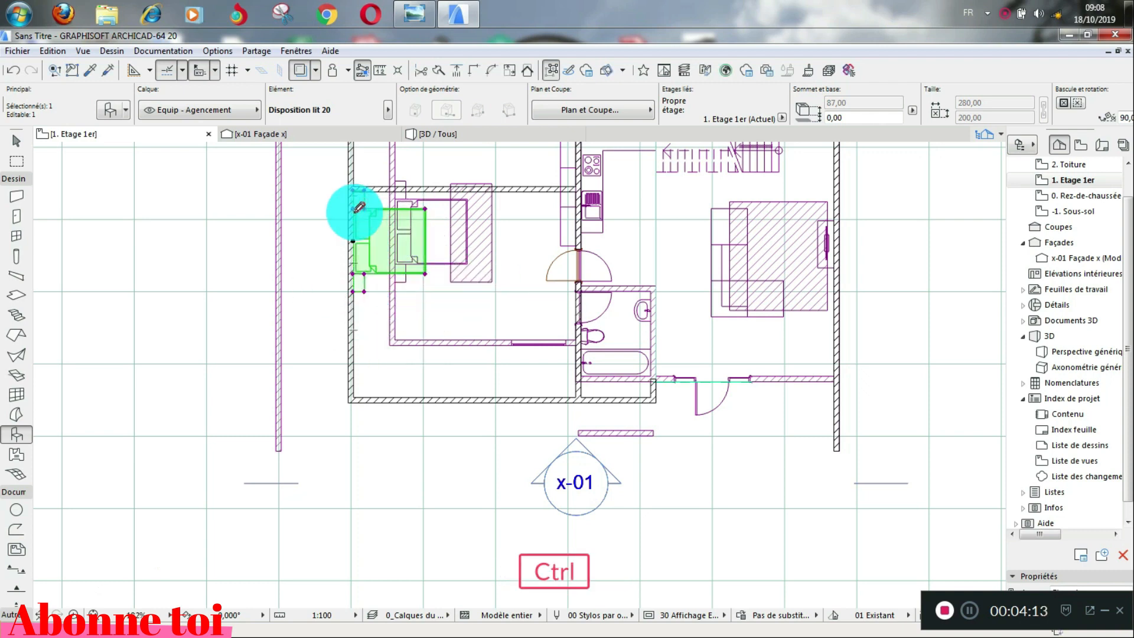
{"action": "left_click", "coordinate": [358, 276]}
{"action": "left_click_drag", "start_coordinate": [354, 290], "coordinate": [353, 337]}
{"action": "left_click", "coordinate": [353, 341], "text": "shift"}
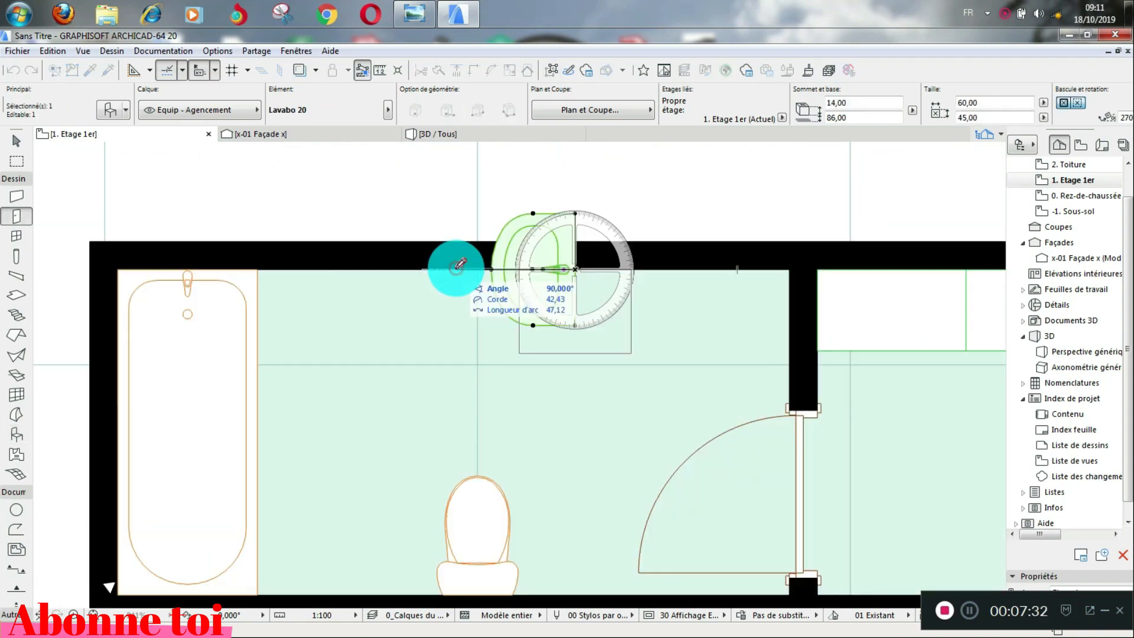
- Finish rotating the Lavabo 20 washbasin 90° so it backs onto the bathroom's rear wall, and deselect it
{"action": "left_click", "coordinate": [460, 264]}
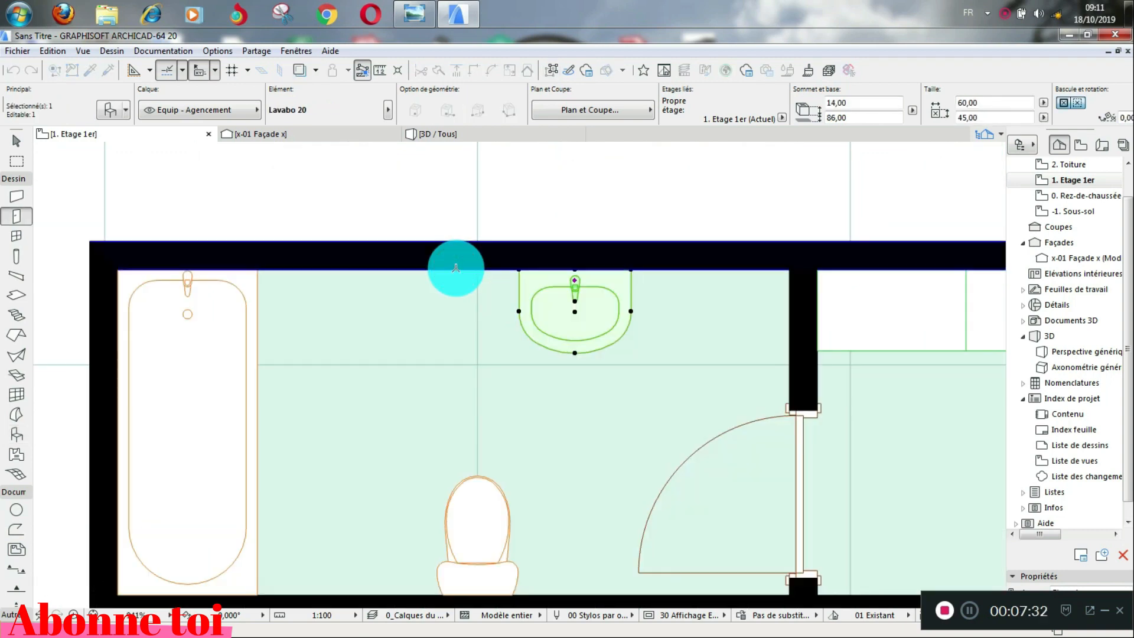
{"action": "scroll", "coordinate": [456, 267], "scroll_direction": "down", "scroll_amount": 3}
{"action": "key", "text": "Escape"}
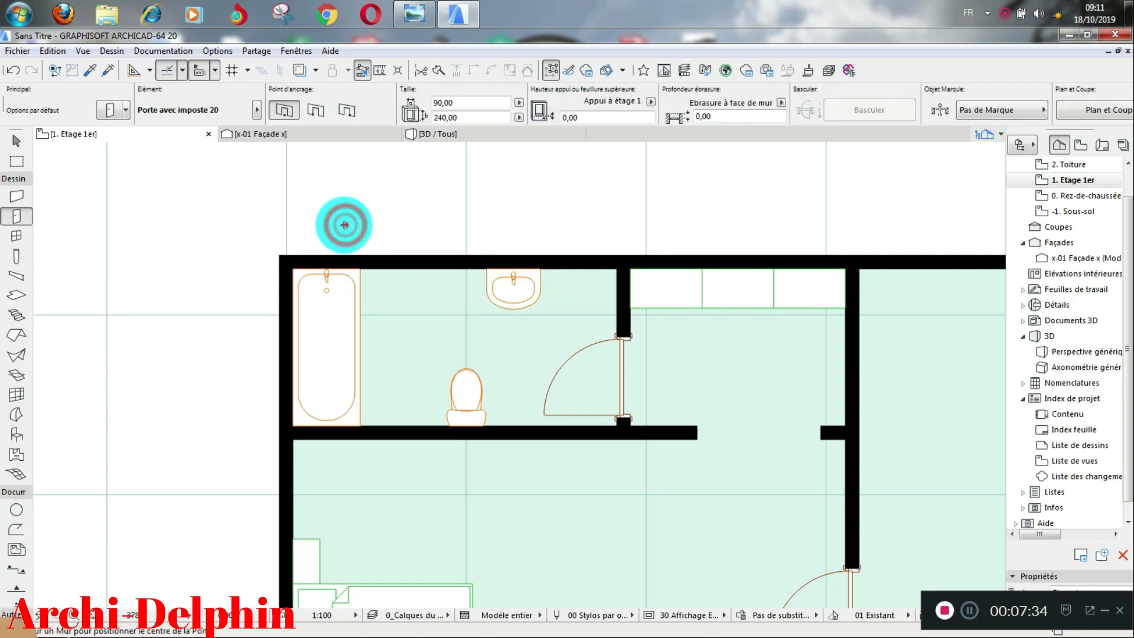
- Choose the Rampe tordue 20 railing from the Barrières et rampes 20 library folder as the object to place
{"action": "scroll", "coordinate": [342, 236], "scroll_direction": "down", "scroll_amount": 5}
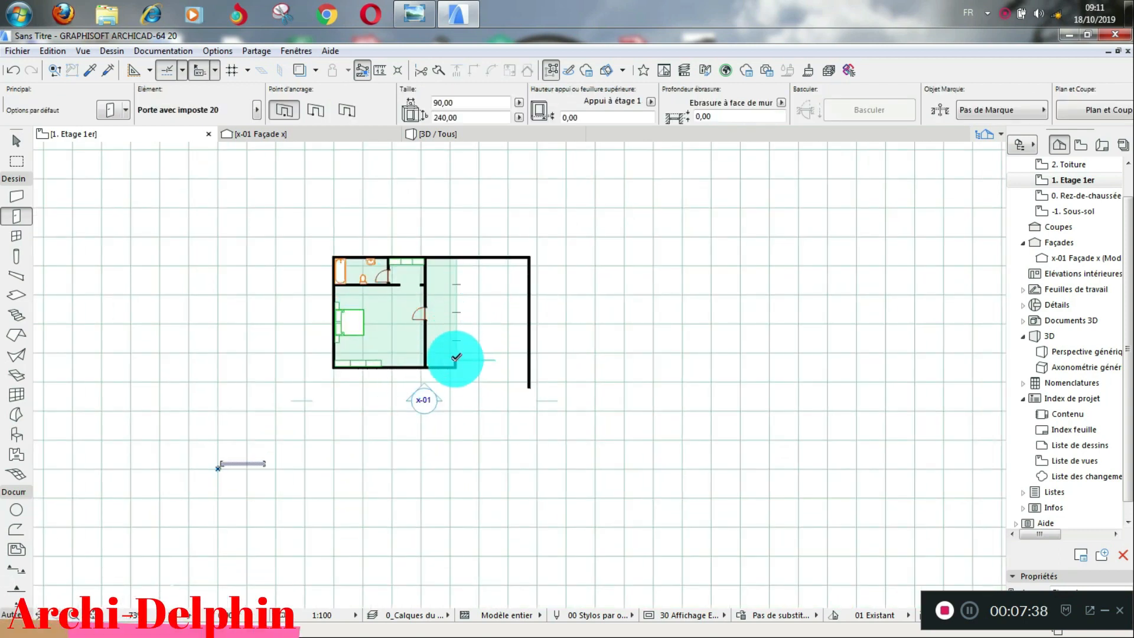
{"action": "scroll", "coordinate": [455, 357], "scroll_direction": "up", "scroll_amount": 3}
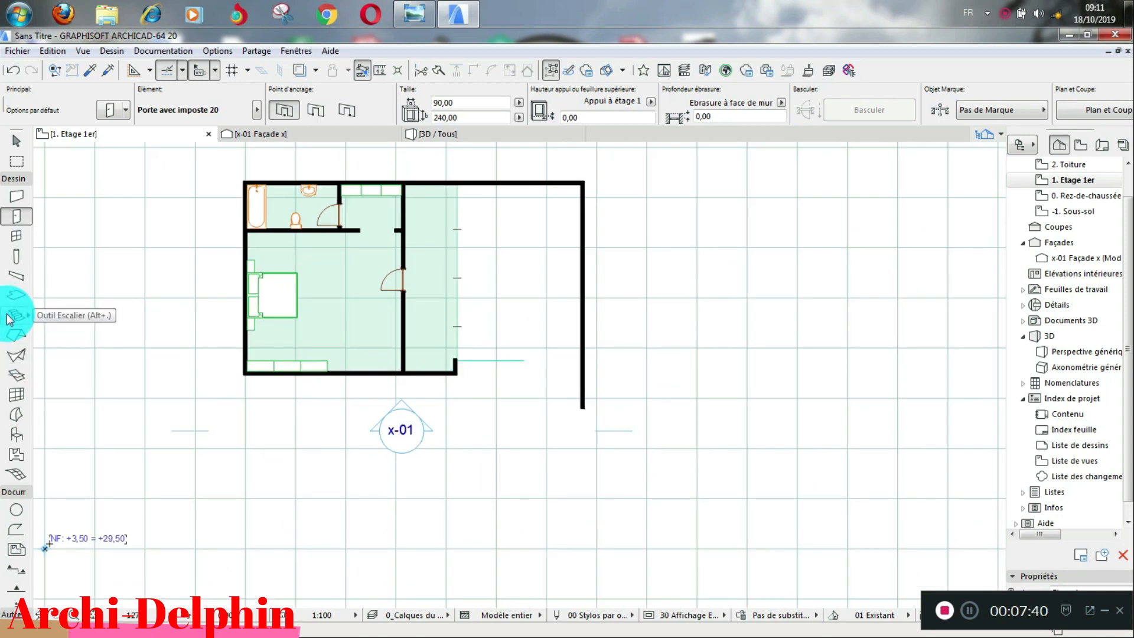
{"action": "left_click", "coordinate": [16, 435]}
{"action": "left_click", "coordinate": [109, 110]}
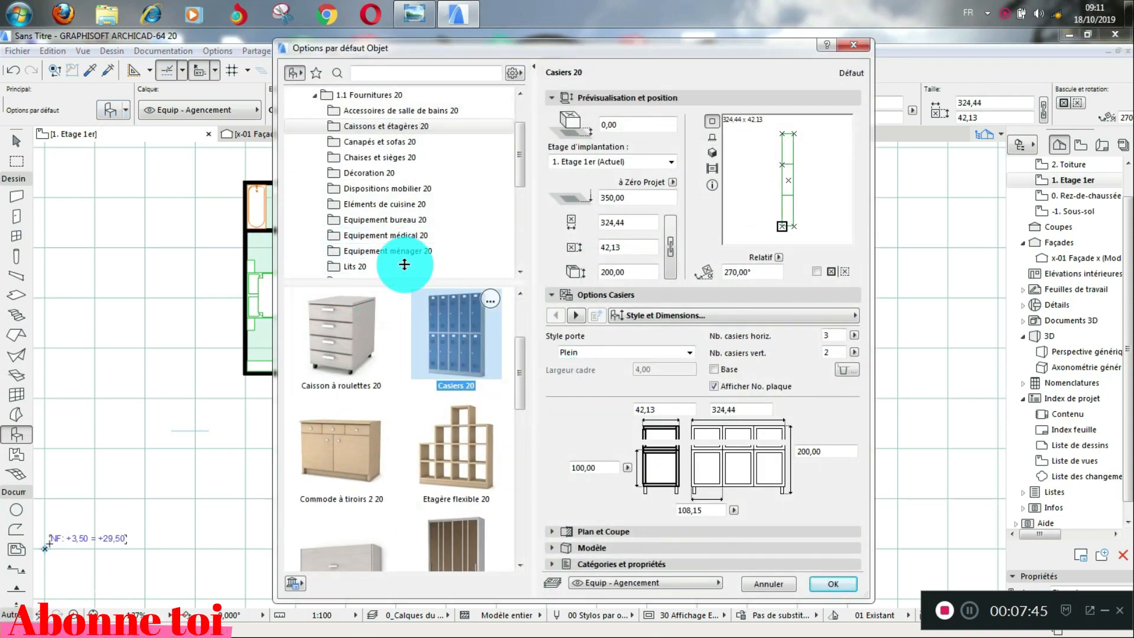
{"action": "left_click_drag", "start_coordinate": [519, 150], "coordinate": [520, 213]}
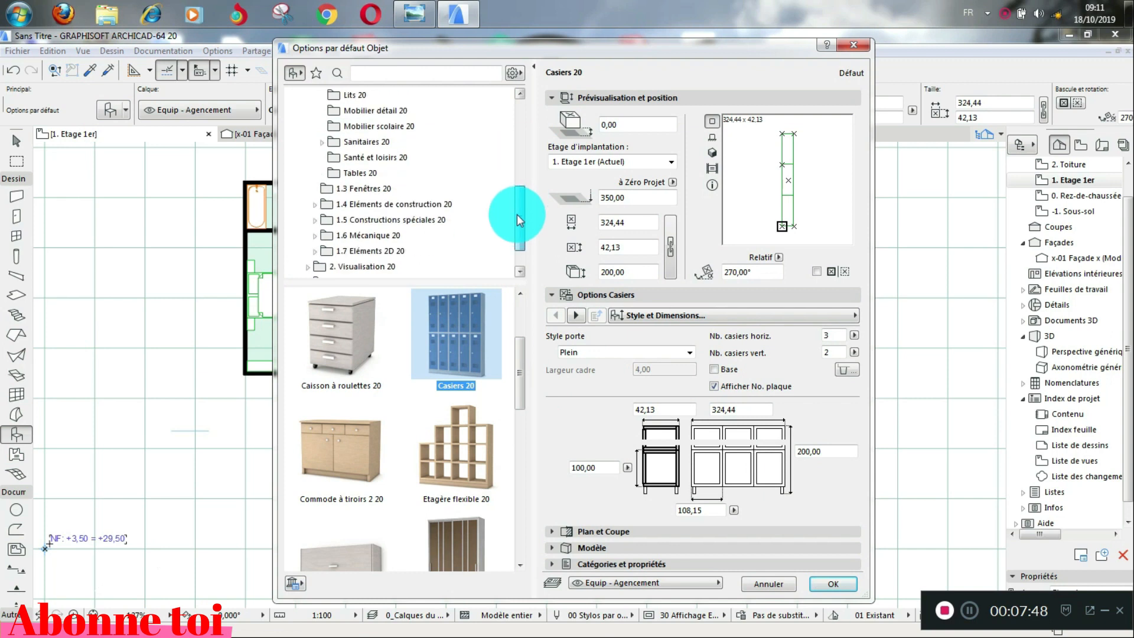
{"action": "left_click", "coordinate": [315, 204]}
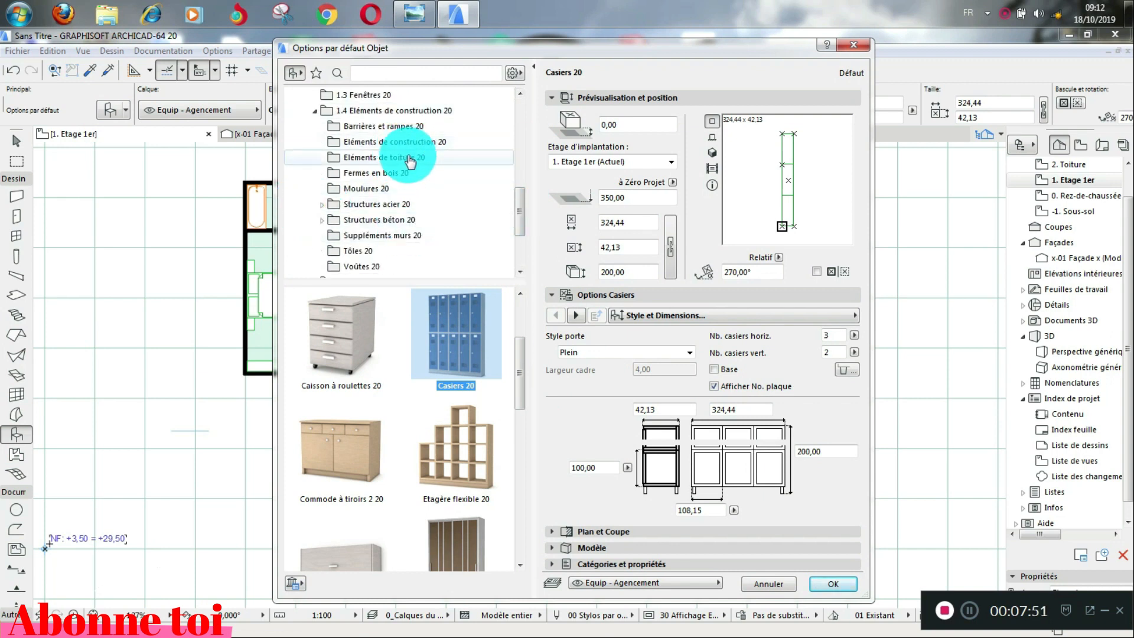
{"action": "left_click", "coordinate": [407, 130]}
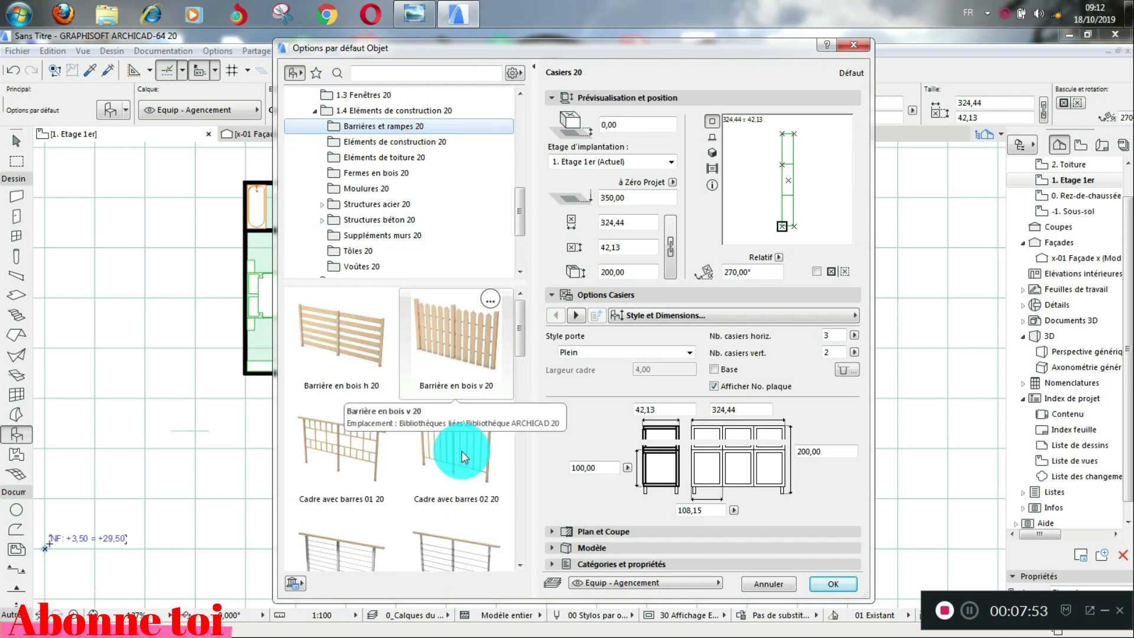
{"action": "scroll", "coordinate": [407, 519], "scroll_direction": "down", "scroll_amount": 3}
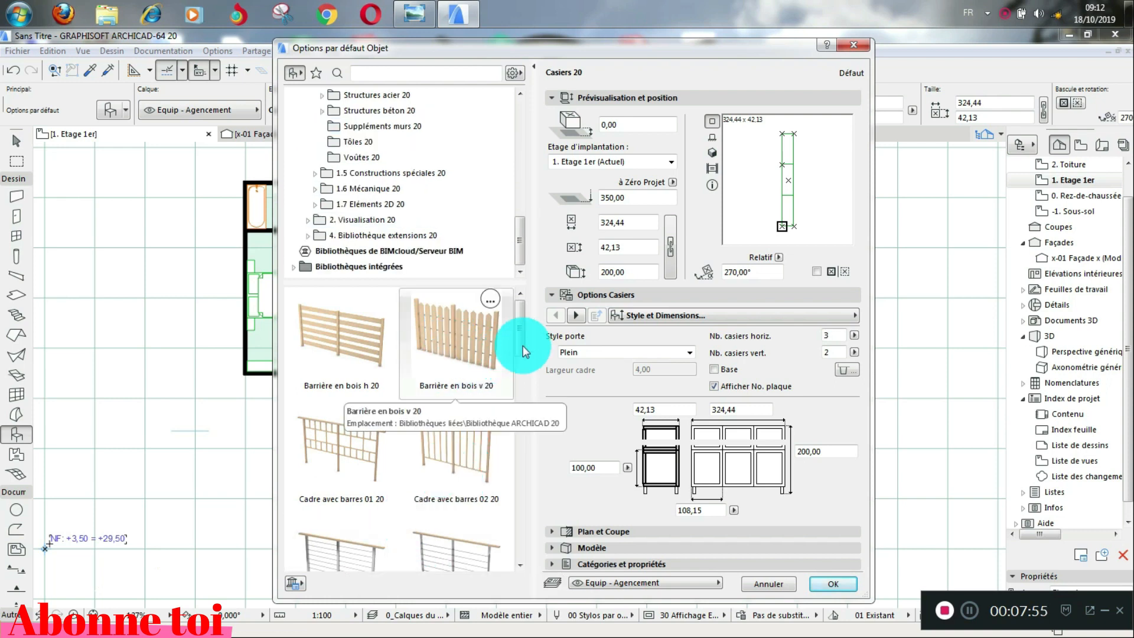
{"action": "left_click_drag", "start_coordinate": [522, 346], "coordinate": [527, 582]}
{"action": "left_click", "coordinate": [364, 445]}
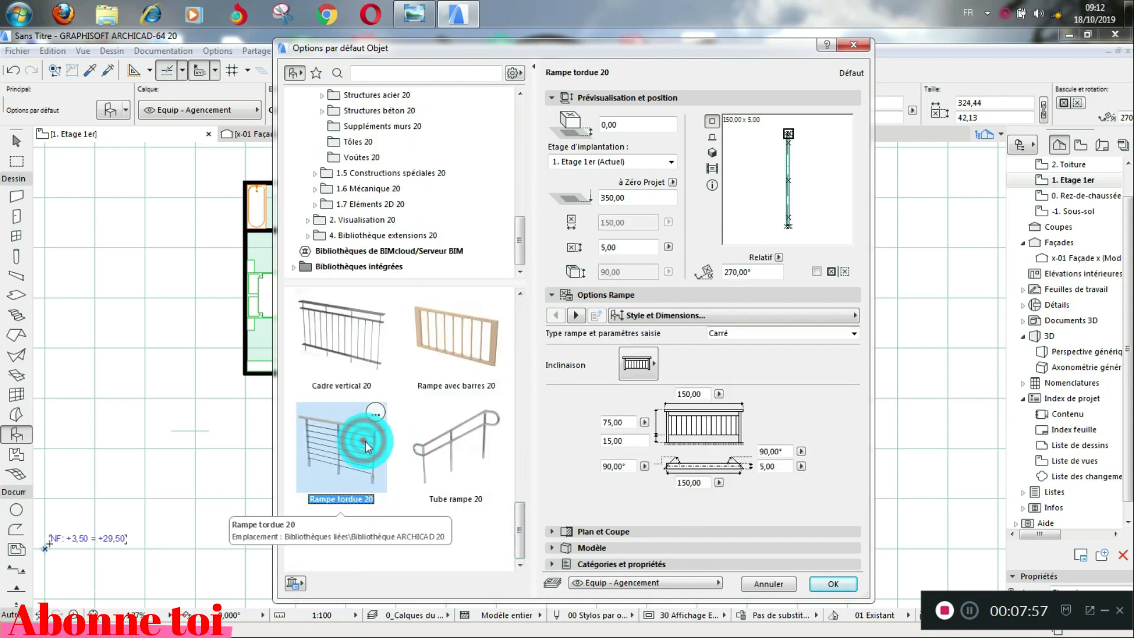
{"action": "left_click", "coordinate": [829, 584]}
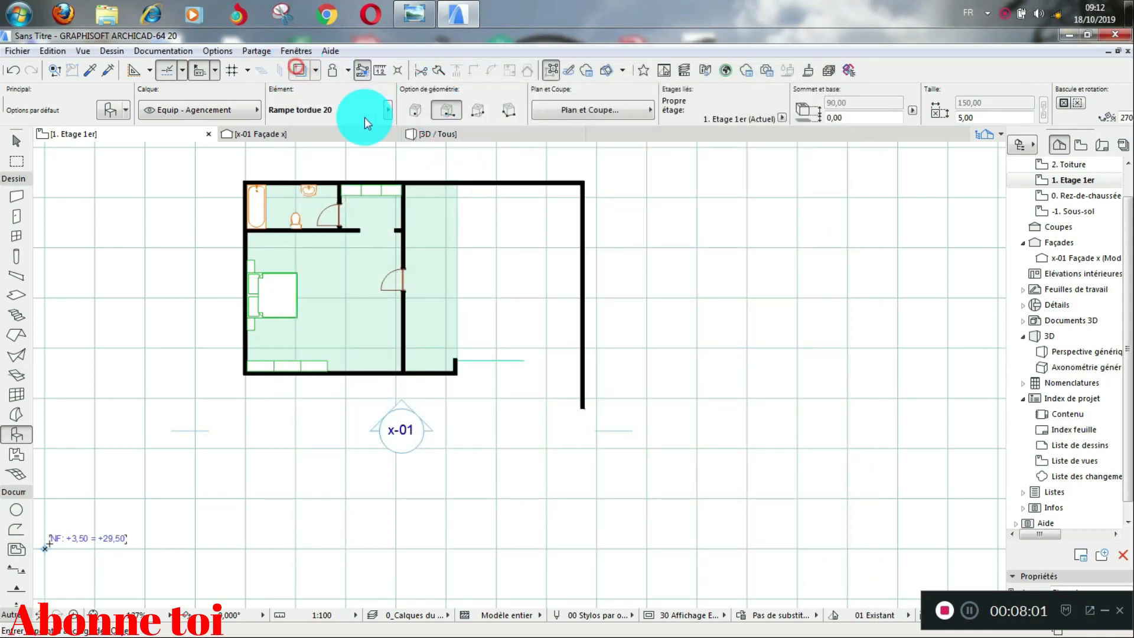
- Show the ground-floor trace reference and place the railing on the first-floor slab edge, starting from the stair's upper landing corner
{"action": "left_click", "coordinate": [297, 68]}
{"action": "scroll", "coordinate": [458, 208], "scroll_direction": "up", "scroll_amount": 4}
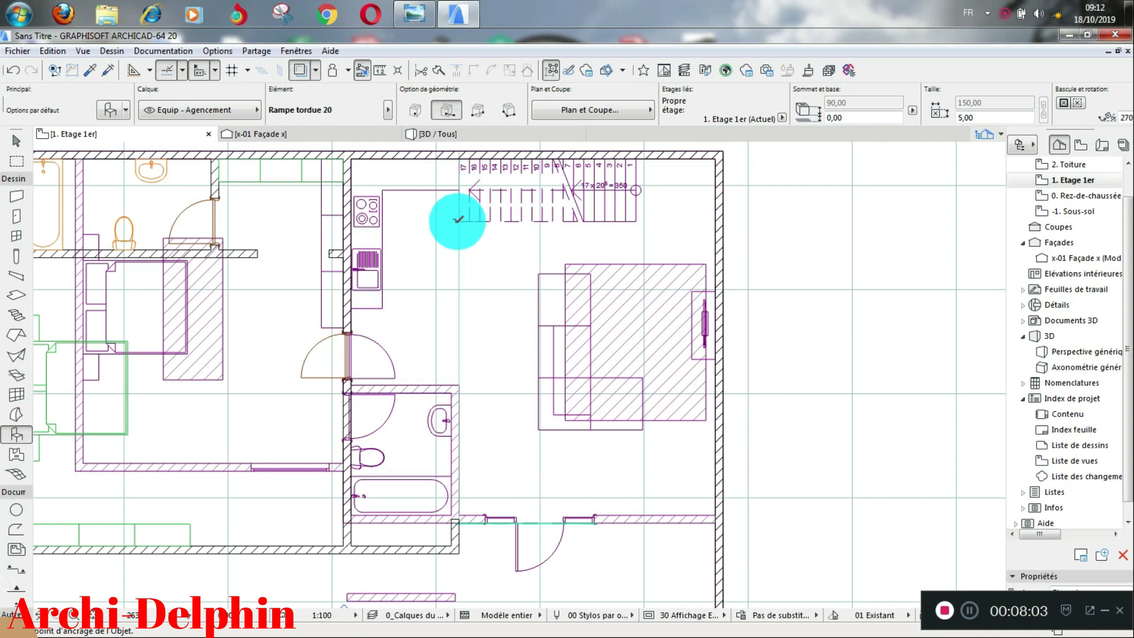
{"action": "left_click", "coordinate": [457, 221]}
{"action": "left_click", "coordinate": [459, 255]}
{"action": "scroll", "coordinate": [459, 231], "scroll_direction": "down", "scroll_amount": 3}
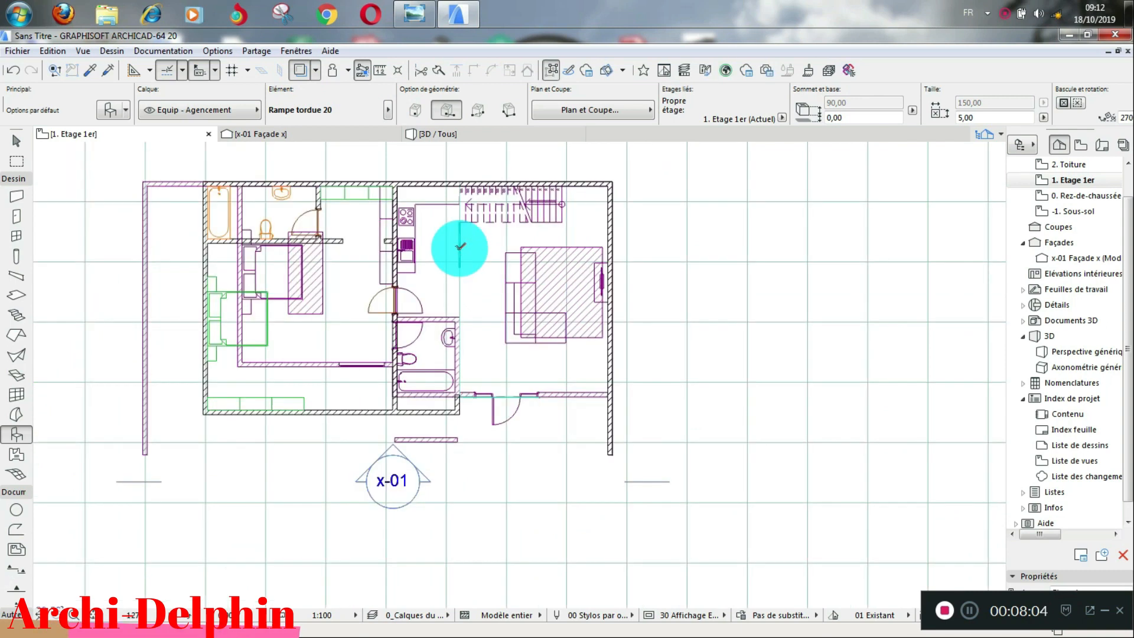
- Stretch the railing's free end along the slab edge to the inner face of the traced ground-floor front wall, and deselect it
{"action": "scroll", "coordinate": [460, 278], "scroll_direction": "up", "scroll_amount": 4}
{"action": "left_click", "coordinate": [457, 204], "text": "shift"}
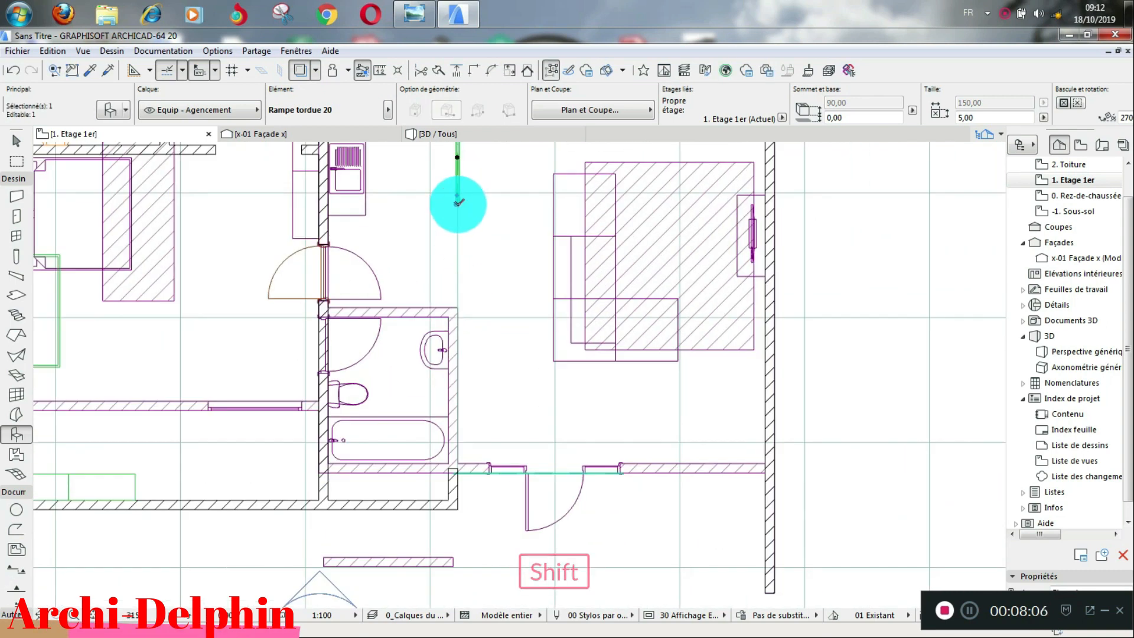
{"action": "scroll", "coordinate": [458, 203], "scroll_direction": "up", "scroll_amount": 3}
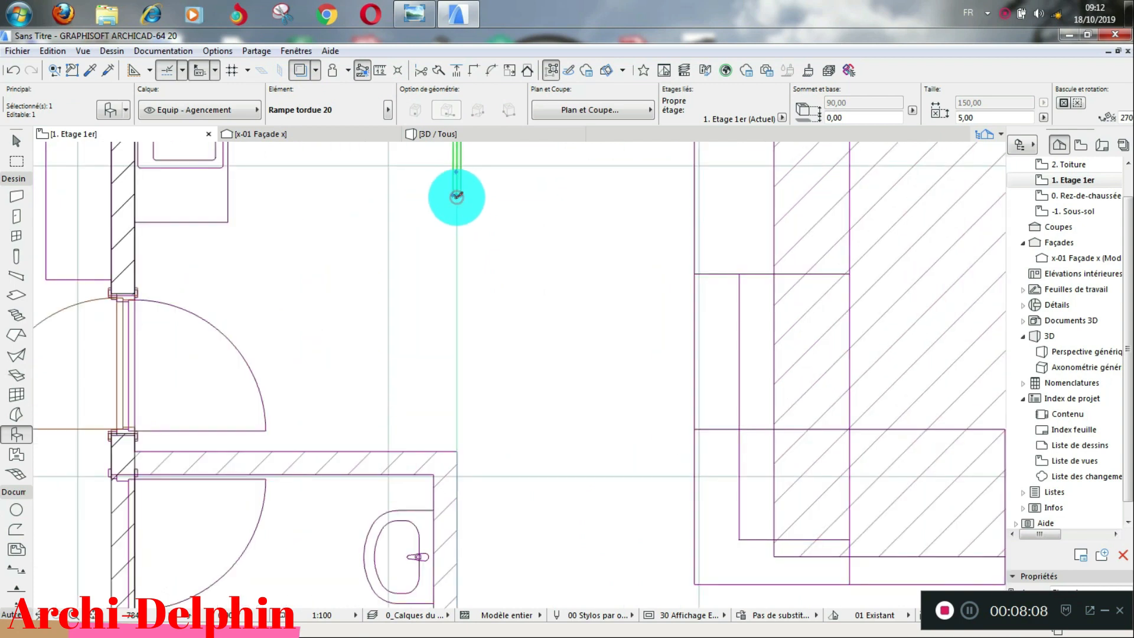
{"action": "left_click", "coordinate": [456, 197]}
{"action": "scroll", "coordinate": [457, 197], "scroll_direction": "down", "scroll_amount": 5}
{"action": "scroll", "coordinate": [459, 346], "scroll_direction": "up", "scroll_amount": 3}
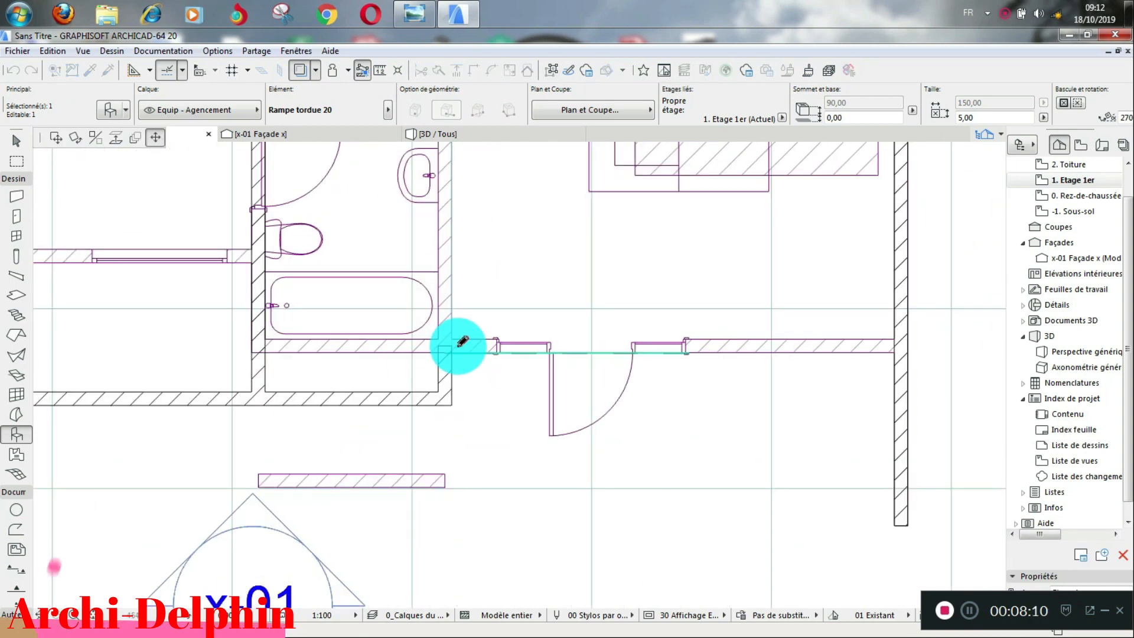
{"action": "left_click", "coordinate": [450, 338]}
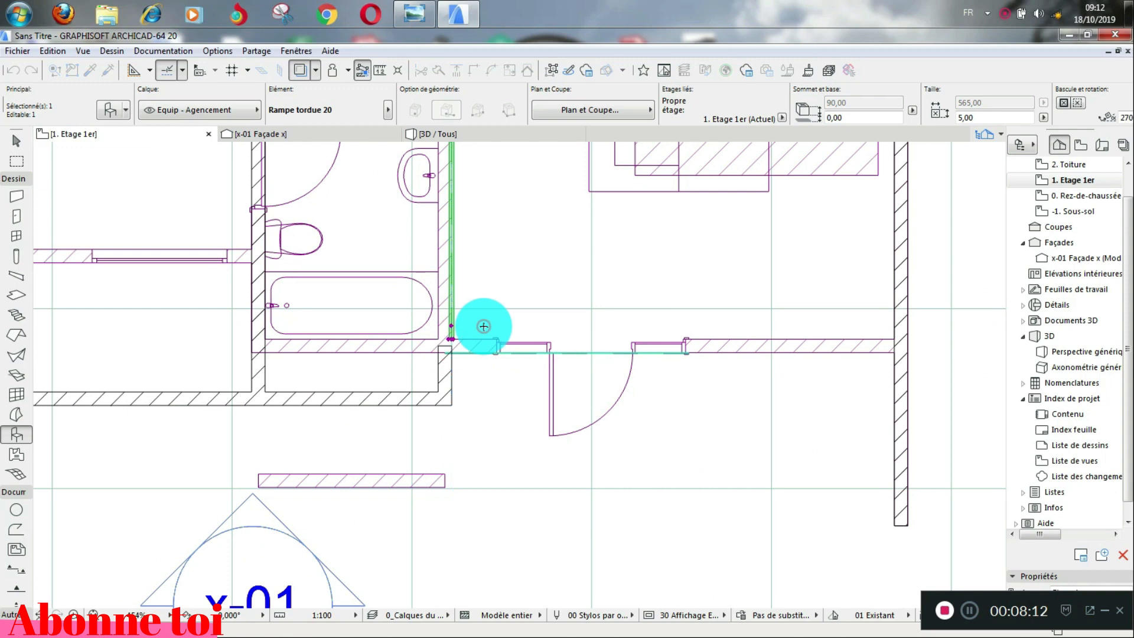
{"action": "left_click", "coordinate": [436, 288]}
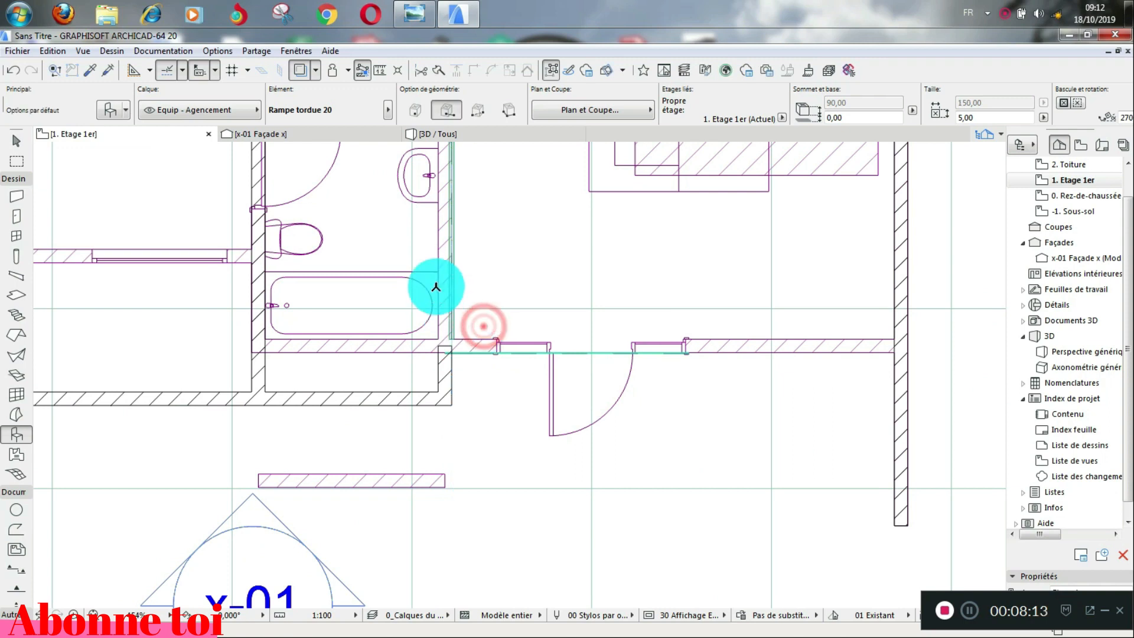
- Hide the trace reference and extend the railing's end to meet the short wall return at the slab's front corner
{"action": "left_click", "coordinate": [298, 73]}
{"action": "scroll", "coordinate": [498, 321], "scroll_direction": "down", "scroll_amount": 5}
{"action": "scroll", "coordinate": [478, 330], "scroll_direction": "up", "scroll_amount": 9}
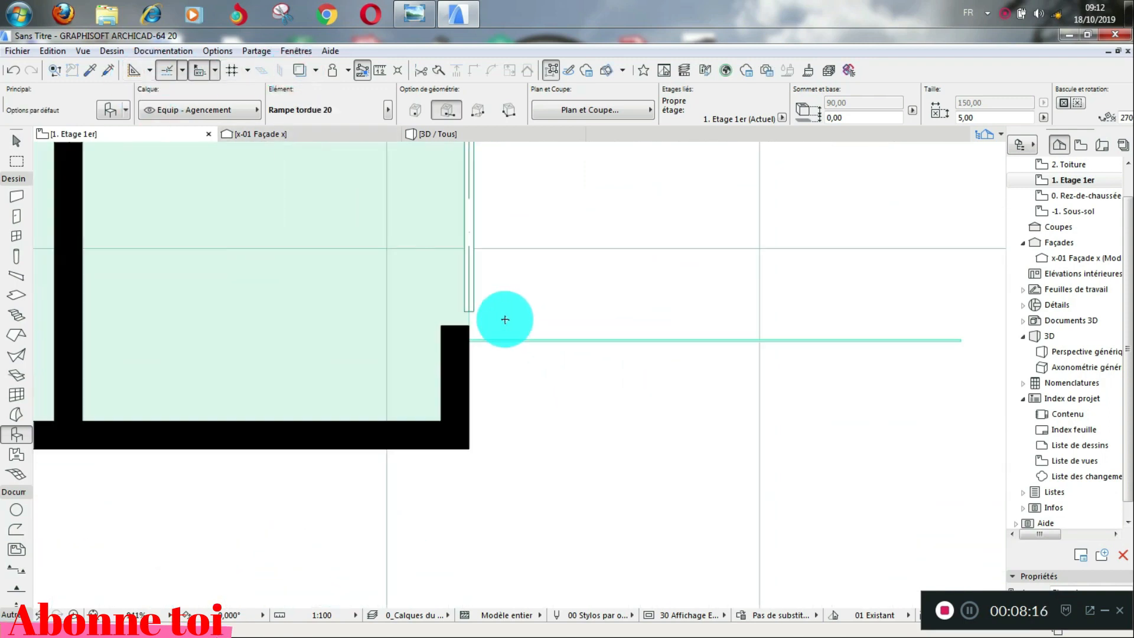
{"action": "scroll", "coordinate": [501, 319], "scroll_direction": "up", "scroll_amount": 1}
{"action": "left_click", "coordinate": [456, 309], "text": "shift"}
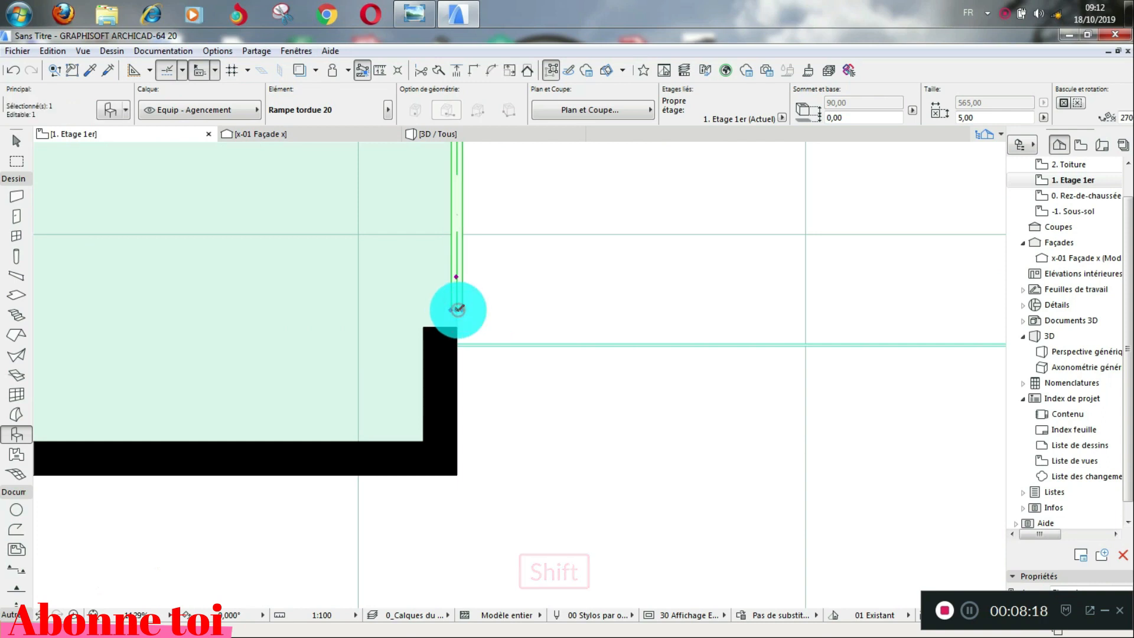
{"action": "left_click", "coordinate": [458, 309]}
{"action": "left_click", "coordinate": [456, 326]}
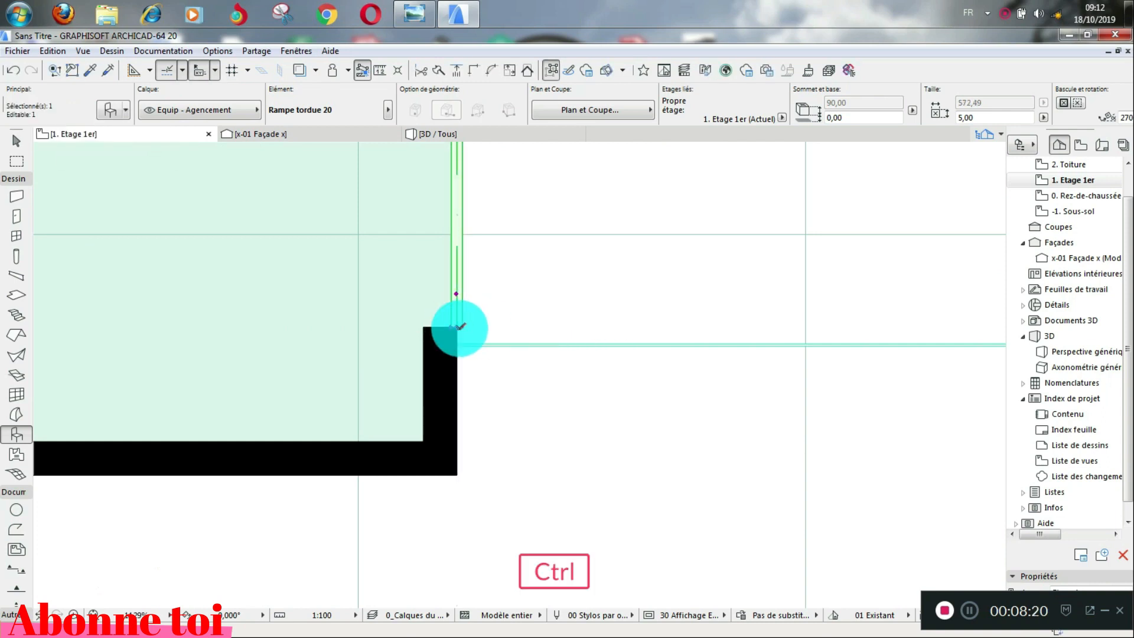
{"action": "scroll", "coordinate": [461, 326], "scroll_direction": "up", "scroll_amount": 6}
{"action": "left_click", "coordinate": [470, 324]}
{"action": "left_click", "coordinate": [520, 322]}
{"action": "scroll", "coordinate": [522, 322], "scroll_direction": "down", "scroll_amount": 10}
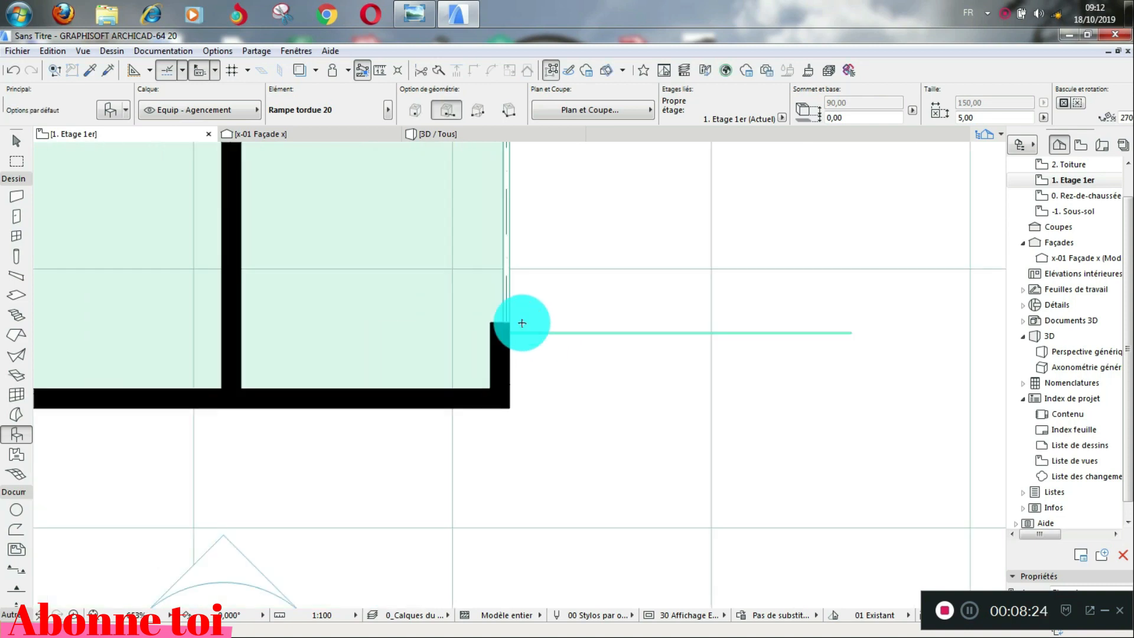
- Open the 3D view of the house and orbit around it to examine the front facade and first-floor walls
{"action": "scroll", "coordinate": [530, 220], "scroll_direction": "up", "scroll_amount": 5}
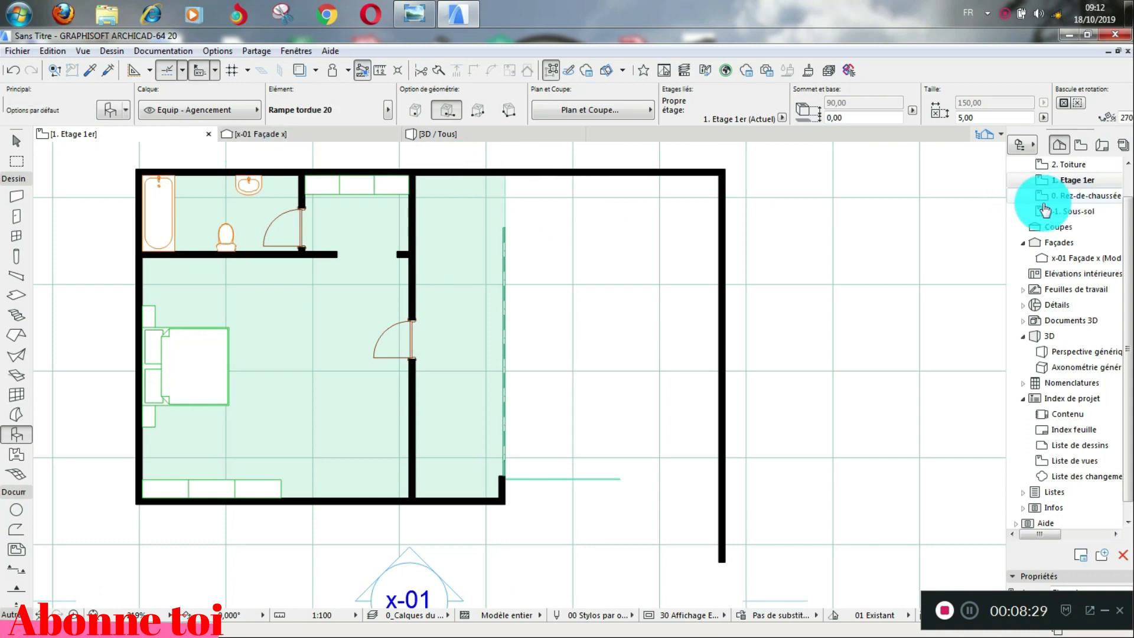
{"action": "scroll", "coordinate": [597, 207], "scroll_direction": "down", "scroll_amount": 3}
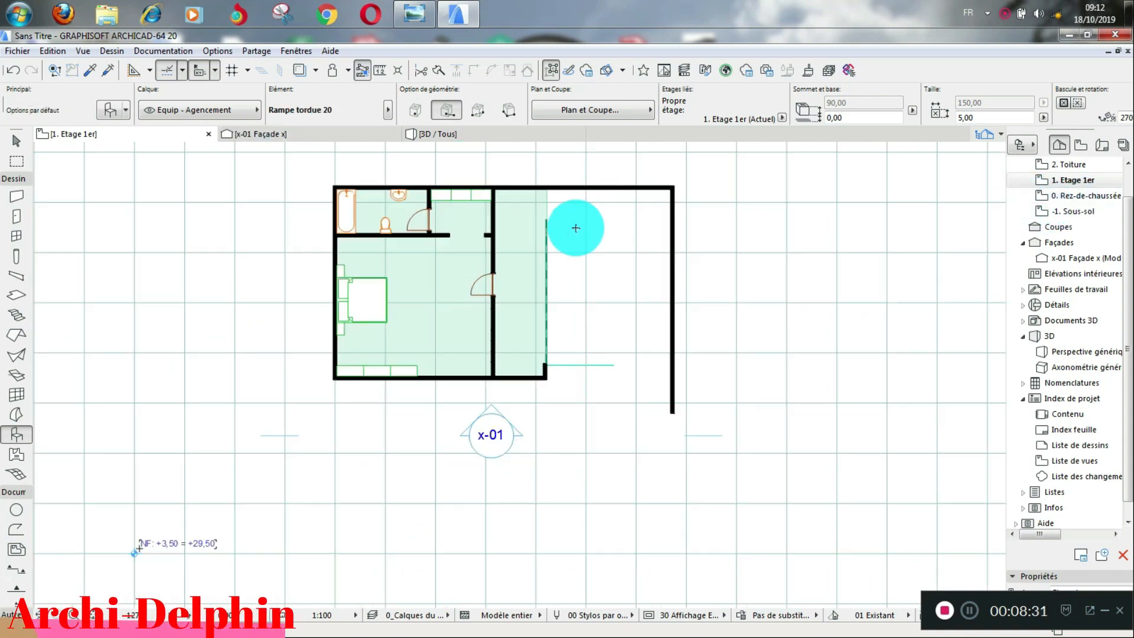
{"action": "scroll", "coordinate": [578, 177], "scroll_direction": "down", "scroll_amount": 2}
{"action": "scroll", "coordinate": [494, 220], "scroll_direction": "up", "scroll_amount": 2}
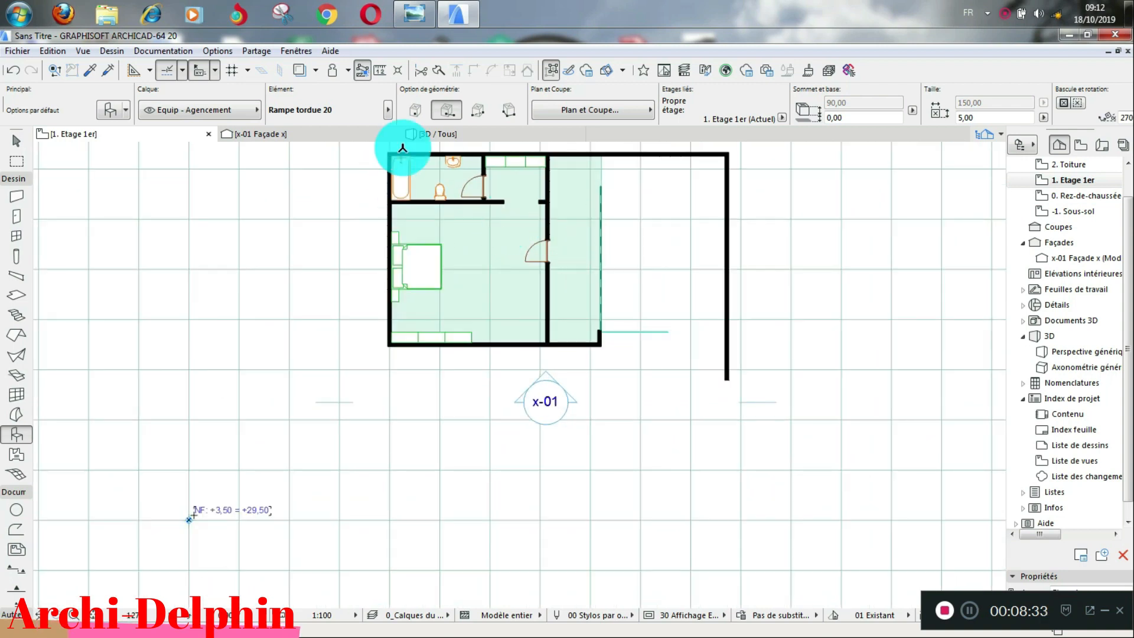
{"action": "left_click", "coordinate": [451, 137]}
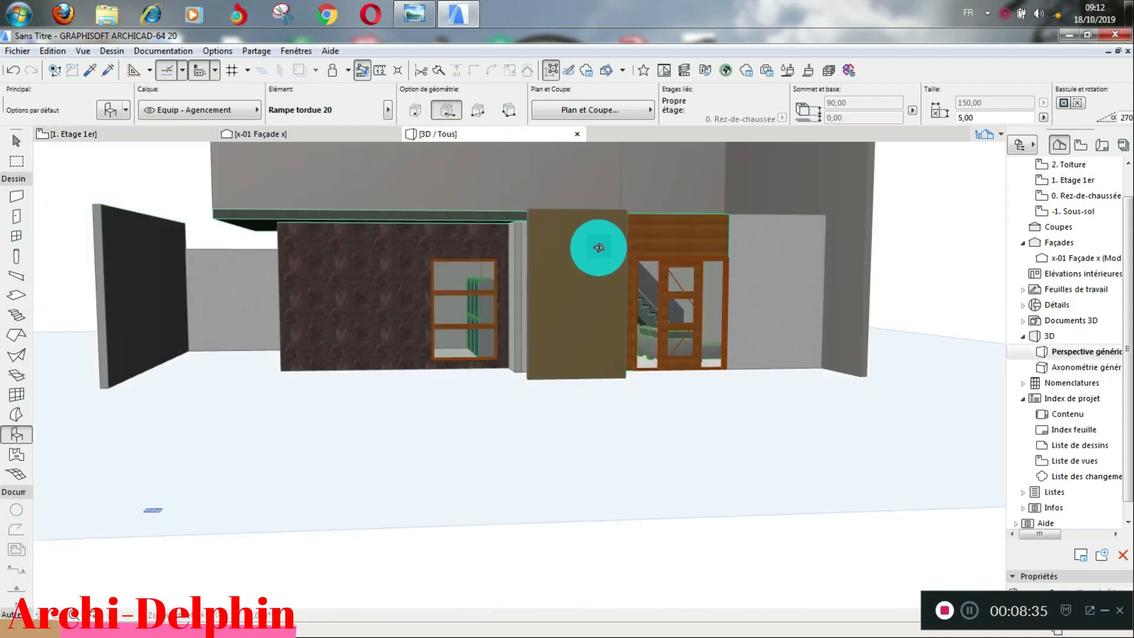
{"action": "scroll", "coordinate": [543, 254], "scroll_direction": "down", "scroll_amount": 2}
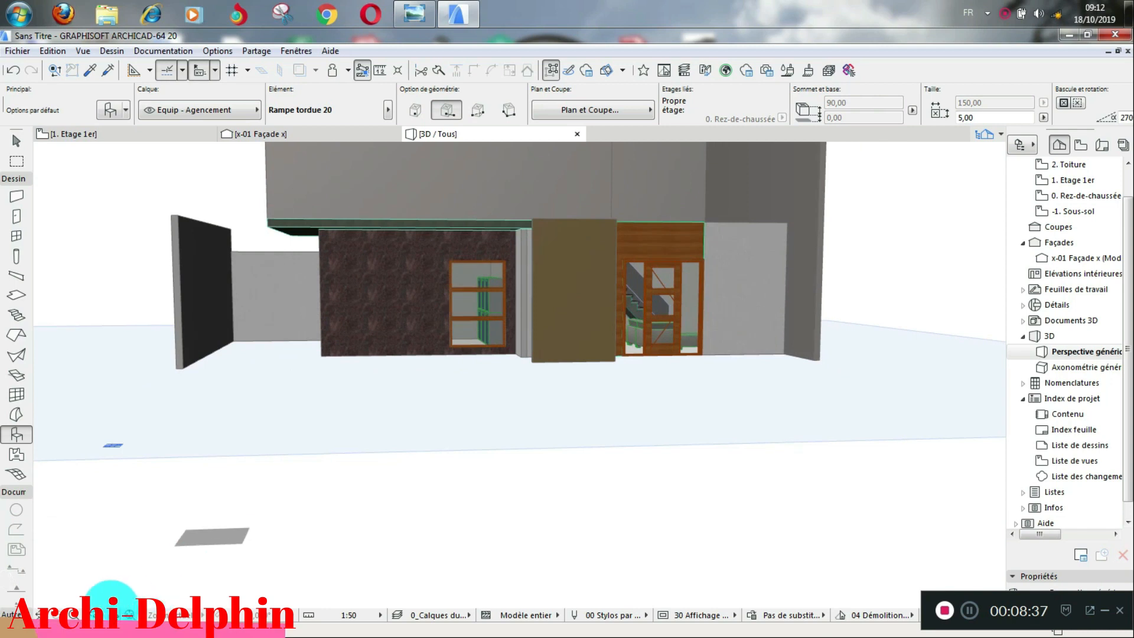
{"action": "middle_click_drag", "start_coordinate": [322, 448], "coordinate": [517, 402], "text": "shift"}
{"action": "left_click_drag", "start_coordinate": [517, 402], "coordinate": [519, 402]}
{"action": "left_click", "coordinate": [93, 614]}
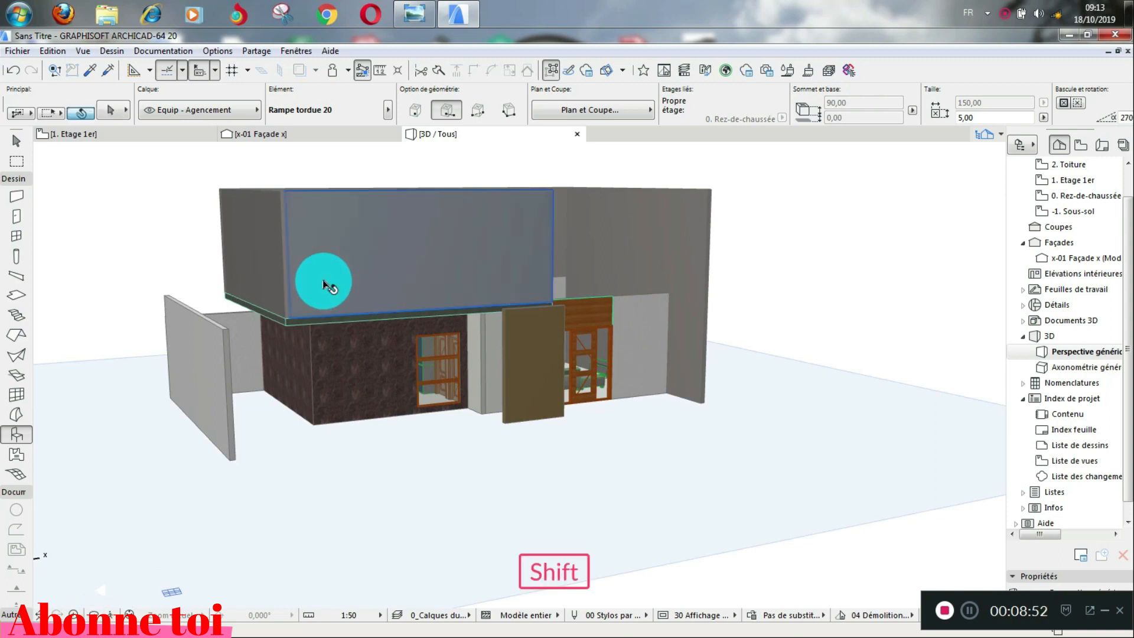
- Set all surfaces of the first-floor front wall to Peinture - Pêche and deselect the wall
{"action": "left_click", "coordinate": [323, 281], "text": "shift"}
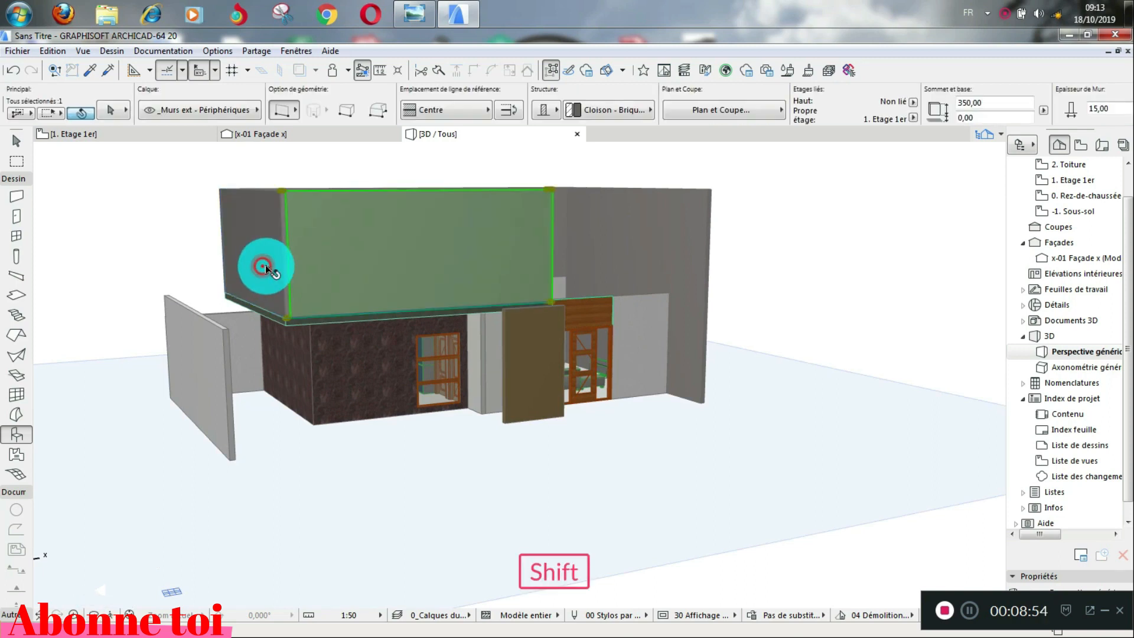
{"action": "left_click", "coordinate": [106, 108]}
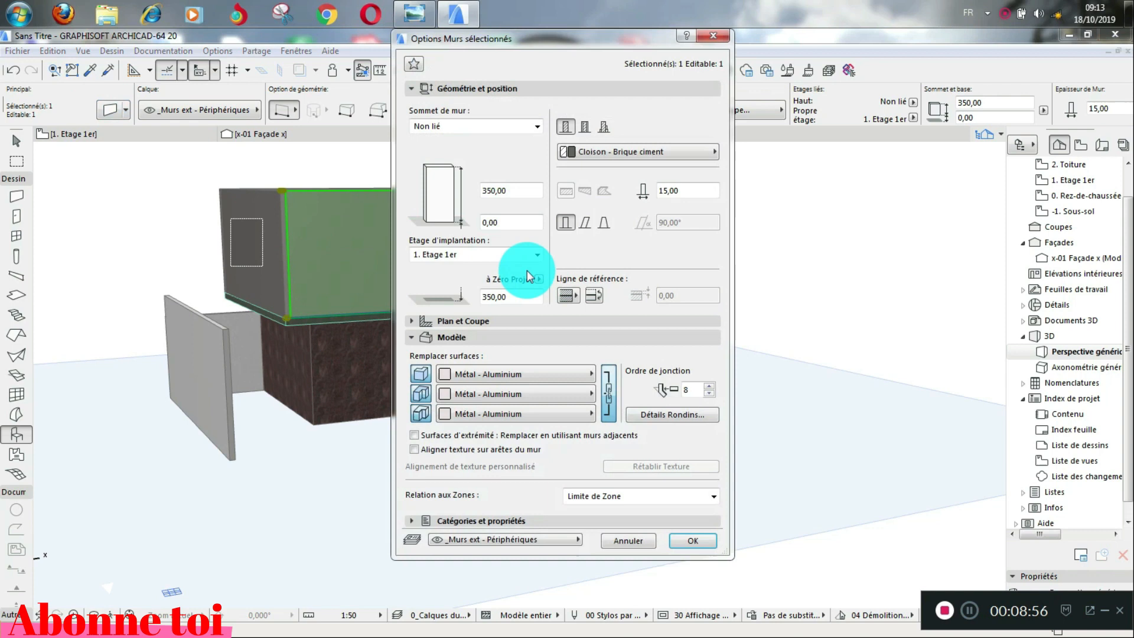
{"action": "left_click", "coordinate": [509, 374]}
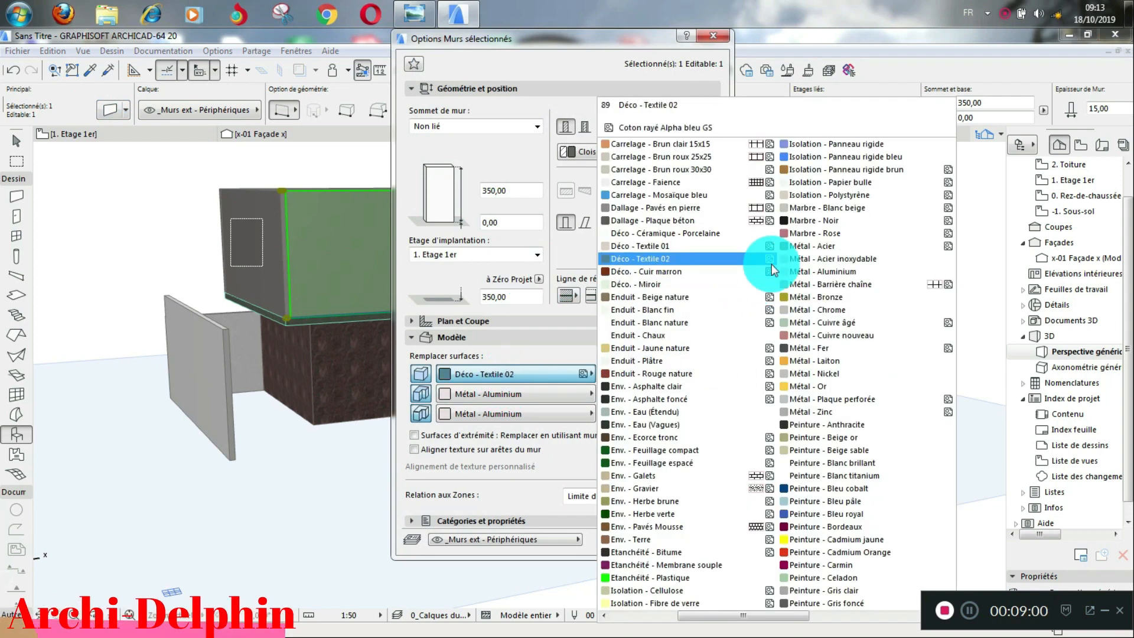
{"action": "scroll", "coordinate": [771, 264], "scroll_direction": "down", "scroll_amount": 2}
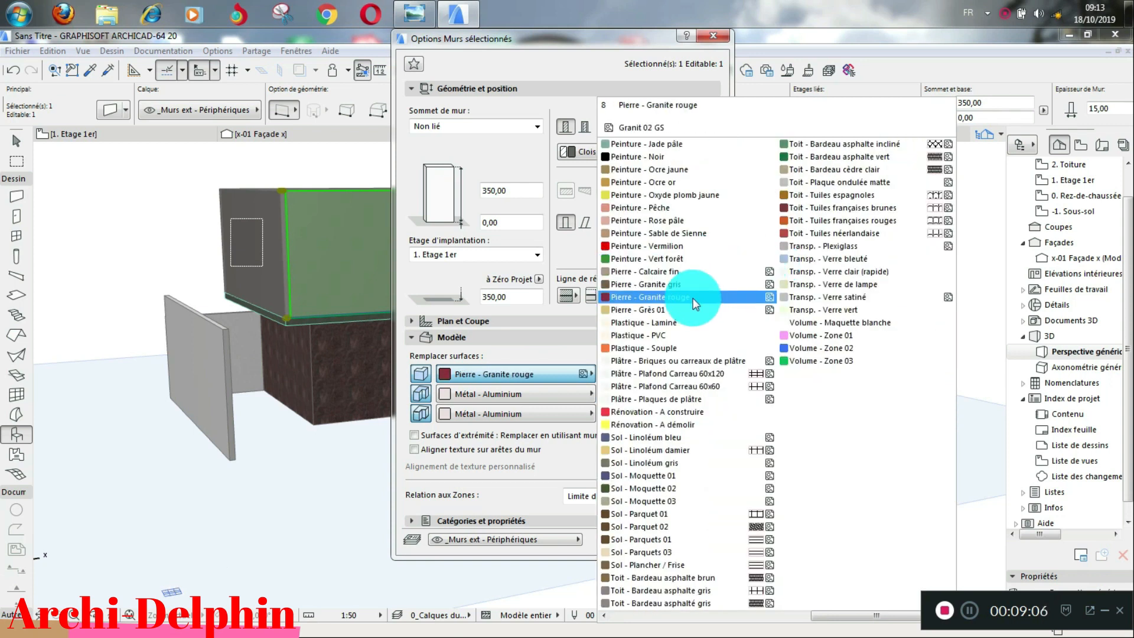
{"action": "left_click", "coordinate": [645, 208]}
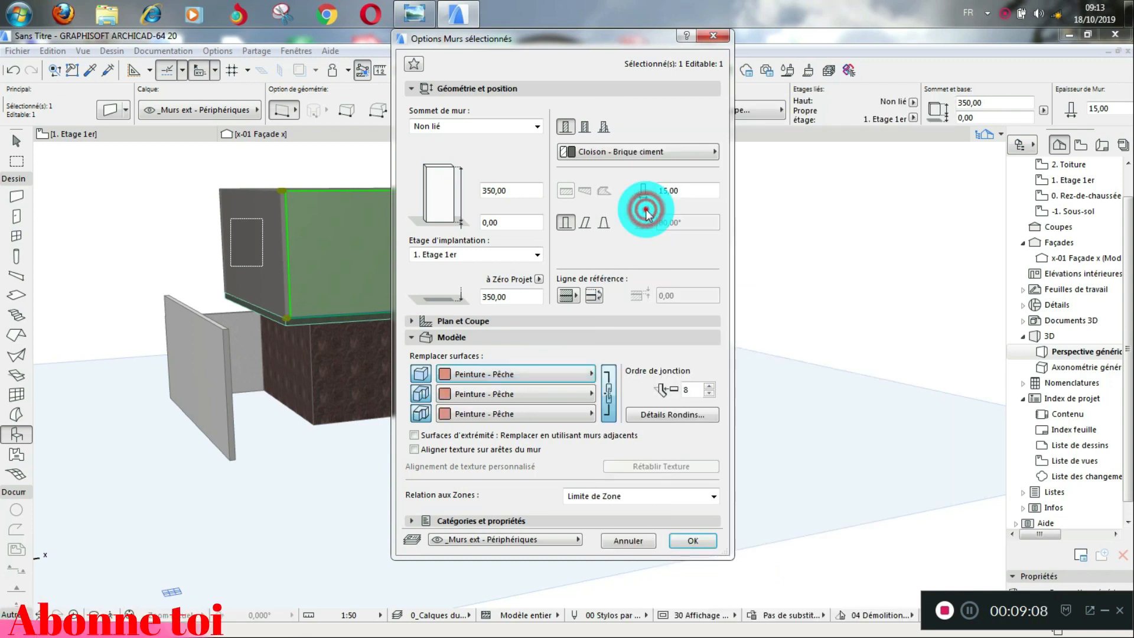
{"action": "left_click", "coordinate": [687, 536]}
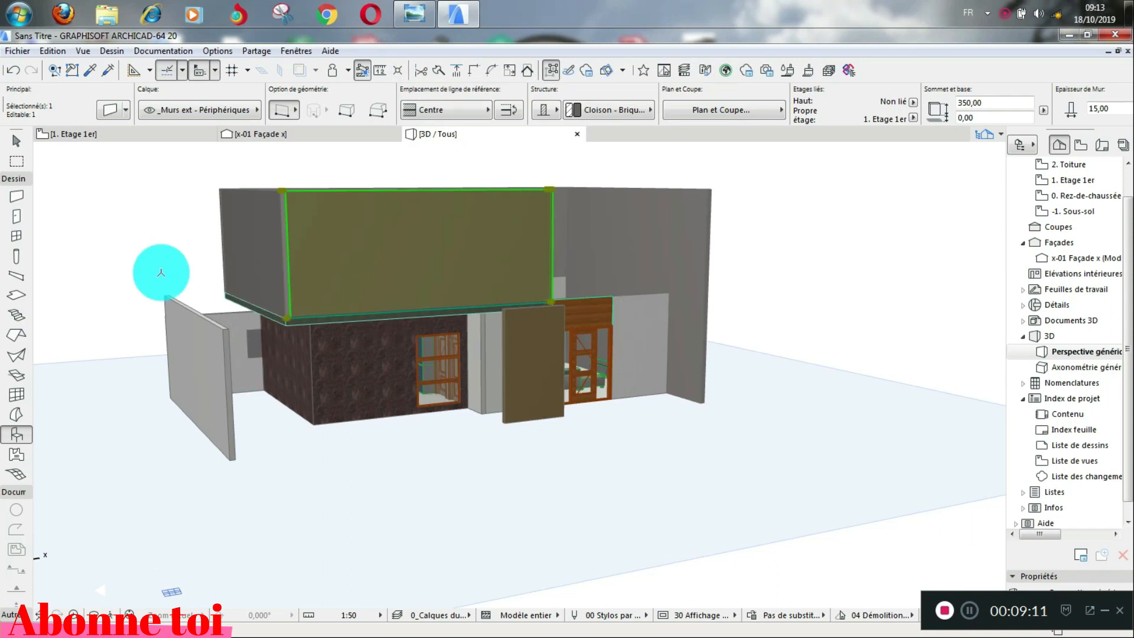
{"action": "key", "text": "Escape"}
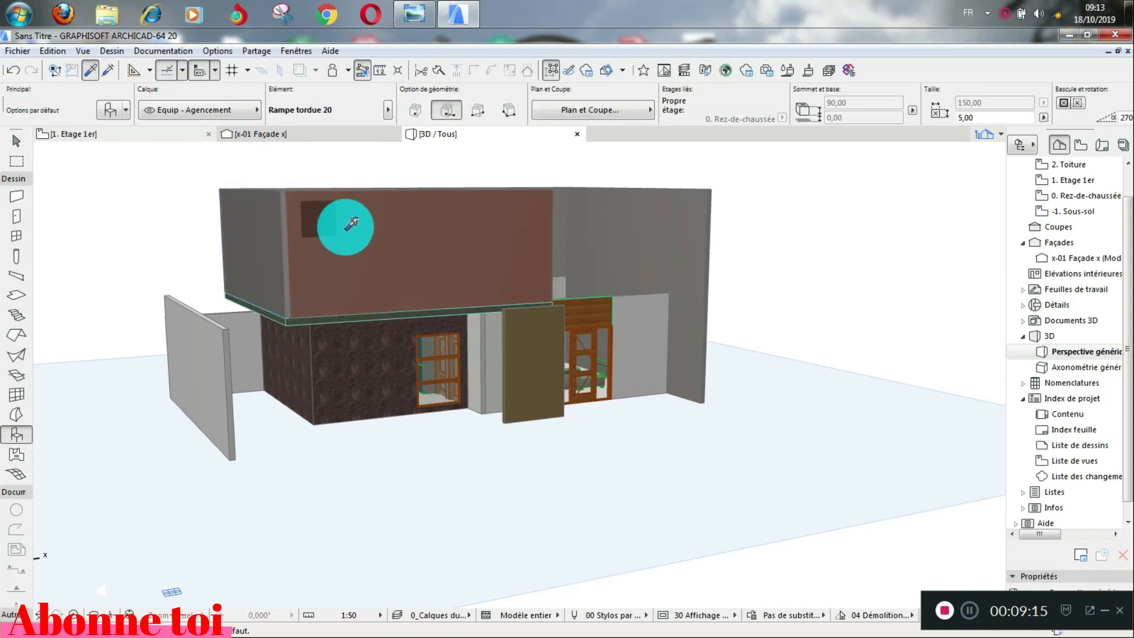
- Pick up the peach front wall's settings and apply them to the adjoining first-floor side wall
{"action": "left_click", "coordinate": [334, 222]}
{"action": "left_click", "coordinate": [108, 71]}
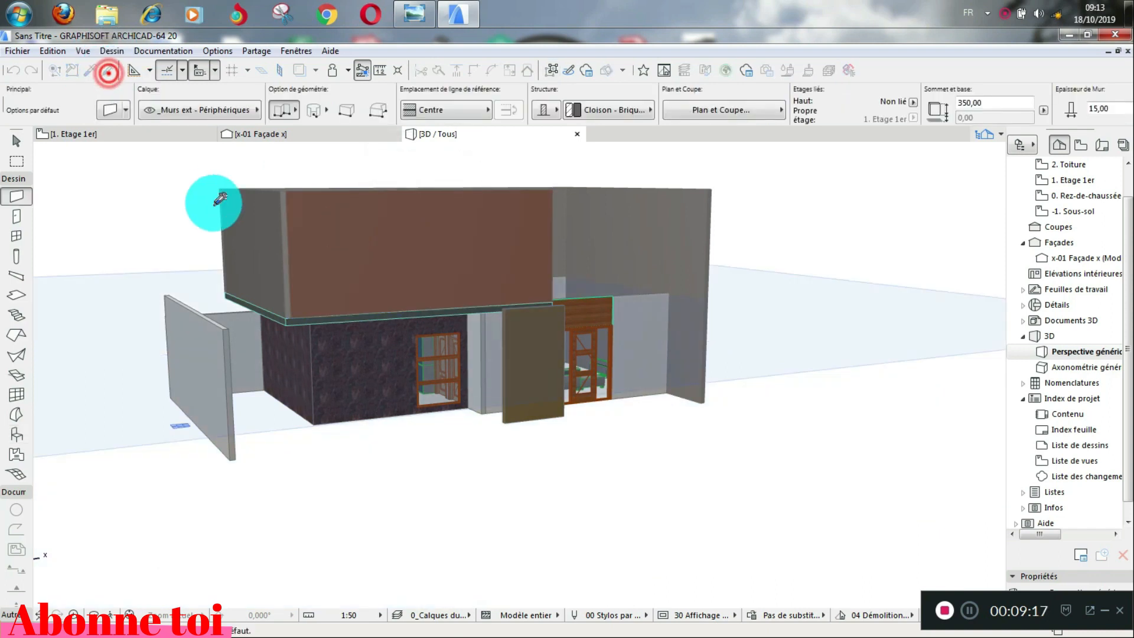
{"action": "left_click", "coordinate": [244, 216]}
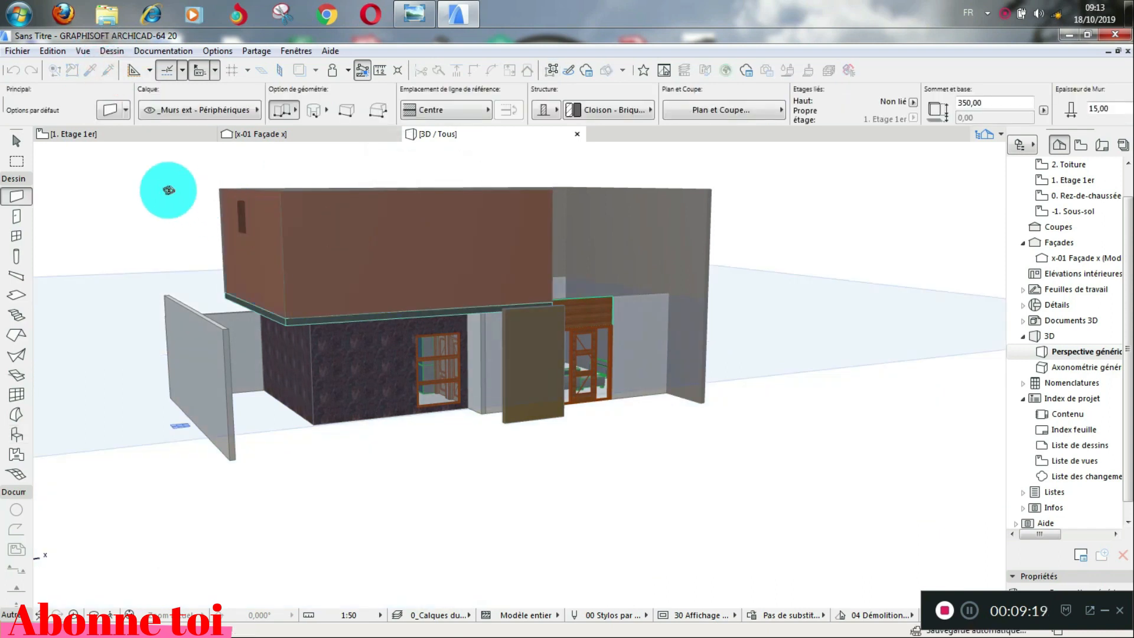
{"action": "scroll", "coordinate": [340, 254], "scroll_direction": "down", "scroll_amount": 3}
{"action": "middle_click_drag", "start_coordinate": [304, 243], "coordinate": [333, 257], "text": "shift"}
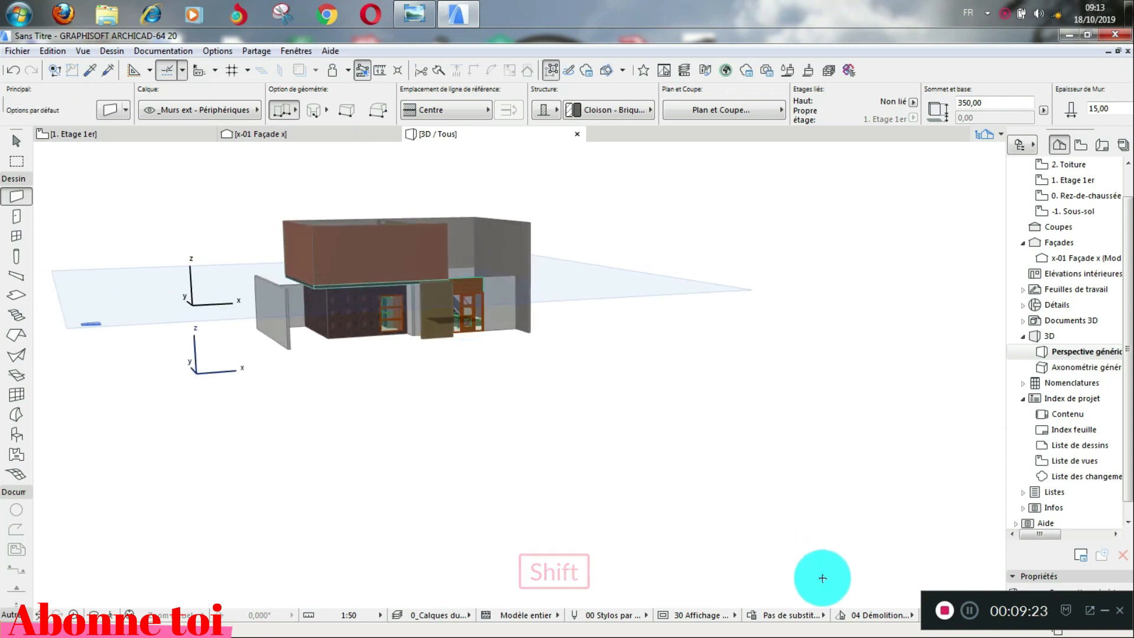